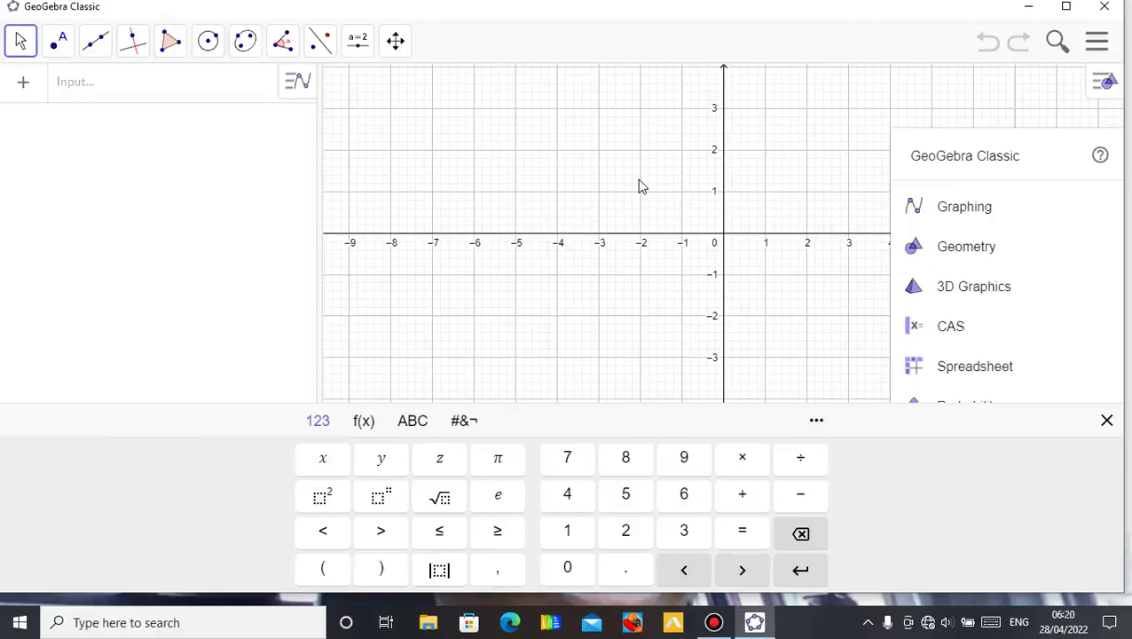
# Maximize the window and narrow the algebra area to give the graphics view more room
pyautogui.click(641, 186)
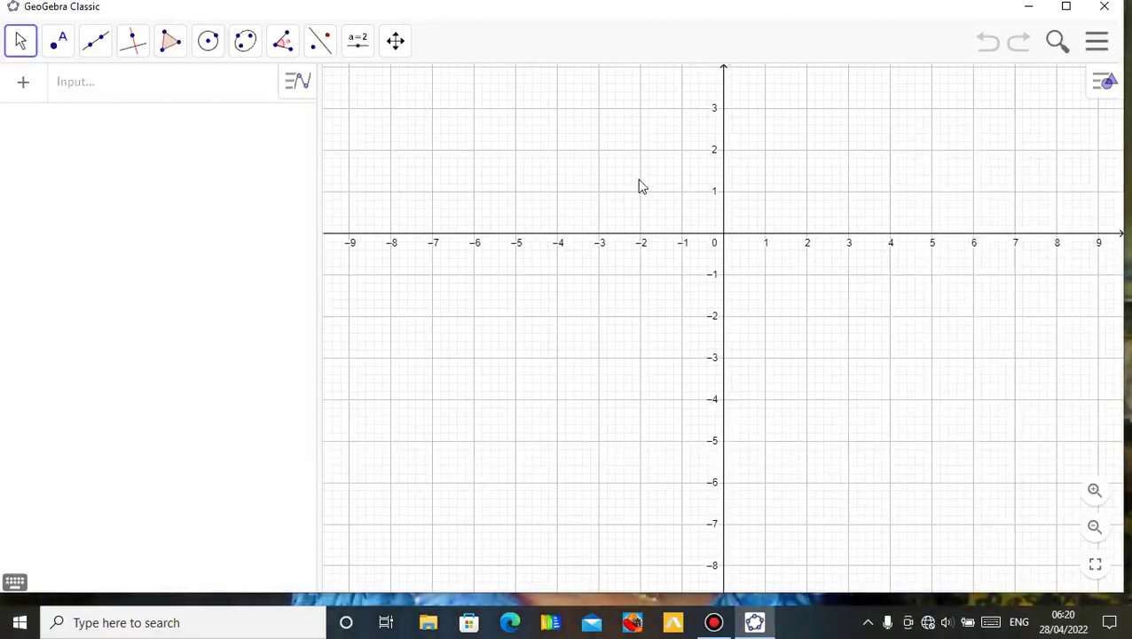
pyautogui.click(1065, 7)
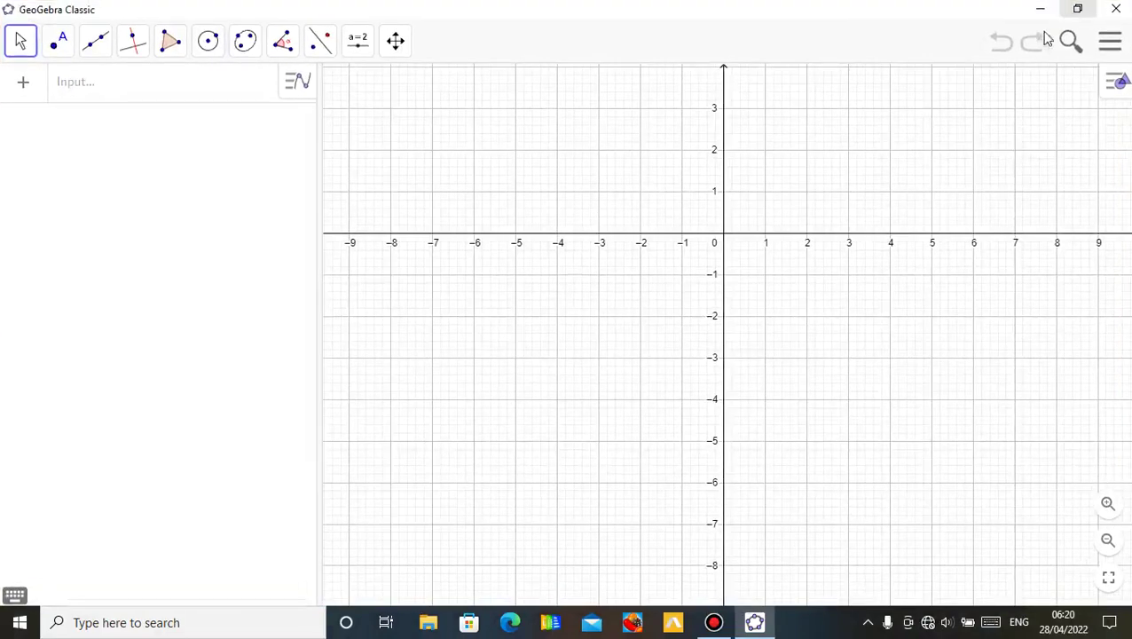
pyautogui.moveTo(865, 192); pyautogui.dragTo(673, 257)
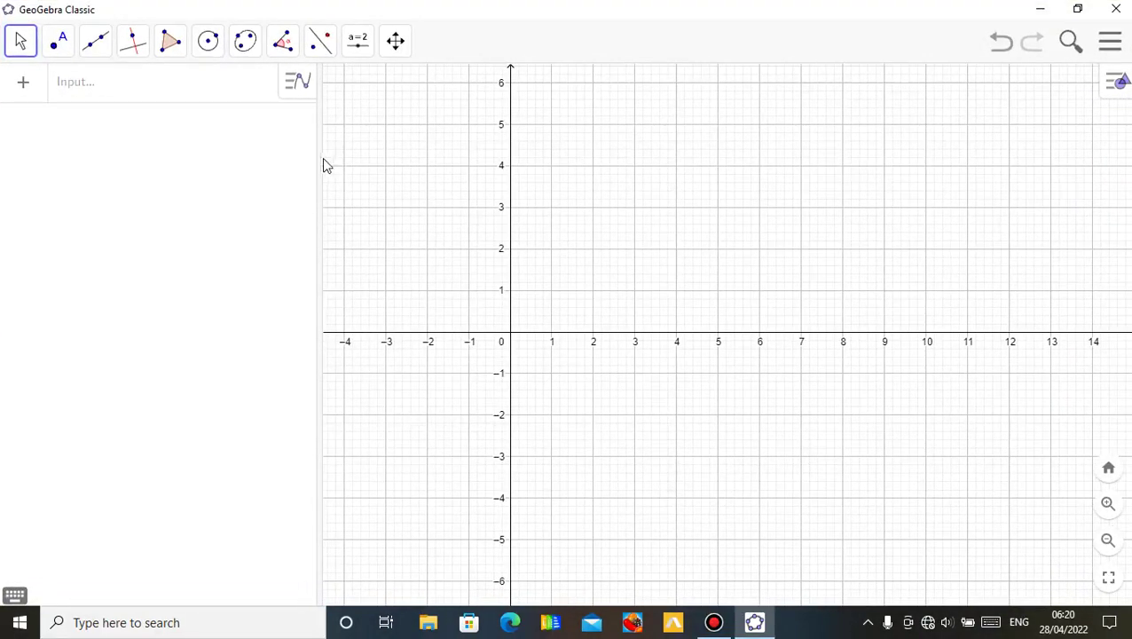
pyautogui.moveTo(322, 158); pyautogui.dragTo(284, 183)
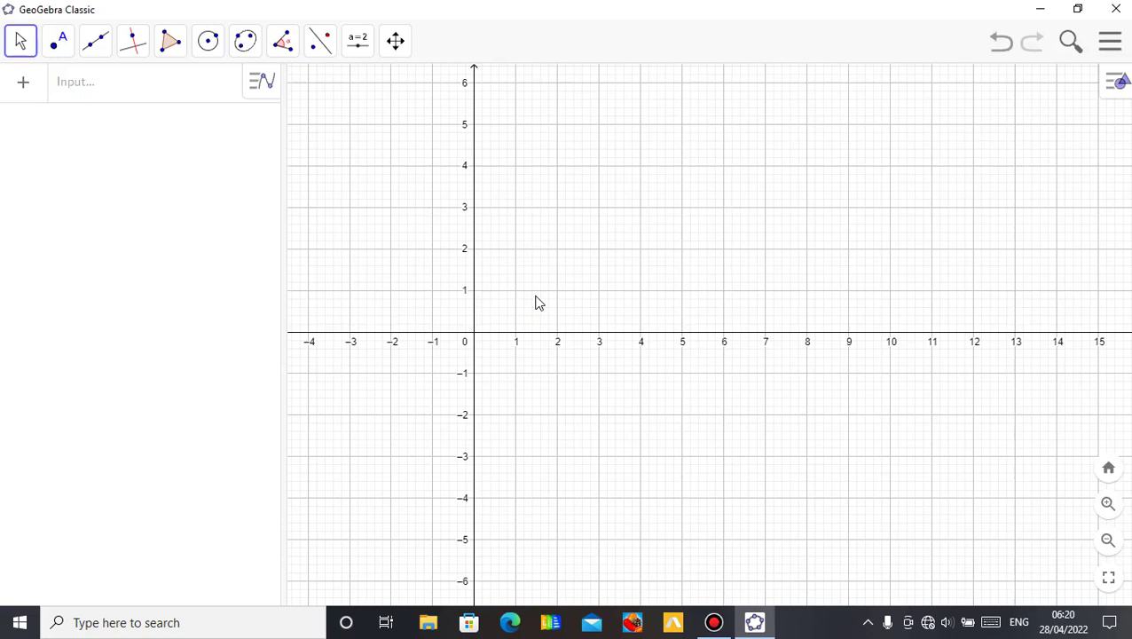
pyautogui.moveTo(535, 303); pyautogui.dragTo(626, 304)
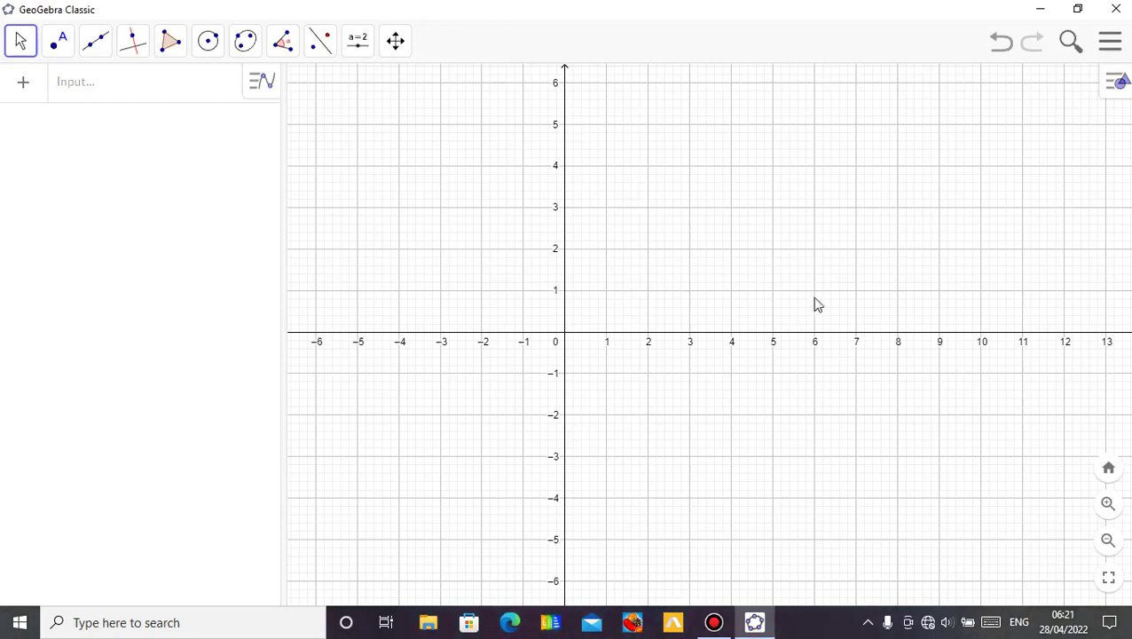
# Hide the coordinate axes in the graphics view and show them again
pyautogui.rightClick(644, 170)
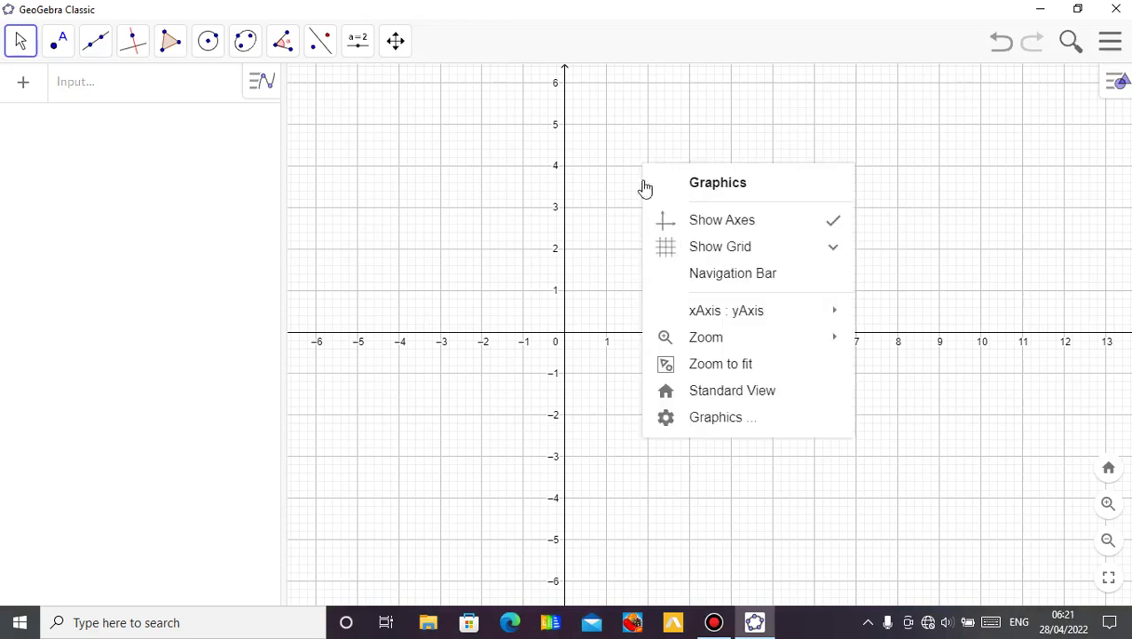
pyautogui.click(715, 224)
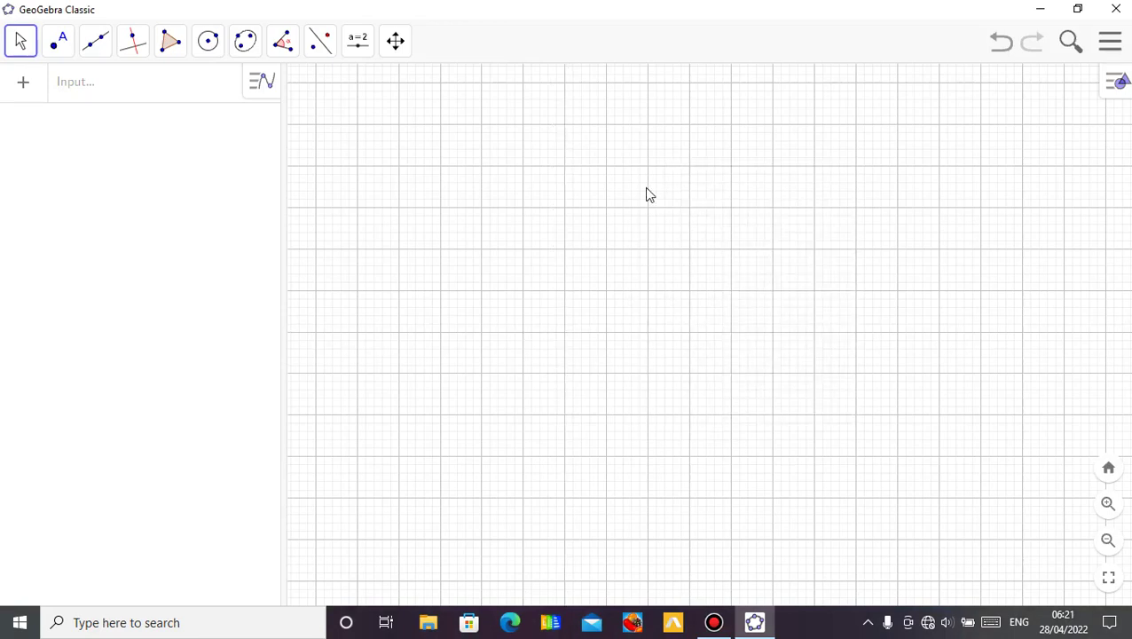
pyautogui.rightClick(647, 192)
pyautogui.click(715, 245)
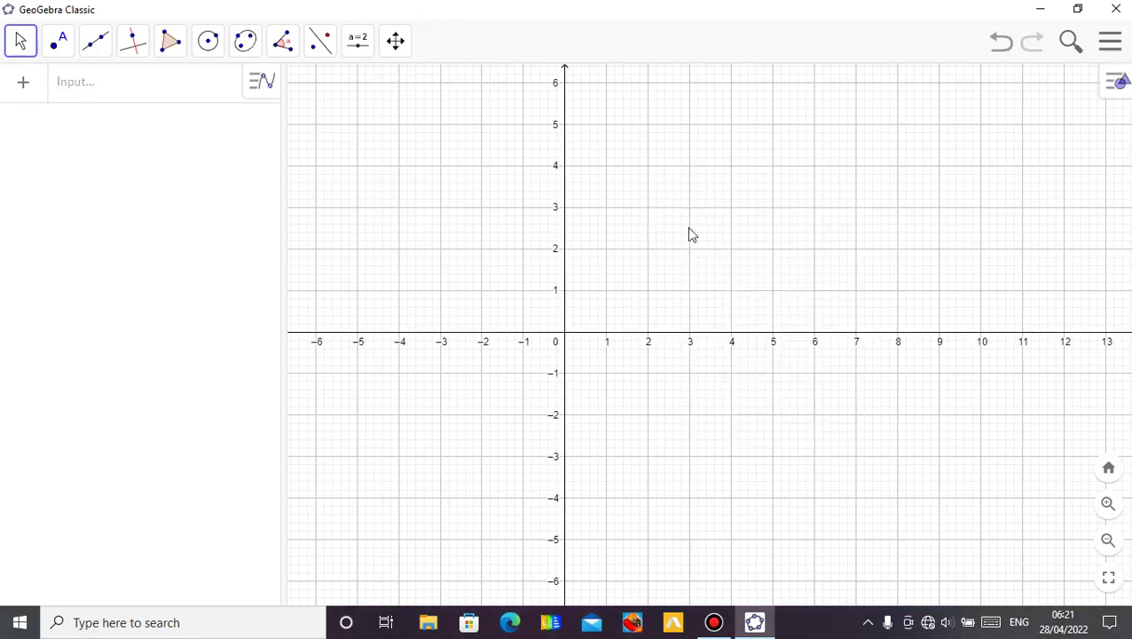
# Plot the quadratic function x² + 2x − 6 in the graphics view
pyautogui.moveTo(577, 169); pyautogui.dragTo(536, 159)
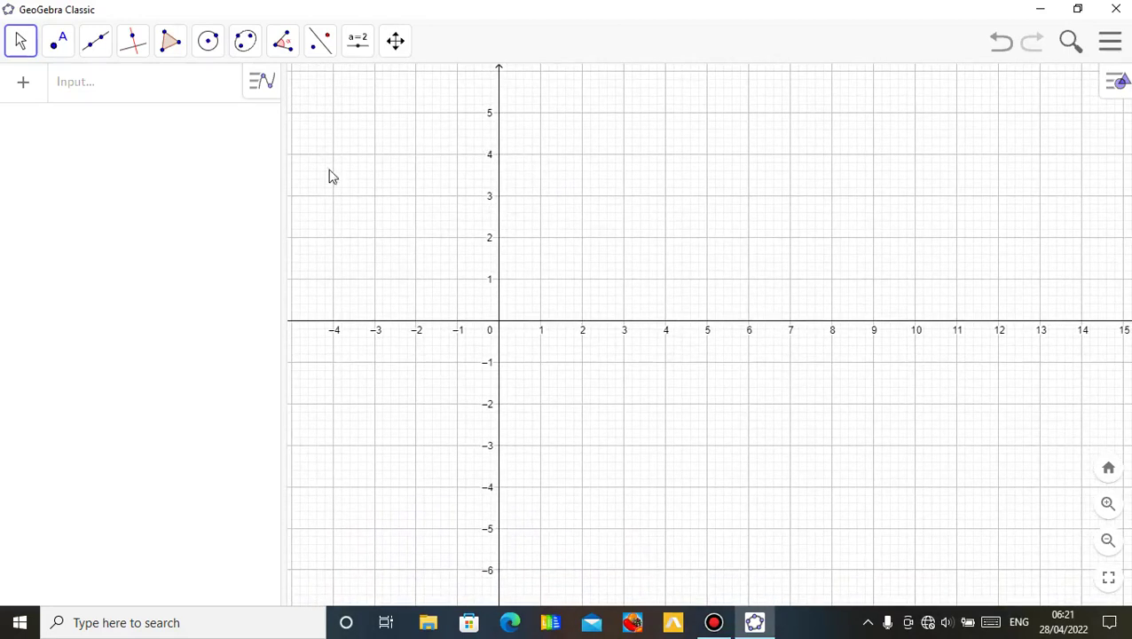
pyautogui.click(195, 94)
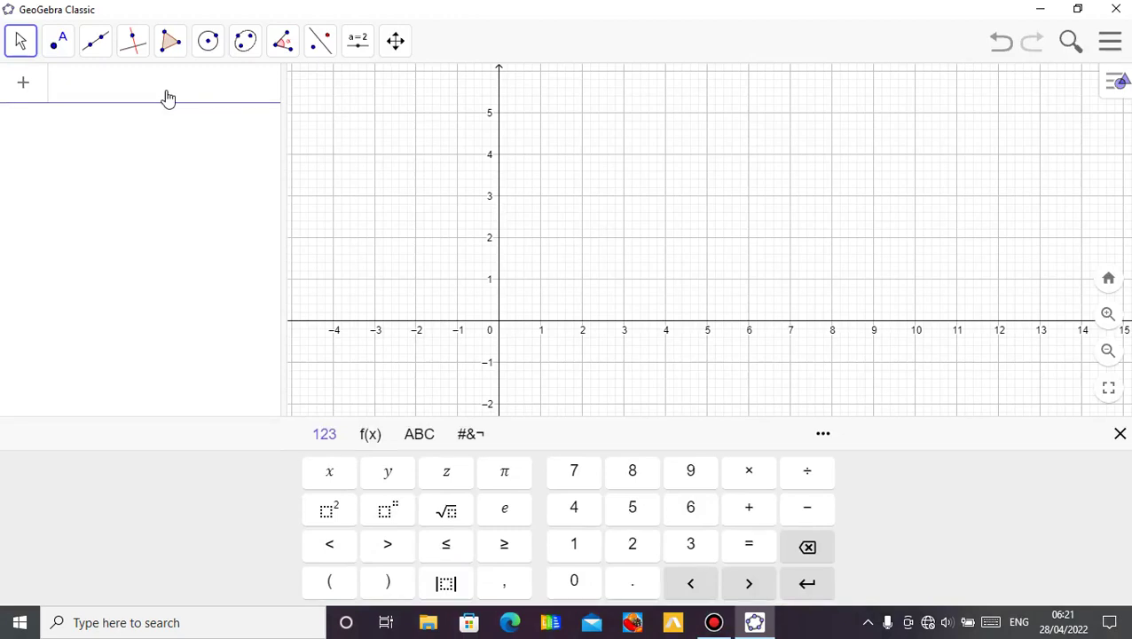
pyautogui.write('x')
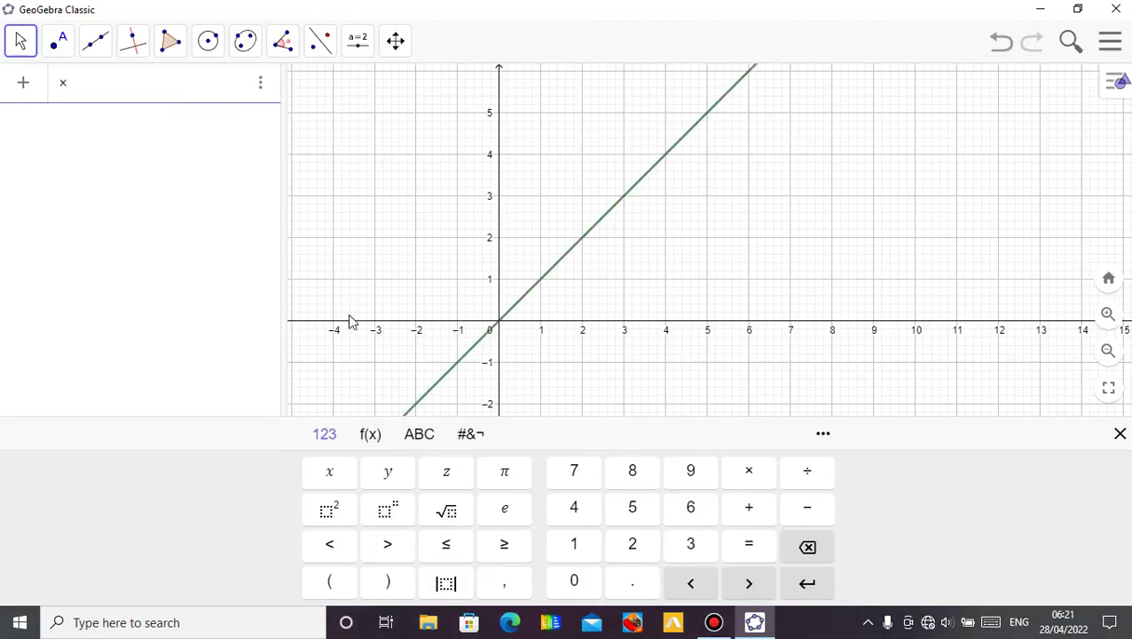
pyautogui.click(330, 512)
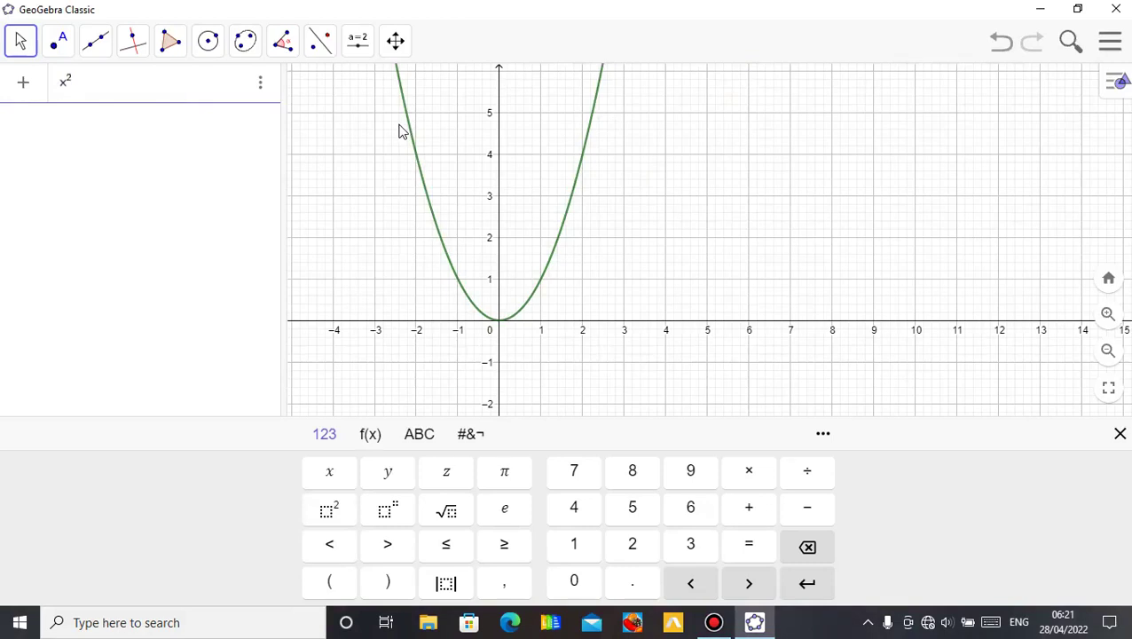
pyautogui.write('+ ')
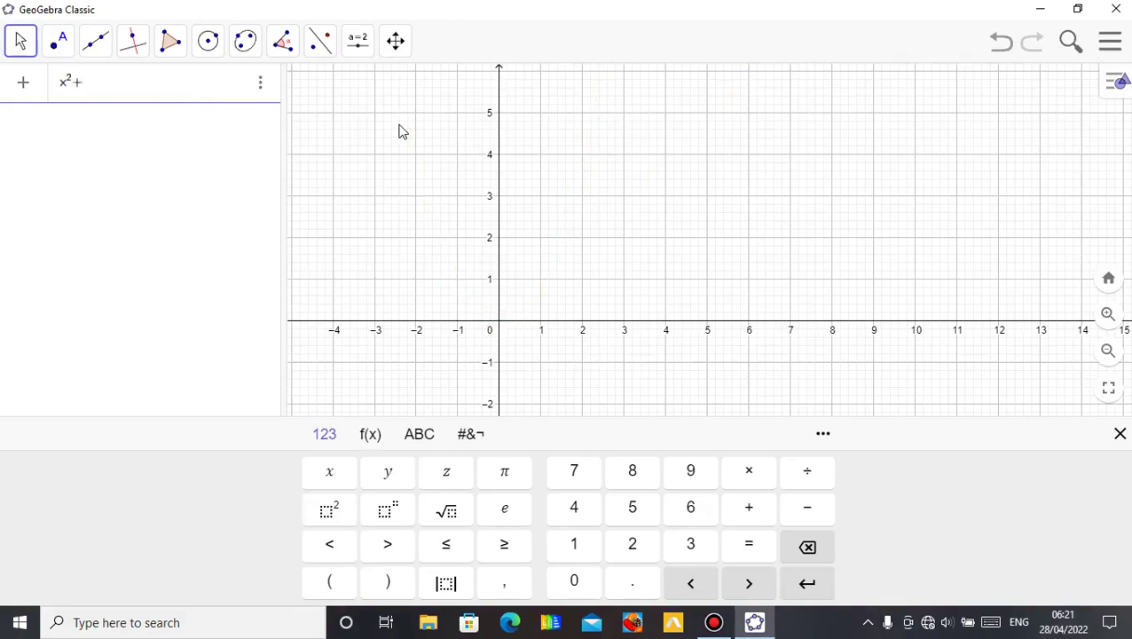
pyautogui.write('2x − 6')
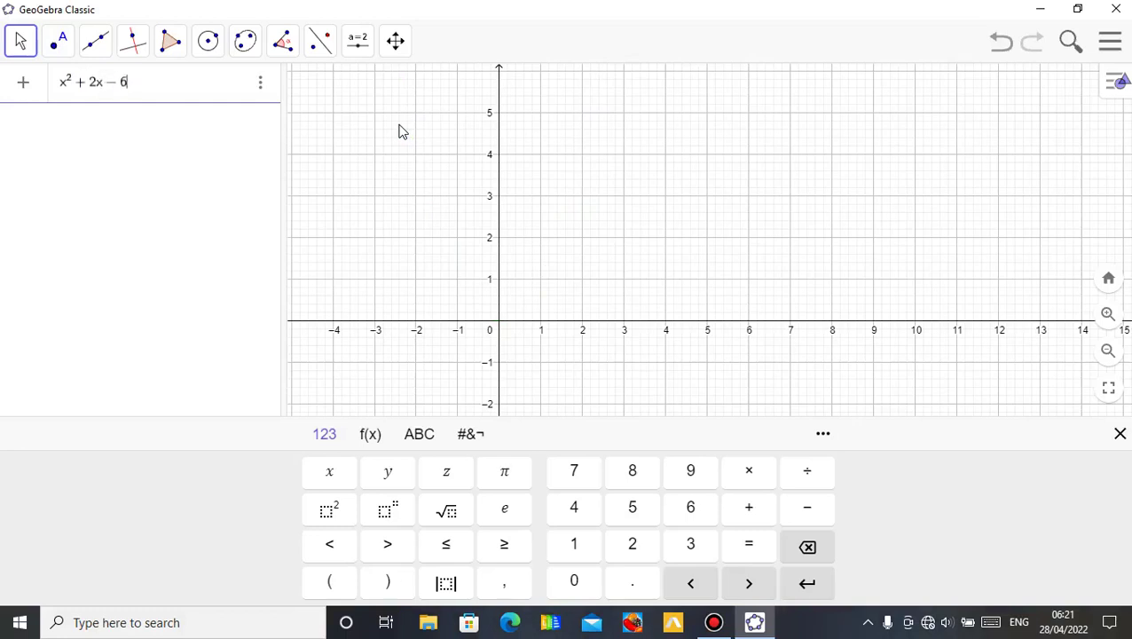
pyautogui.press('Return')
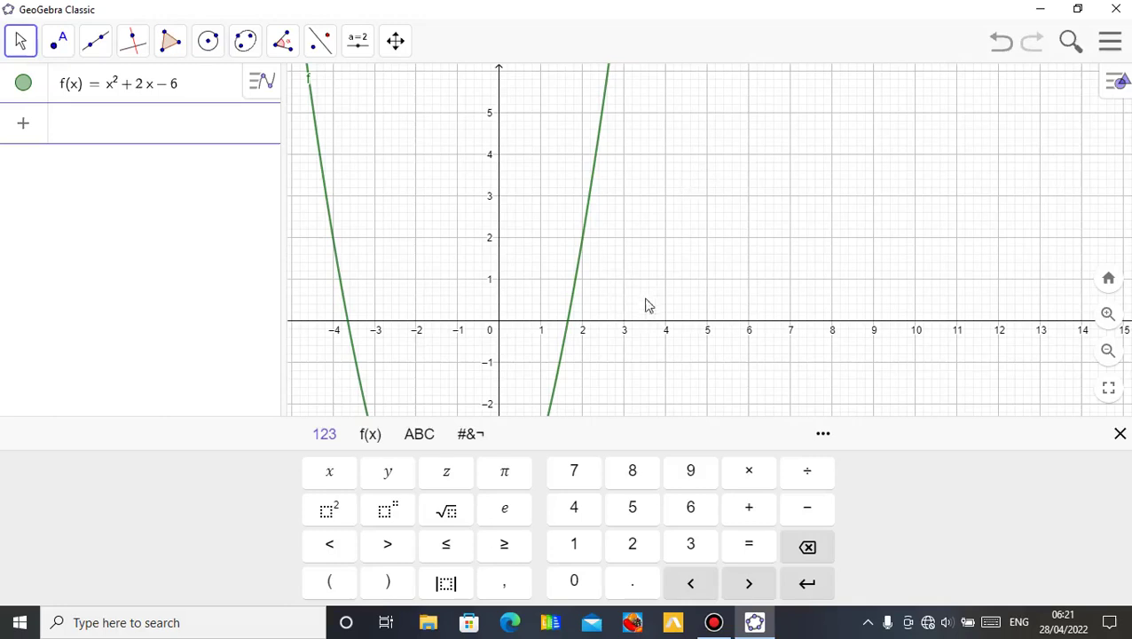
pyautogui.click(658, 273)
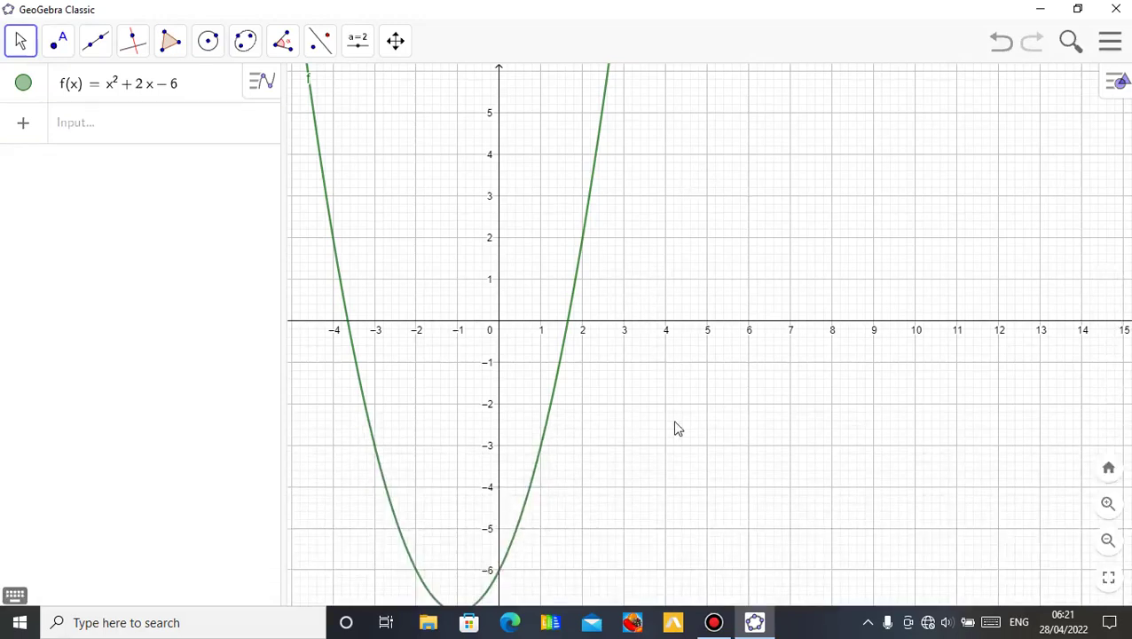
pyautogui.moveTo(674, 429); pyautogui.dragTo(757, 358)
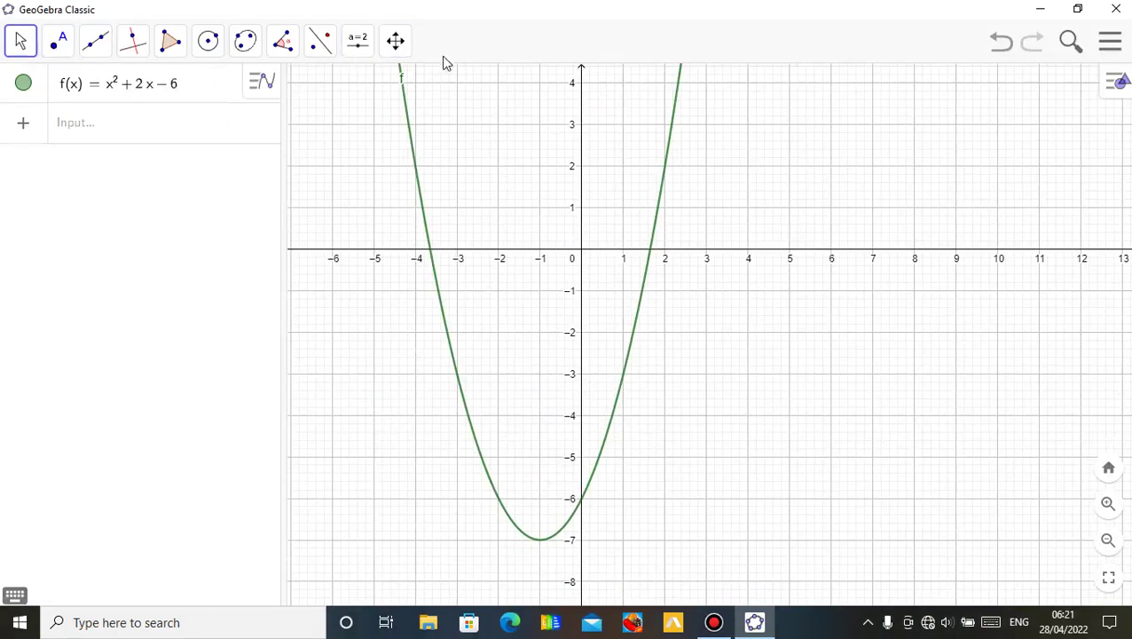
pyautogui.click(1078, 8)
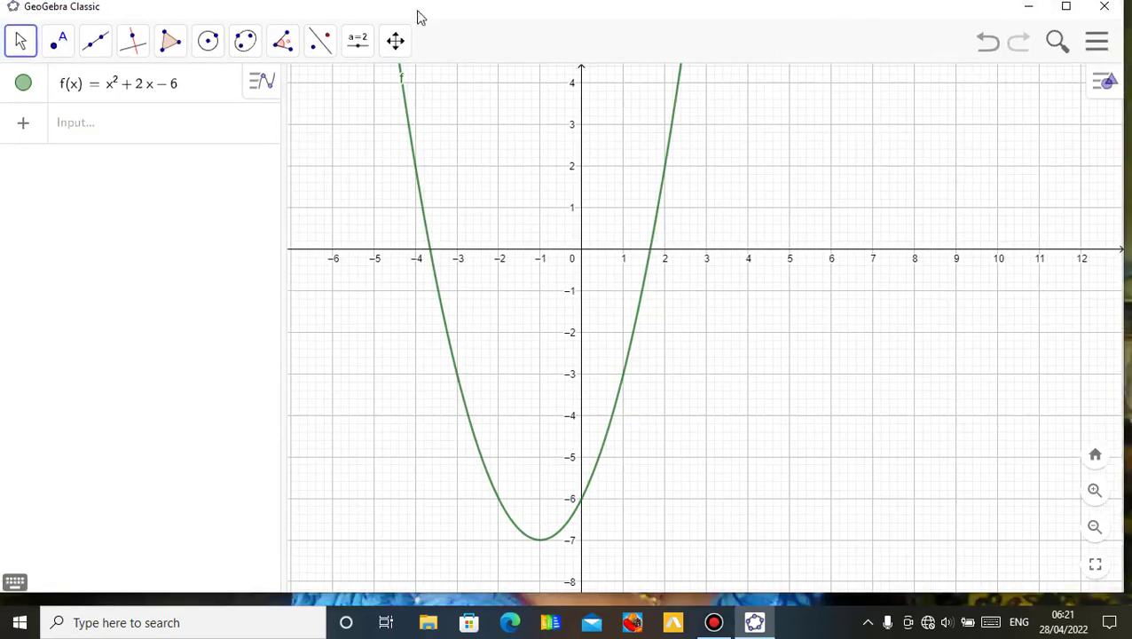
pyautogui.moveTo(453, 13); pyautogui.dragTo(517, 29)
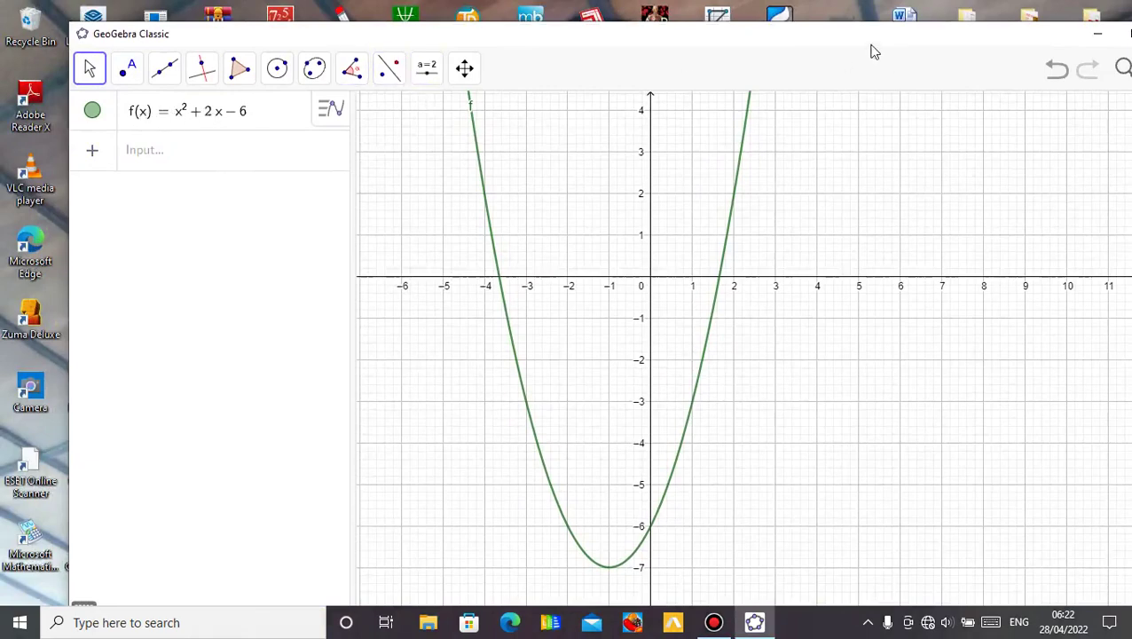
pyautogui.click(1128, 34)
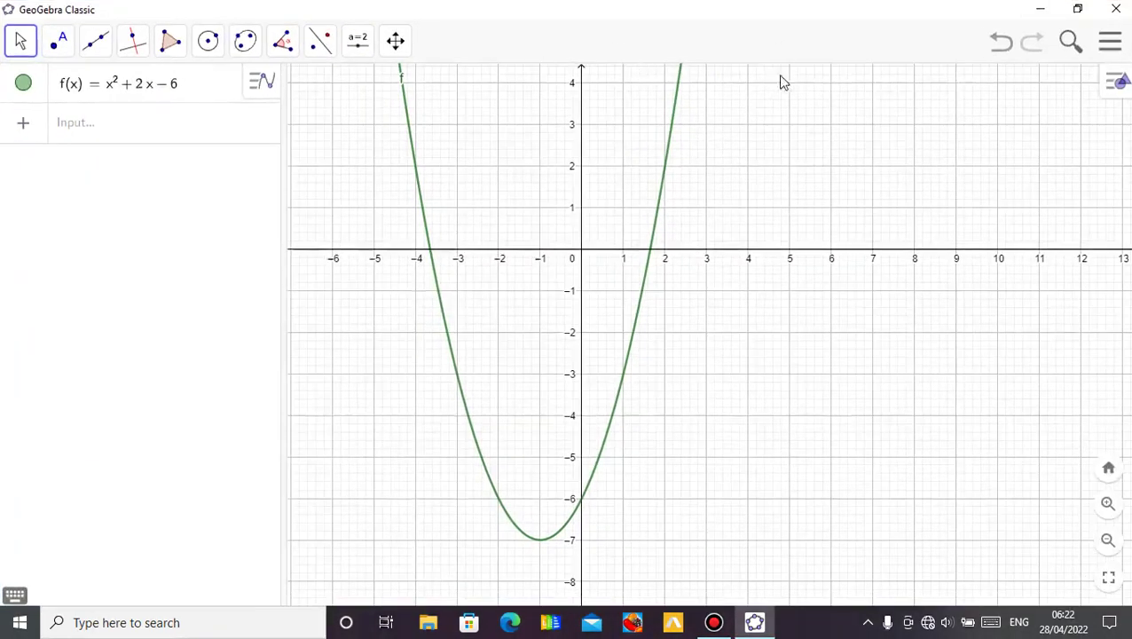
pyautogui.moveTo(701, 204); pyautogui.dragTo(717, 157)
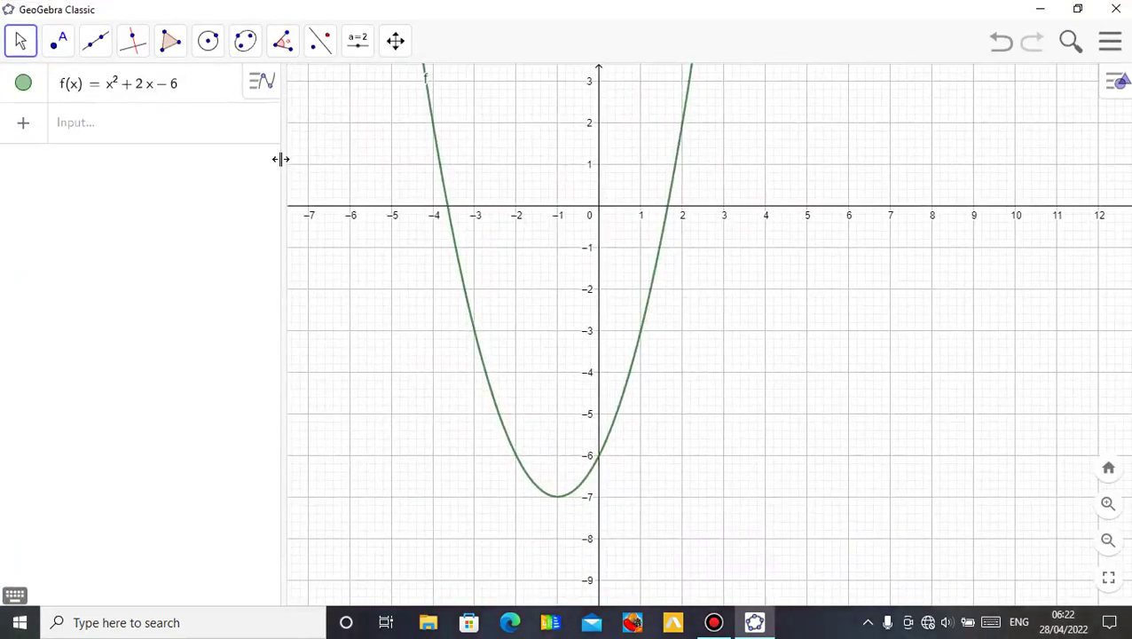
pyautogui.moveTo(455, 170)
pyautogui.mouseDown()
pyautogui.moveTo(460, 220)
pyautogui.moveTo(468, 205)
pyautogui.moveTo(551, 212)
pyautogui.moveTo(458, 171)
pyautogui.mouseUp()
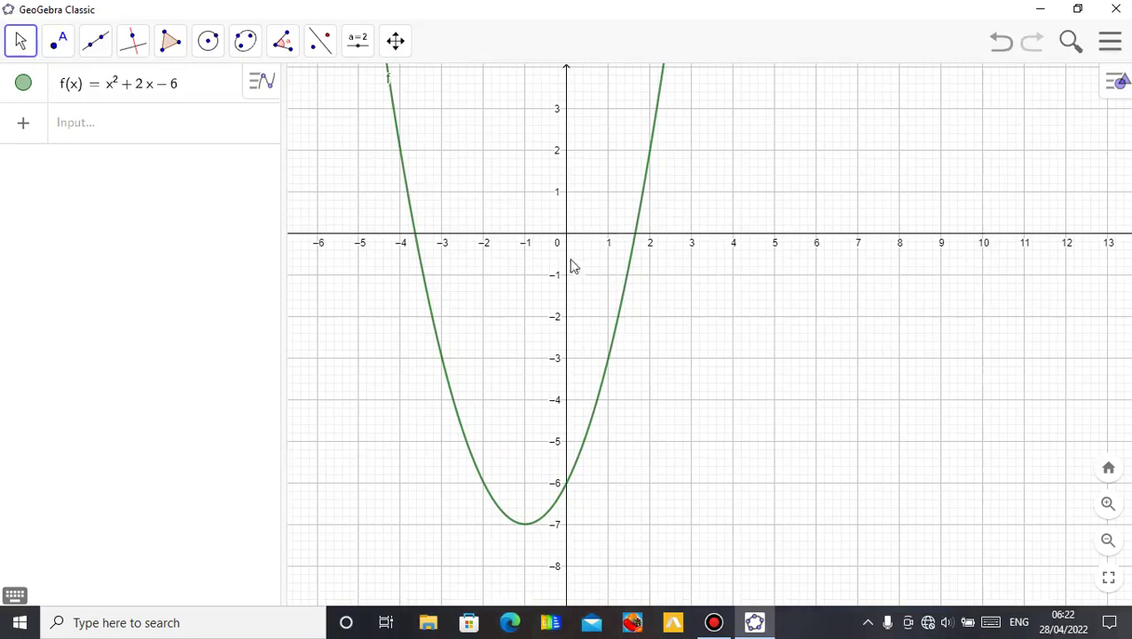
pyautogui.click(392, 85)
pyautogui.click(421, 104)
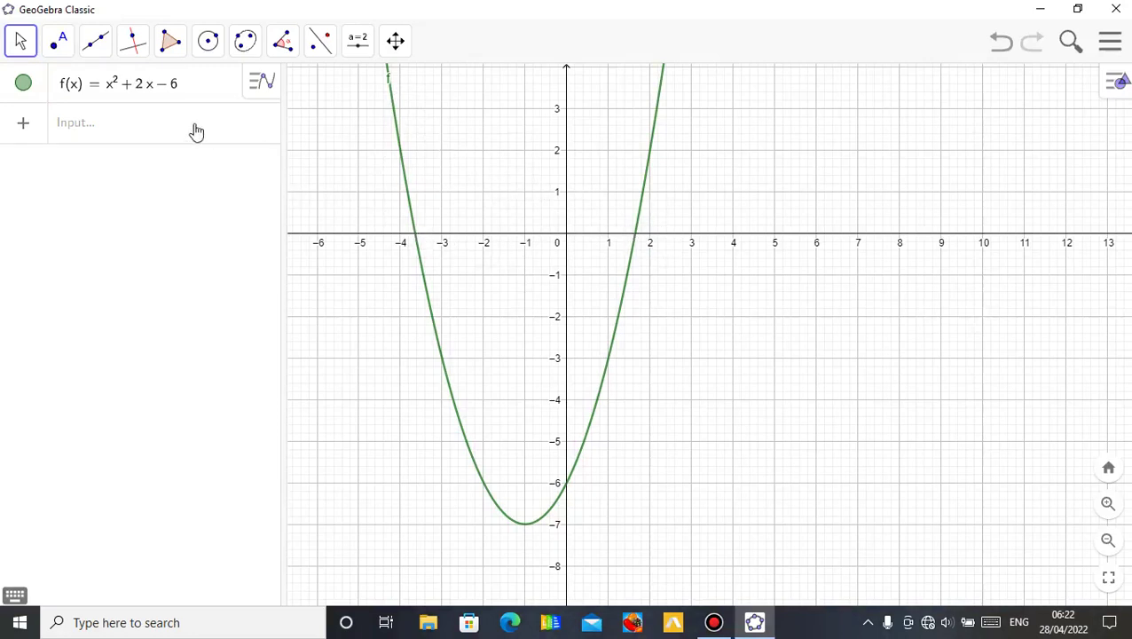
pyautogui.click(358, 44)
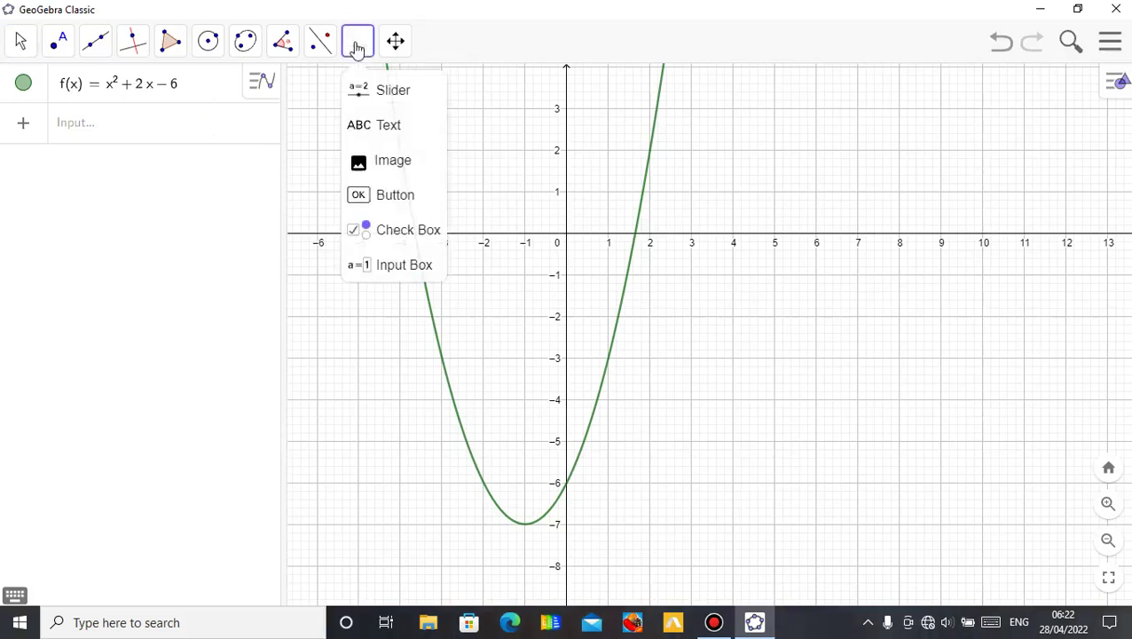
pyautogui.click(374, 87)
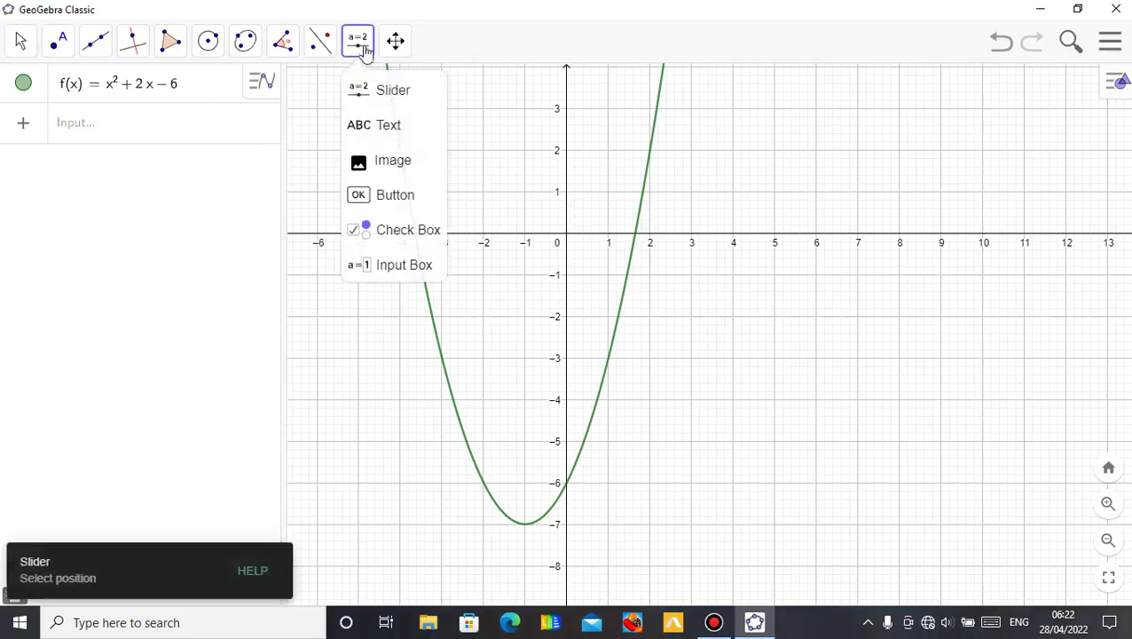
pyautogui.click(364, 52)
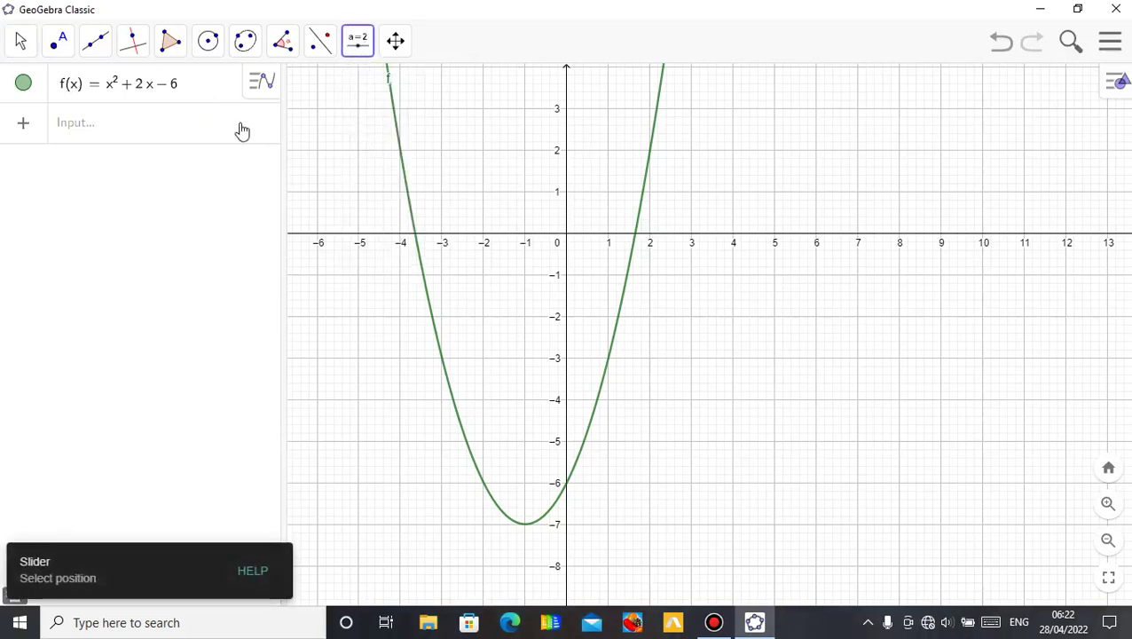
# Delete the quadratic function f(x) from the algebra list and return to the Move tool
pyautogui.click(208, 89)
pyautogui.click(262, 83)
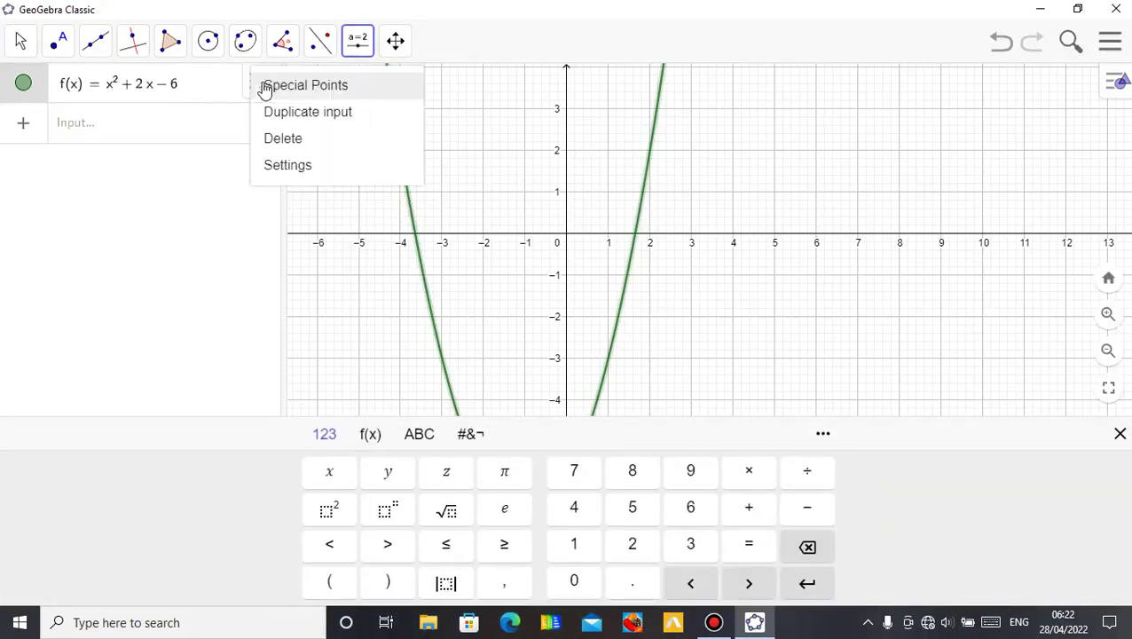
pyautogui.click(293, 142)
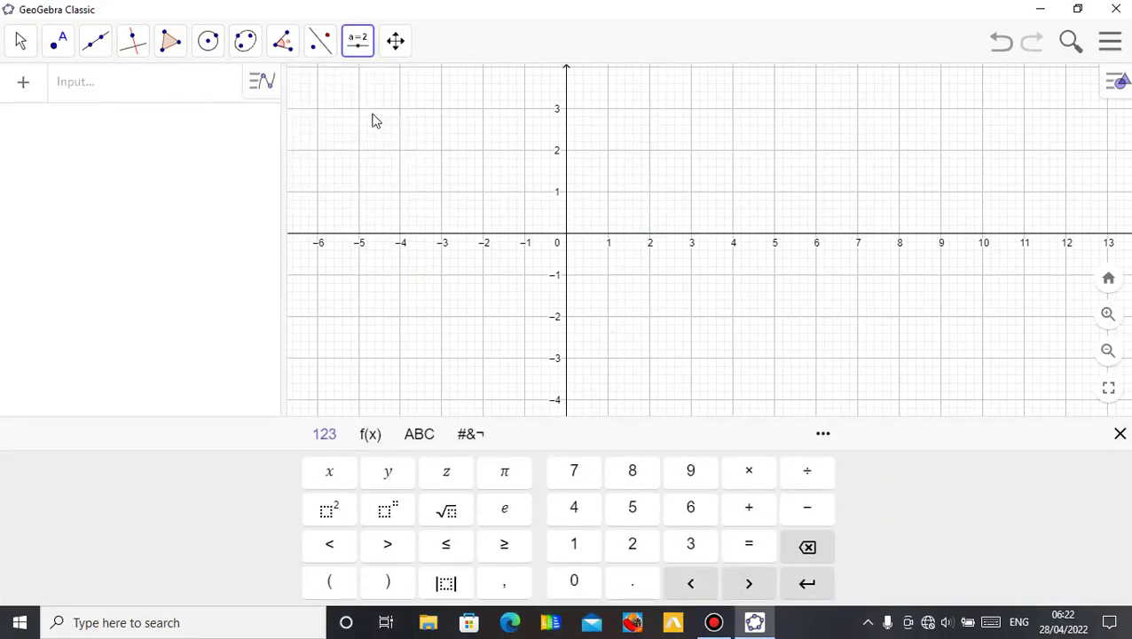
pyautogui.click(21, 44)
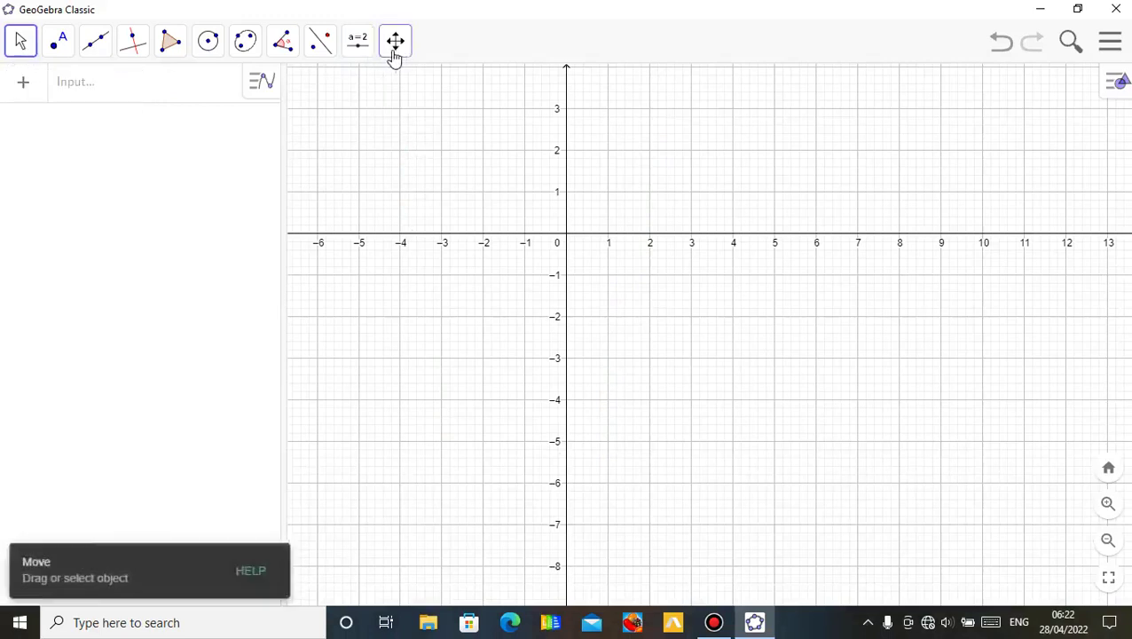
# Insert a number slider a near (−4.5, 3) in the graphics view, ranging from -5 to 10 with increment 1
pyautogui.click(358, 44)
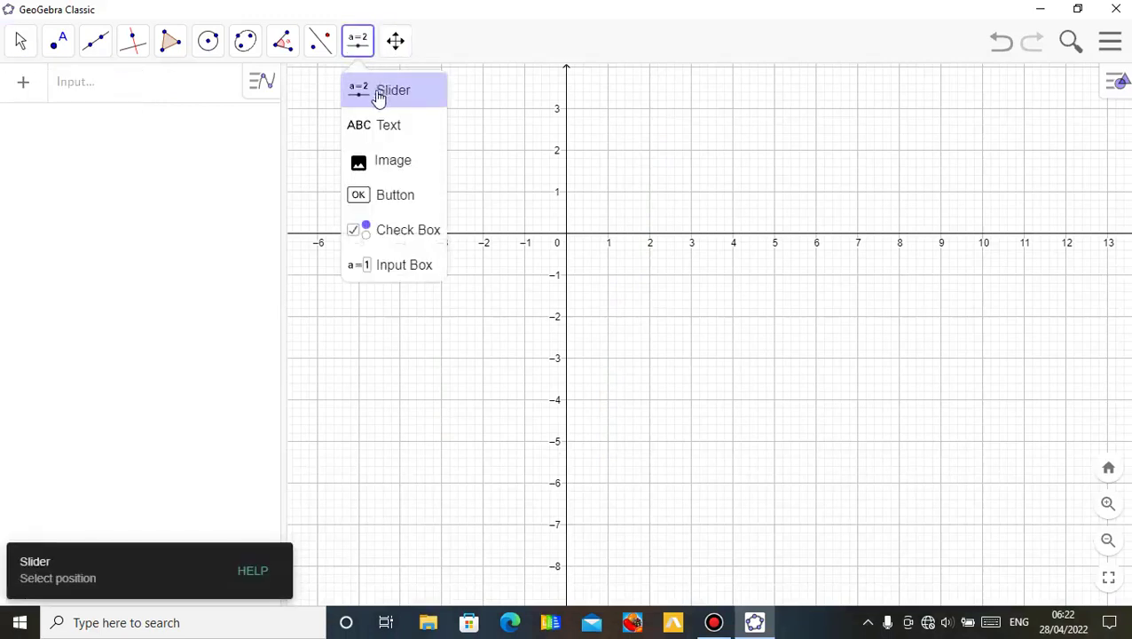
pyautogui.click(379, 94)
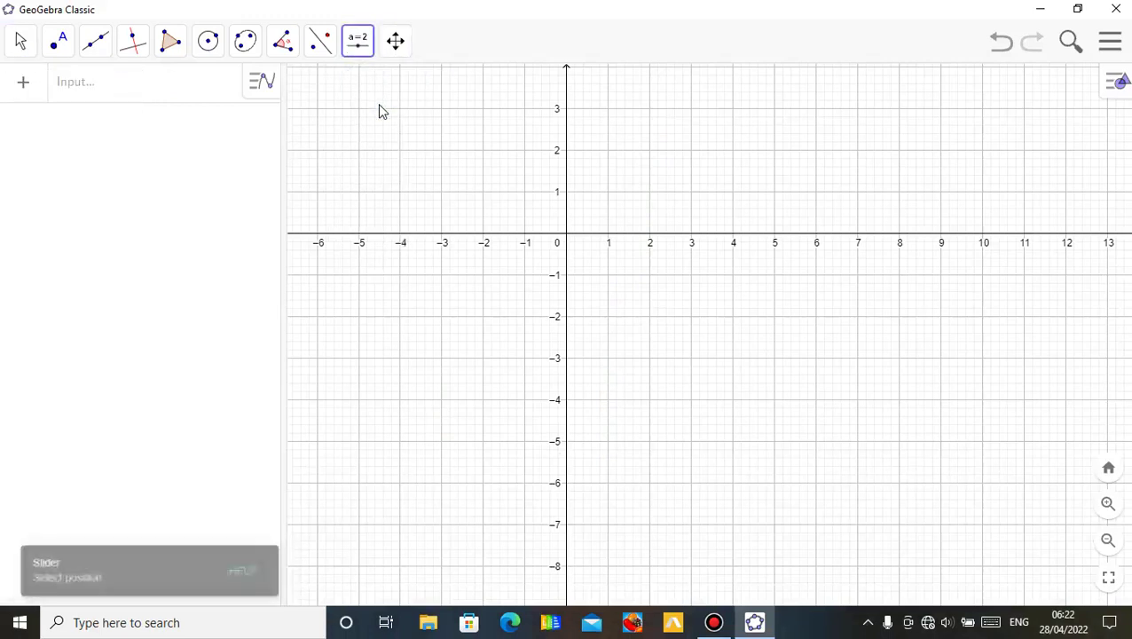
pyautogui.click(379, 105)
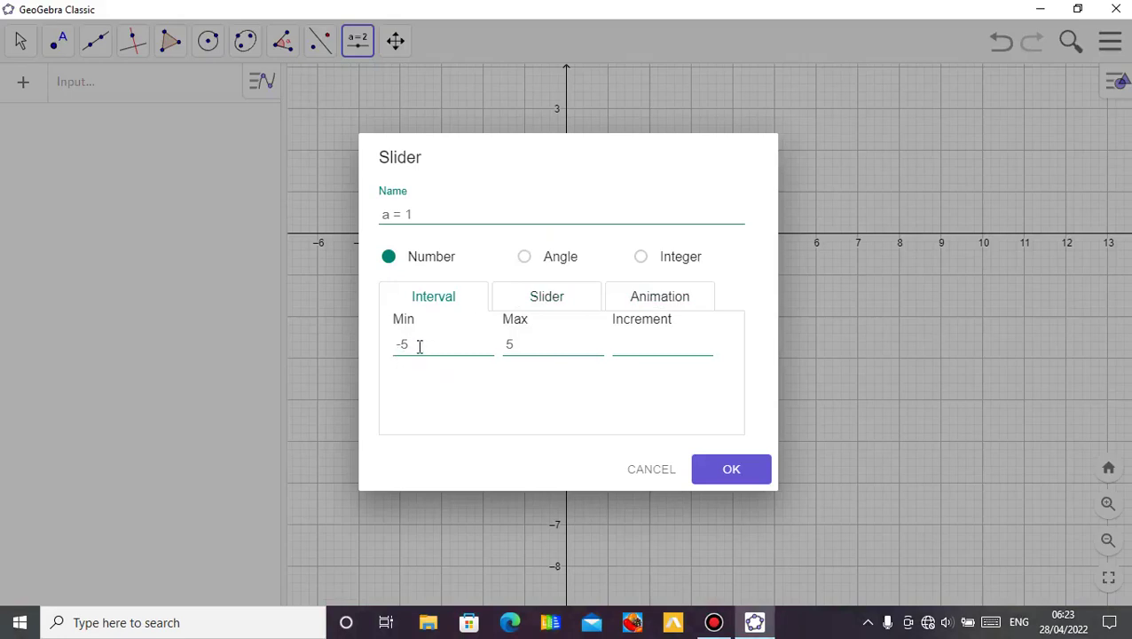
pyautogui.click(525, 343)
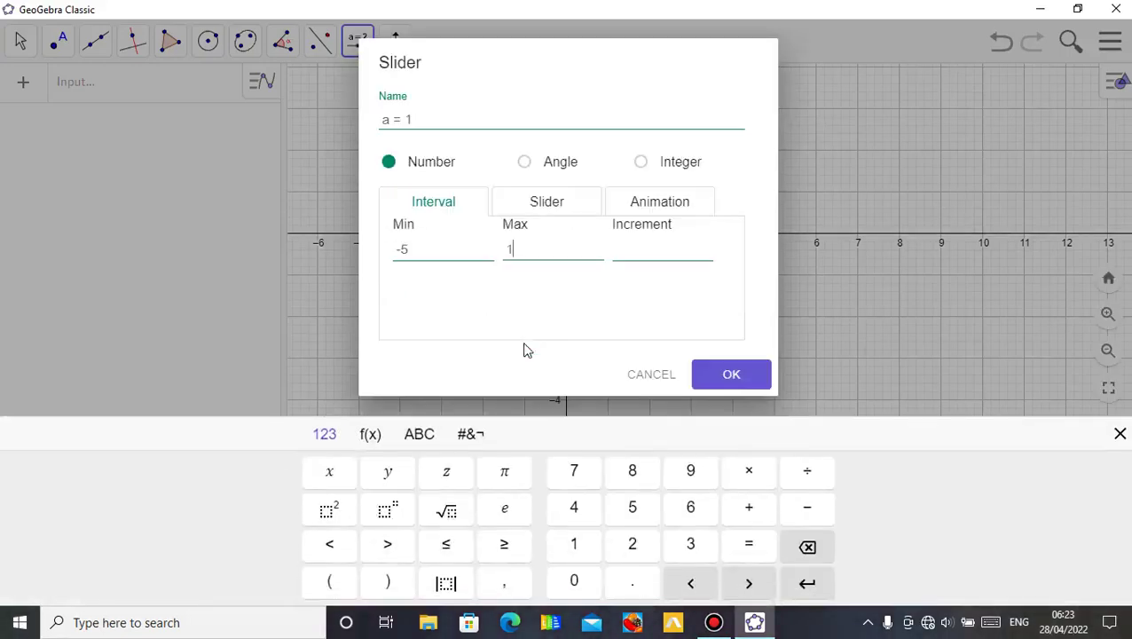
pyautogui.click(627, 251)
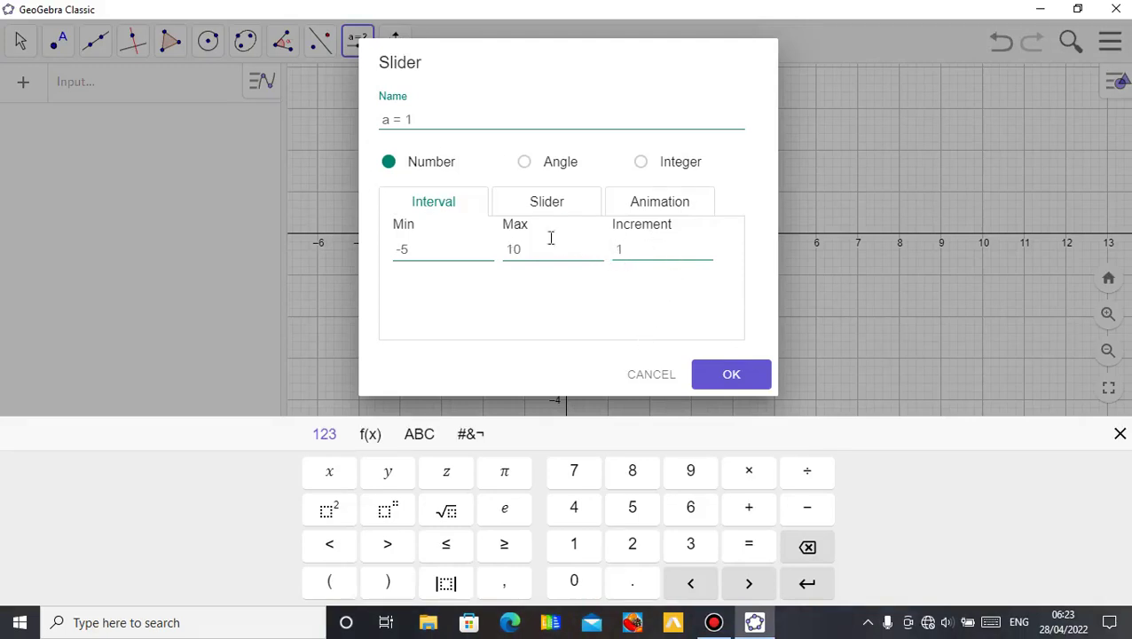
pyautogui.click(725, 376)
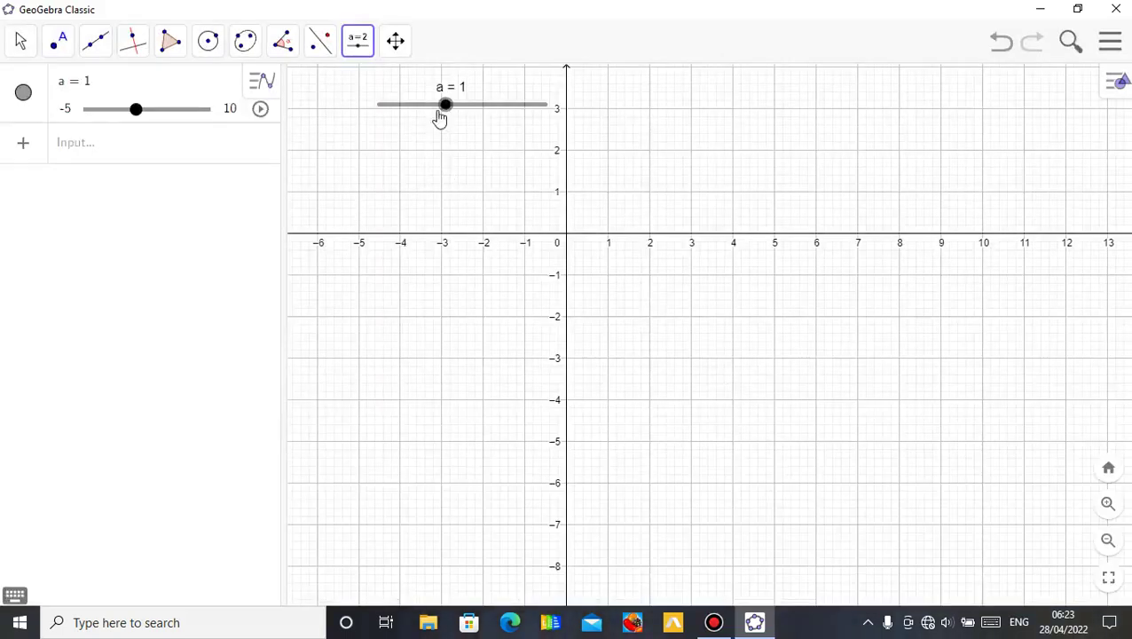
# Move slider a slightly left so its line starts near x = −5.3, and hide it and show it again
pyautogui.click(23, 45)
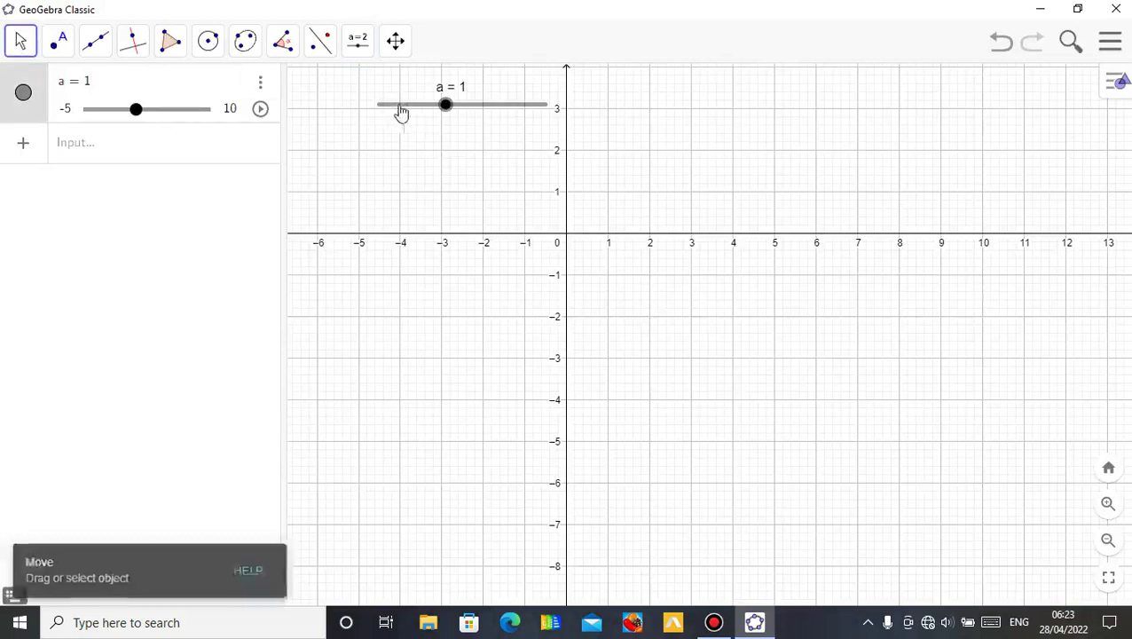
pyautogui.moveTo(414, 108); pyautogui.dragTo(382, 108)
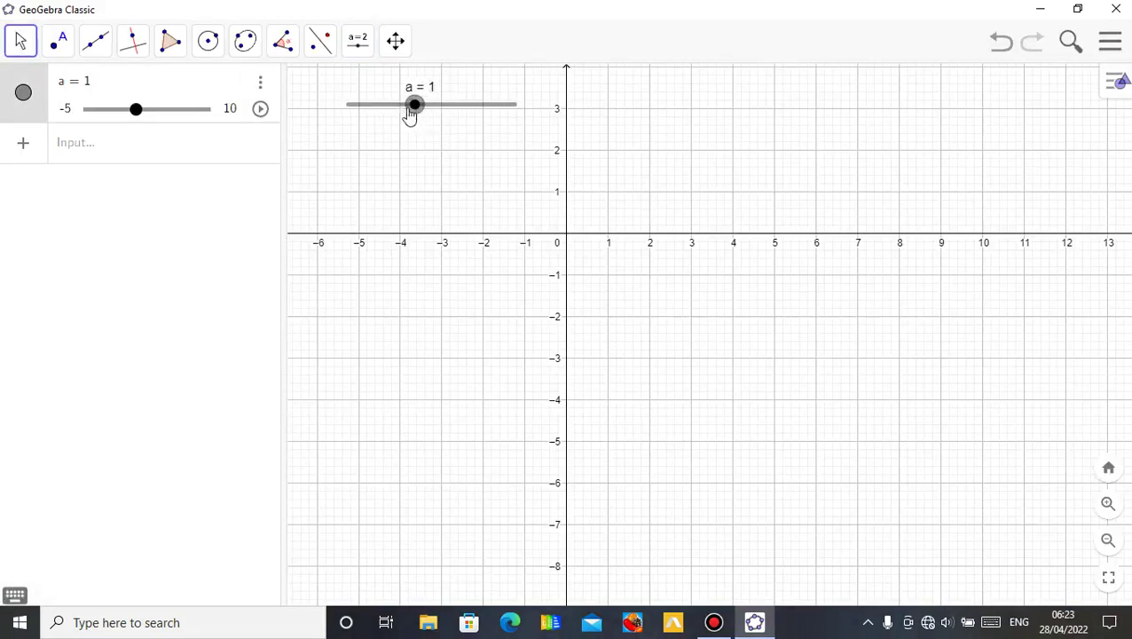
pyautogui.click(413, 145)
pyautogui.click(23, 94)
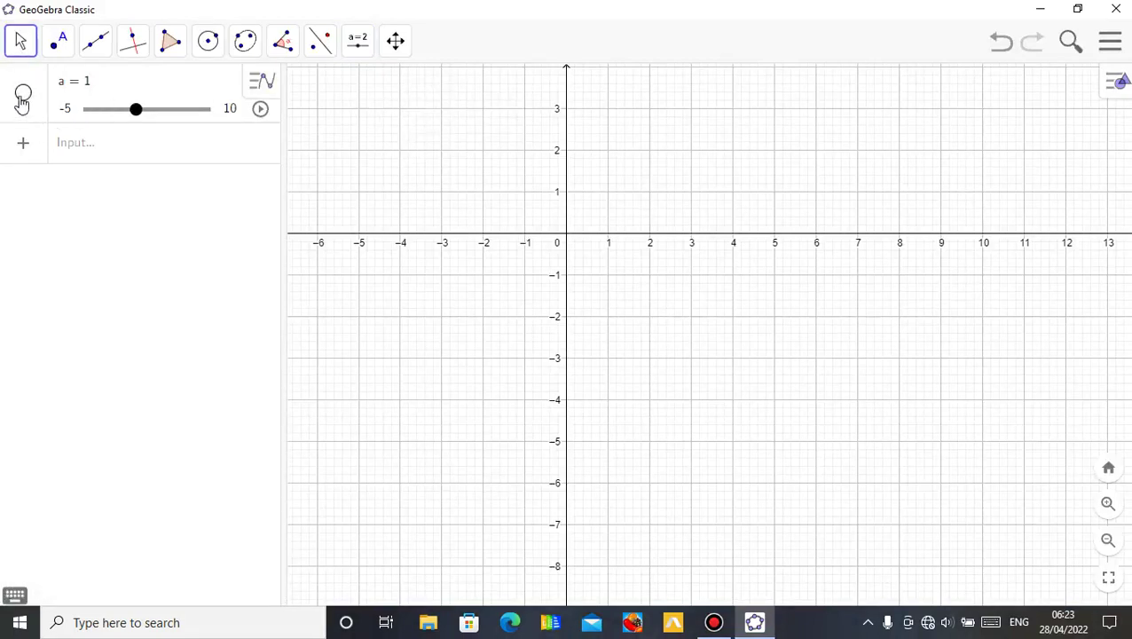
pyautogui.click(23, 94)
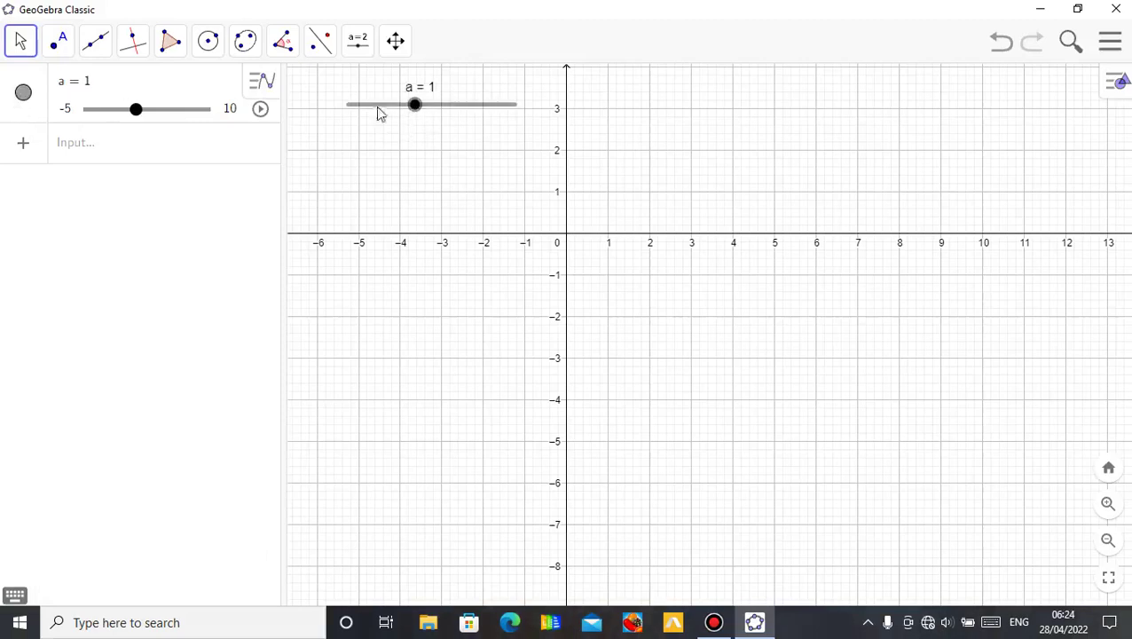
# Insert a number slider b near (−5, 2) below slider a, ranging from -5 to 10 with increment 1
pyautogui.click(358, 42)
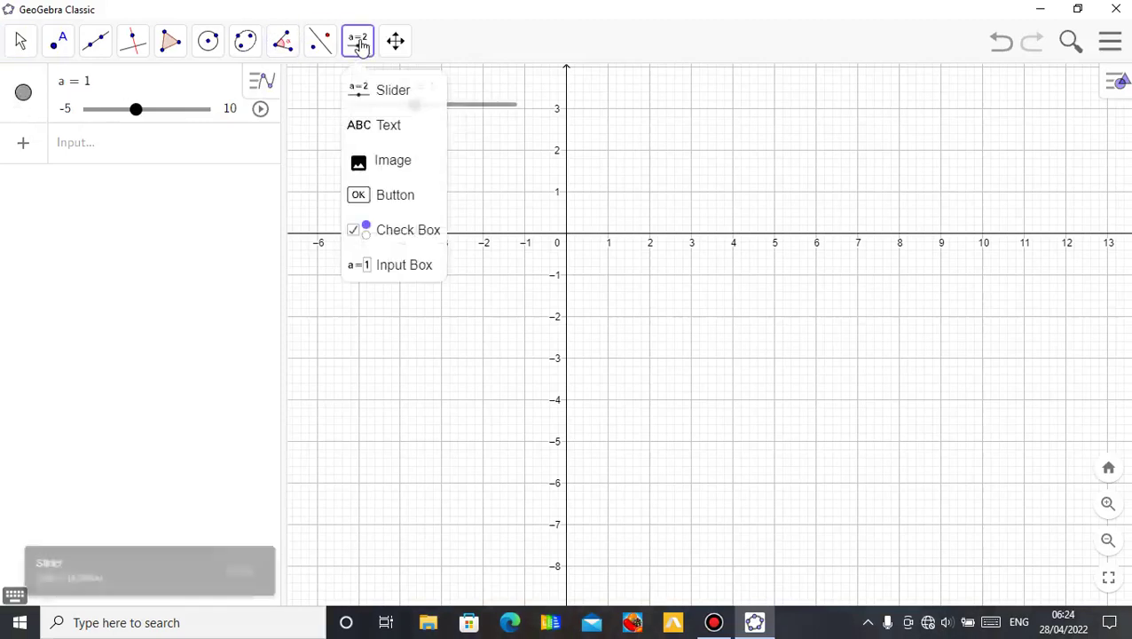
pyautogui.click(395, 93)
pyautogui.click(363, 153)
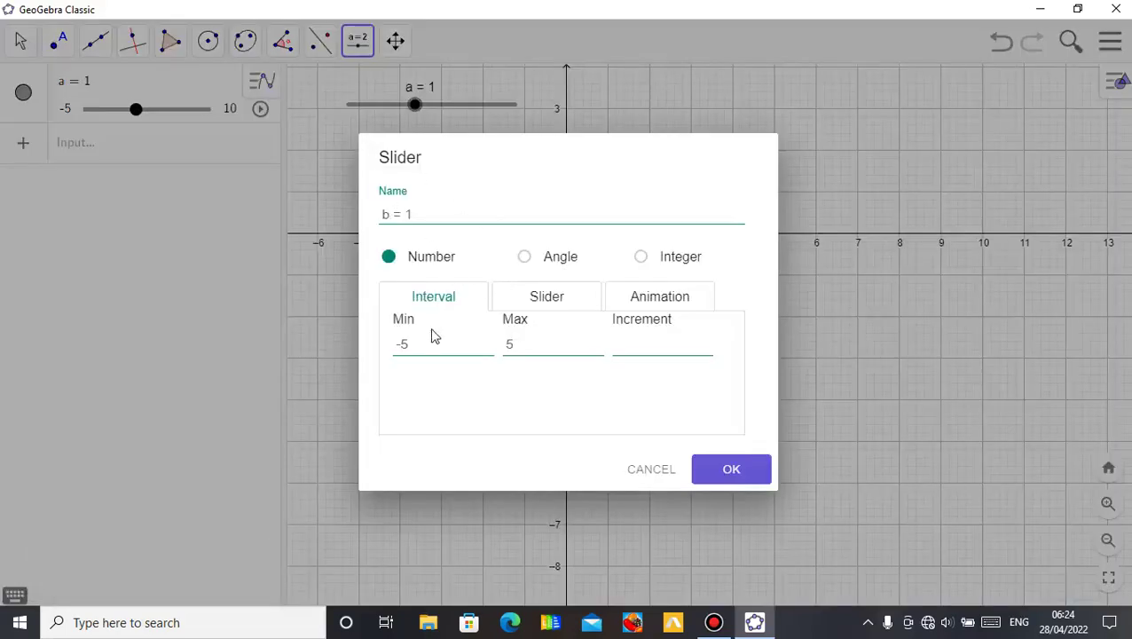
pyautogui.click(524, 345)
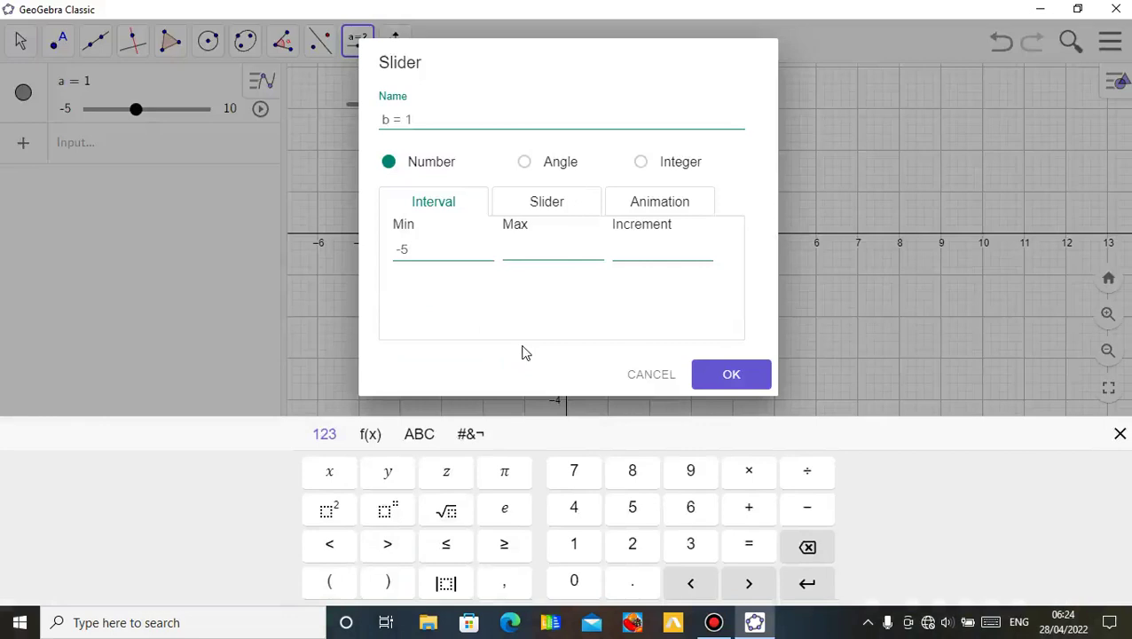
pyautogui.click(621, 256)
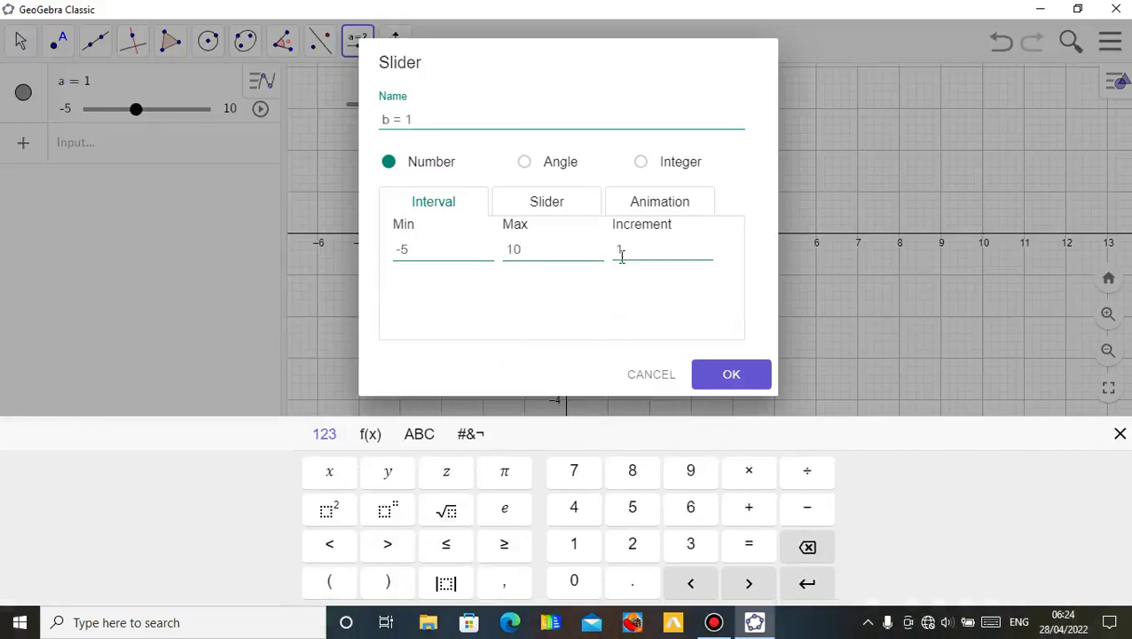
pyautogui.write('1')
pyautogui.click(725, 378)
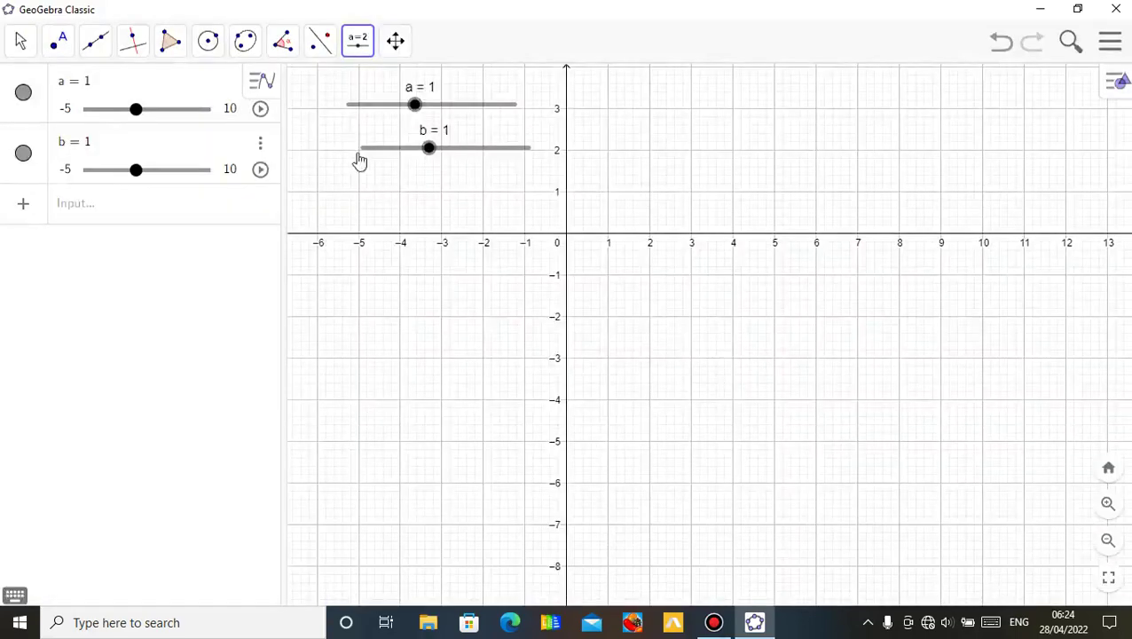
# Insert a number slider c near (−5, 1) below slider b, ranging from -5 to 10 with increment 1
pyautogui.click(364, 185)
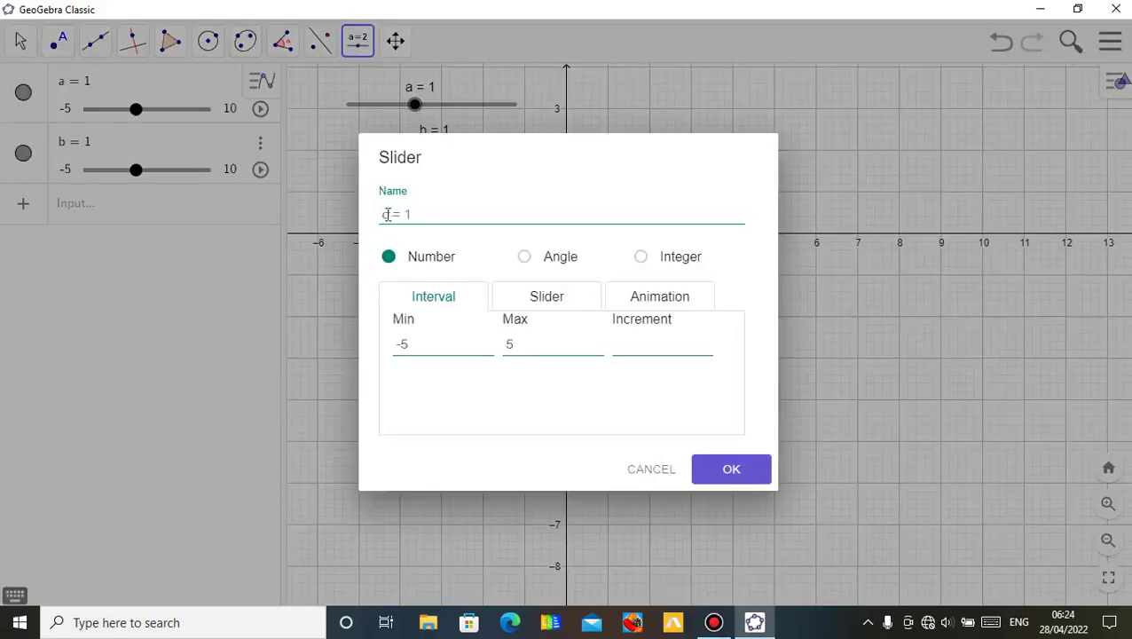
pyautogui.click(522, 353)
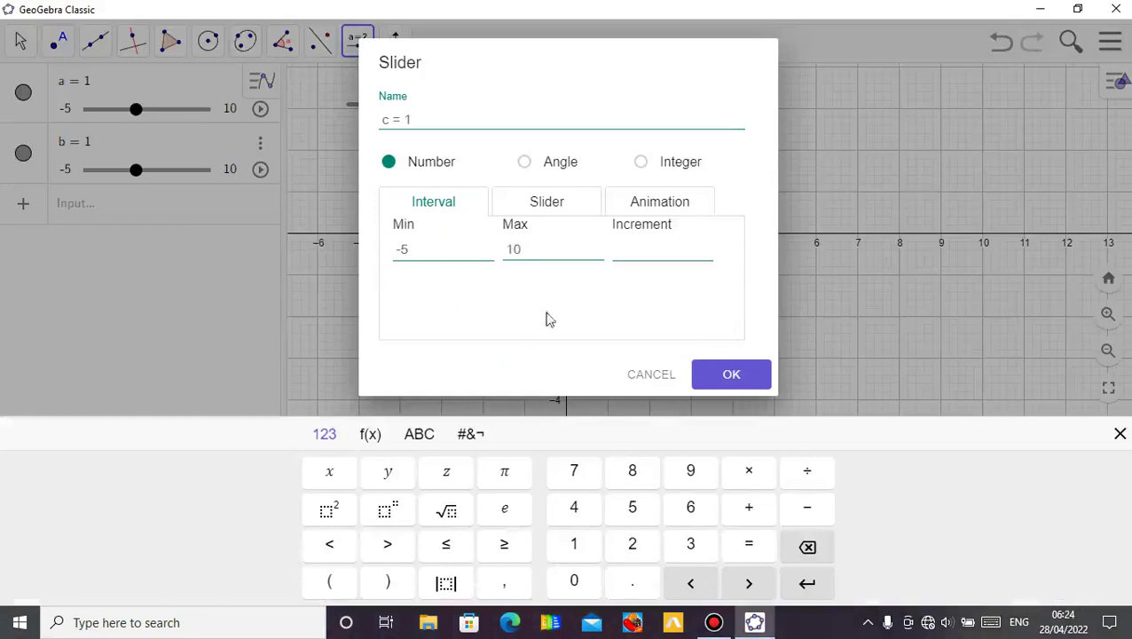
pyautogui.click(626, 251)
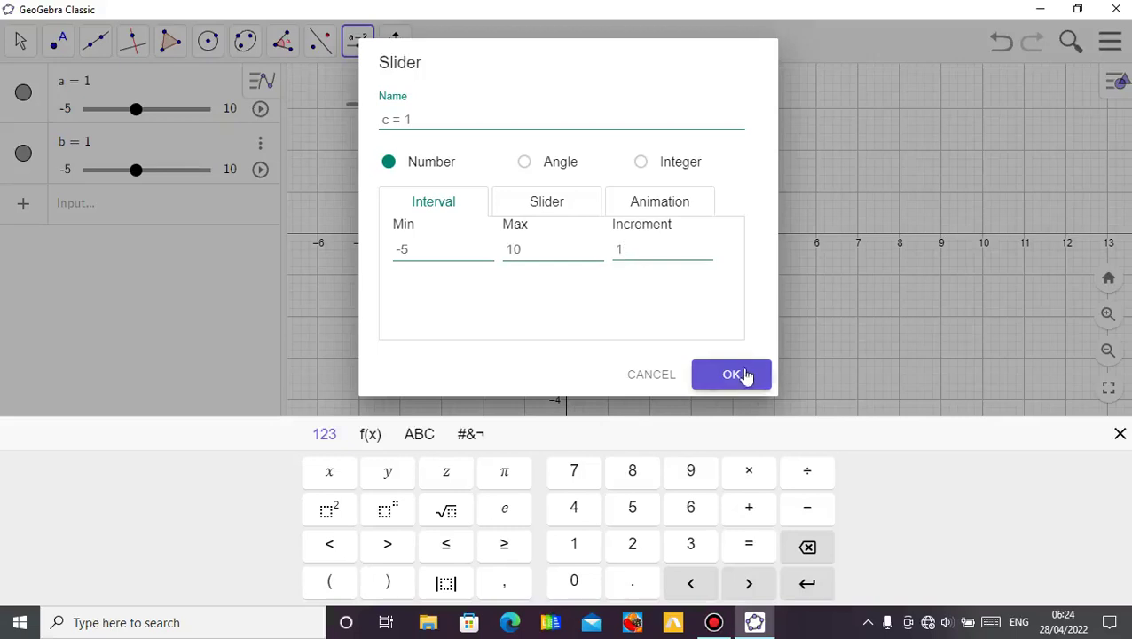
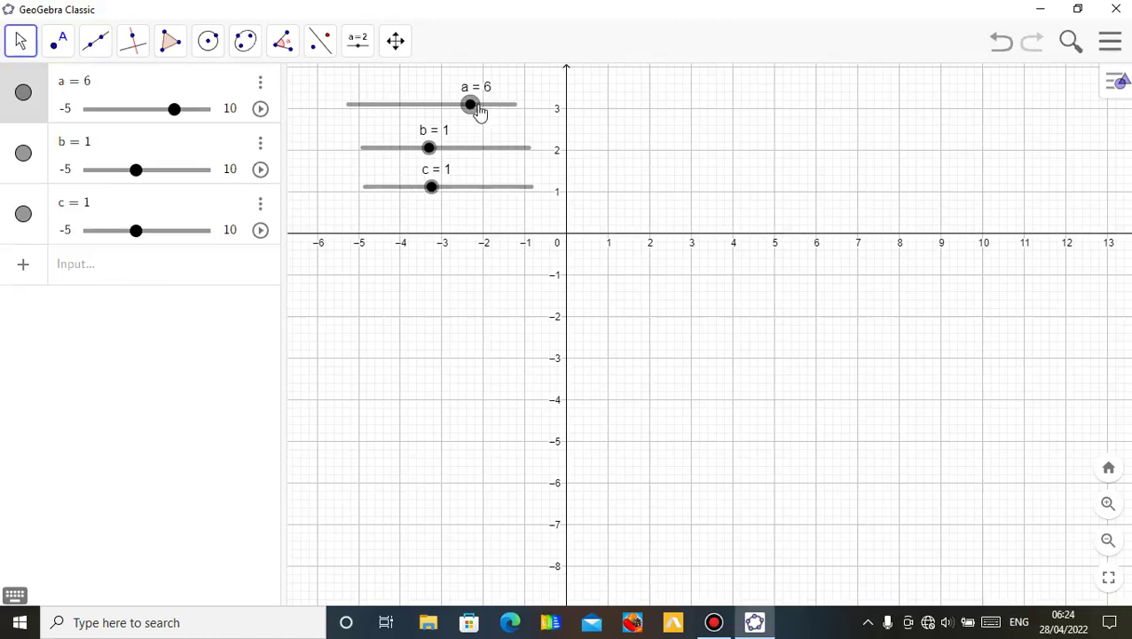
# Lower the value of slider a stepwise to its minimum of -5
pyautogui.press('Left')
pyautogui.press('Left')
pyautogui.press('Left')
pyautogui.press('Left')
pyautogui.press('Left')
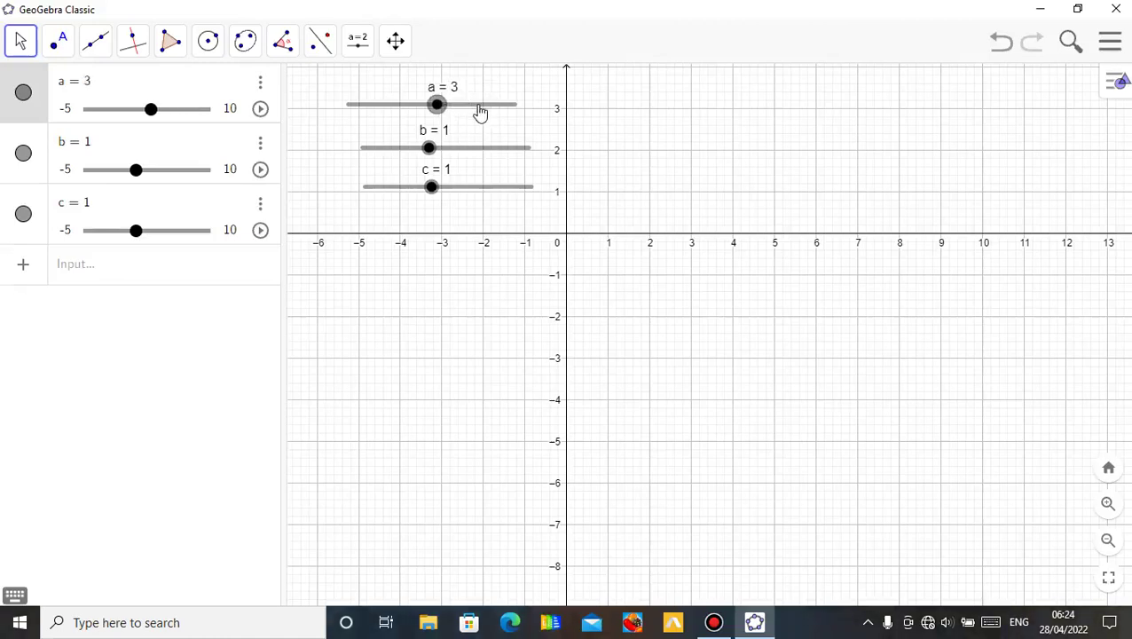
pyautogui.press('Left')
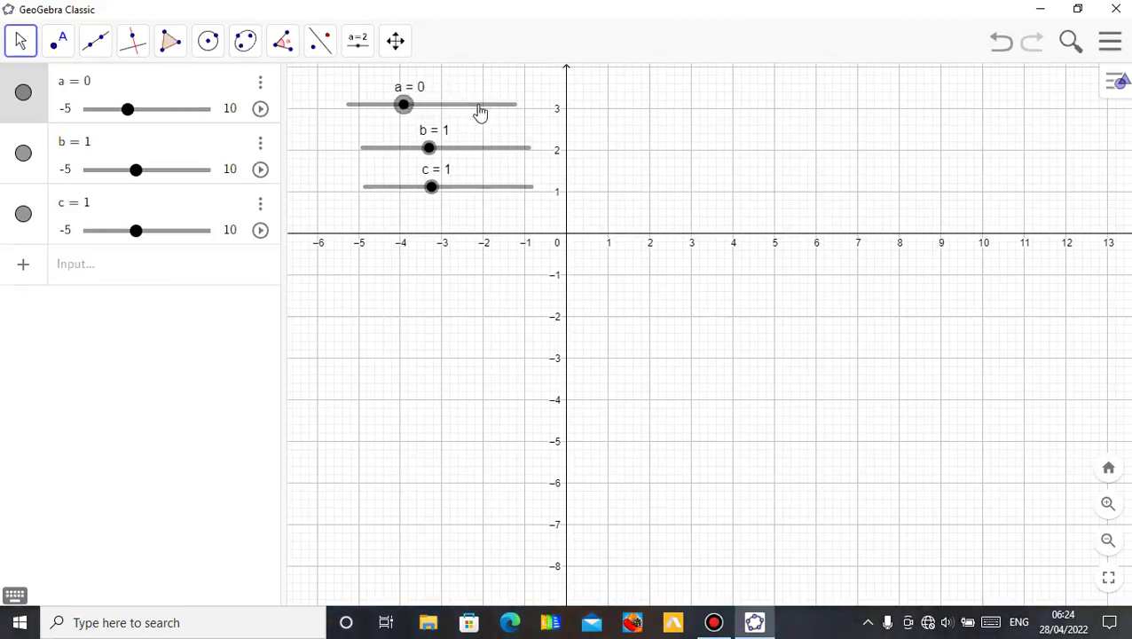
pyautogui.press('Left')
pyautogui.press('Left')
pyautogui.press('Left')
pyautogui.press('Left')
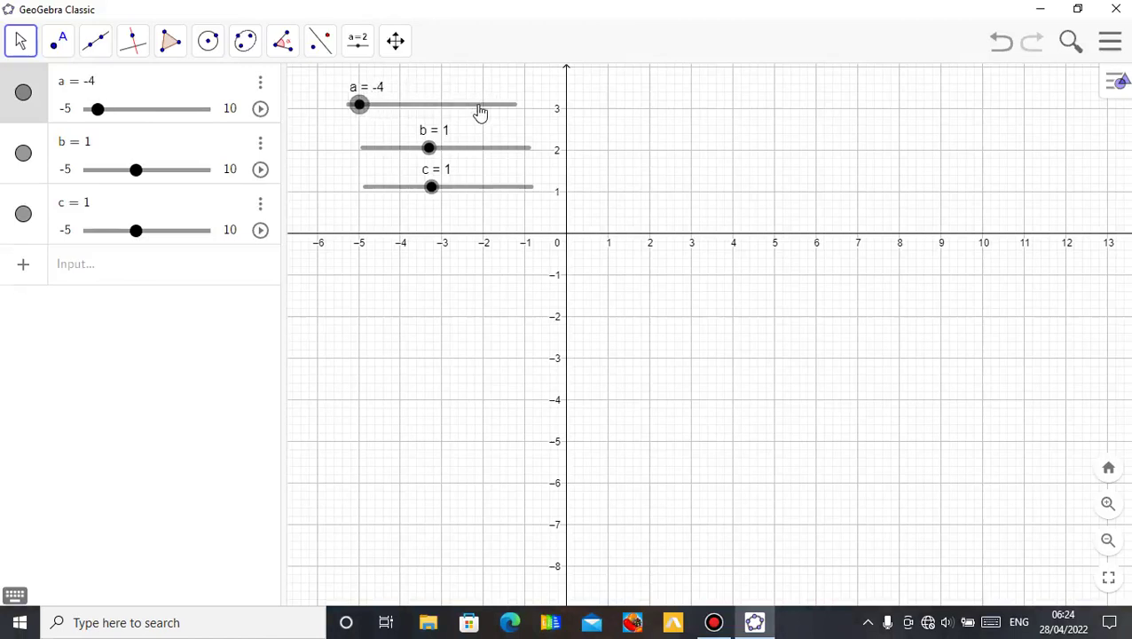
pyautogui.press('Left')
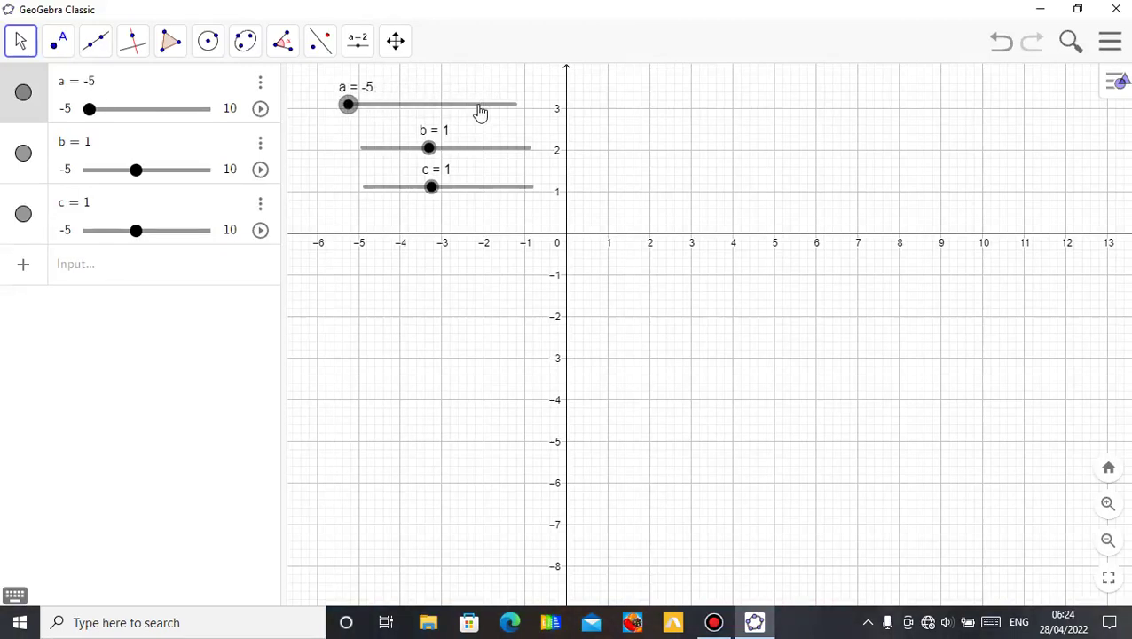
# Raise the value of slider a stepwise to 4
pyautogui.press('Right')
pyautogui.press('Right')
pyautogui.press('Right')
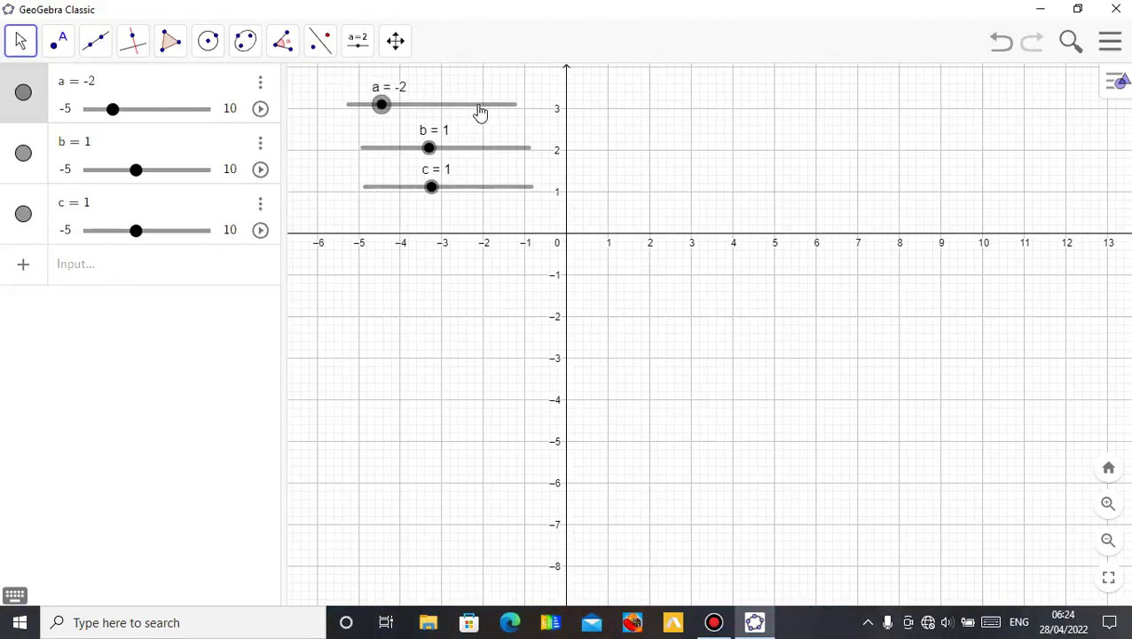
pyautogui.press('Right')
pyautogui.press('Right')
pyautogui.press('Right')
pyautogui.press('Right')
pyautogui.press('Right')
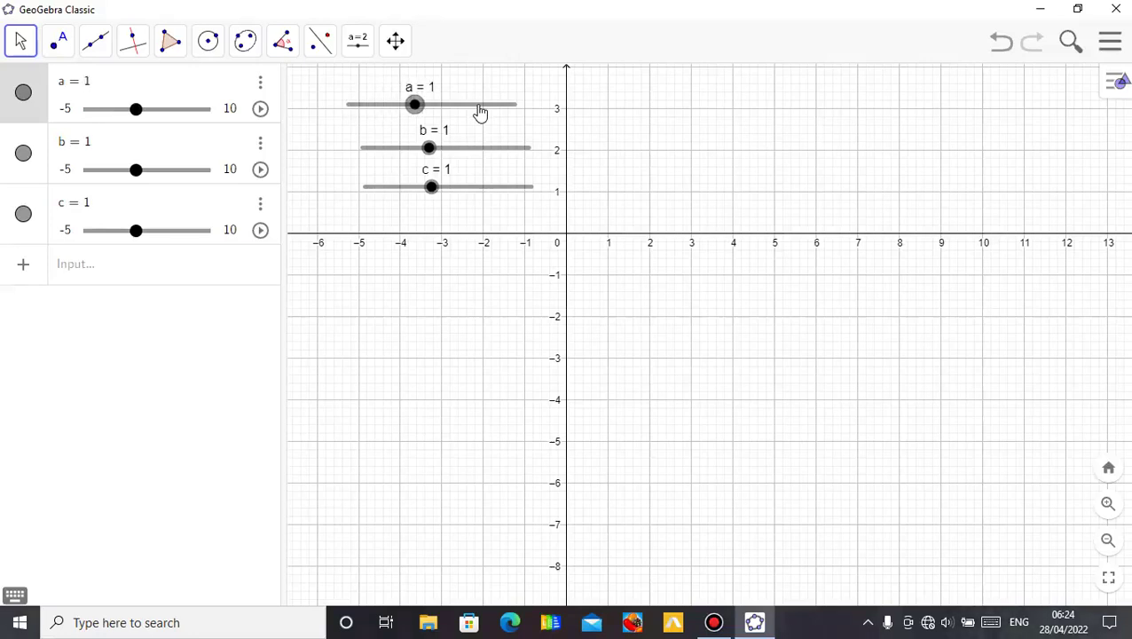
pyautogui.press('Right')
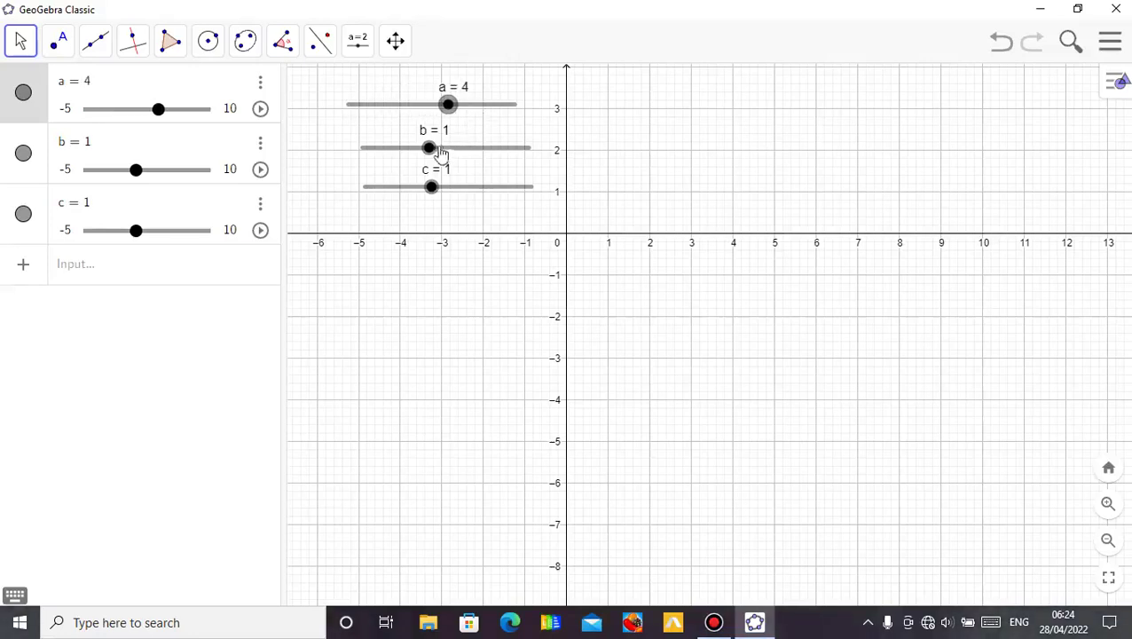
# Lower the value of slider b stepwise to -3
pyautogui.moveTo(432, 151); pyautogui.dragTo(437, 152)
pyautogui.press('Left')
pyautogui.press('Left')
pyautogui.press('Left')
pyautogui.press('Left')
pyautogui.press('Left')
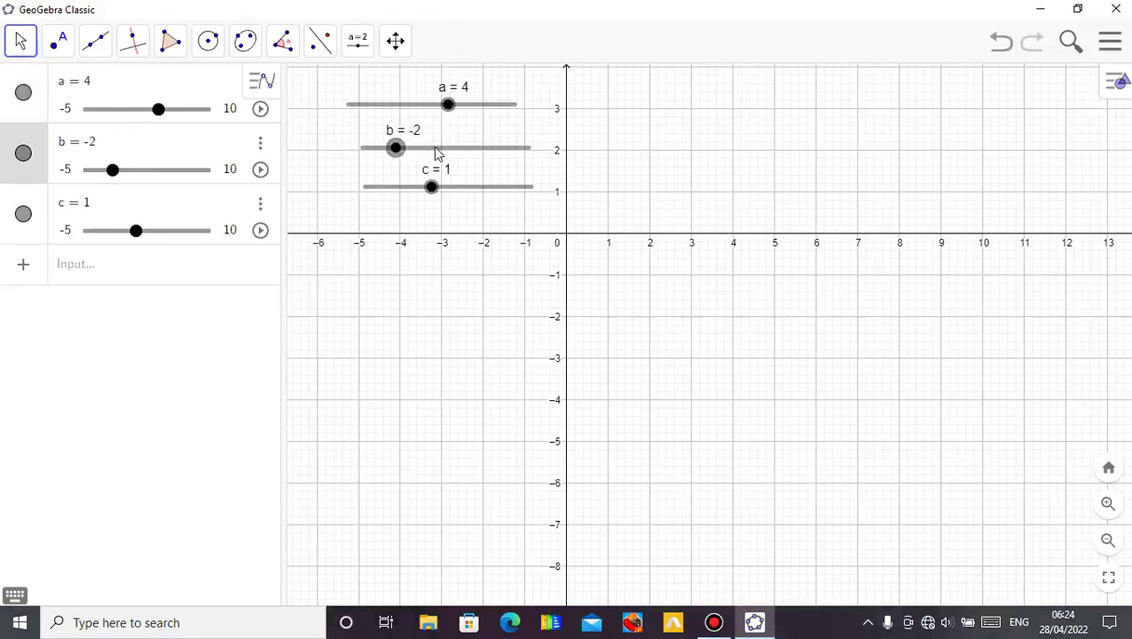
# Step the value of slider c up and back down, ending at 0
pyautogui.click(433, 188)
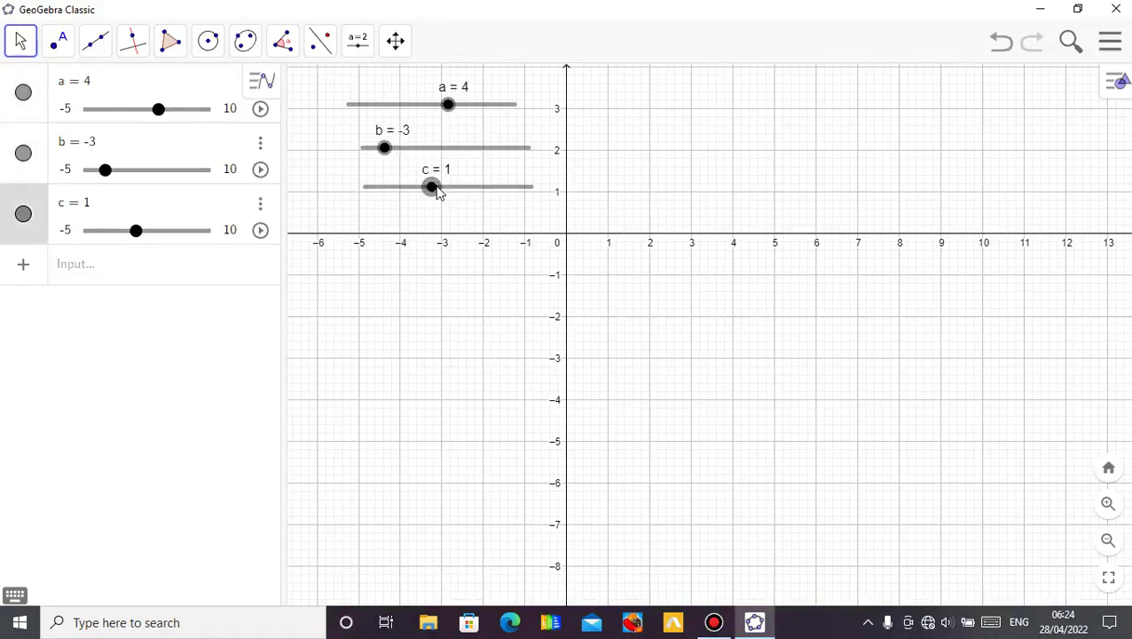
pyautogui.press('Right')
pyautogui.press('Right')
pyautogui.press('Right')
pyautogui.press('Left')
pyautogui.press('Left')
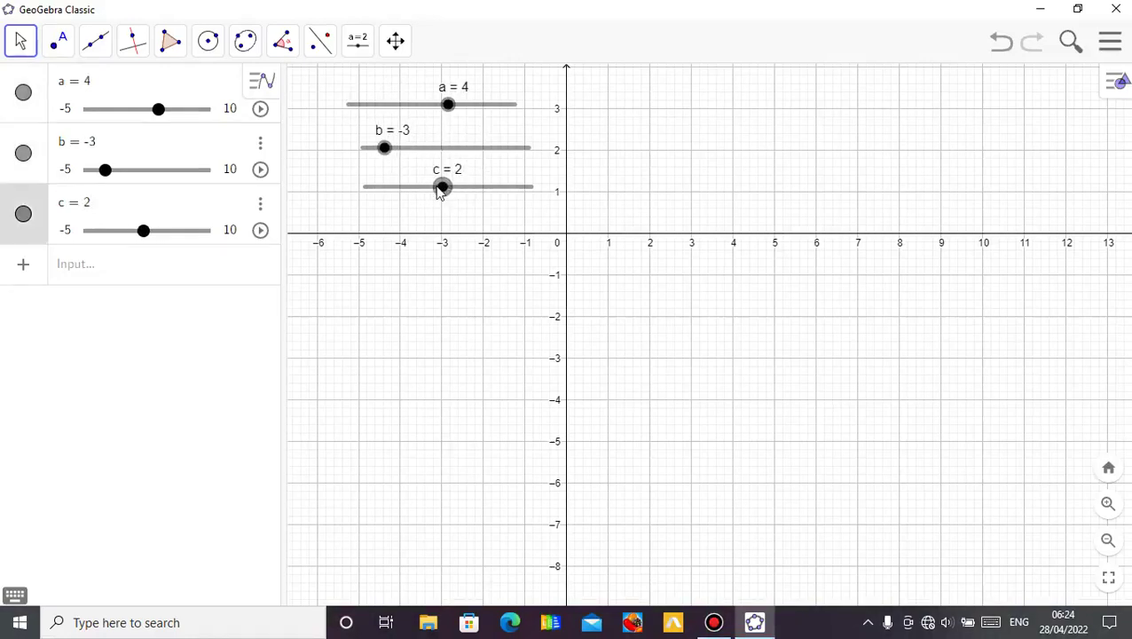
pyautogui.press('Left')
pyautogui.press('Left')
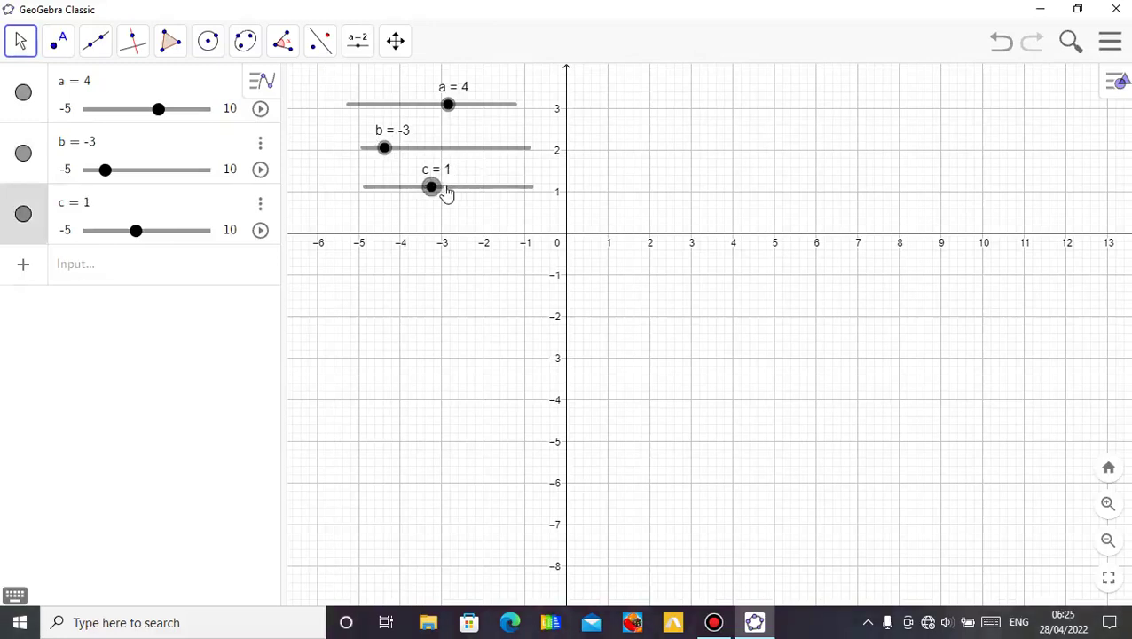
# Set slider b to 0
pyautogui.click(386, 149)
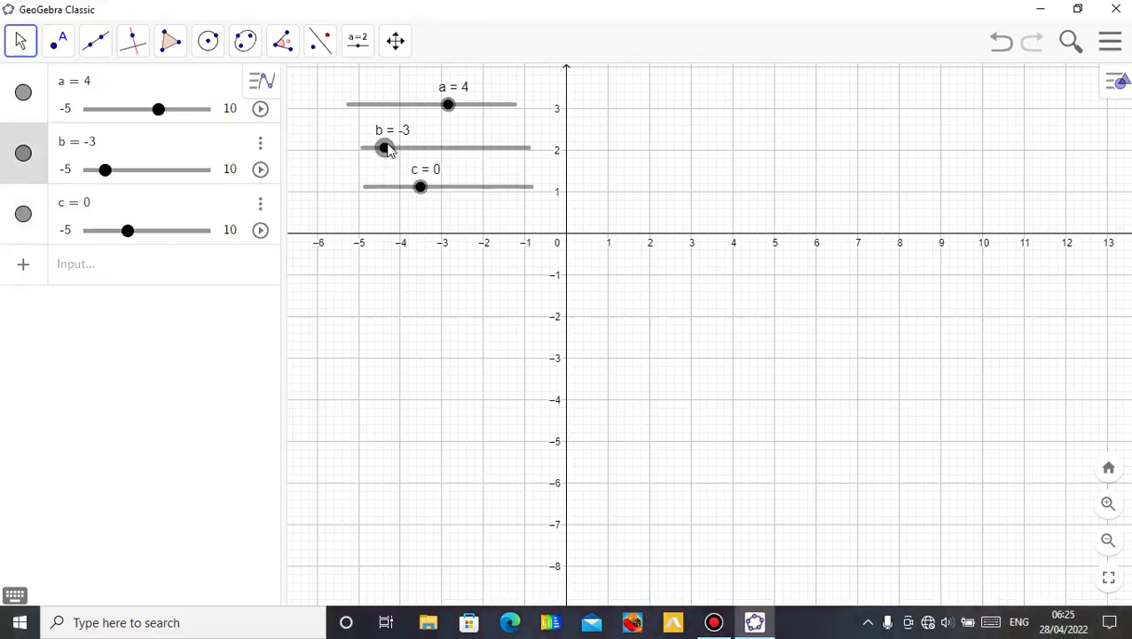
pyautogui.press('Right')
pyautogui.press('Right')
pyautogui.press('Right')
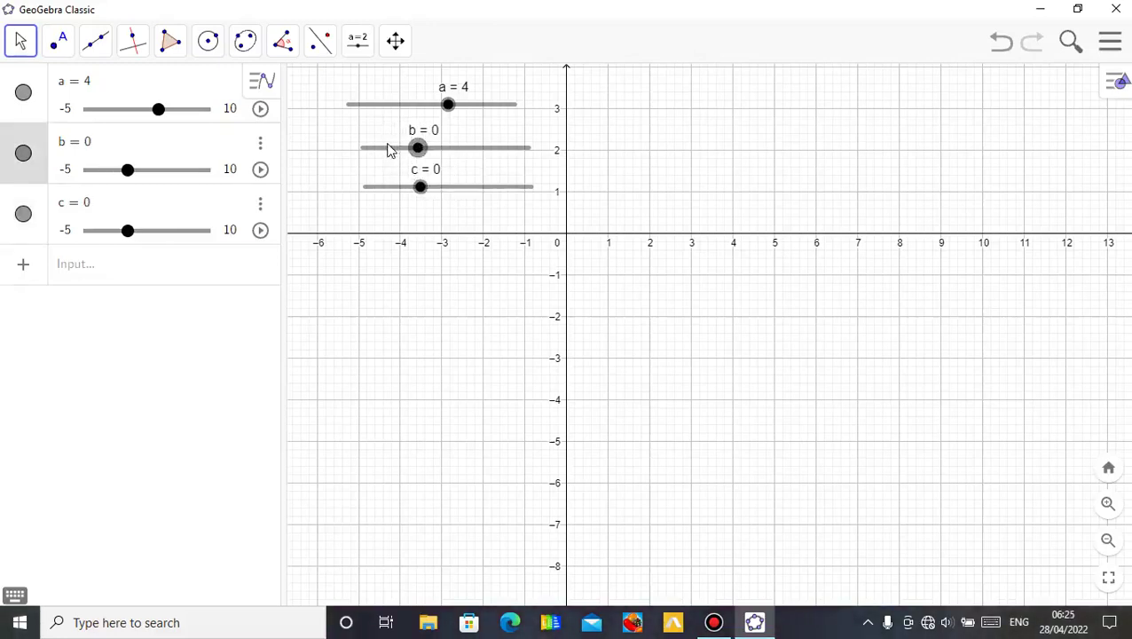
# Set slider a to 0
pyautogui.click(448, 105)
pyautogui.press('Left')
pyautogui.press('Left')
pyautogui.press('Left')
pyautogui.press('Left')
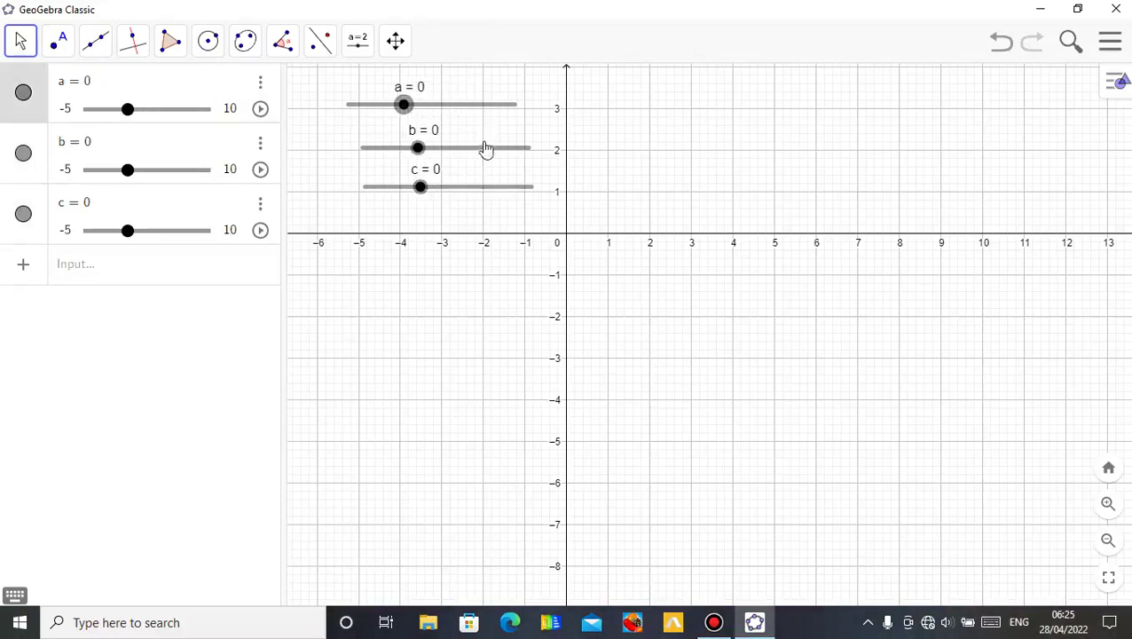
# Move slider c to the right of the y-axis, with its line starting near (0, 6.5)
pyautogui.moveTo(619, 212); pyautogui.dragTo(639, 237)
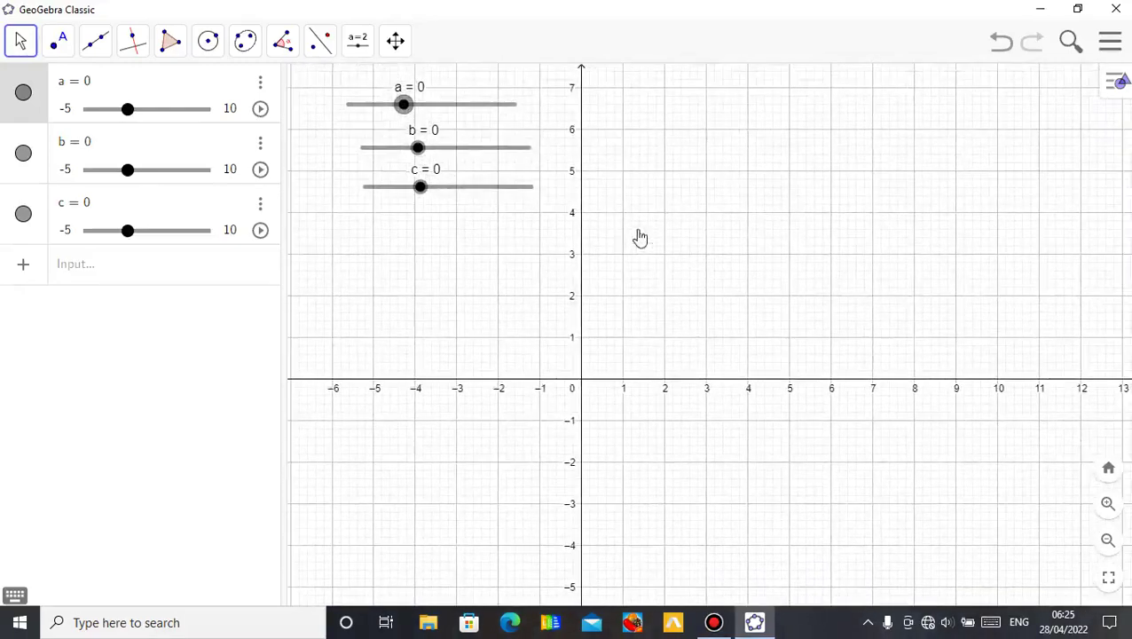
pyautogui.click(471, 189)
pyautogui.rightClick(471, 192)
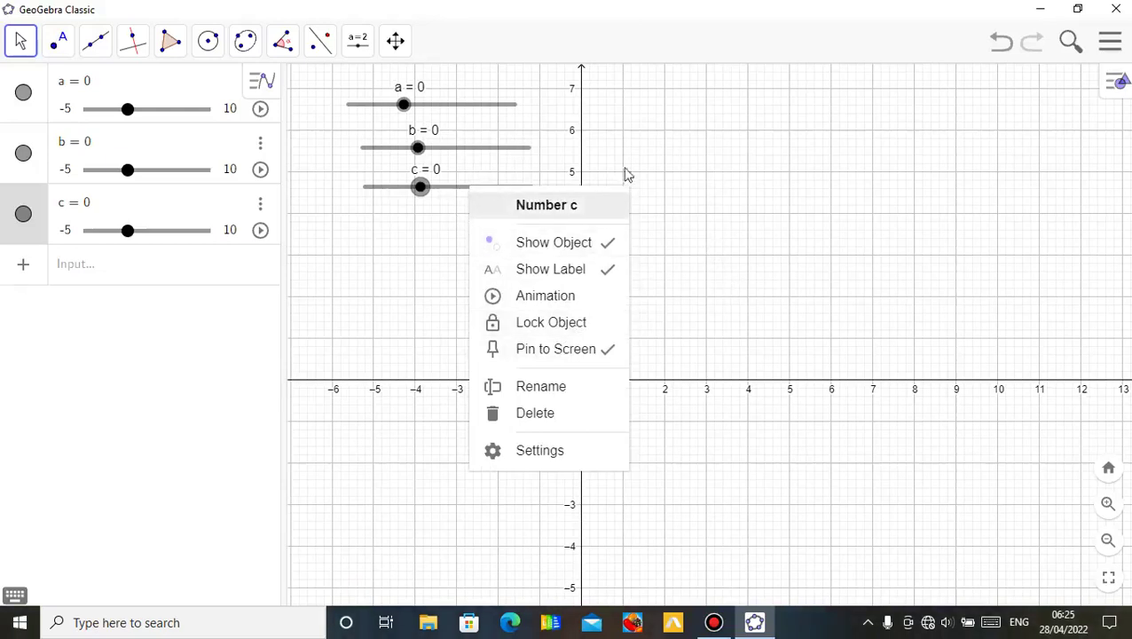
pyautogui.click(658, 158)
pyautogui.moveTo(478, 189); pyautogui.dragTo(690, 116)
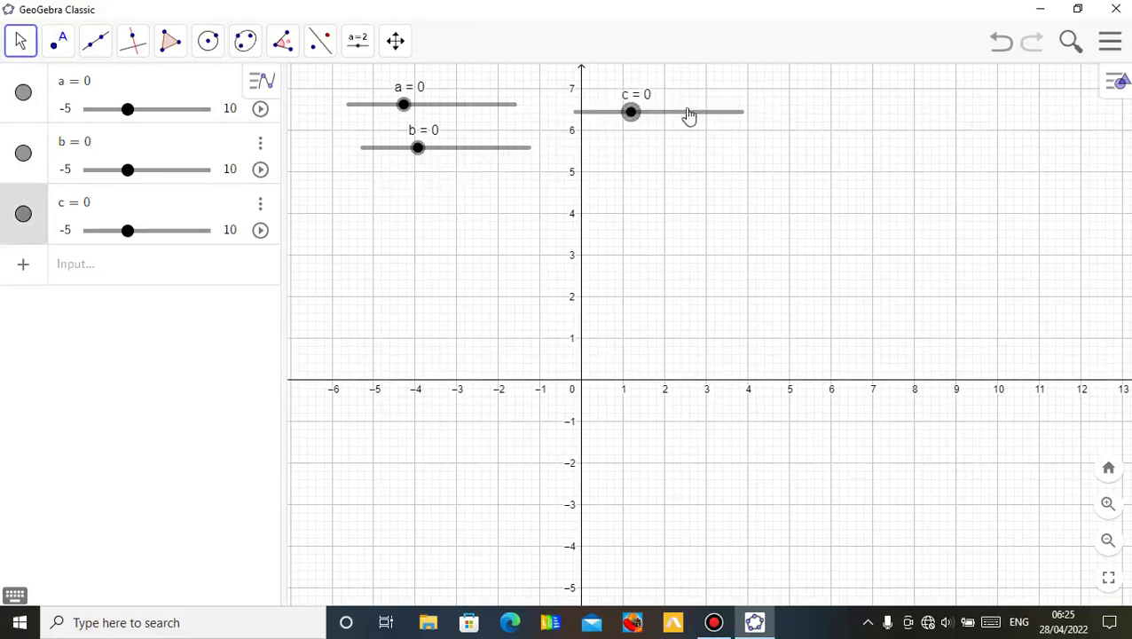
# Lock slider c in place, try to move it, and step its value to -1 and back to 0
pyautogui.rightClick(688, 116)
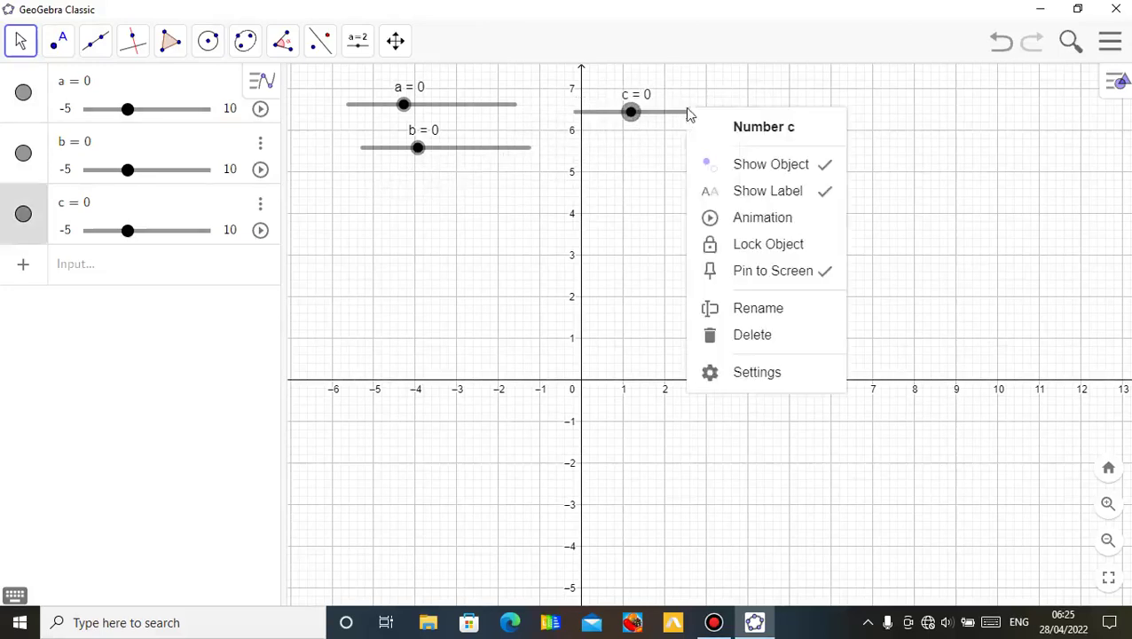
pyautogui.click(777, 241)
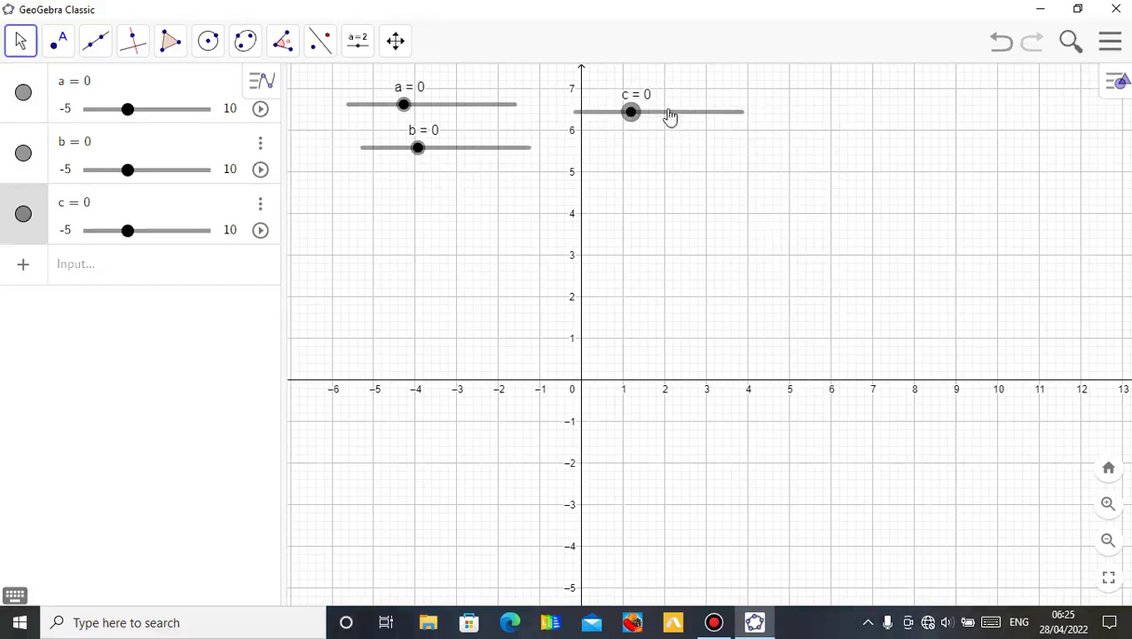
pyautogui.moveTo(672, 119); pyautogui.dragTo(648, 125)
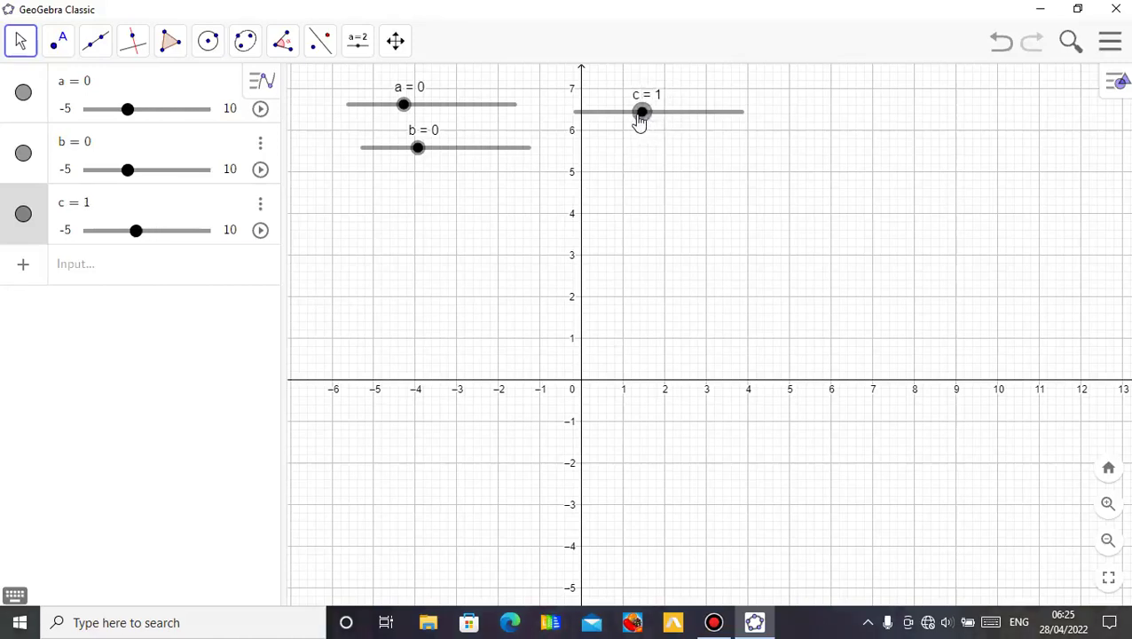
pyautogui.press('Left')
pyautogui.press('Left')
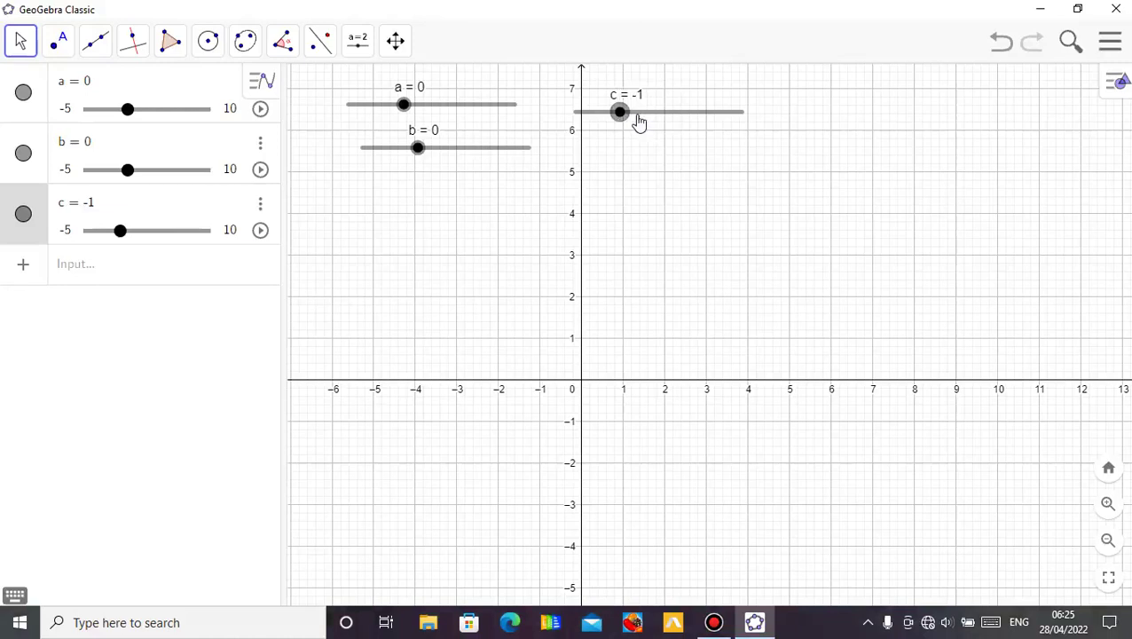
pyautogui.press('Right')
# Unlock slider c so that it can be moved, keeping it pinned to the screen
pyautogui.rightClick(672, 119)
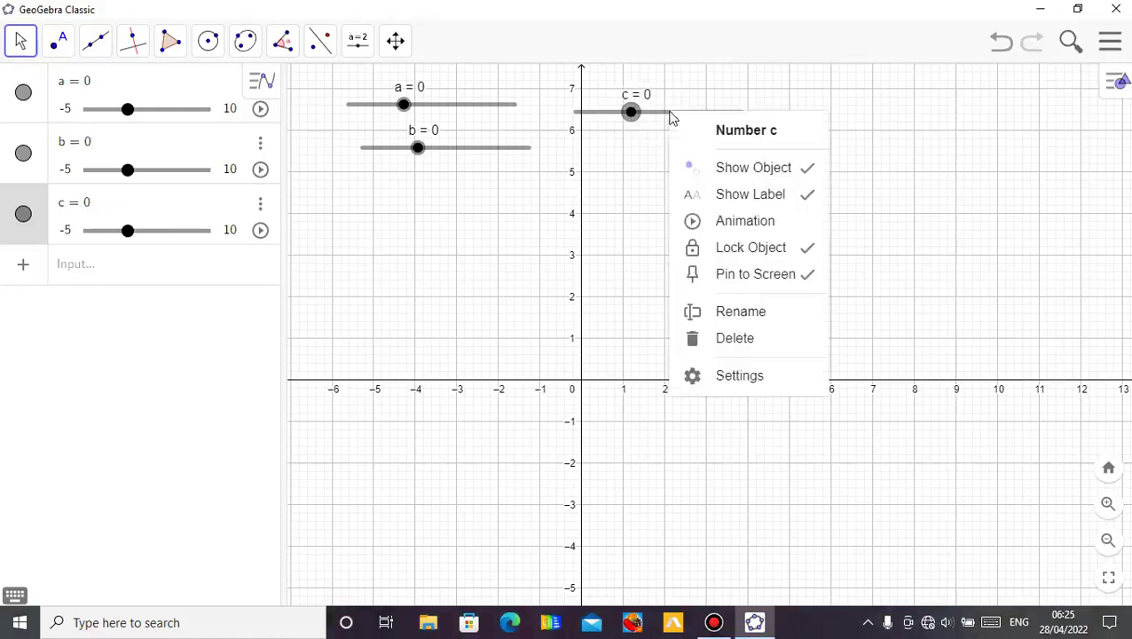
pyautogui.click(754, 274)
pyautogui.click(765, 257)
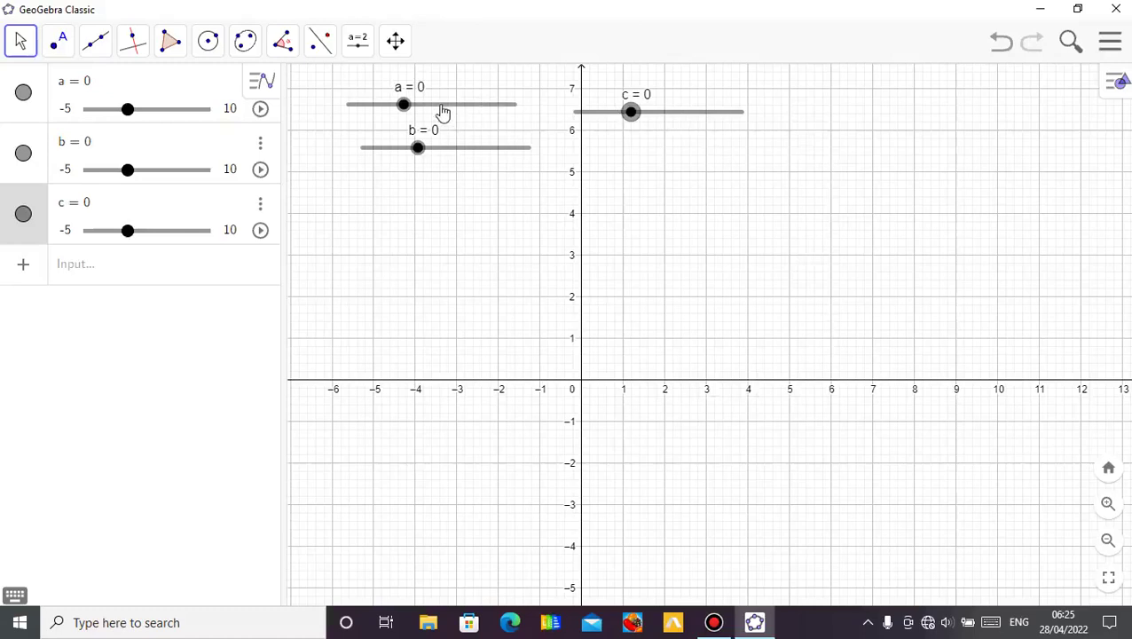
# Stack sliders a, b and c one below another in the upper-left corner of the graph area
pyautogui.moveTo(443, 112); pyautogui.dragTo(400, 99)
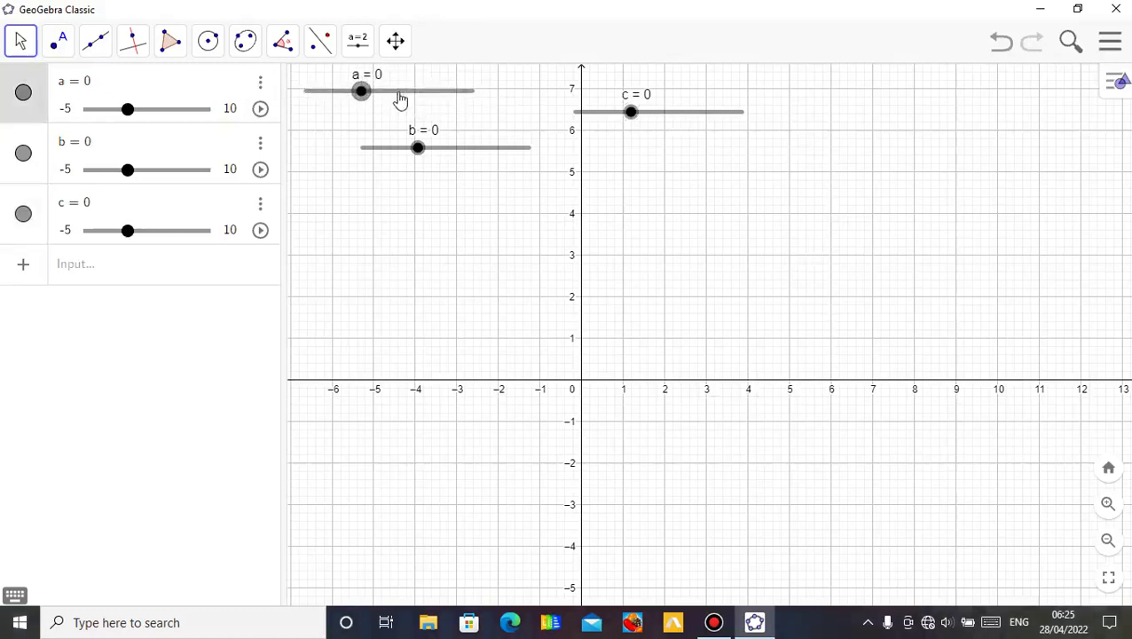
pyautogui.moveTo(441, 149); pyautogui.dragTo(387, 139)
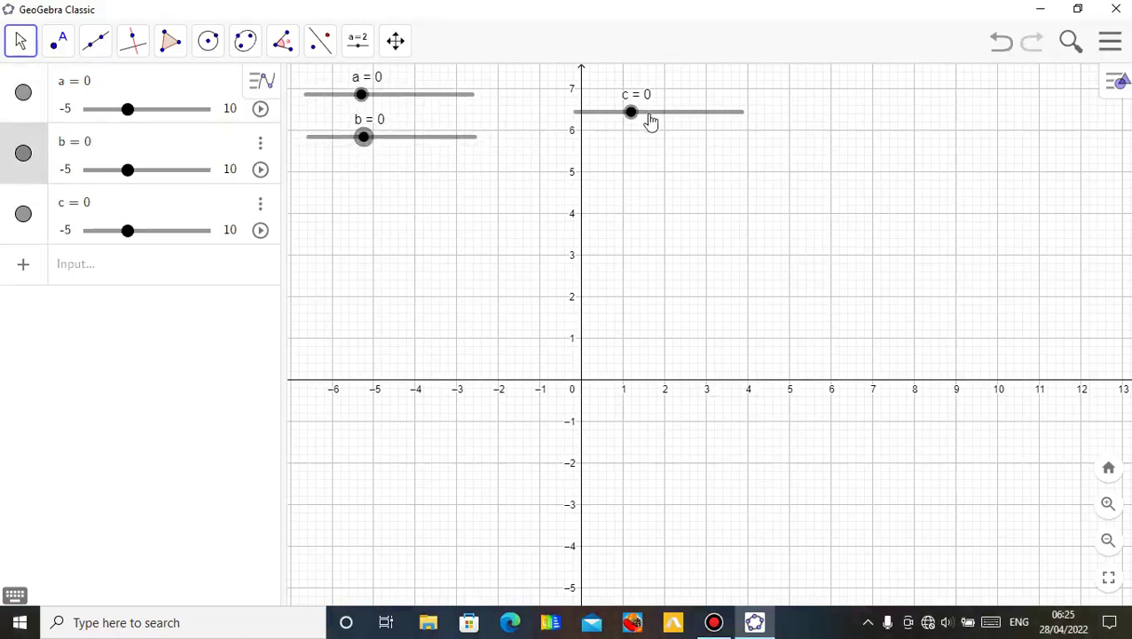
pyautogui.moveTo(650, 121); pyautogui.dragTo(376, 184)
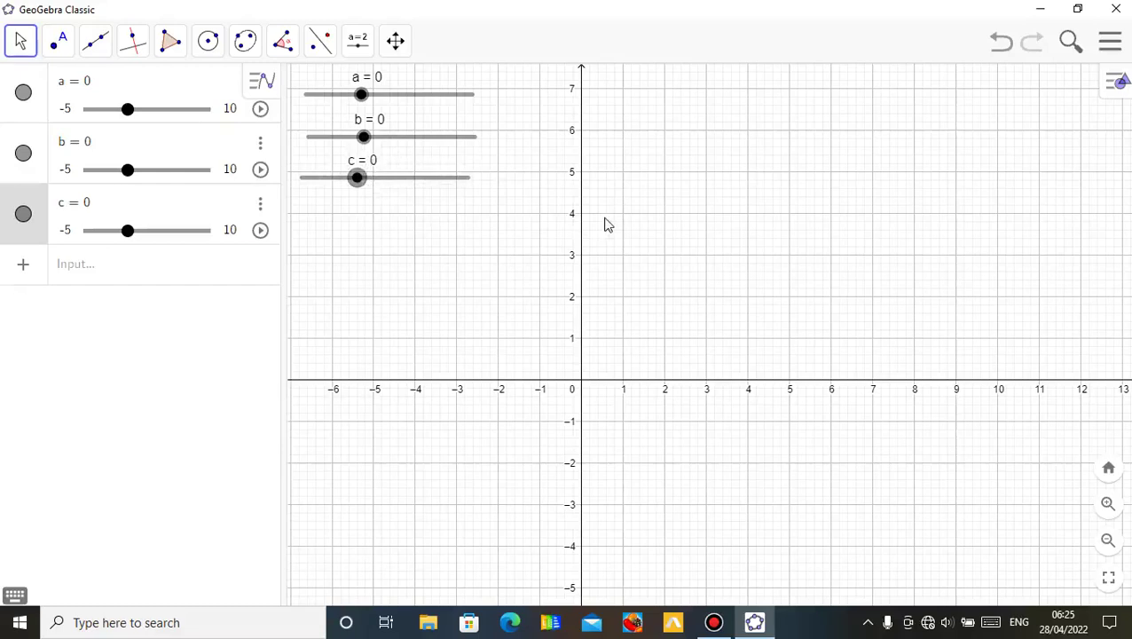
# Enter the quadratic function ax² + bx + c so that it is plotted with the sliders as coefficients
pyautogui.moveTo(607, 224); pyautogui.dragTo(691, 235)
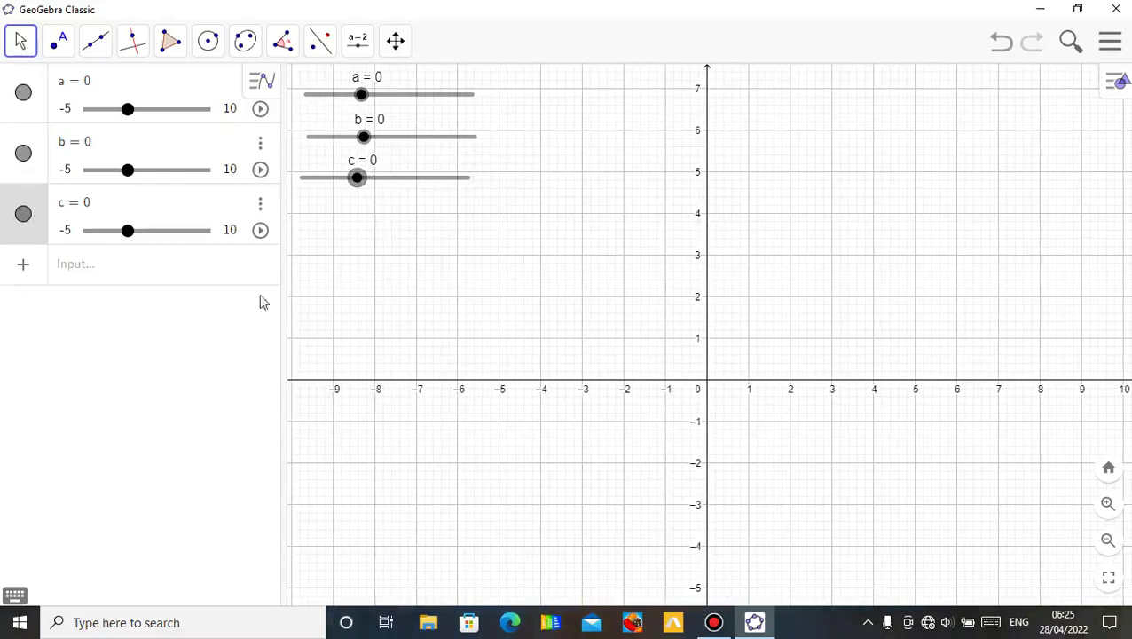
pyautogui.click(155, 275)
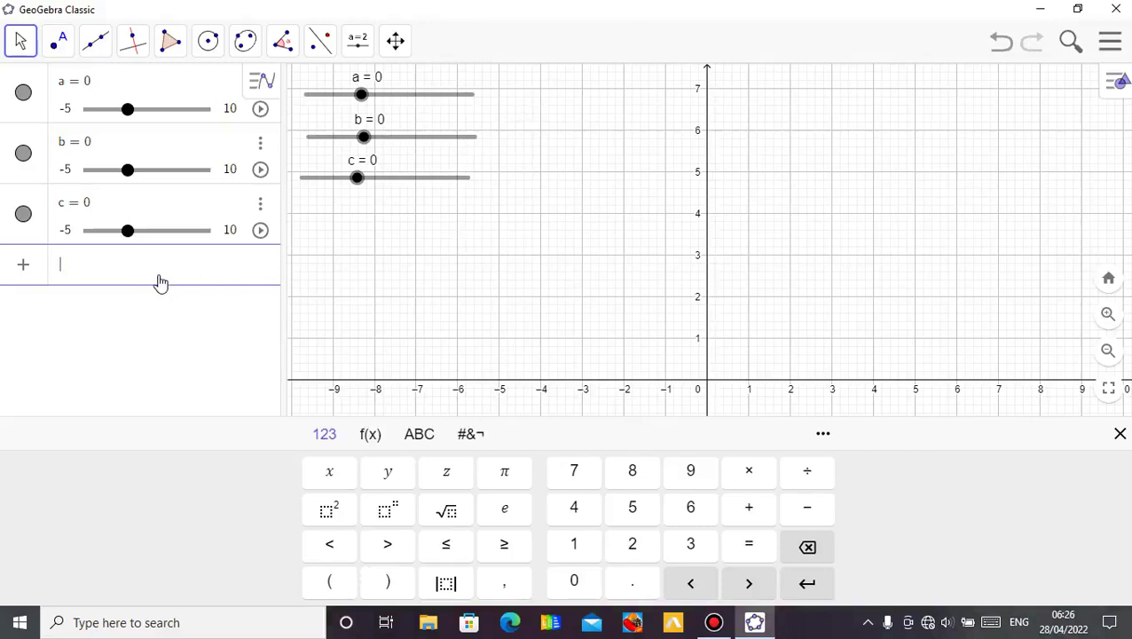
pyautogui.write('a')
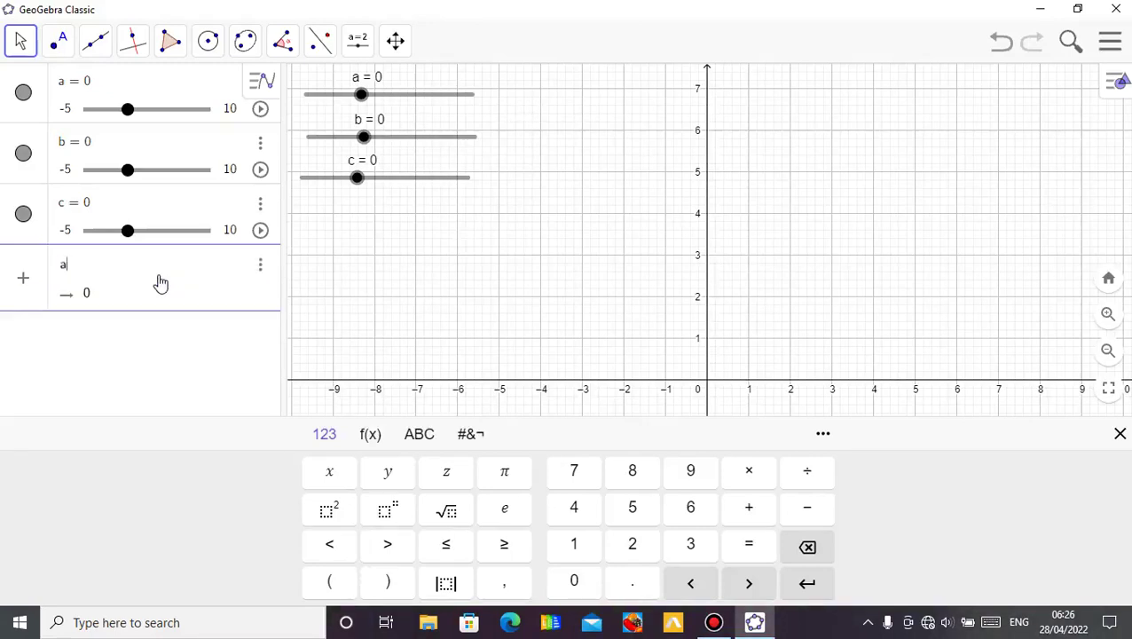
pyautogui.write('x')
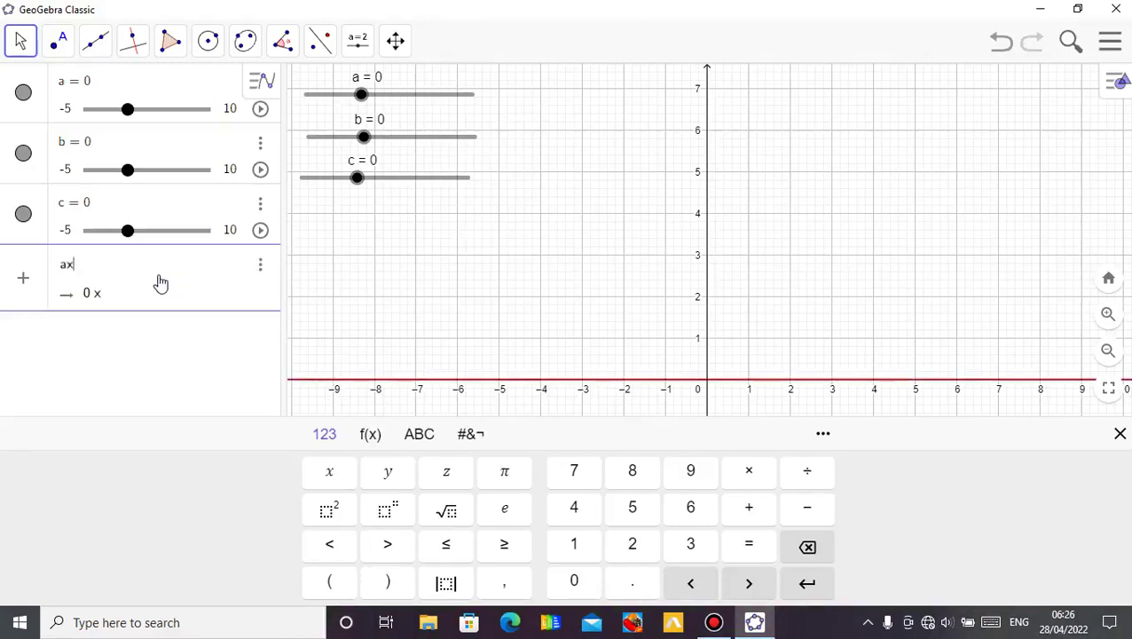
pyautogui.click(332, 511)
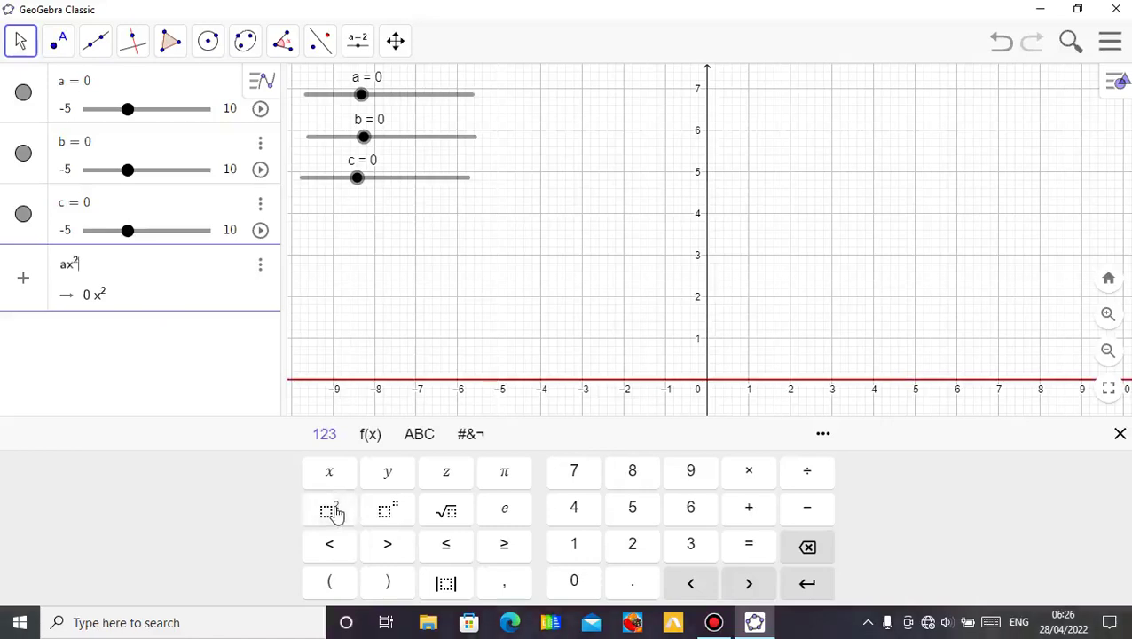
pyautogui.write('+ ')
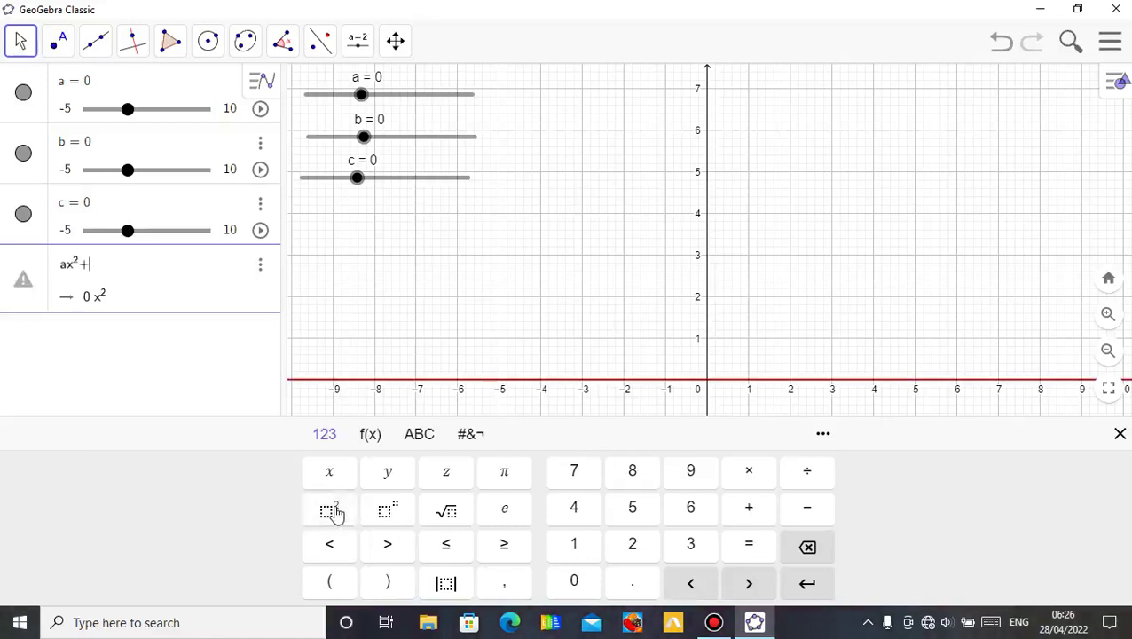
pyautogui.write('bx')
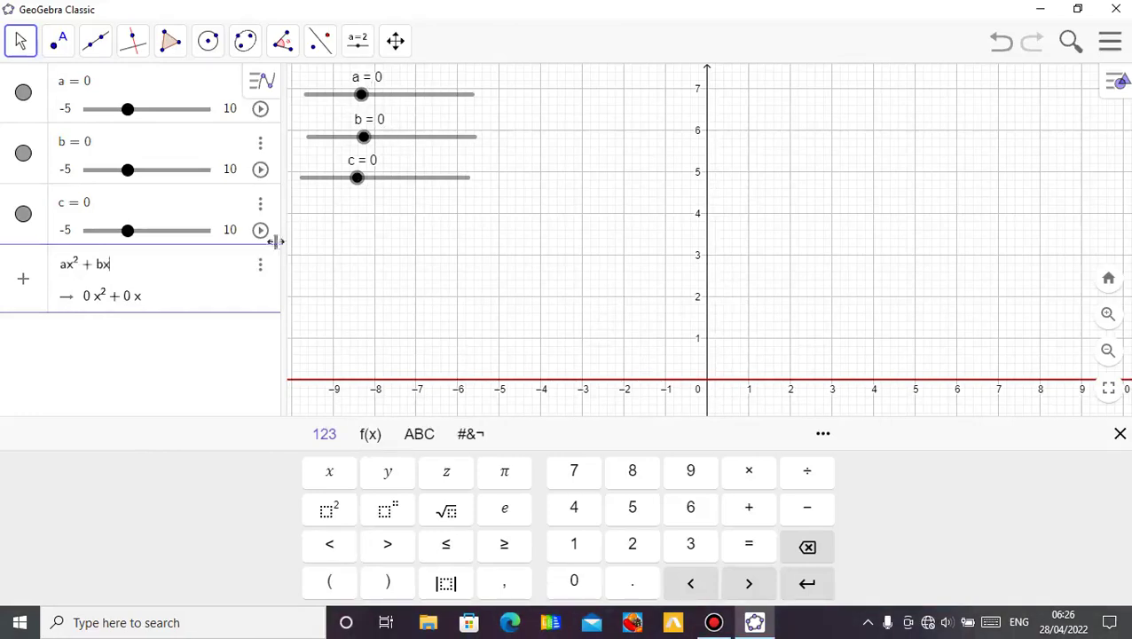
pyautogui.write('+c')
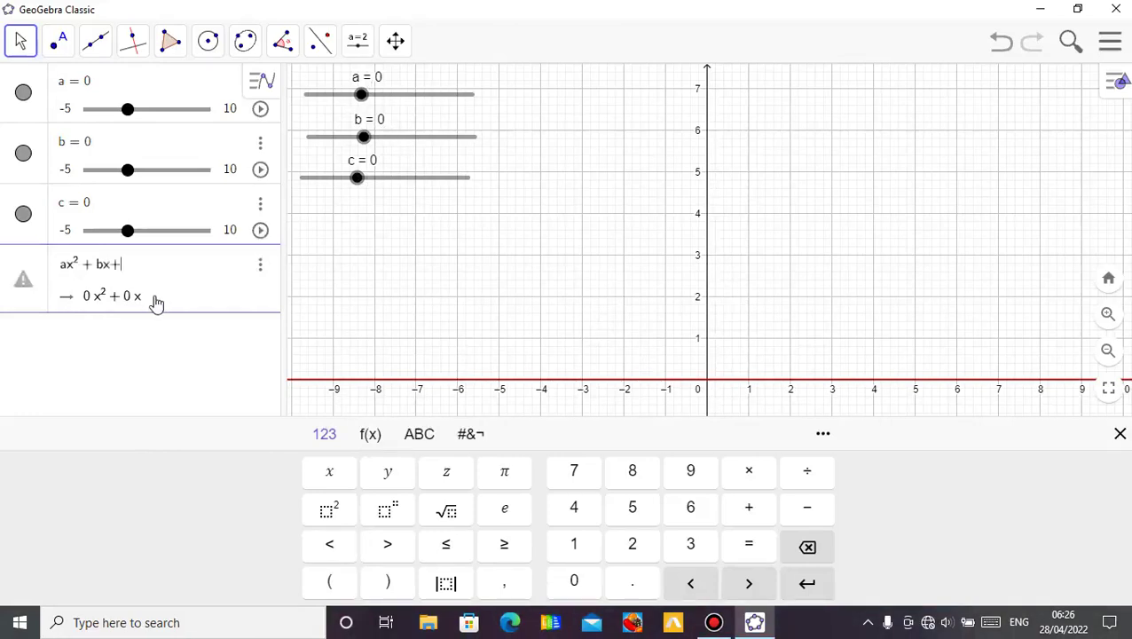
pyautogui.press('Return')
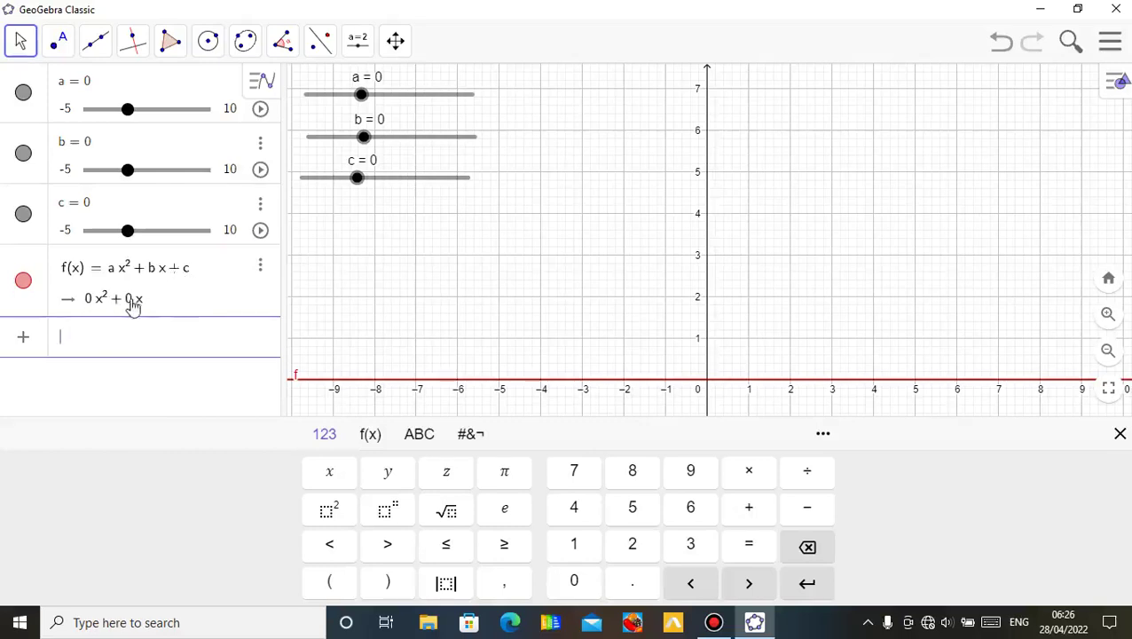
# Select the plotted graph of f along the x-axis and clear the selection
pyautogui.click(485, 207)
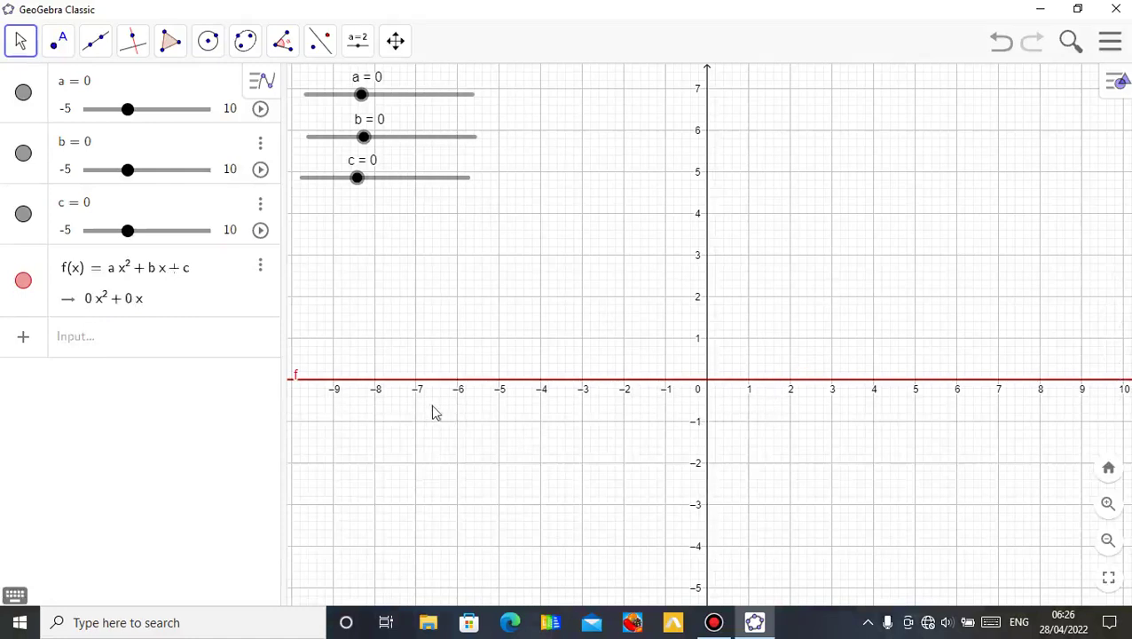
pyautogui.click(298, 380)
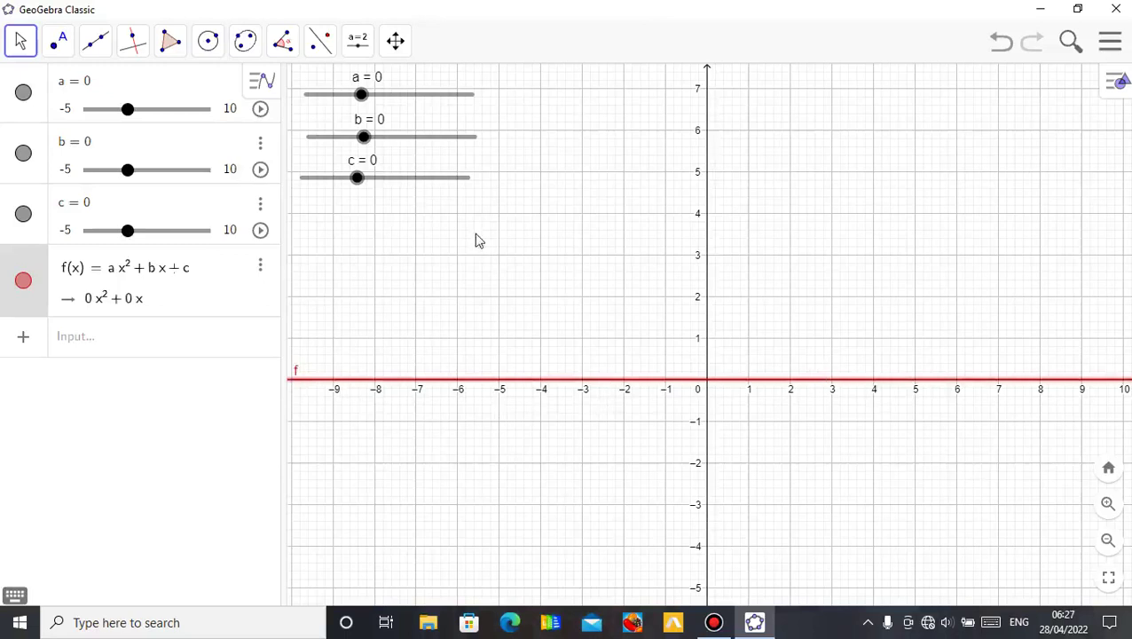
pyautogui.click(586, 250)
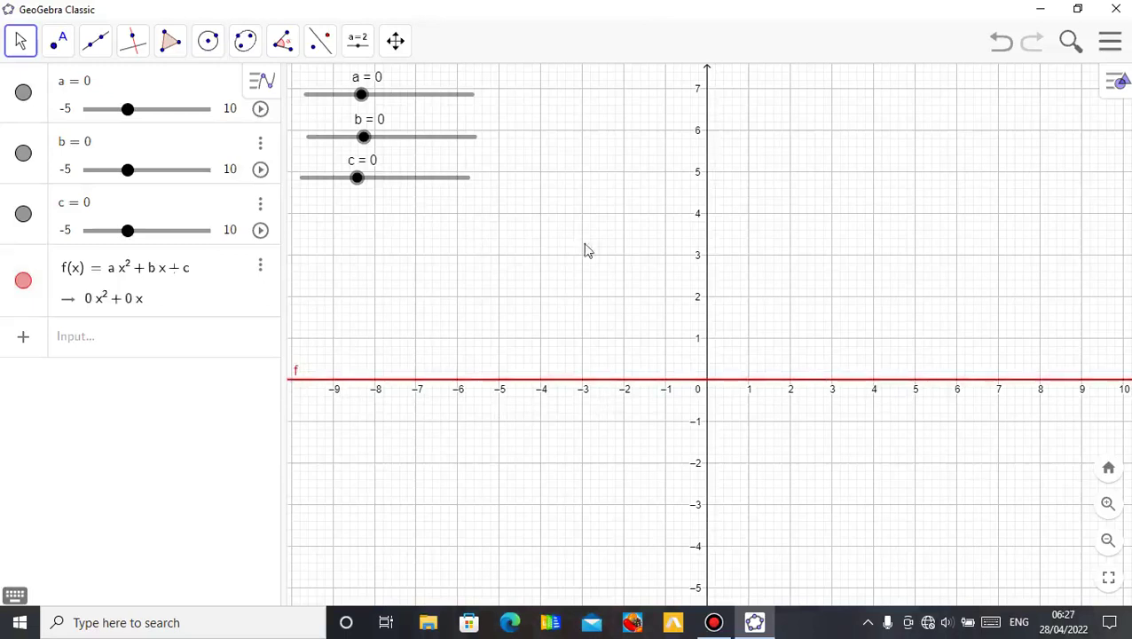
# Increase slider a in single steps to 8 to observe its effect on the graph
pyautogui.click(361, 101)
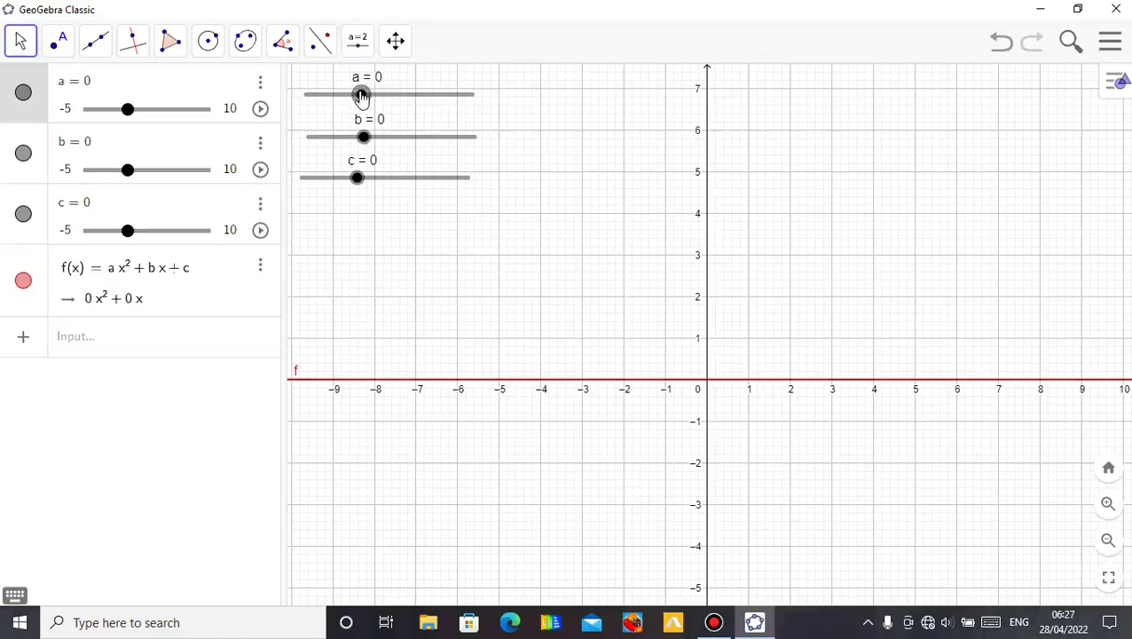
pyautogui.press('Right')
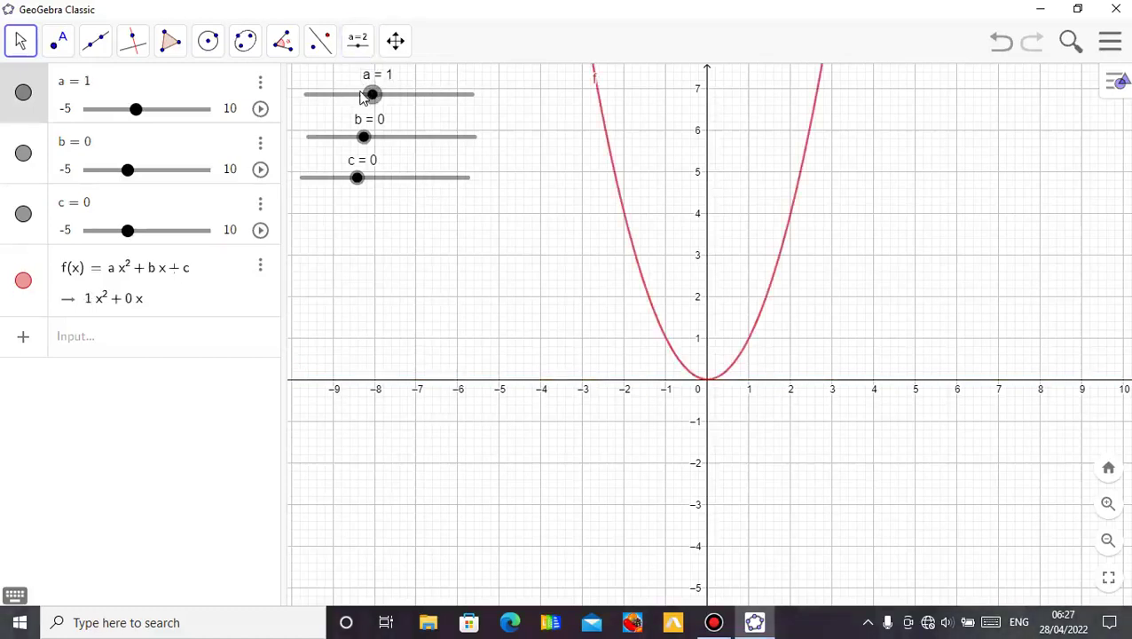
pyautogui.press('Right')
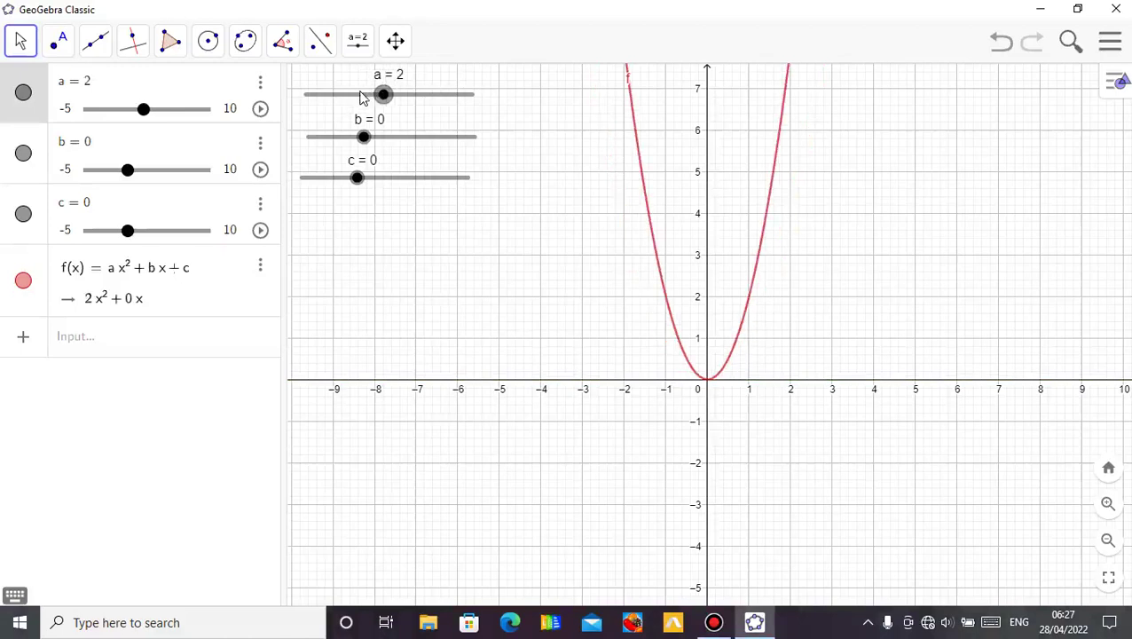
pyautogui.press('Right')
pyautogui.press('Right')
pyautogui.press('Right')
pyautogui.press('Right')
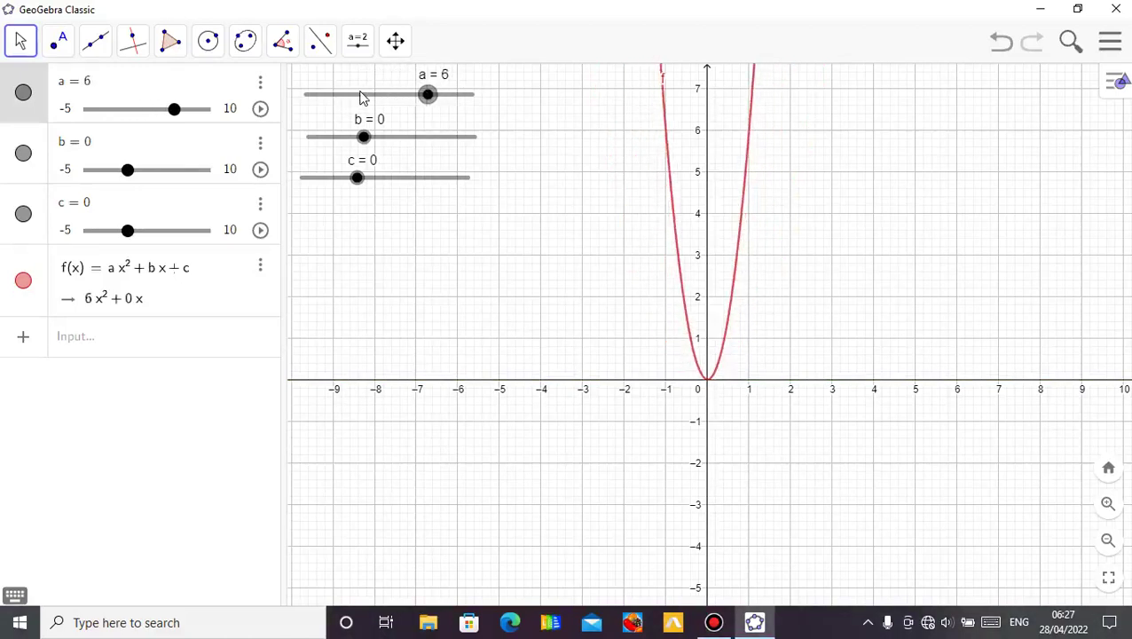
pyautogui.press('Right')
pyautogui.press('Right')
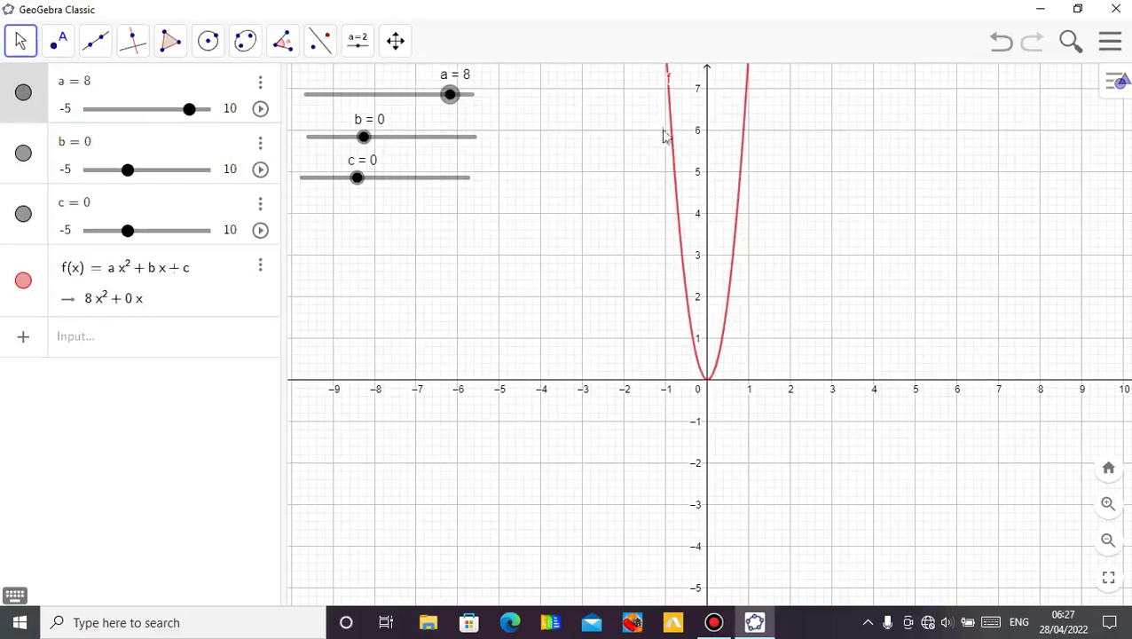
# Decrease slider a in single steps back to 0
pyautogui.press('Left')
pyautogui.press('Left')
pyautogui.press('Left')
pyautogui.press('Left')
pyautogui.press('Left')
pyautogui.press('Left')
pyautogui.press('Left')
pyautogui.press('Left')
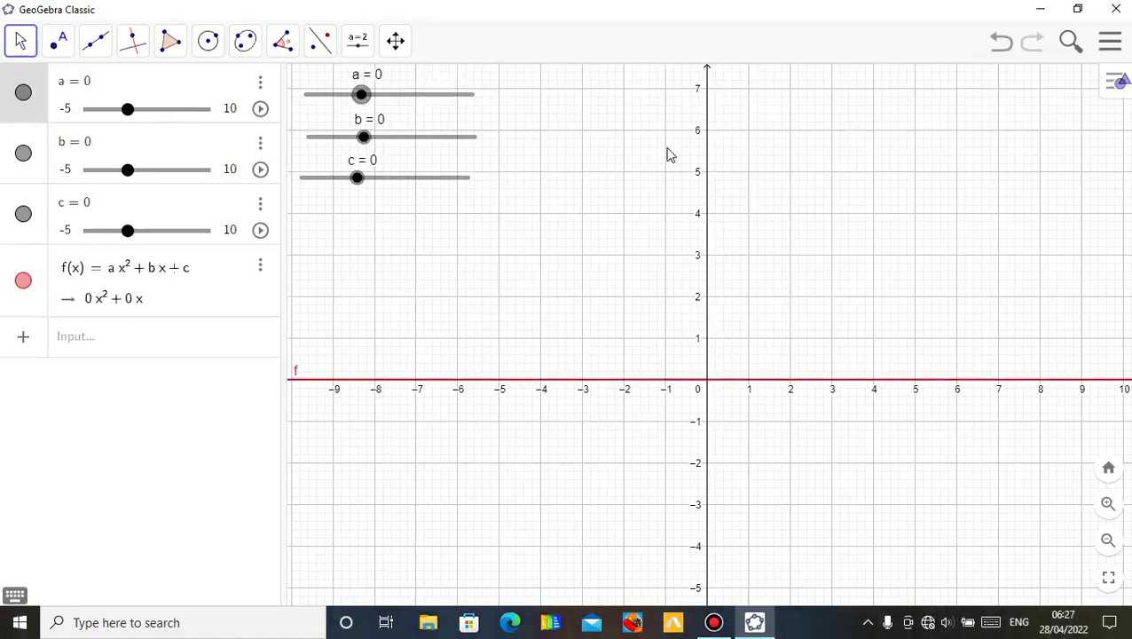
# Step slider a to 1 and down to -1 to compare the parabola's opening direction
pyautogui.press('Right')
pyautogui.press('Left')
pyautogui.press('Left')
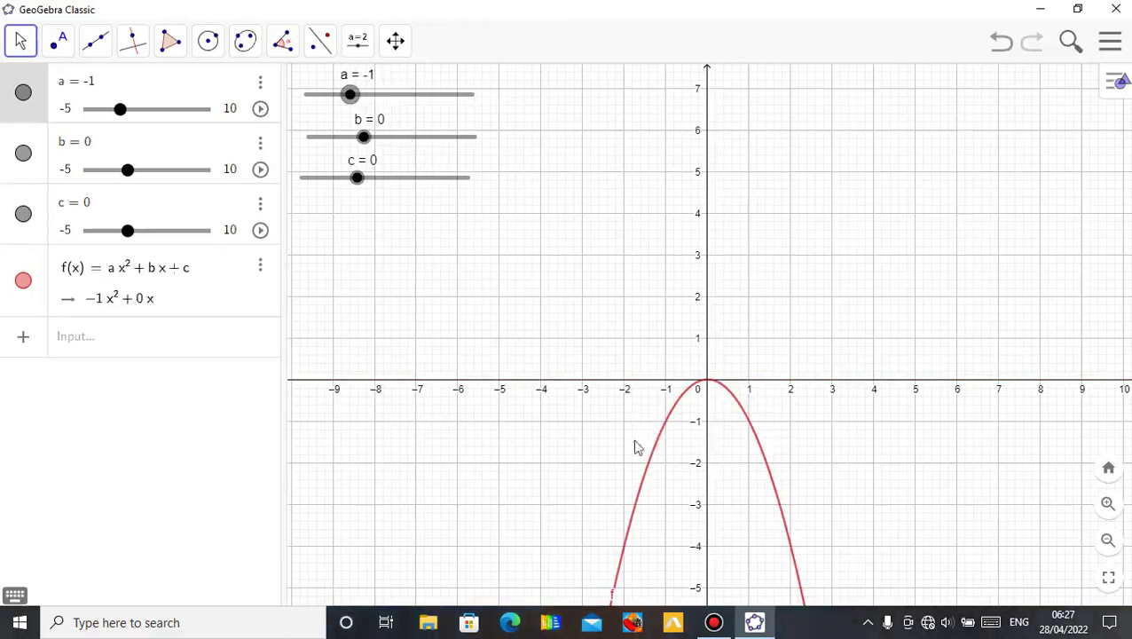
# Set slider a to 2
pyautogui.click(349, 95)
pyautogui.press('Right')
pyautogui.press('Right')
pyautogui.press('Right')
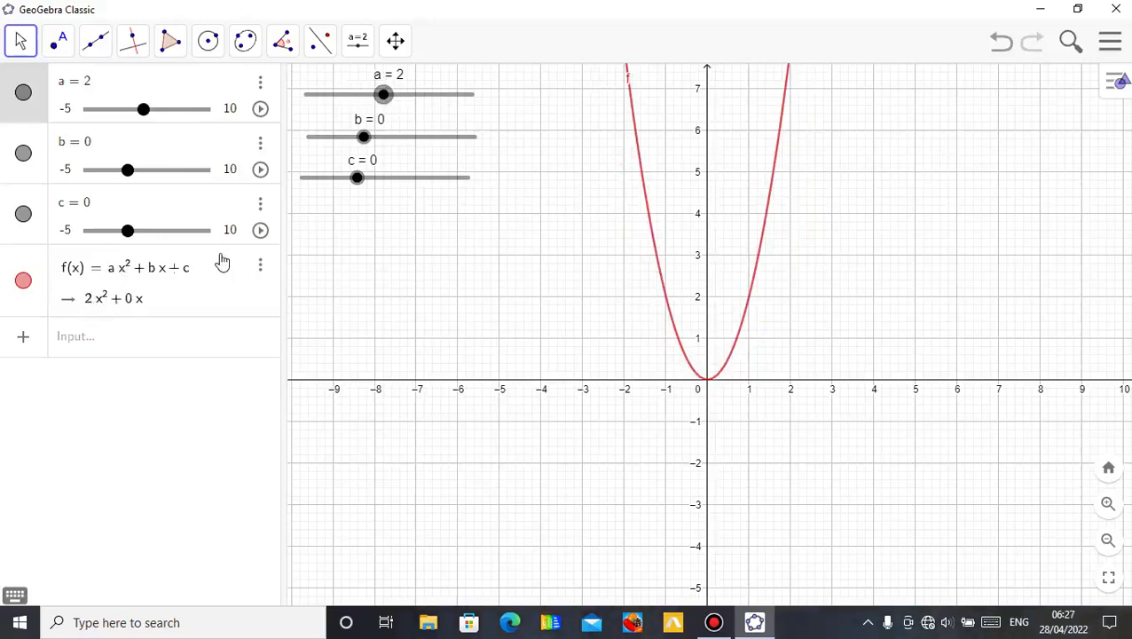
# Decrease slider b in single steps to -4 to observe how the parabola shifts
pyautogui.click(363, 137)
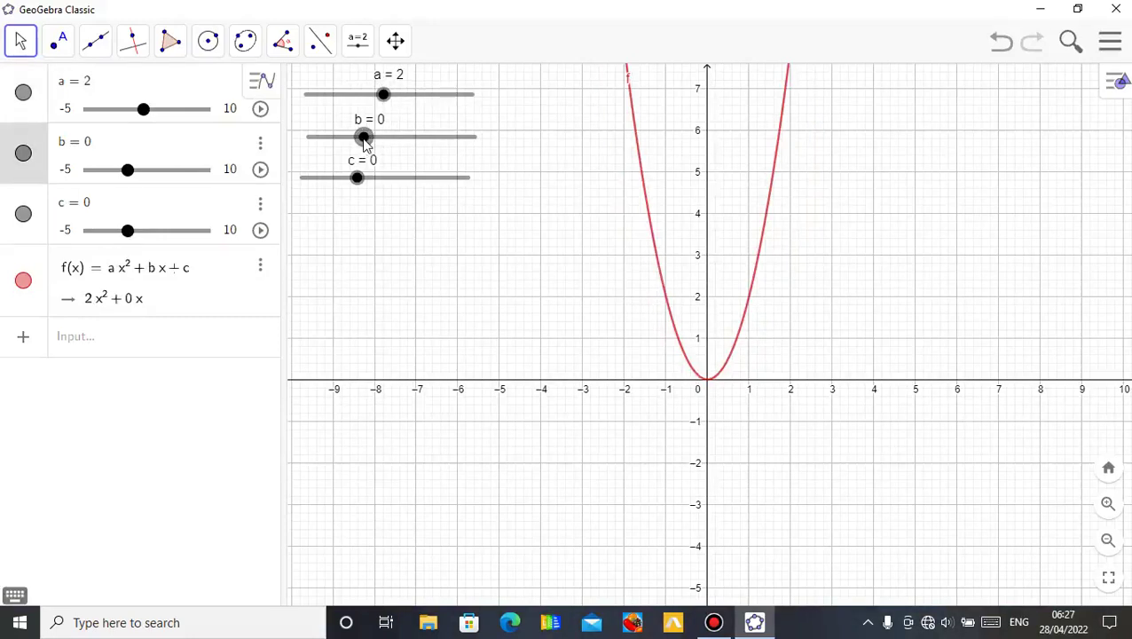
pyautogui.press('Left')
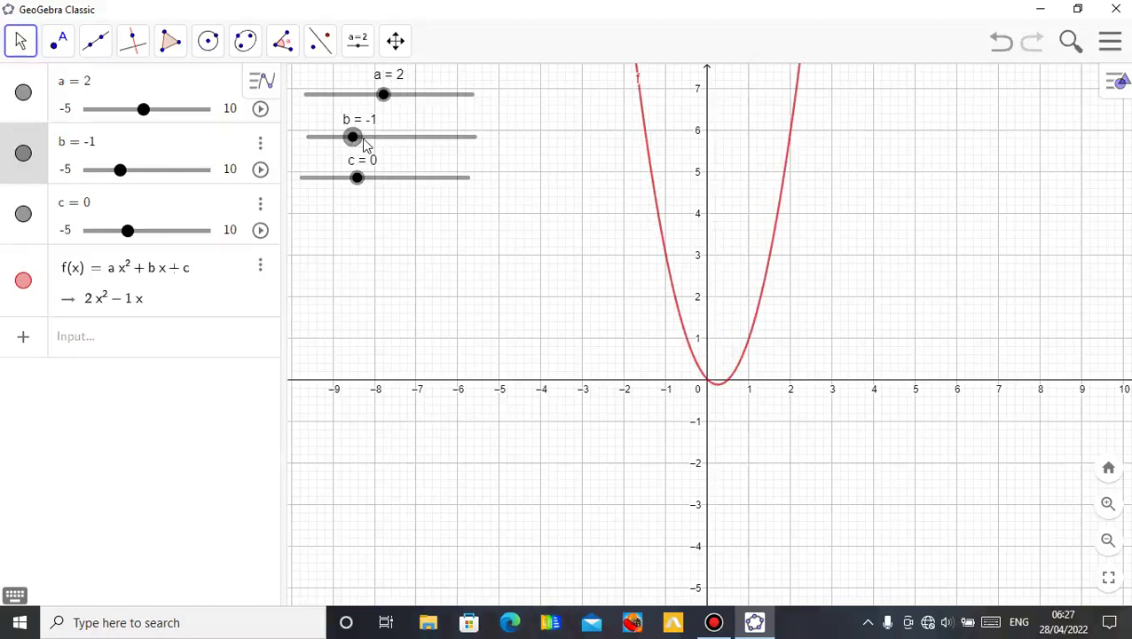
pyautogui.press('Left')
pyautogui.press('Left')
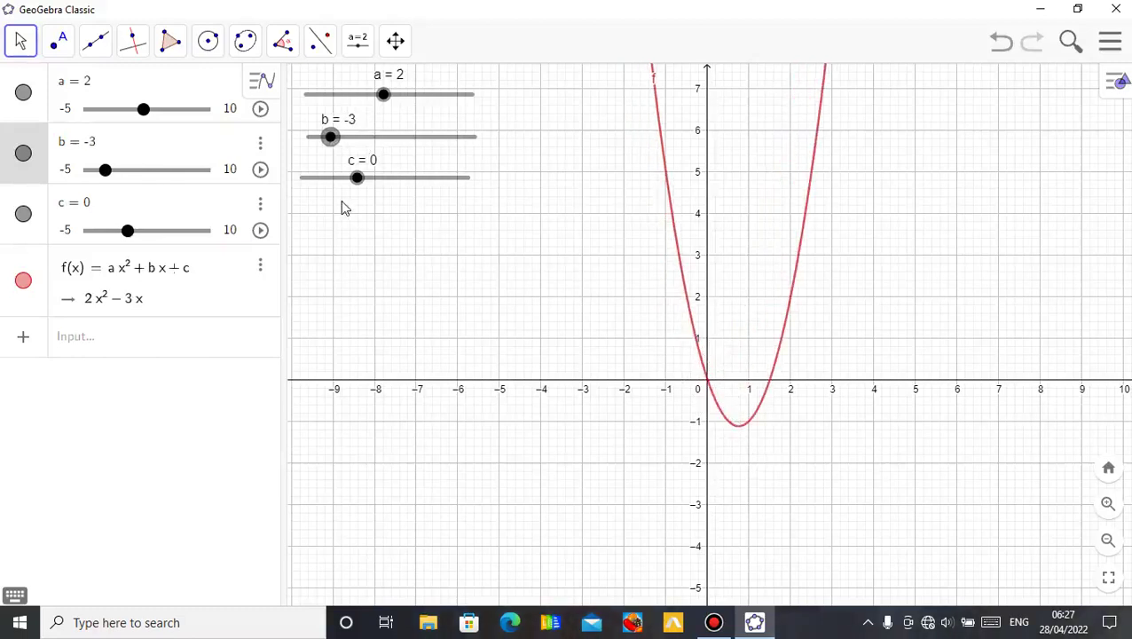
pyautogui.press('Left')
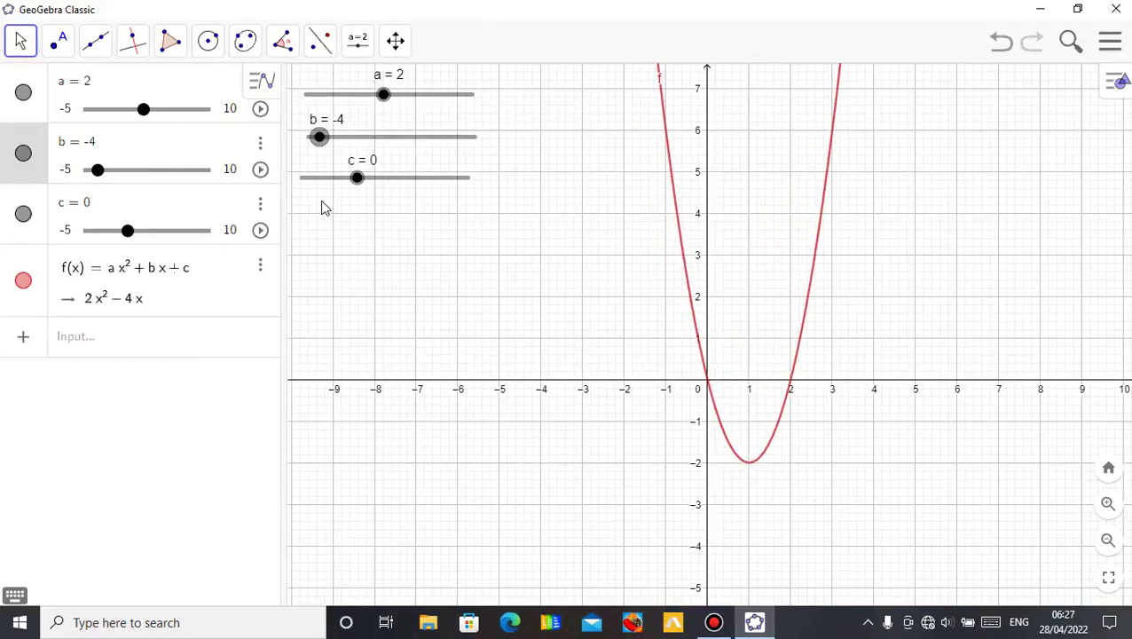
# Increase slider b in single steps through 0 to 5
pyautogui.press('Right')
pyautogui.press('Right')
pyautogui.press('Right')
pyautogui.press('Right')
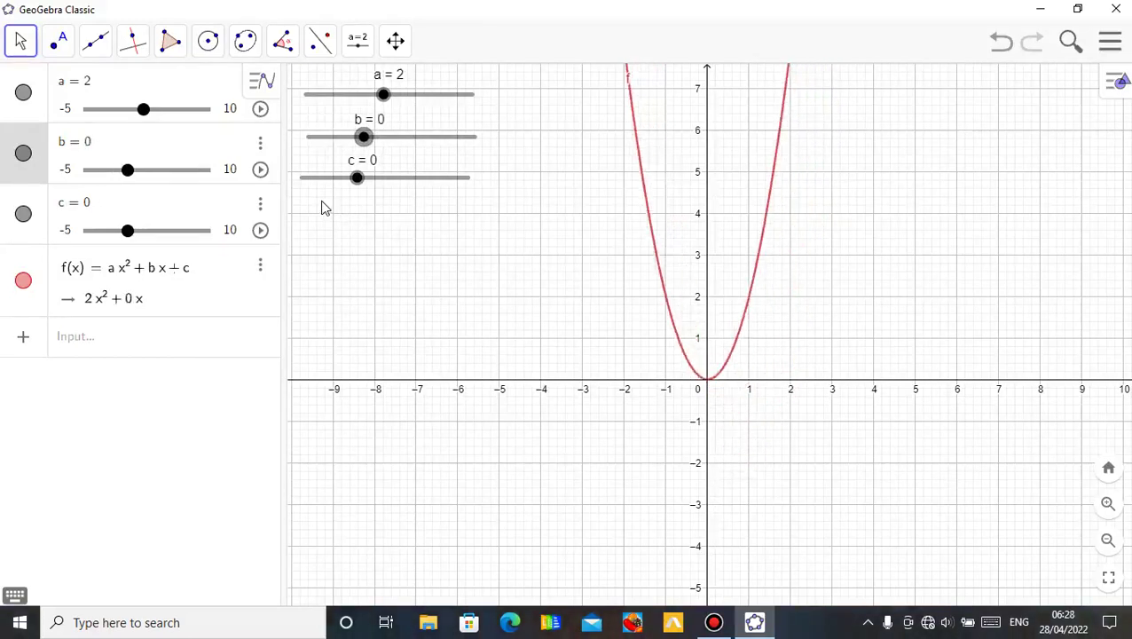
pyautogui.press('Right')
pyautogui.press('Right')
pyautogui.press('Right')
pyautogui.press('Right')
pyautogui.press('Right')
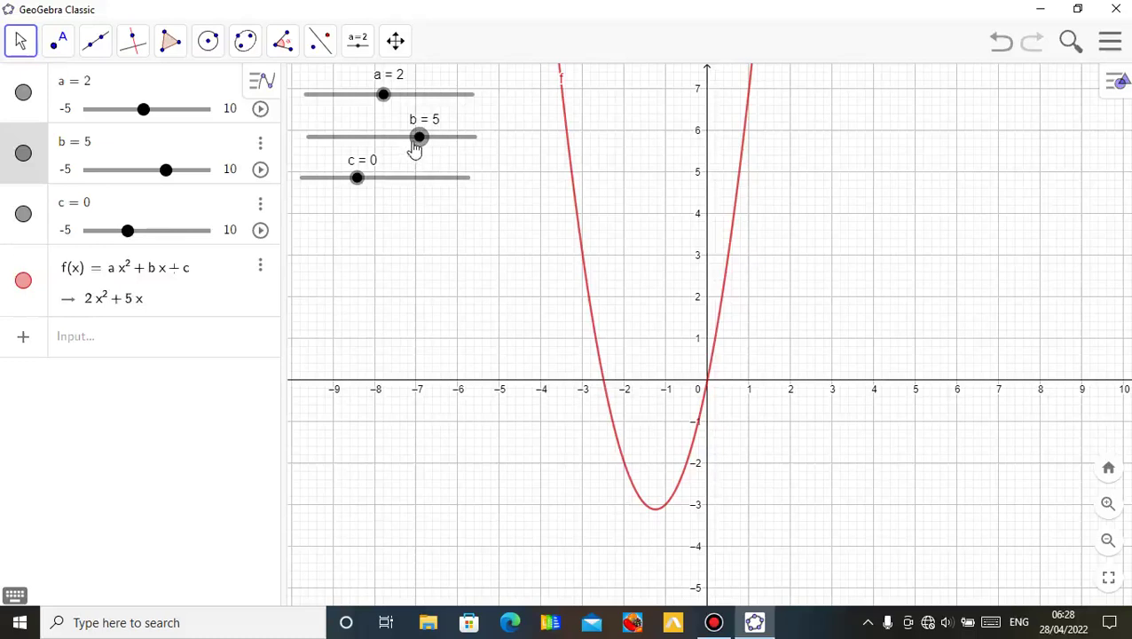
# Decrease slider b in single steps to -3
pyautogui.press('Left')
pyautogui.press('Left')
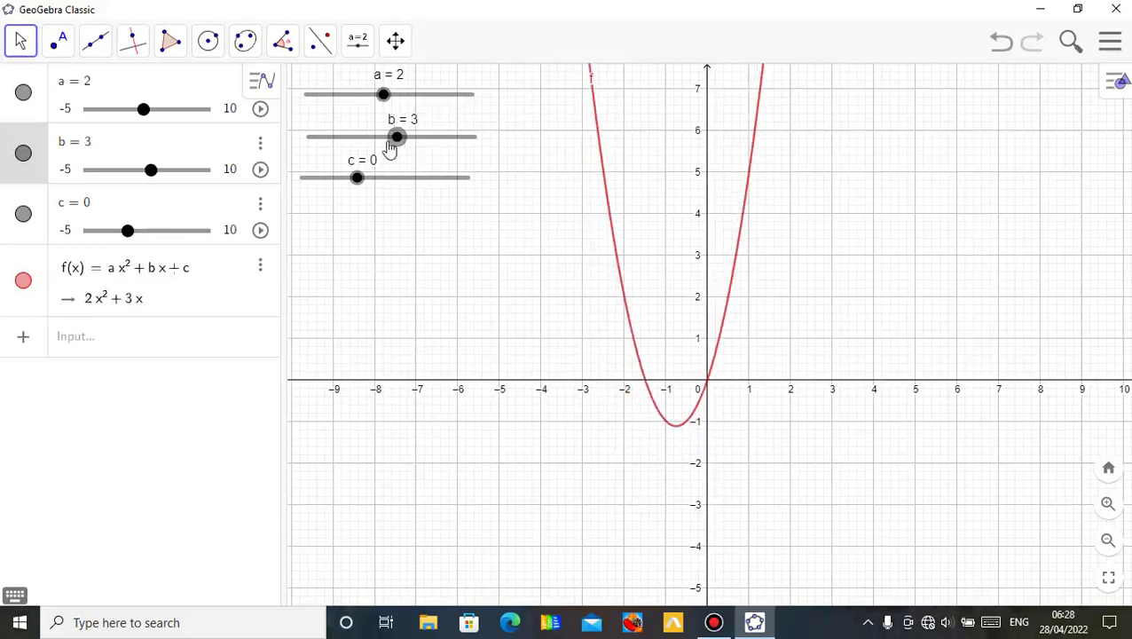
pyautogui.press('Left')
pyautogui.press('Left')
pyautogui.press('Left')
pyautogui.press('Left')
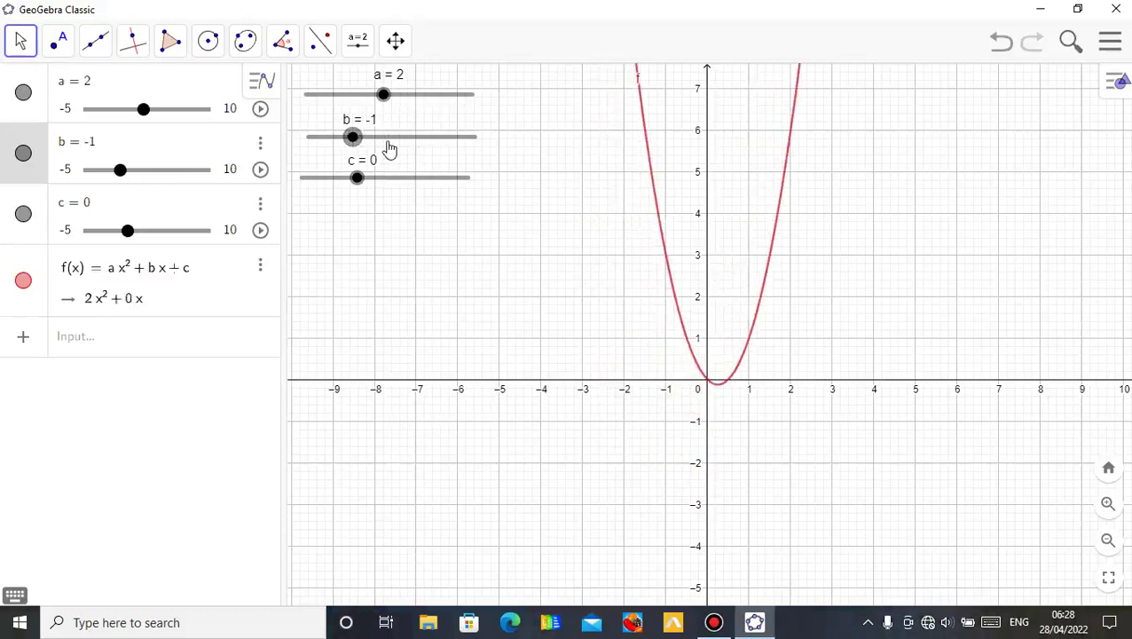
pyautogui.press('Left')
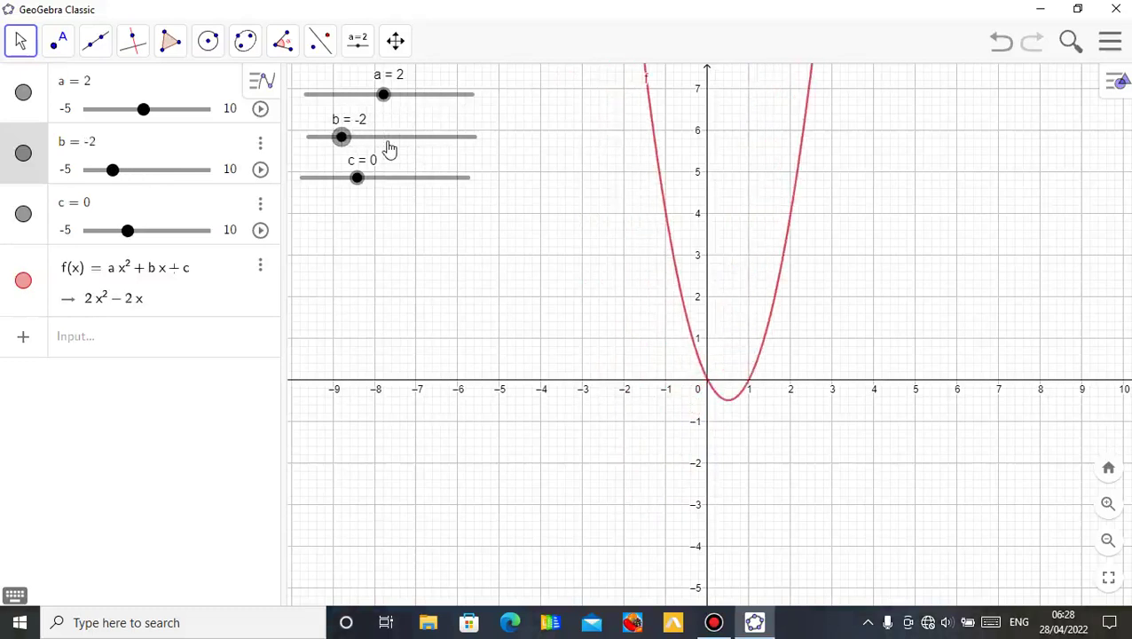
pyautogui.press('Left')
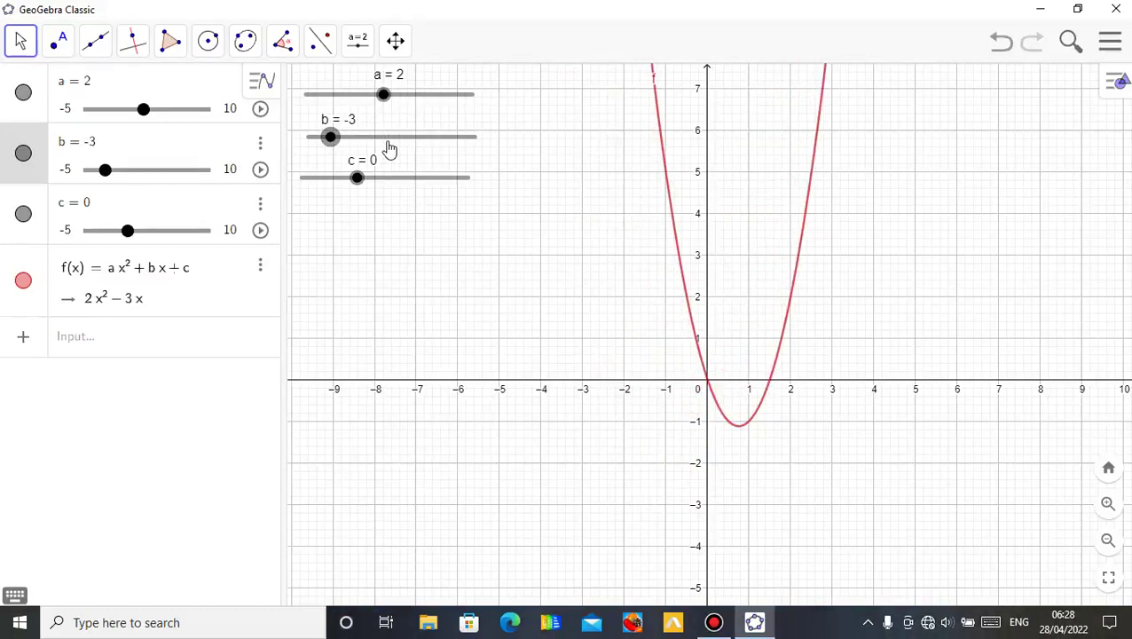
# Increase slider c in single steps to 2 to observe how the parabola moves
pyautogui.click(359, 177)
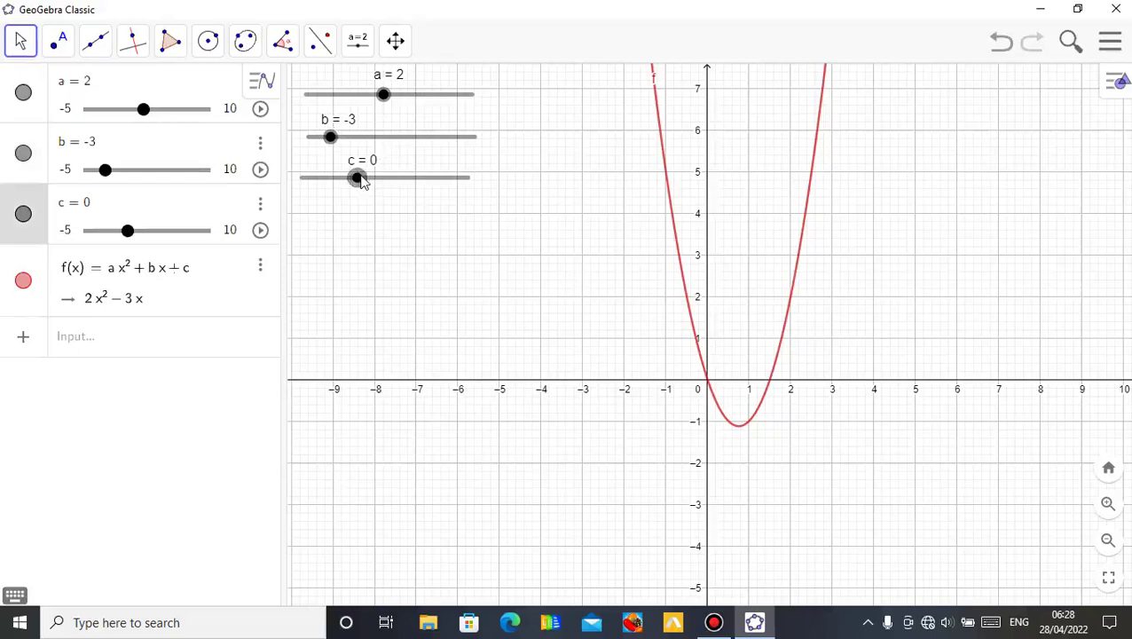
pyautogui.press('Right')
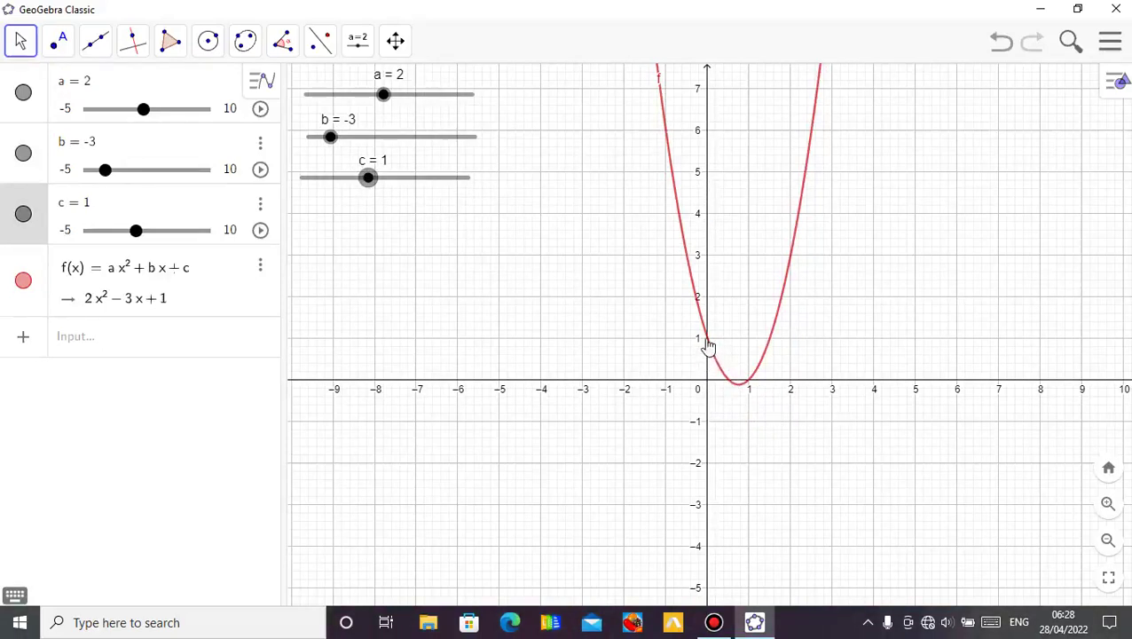
pyautogui.press('Up')
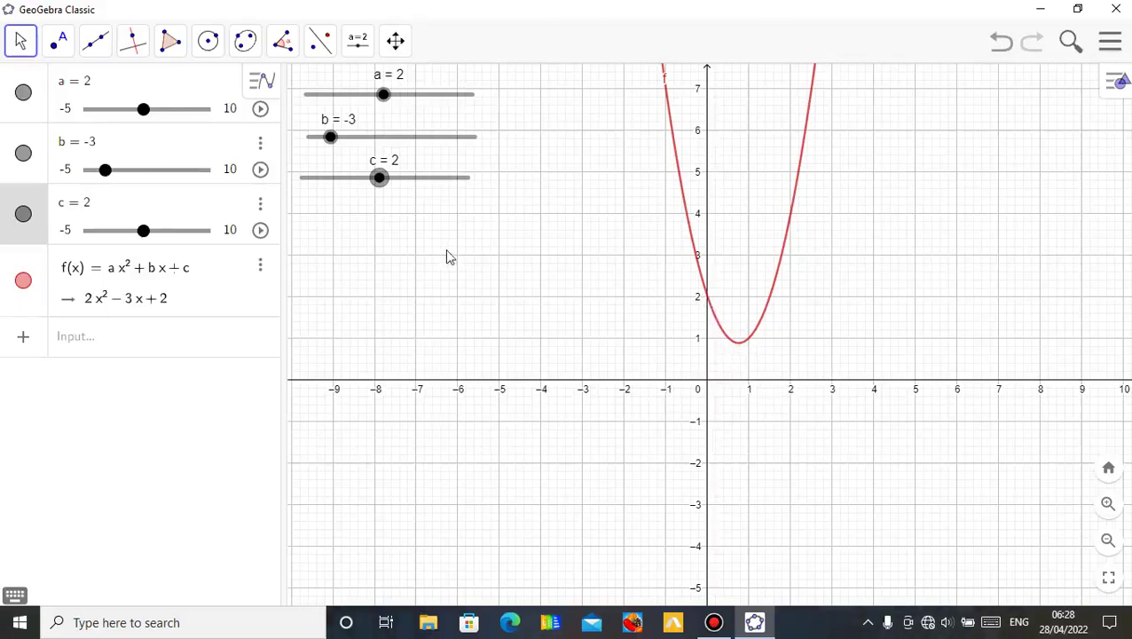
# Decrease slider c in single steps through 0 to its minimum of -5
pyautogui.press('Left')
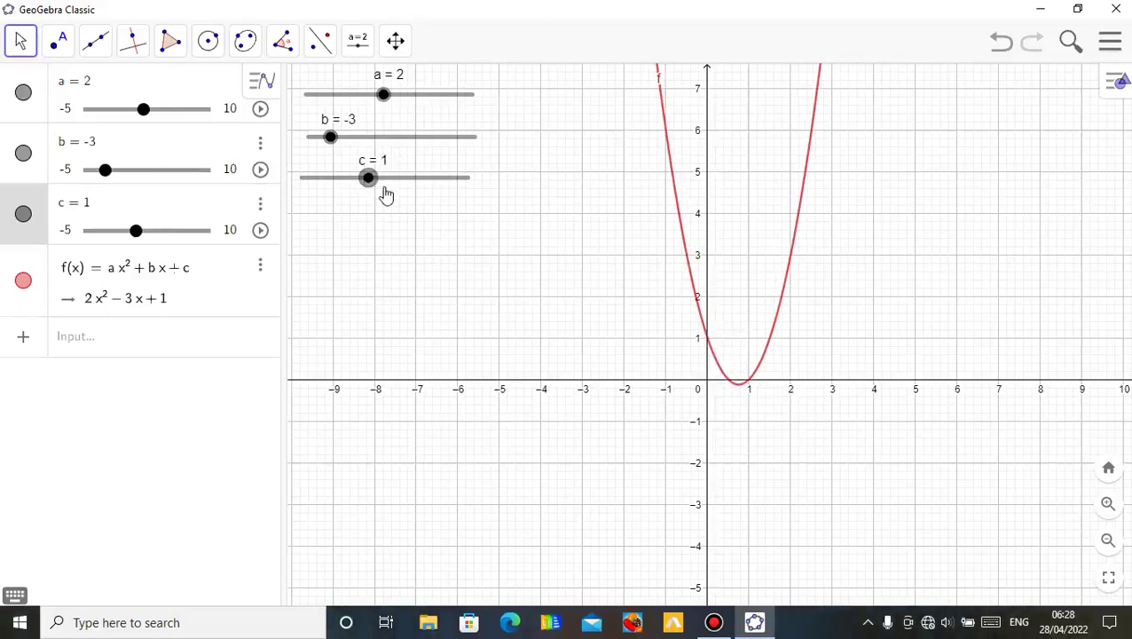
pyautogui.press('Left')
pyautogui.press('Left')
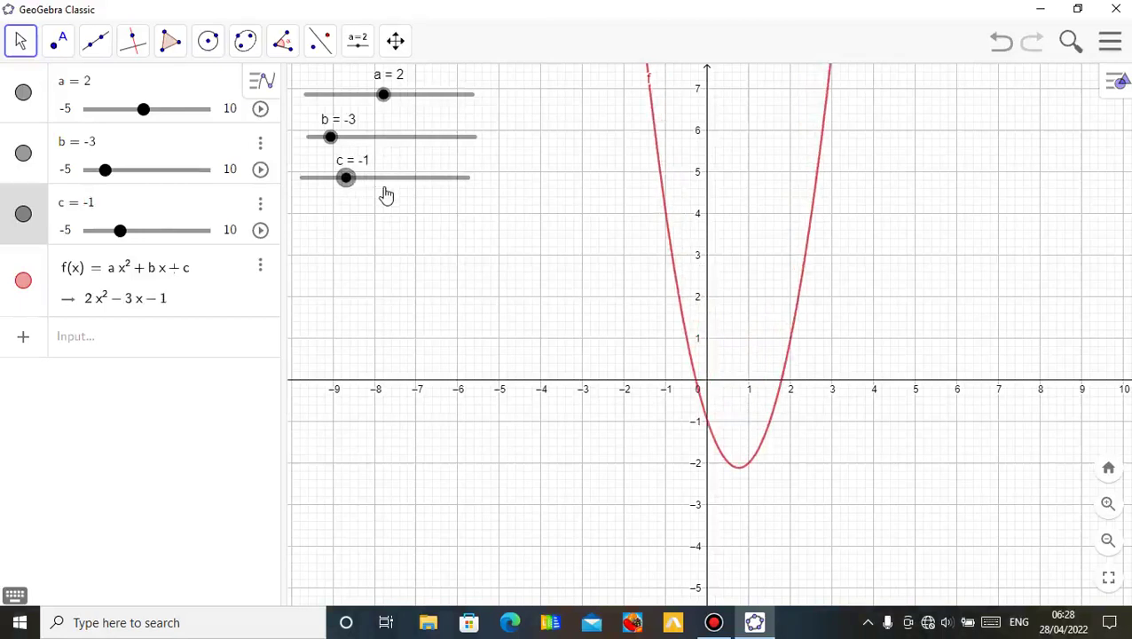
pyautogui.press('Left')
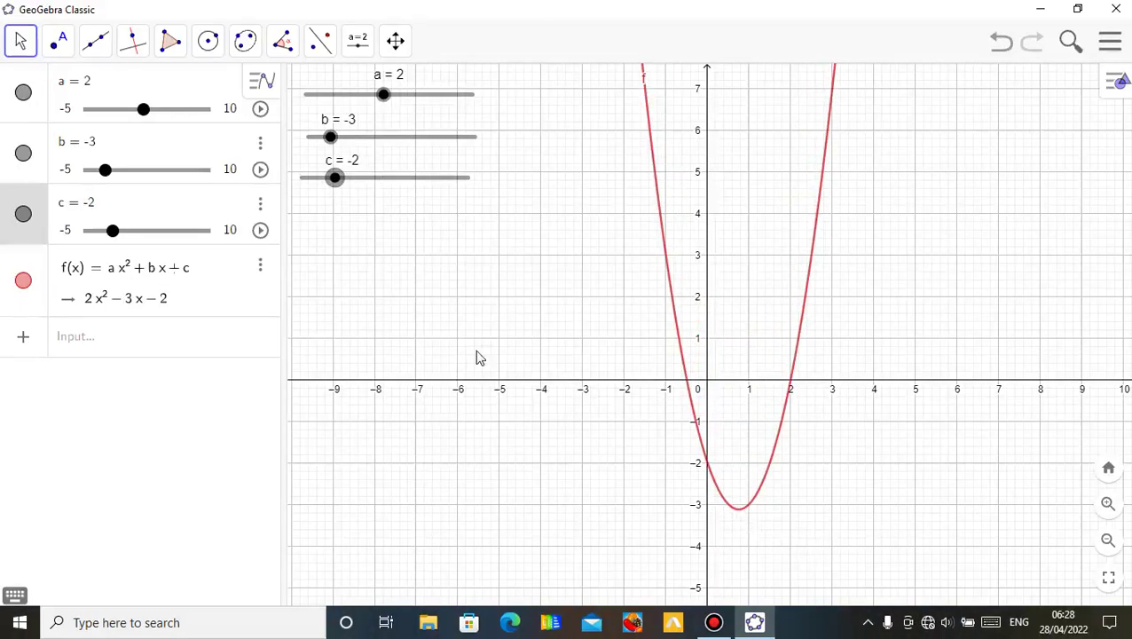
pyautogui.press('Left')
pyautogui.press('Left')
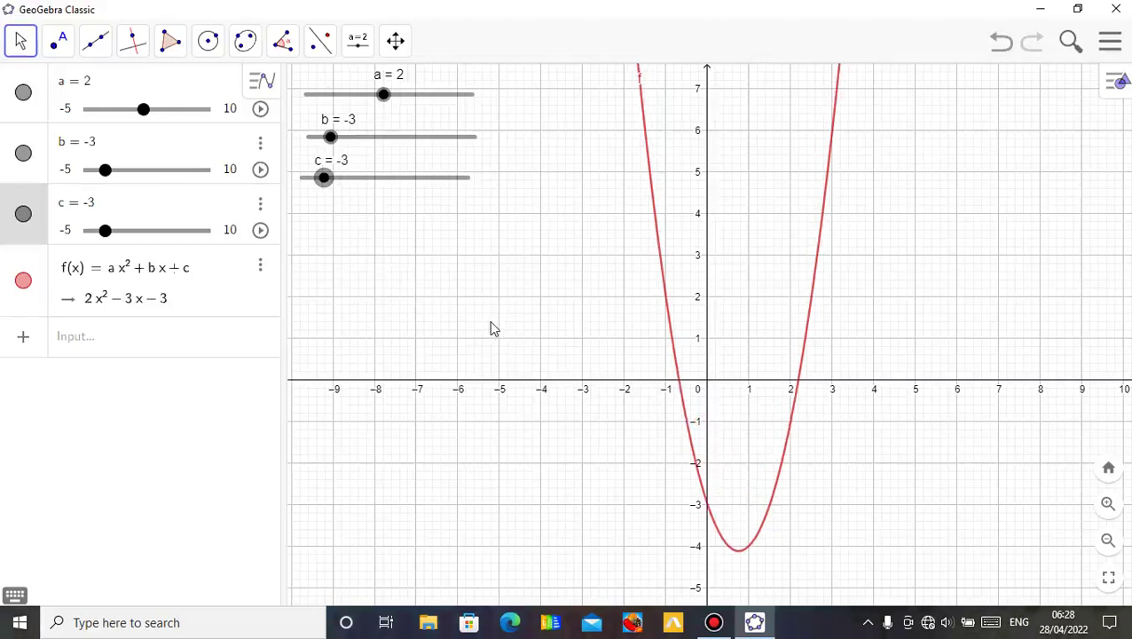
pyautogui.press('Left')
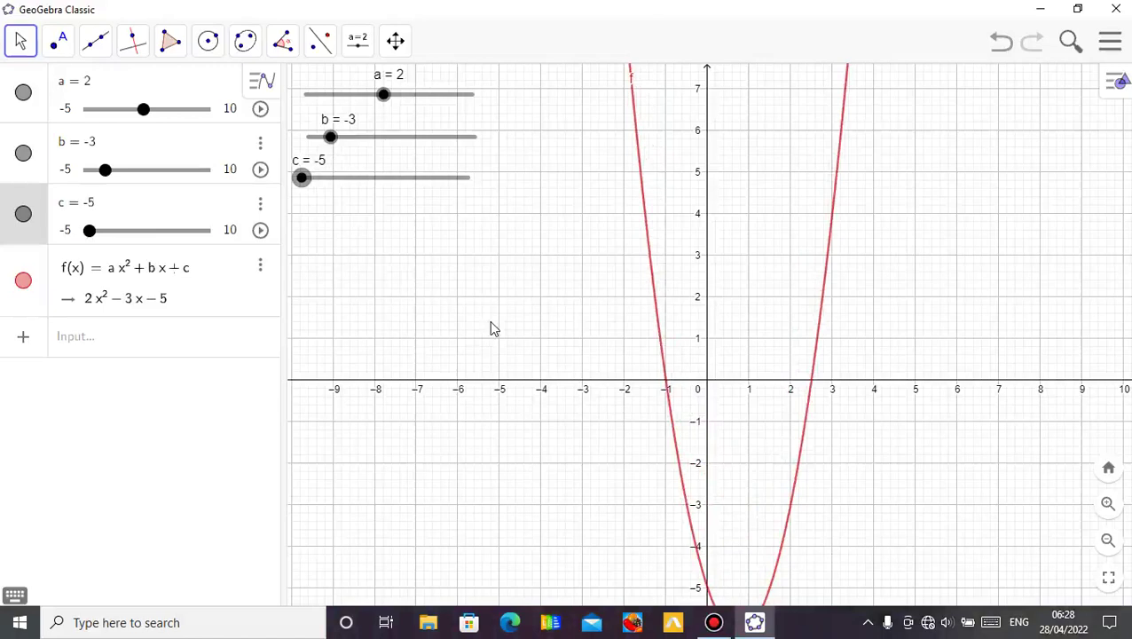
# Mark the points where the parabola crosses the x-axis with the Roots tool
pyautogui.moveTo(974, 332); pyautogui.dragTo(876, 259)
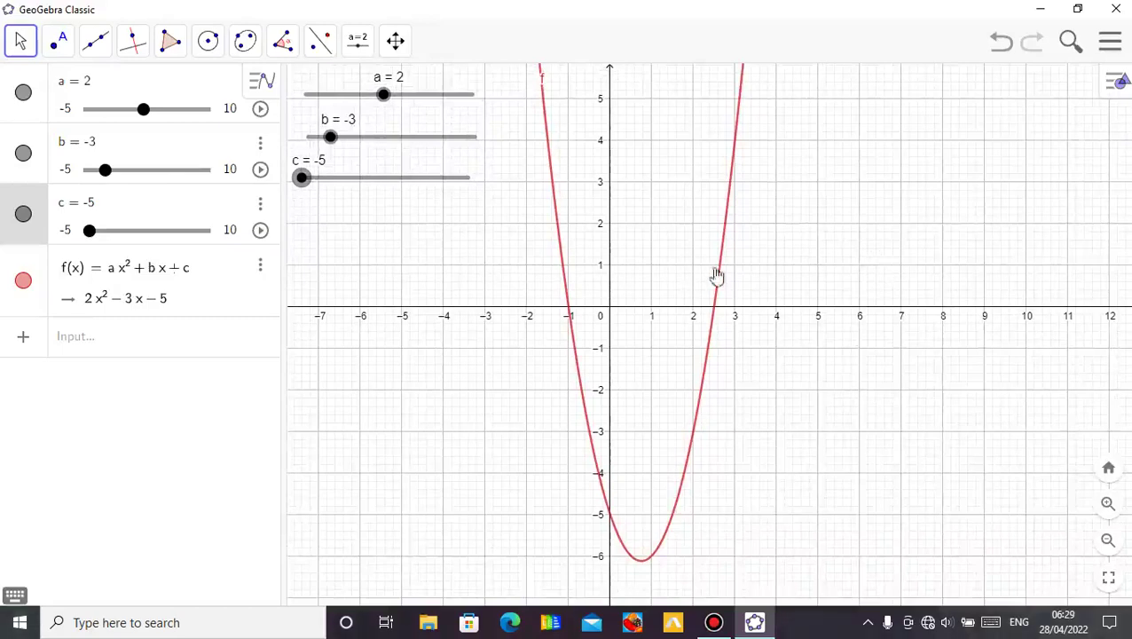
pyautogui.moveTo(718, 271); pyautogui.dragTo(751, 271)
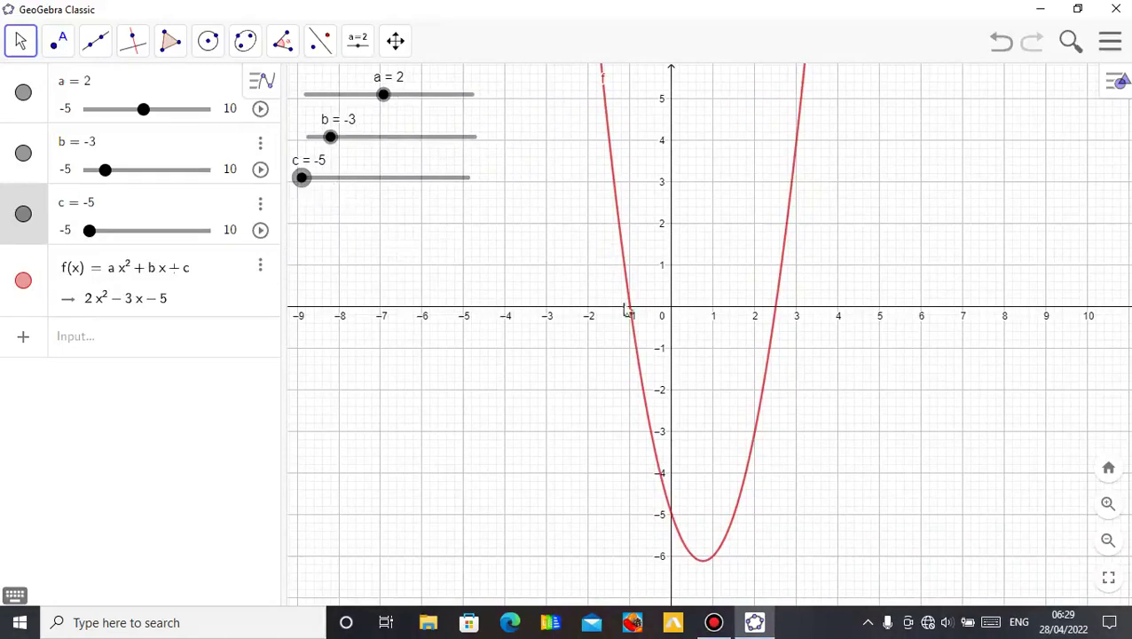
pyautogui.moveTo(836, 401); pyautogui.dragTo(804, 397)
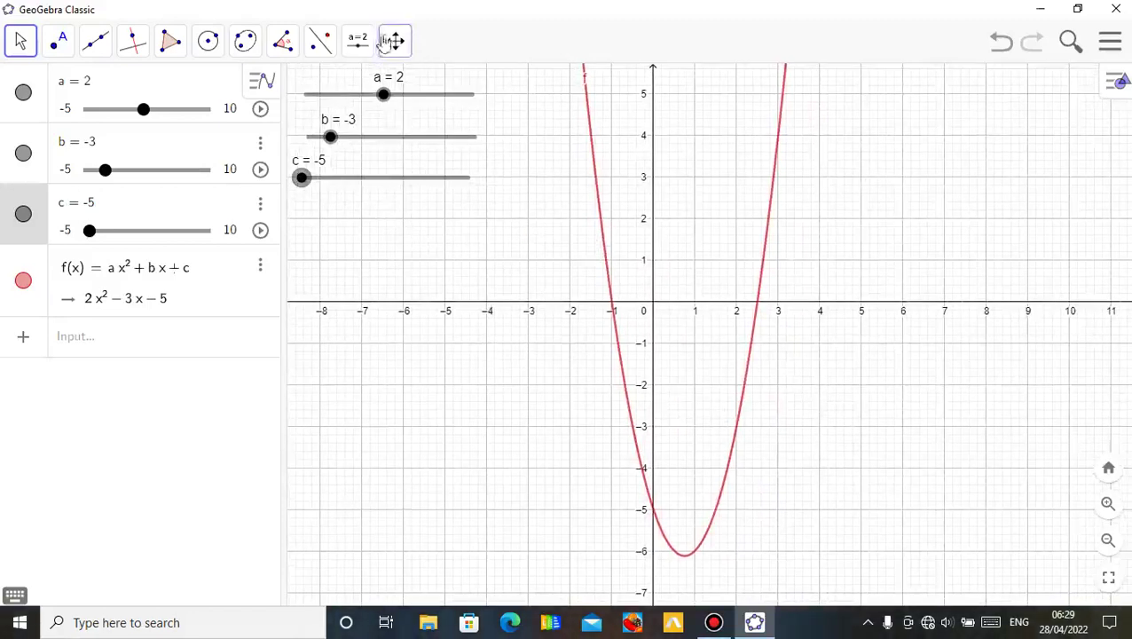
pyautogui.click(95, 40)
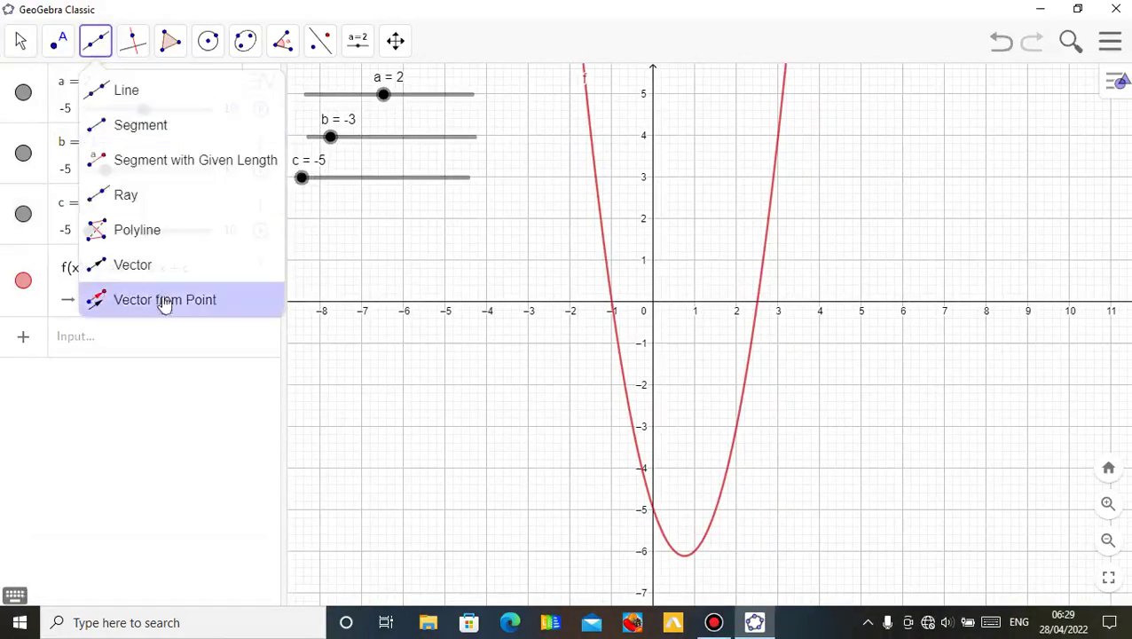
pyautogui.click(57, 40)
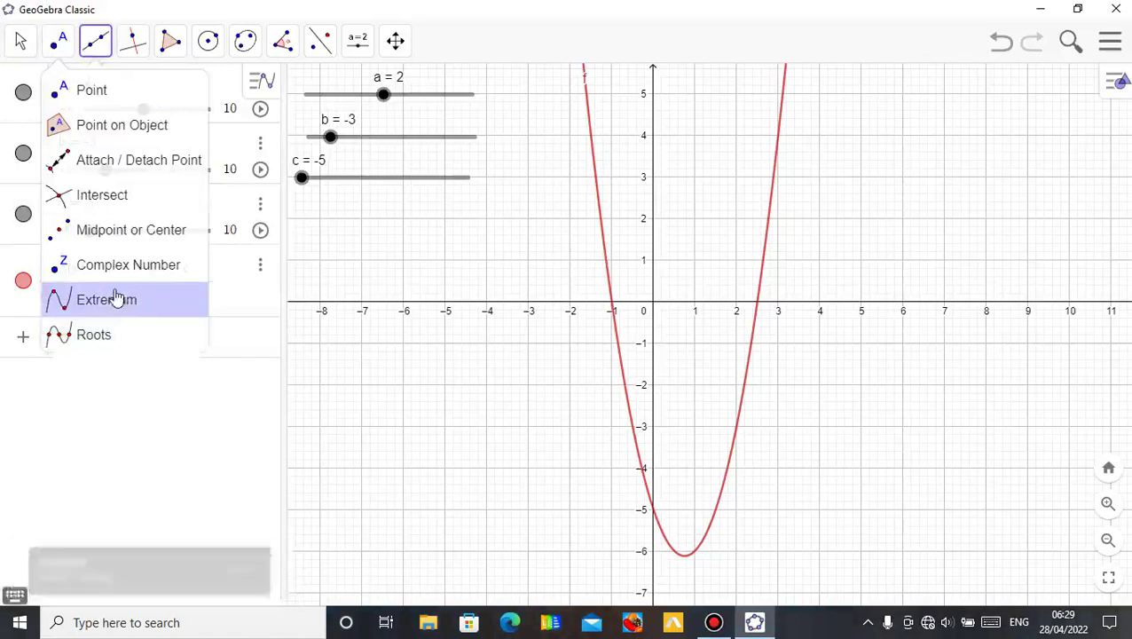
pyautogui.click(117, 336)
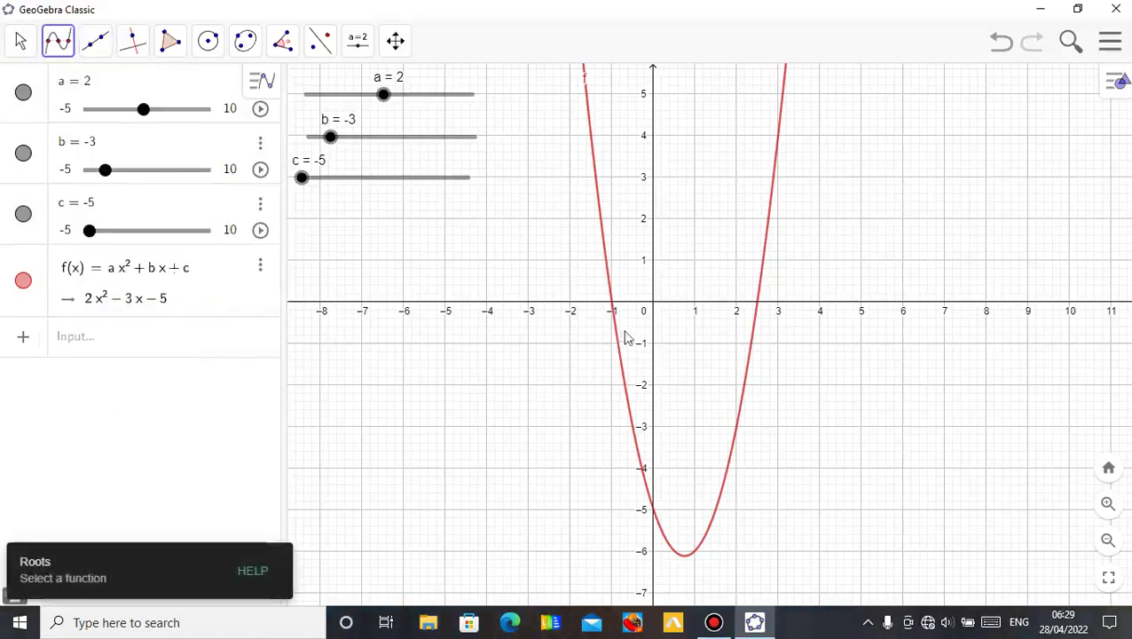
pyautogui.click(619, 353)
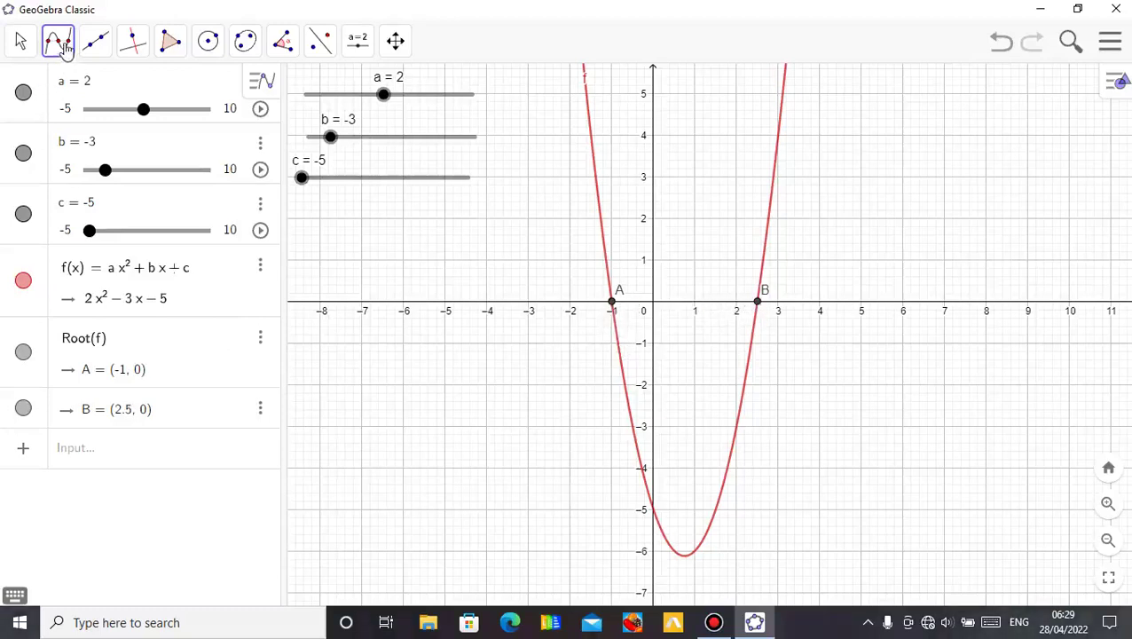
# Mark the vertex of the parabola with the Extremum tool
pyautogui.click(57, 44)
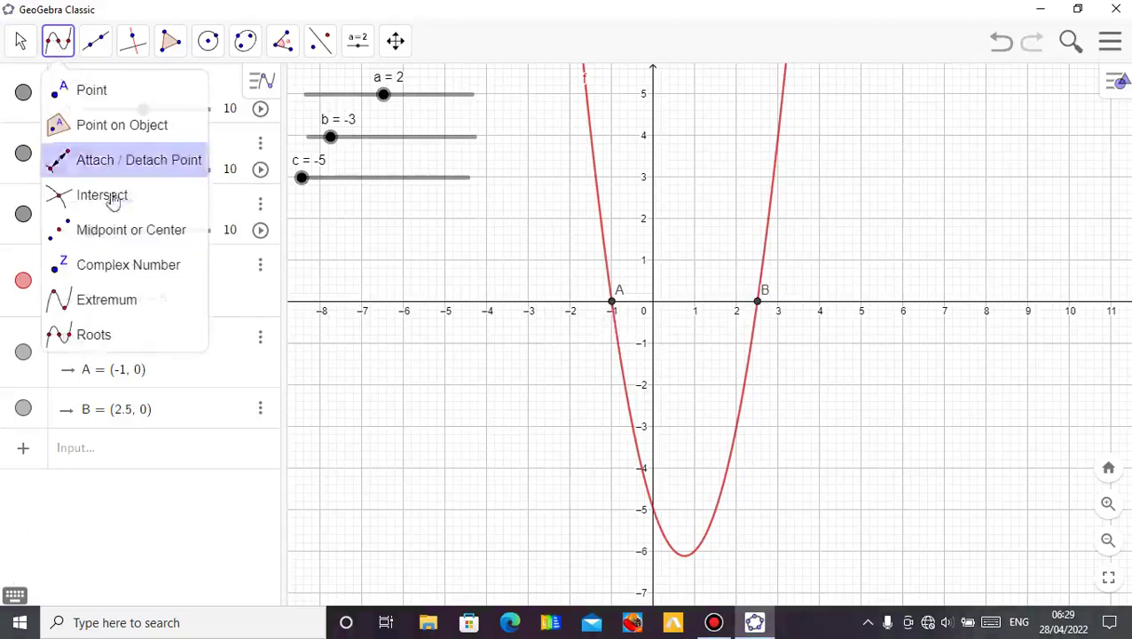
pyautogui.click(128, 306)
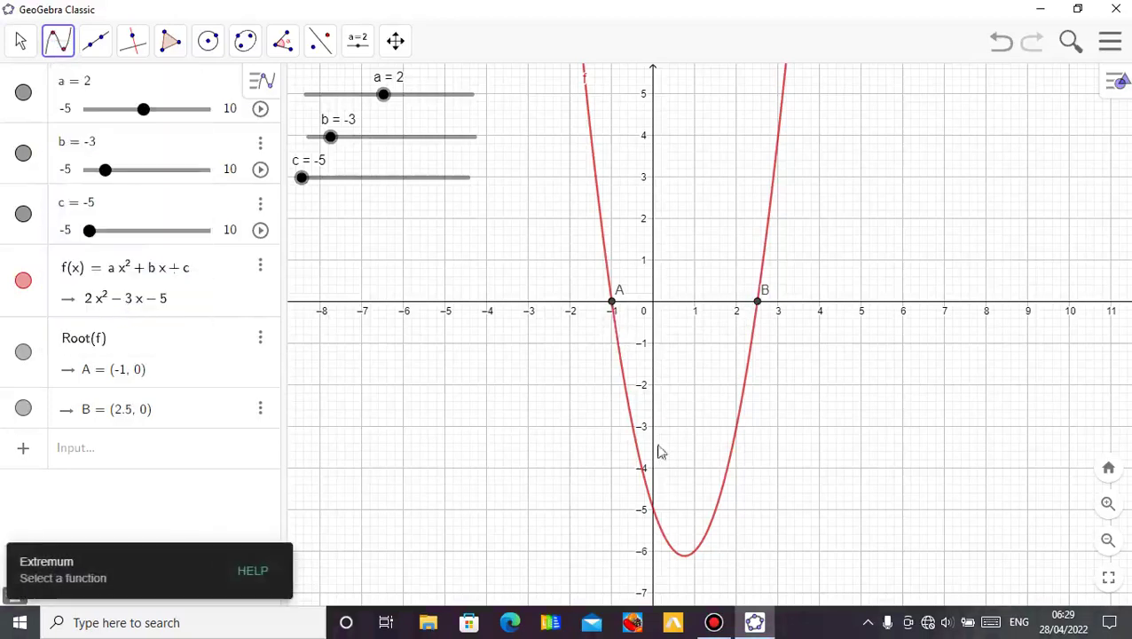
pyautogui.click(711, 533)
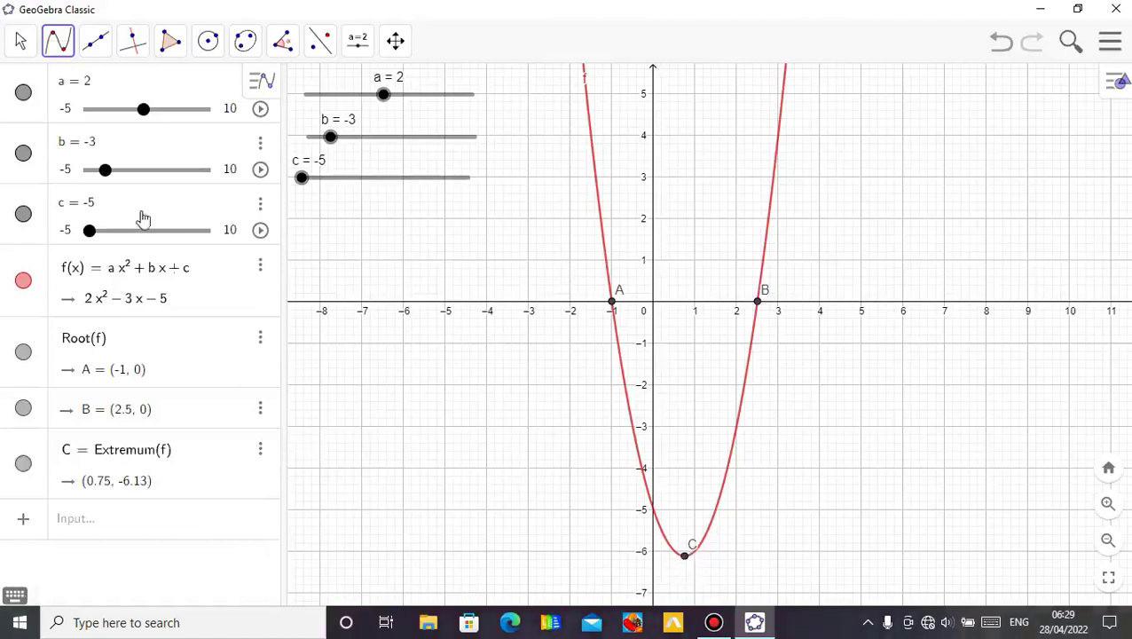
# Place a point on the descending branch of the parabola and move it along the curve to about (-0.32, -3.82)
pyautogui.click(95, 42)
pyautogui.moveTo(58, 42)
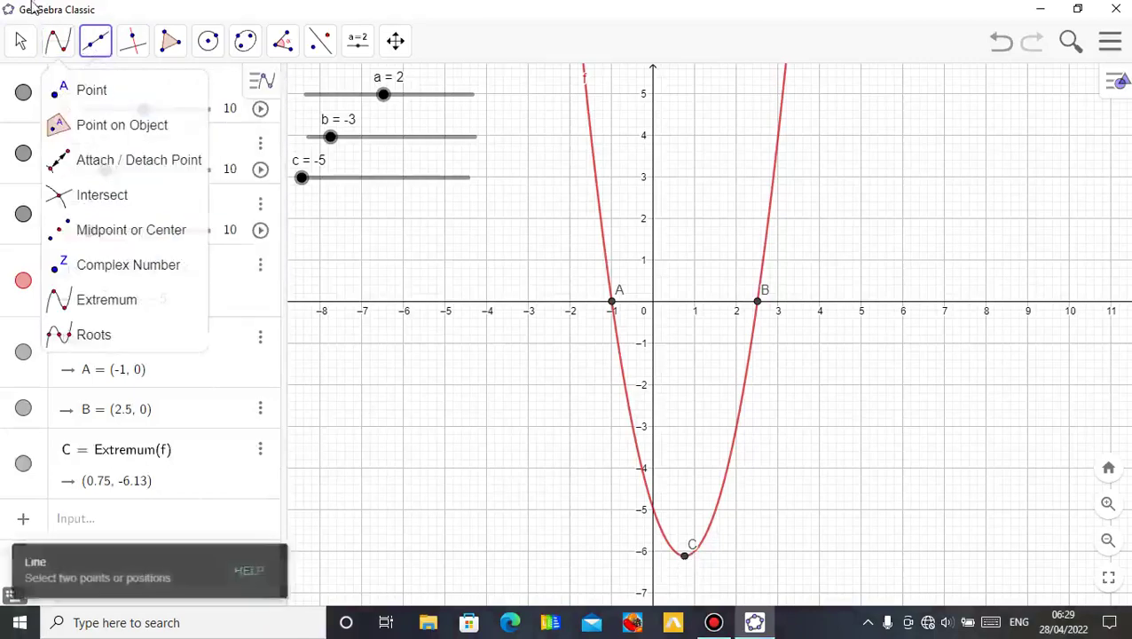
pyautogui.moveTo(284, 55)
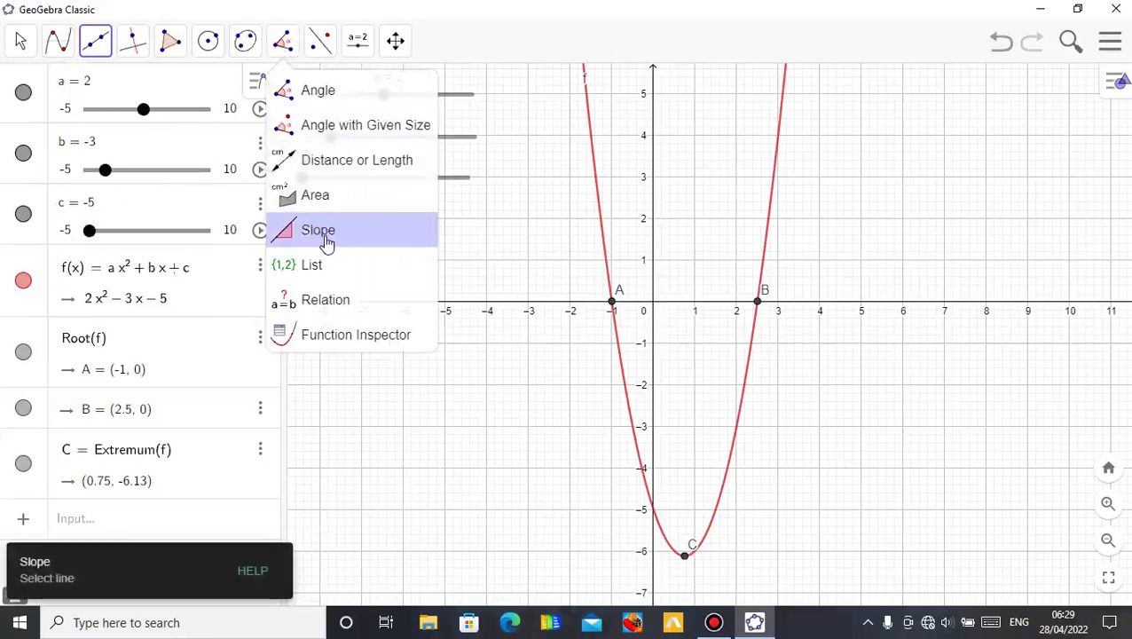
pyautogui.click(58, 40)
pyautogui.click(62, 76)
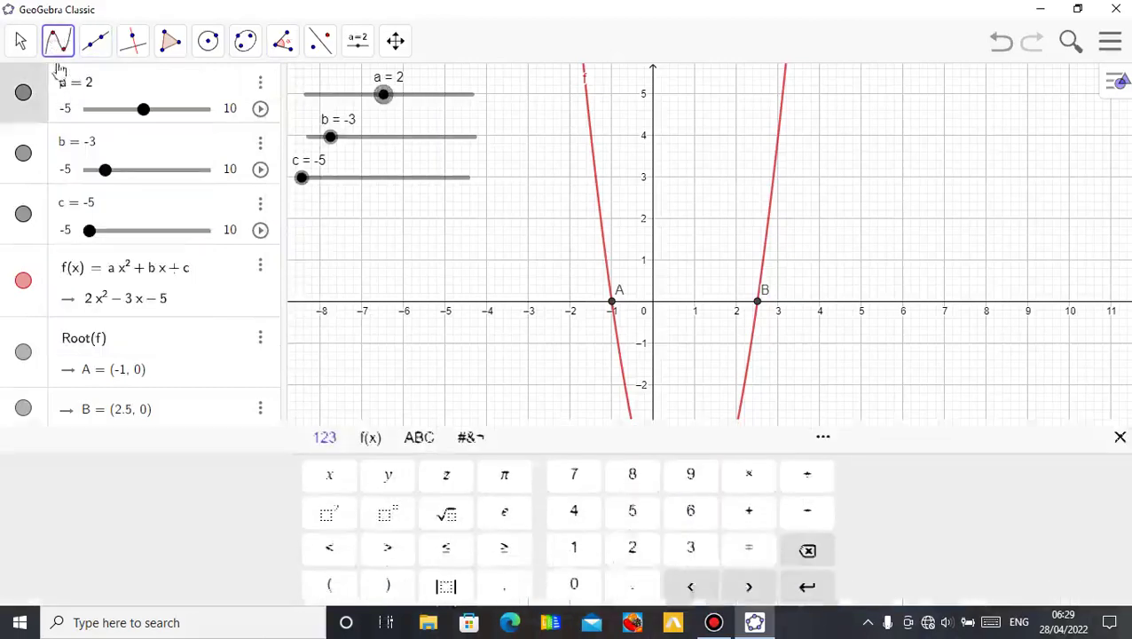
pyautogui.click(56, 54)
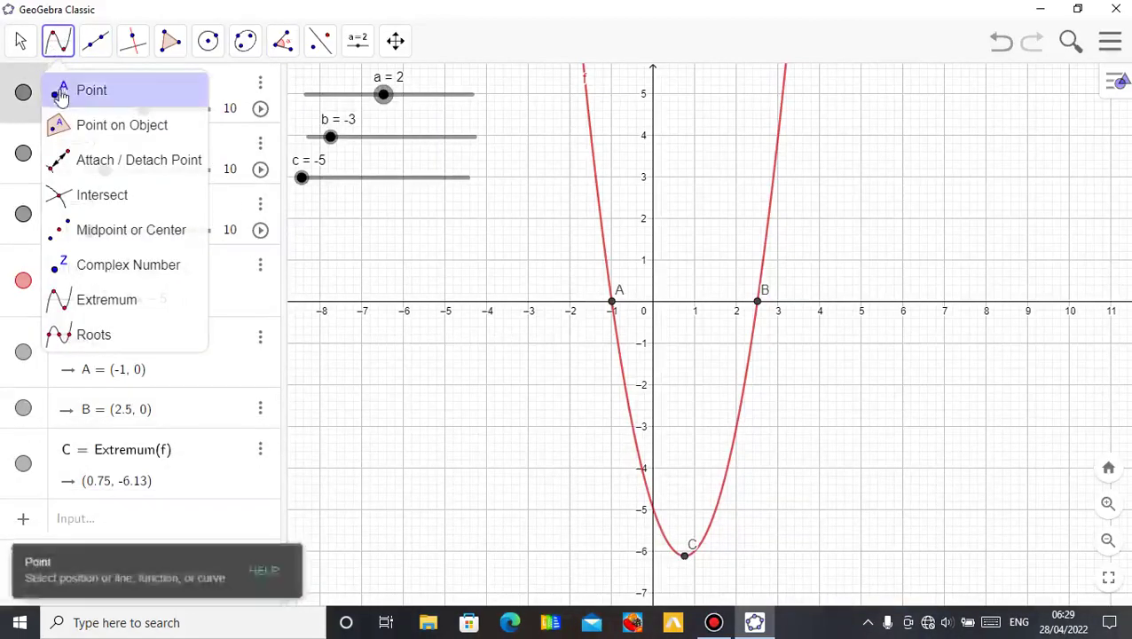
pyautogui.click(58, 90)
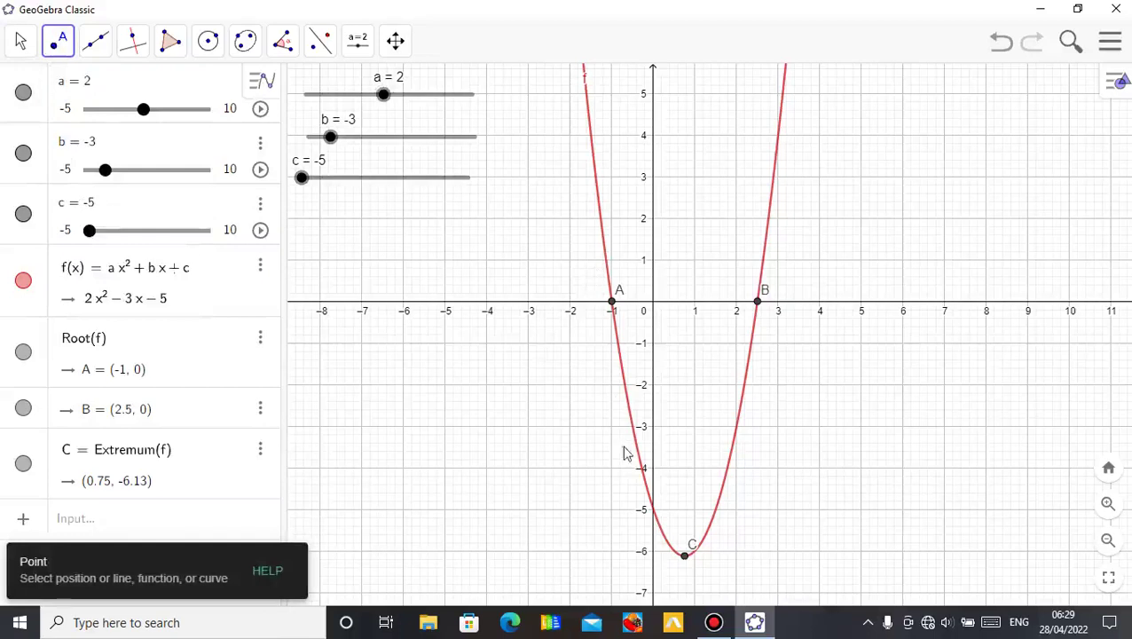
pyautogui.click(629, 411)
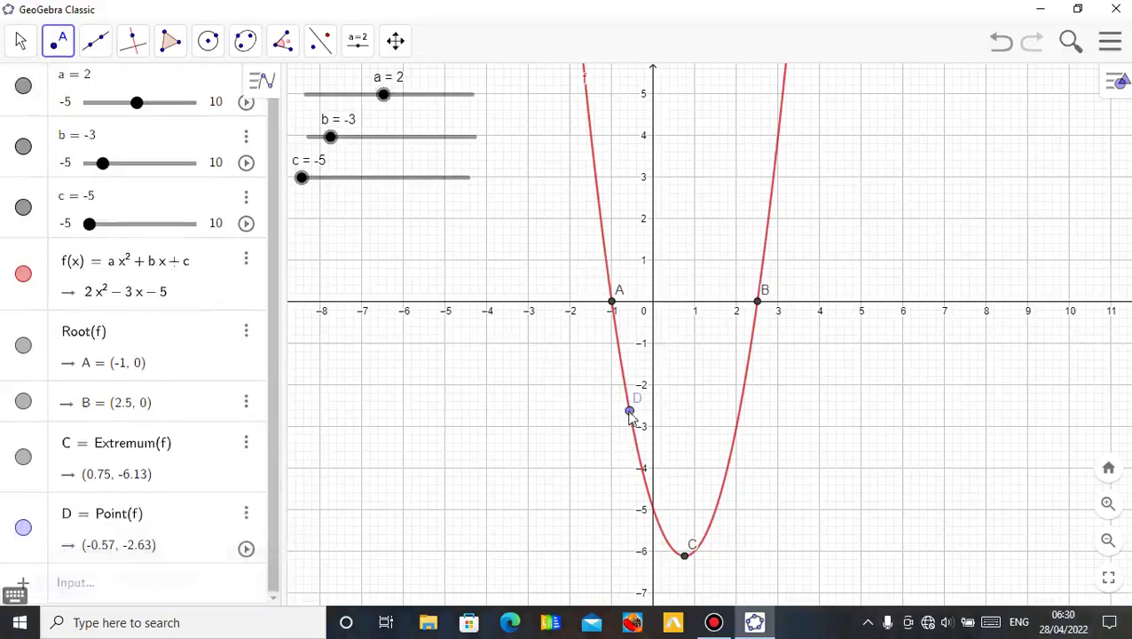
pyautogui.click(18, 44)
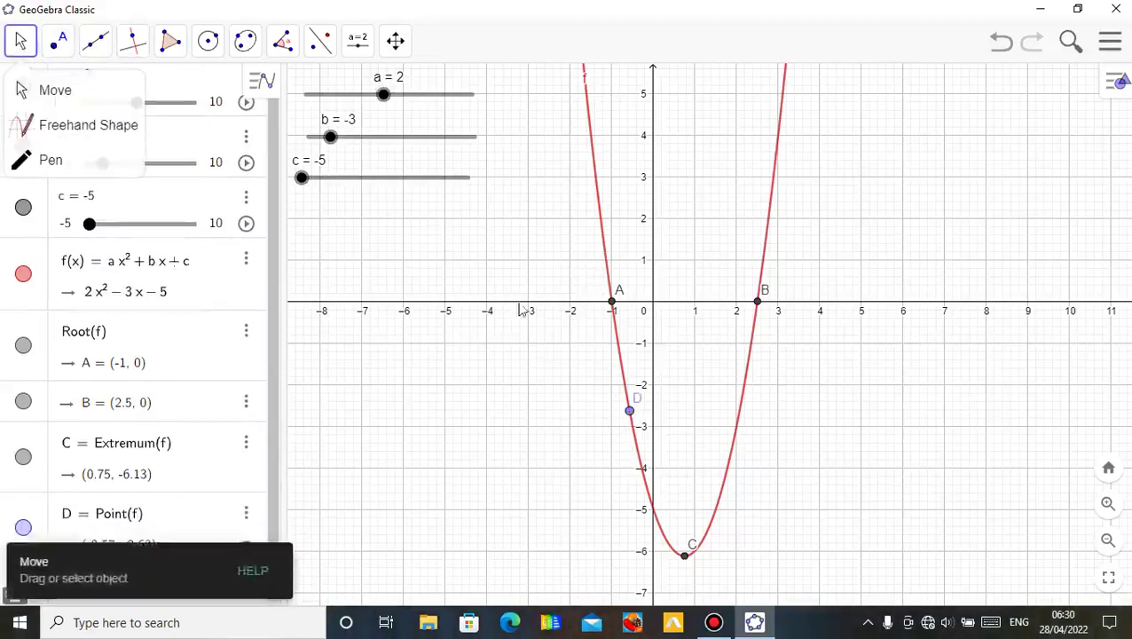
pyautogui.moveTo(630, 411); pyautogui.dragTo(639, 462)
pyautogui.click(280, 52)
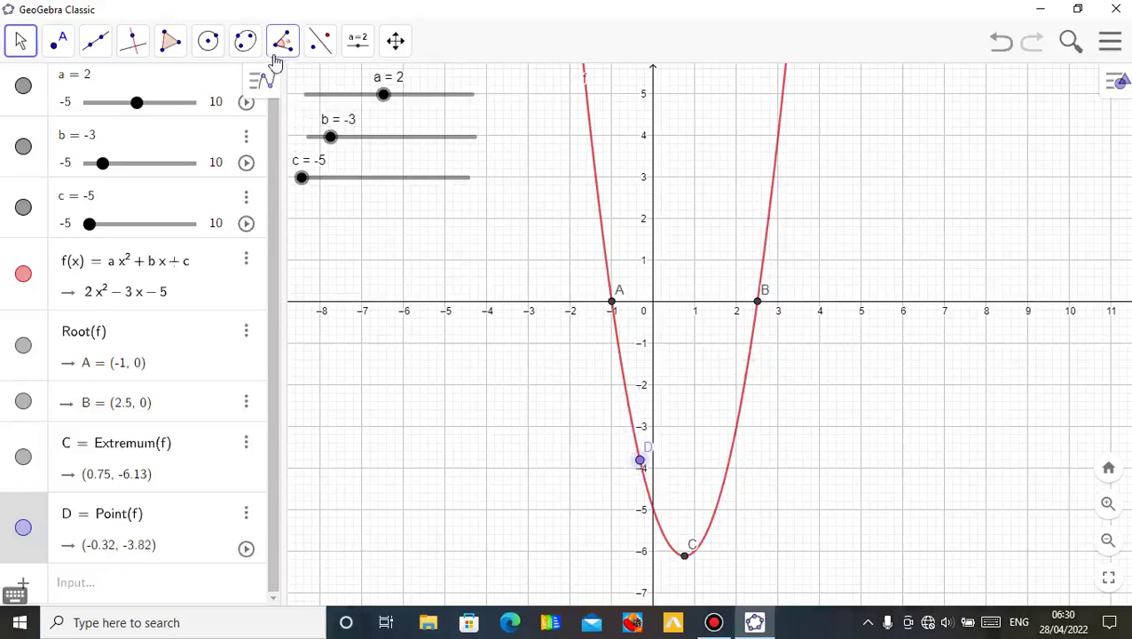
pyautogui.click(281, 52)
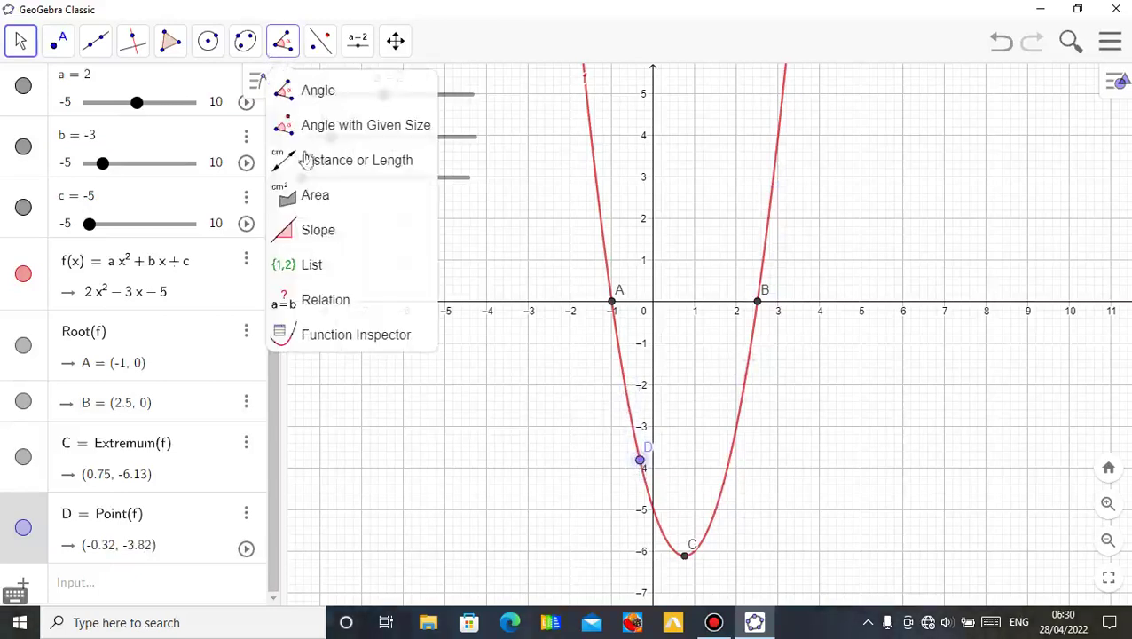
pyautogui.click(324, 233)
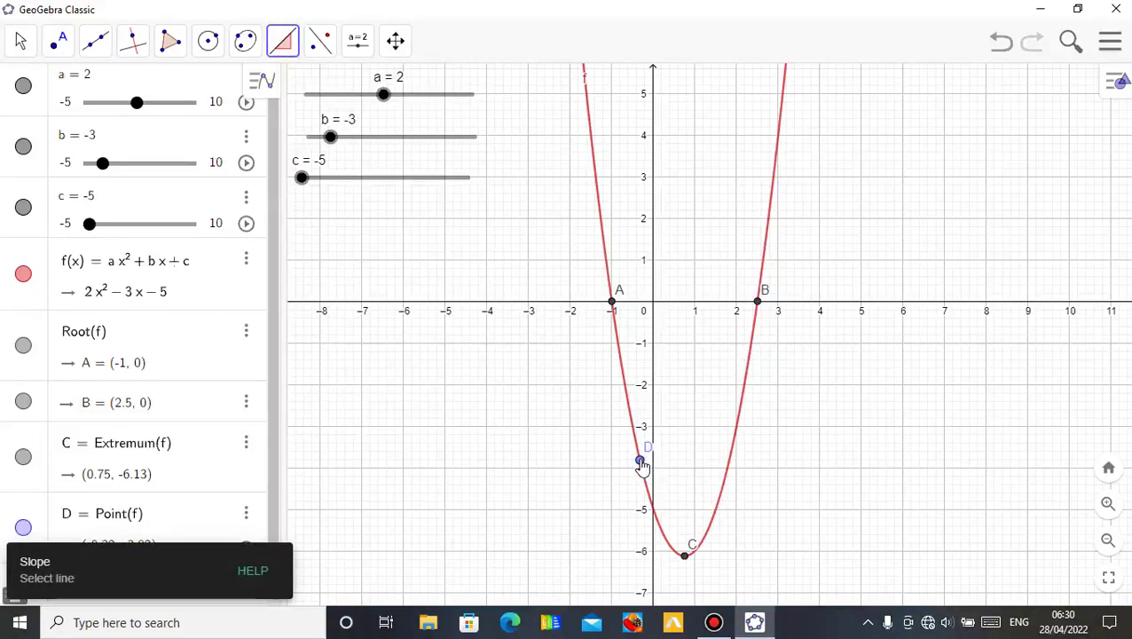
pyautogui.click(286, 50)
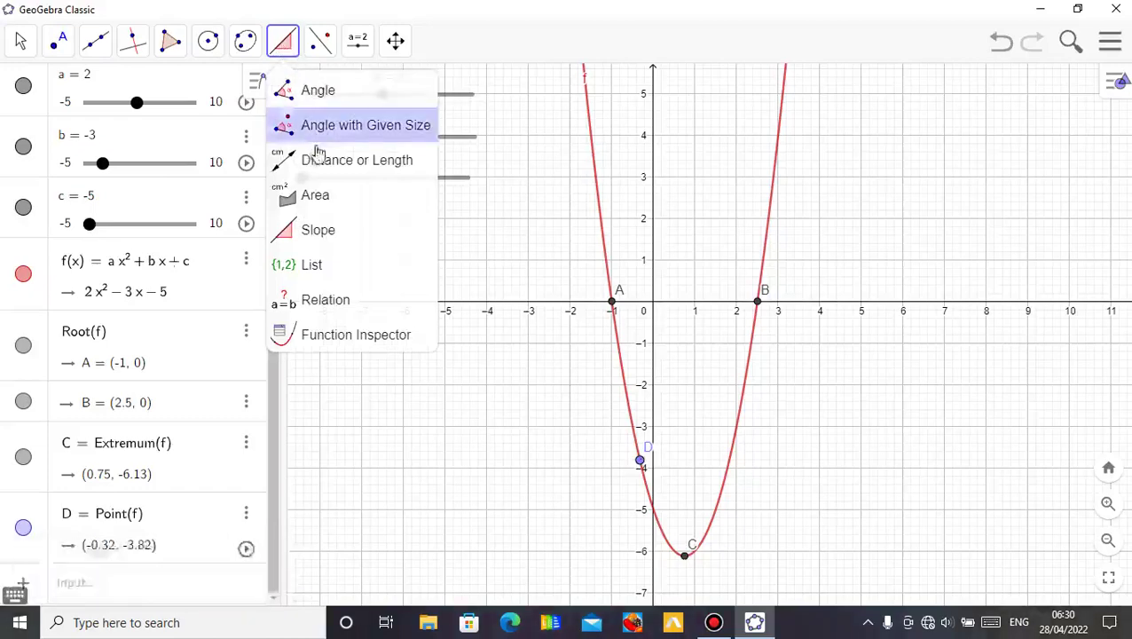
# Construct the tangent to the parabola at point D with the Tangents tool
pyautogui.moveTo(135, 49)
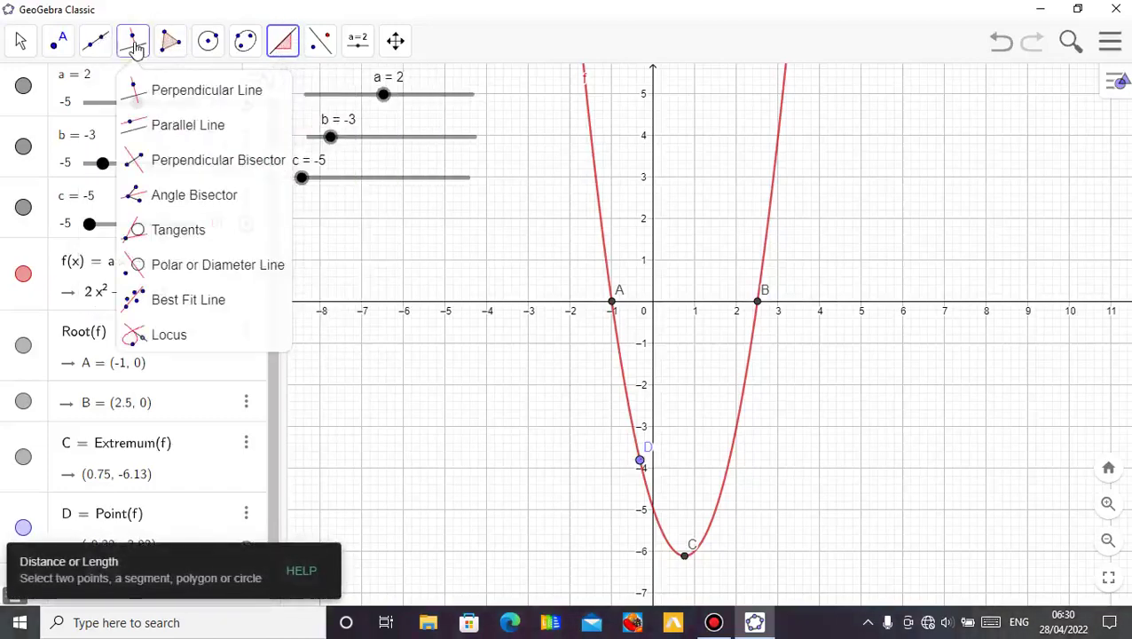
pyautogui.click(177, 232)
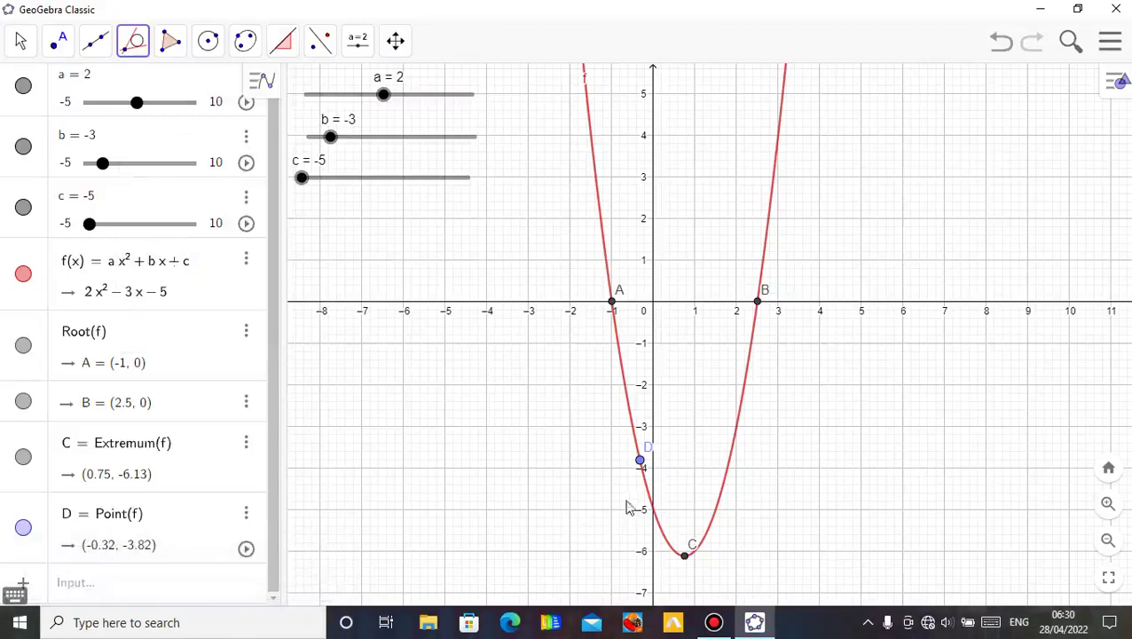
pyautogui.click(641, 466)
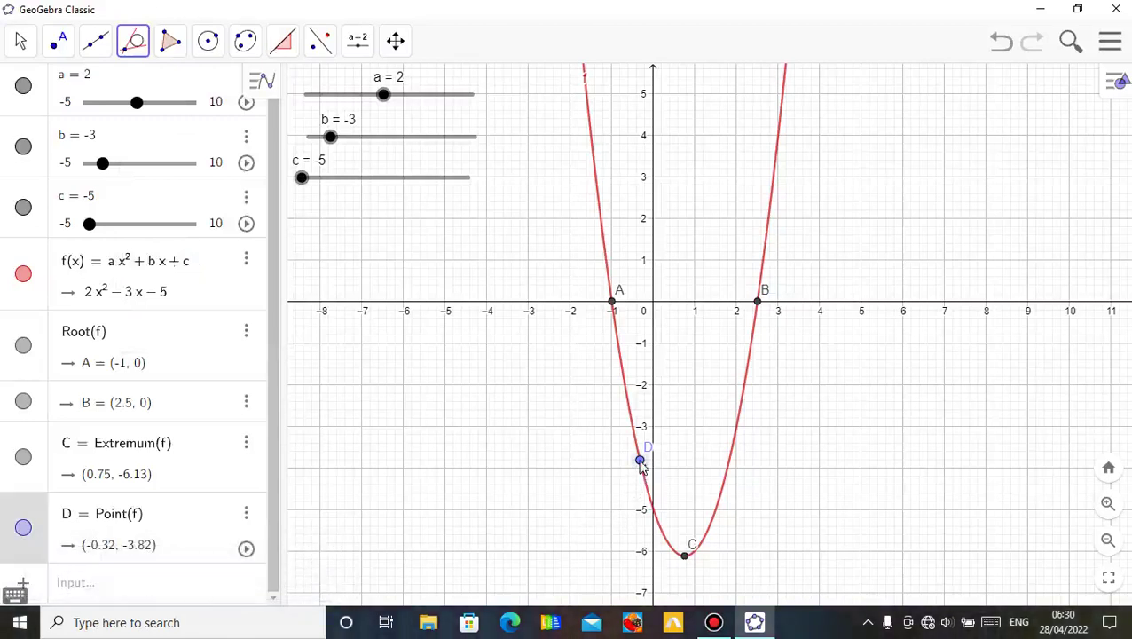
pyautogui.click(651, 505)
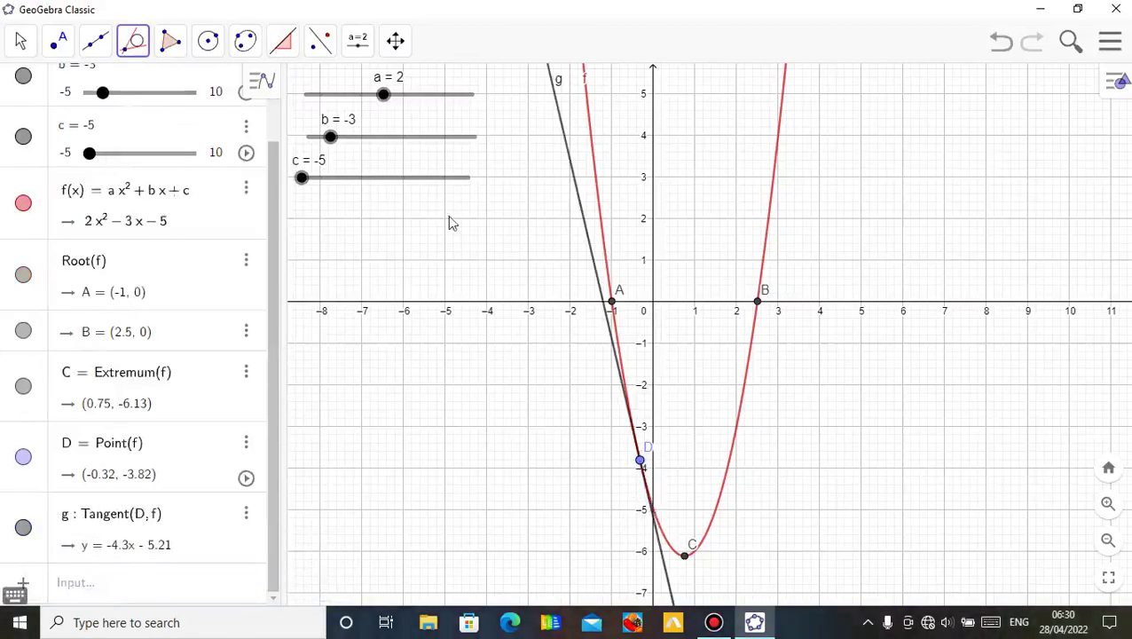
# Add the slope of tangent g with the Slope tool
pyautogui.click(21, 42)
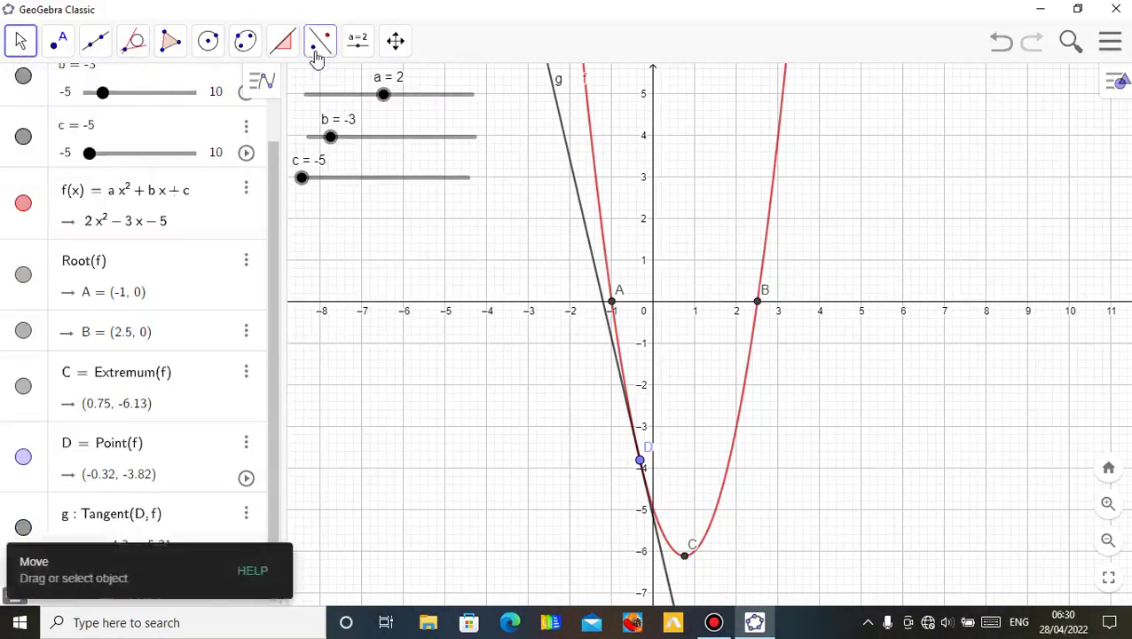
pyautogui.click(283, 41)
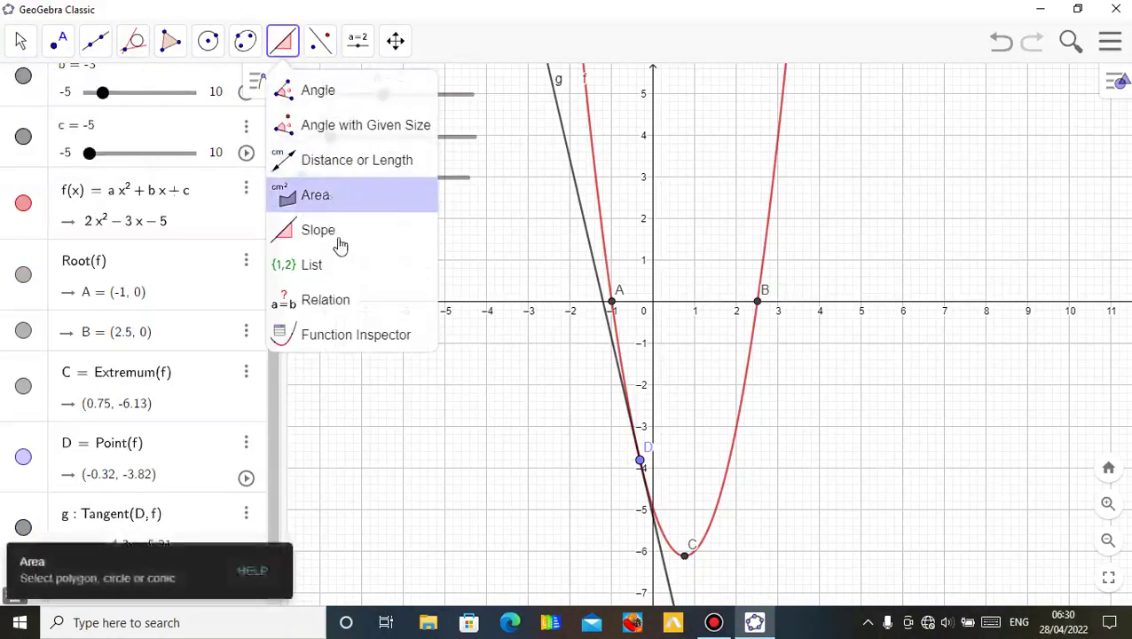
pyautogui.click(339, 236)
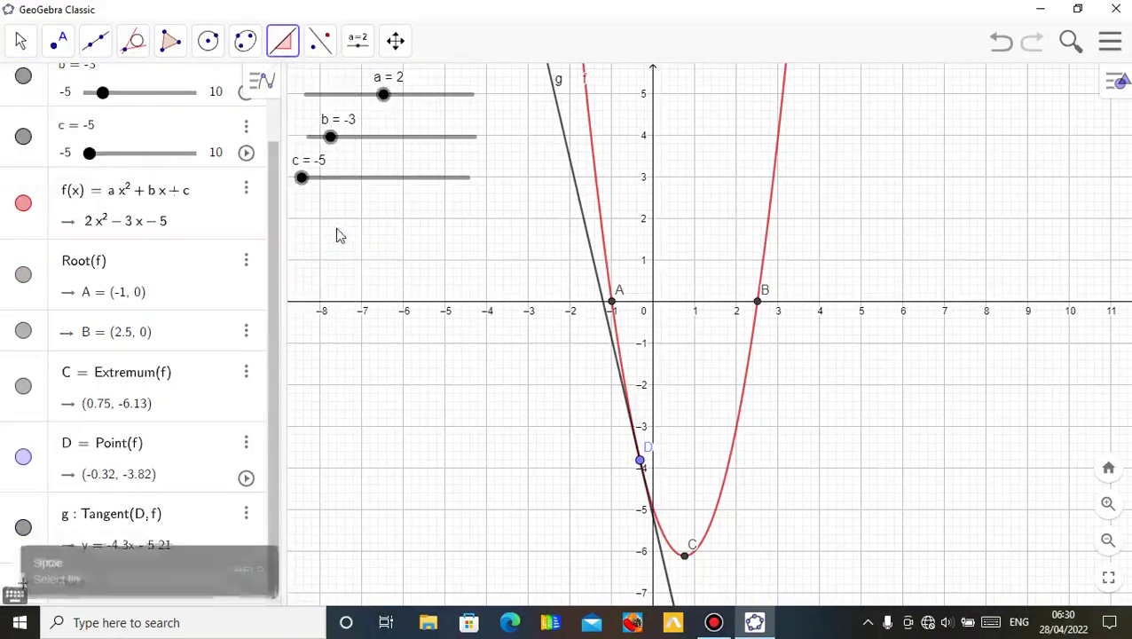
pyautogui.click(590, 250)
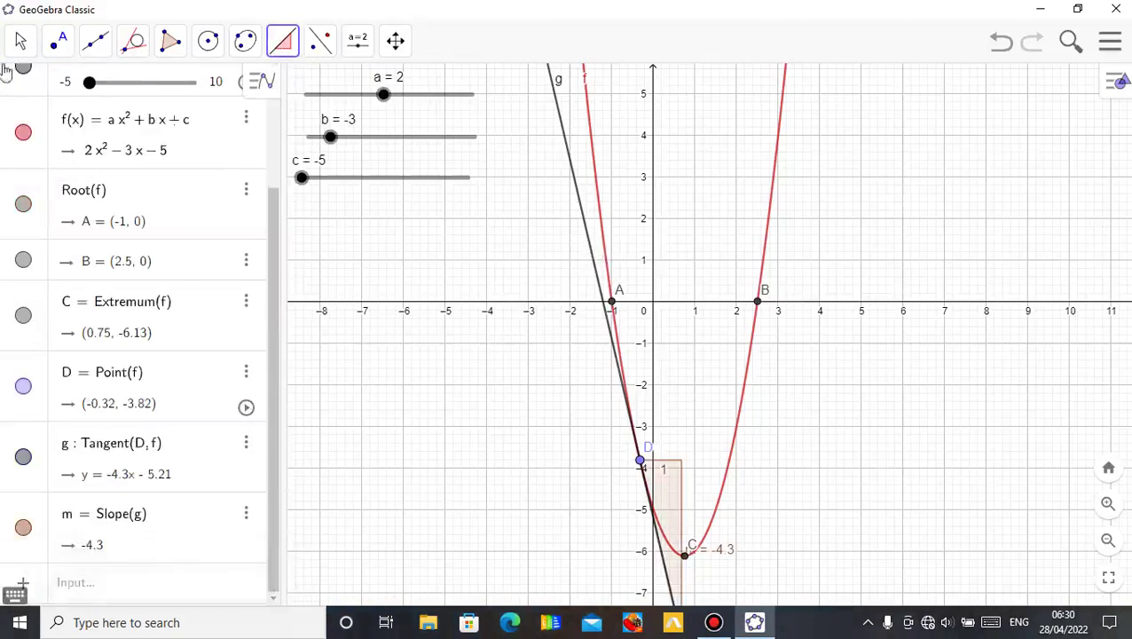
# Move point D along the parabola through the vertex and up the rising branch to about (2.21, -1.86)
pyautogui.click(19, 45)
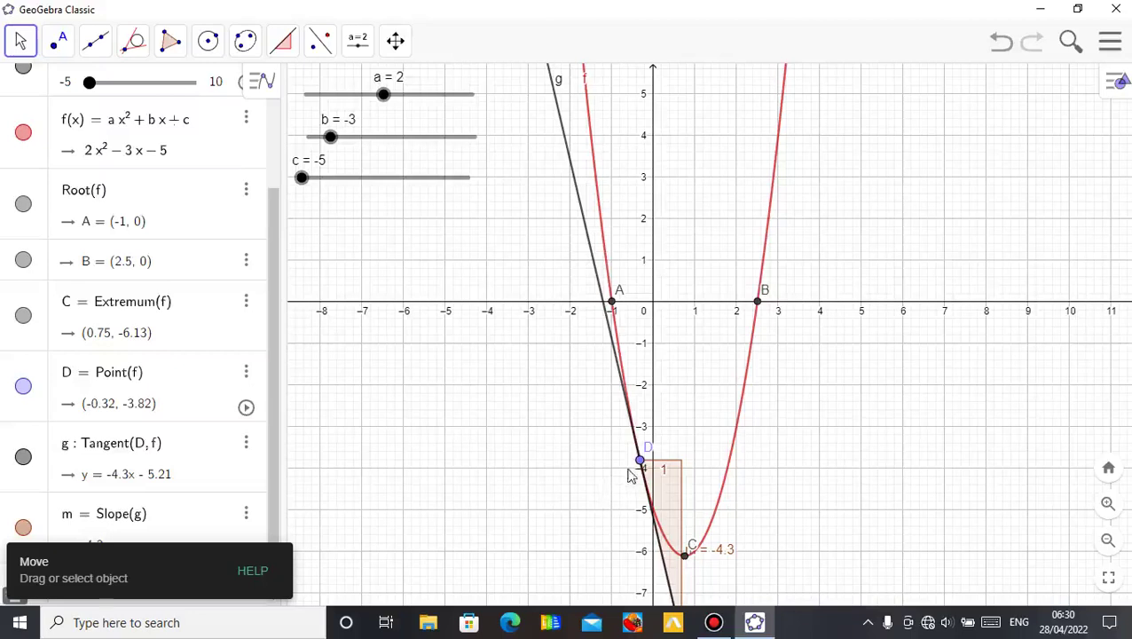
pyautogui.moveTo(640, 463); pyautogui.dragTo(721, 412)
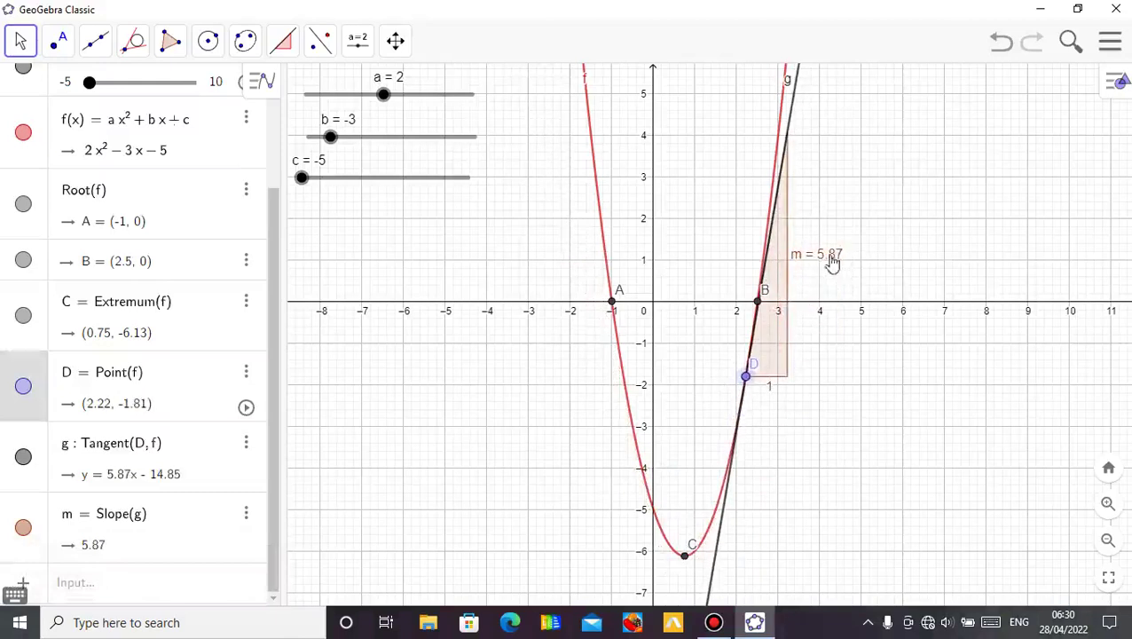
pyautogui.moveTo(748, 388); pyautogui.dragTo(740, 575)
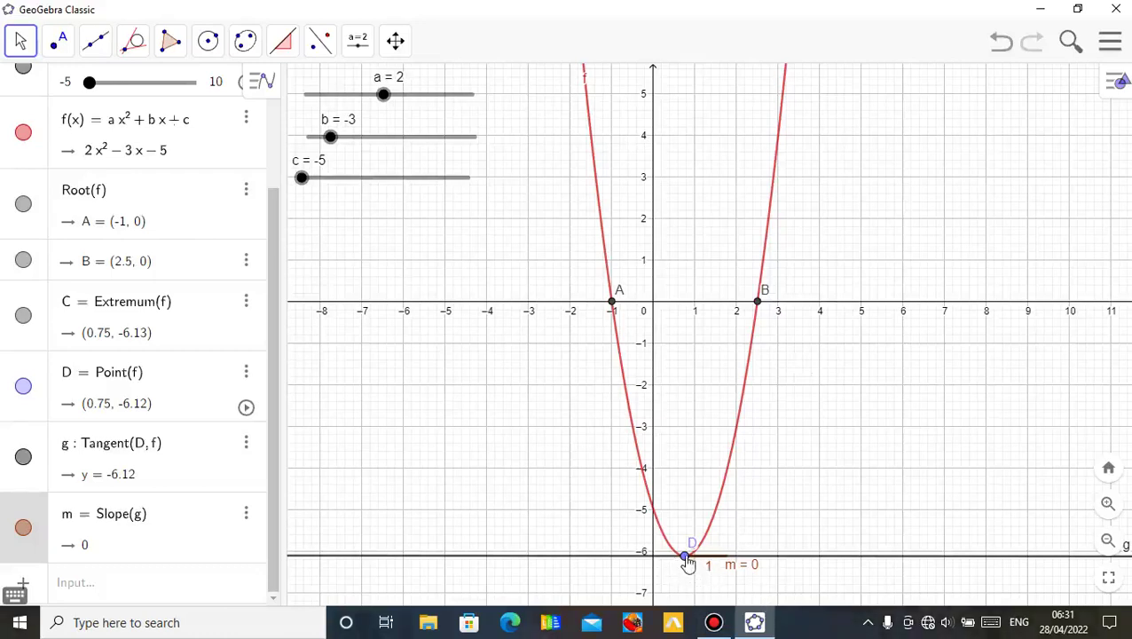
pyautogui.moveTo(675, 559); pyautogui.dragTo(783, 383)
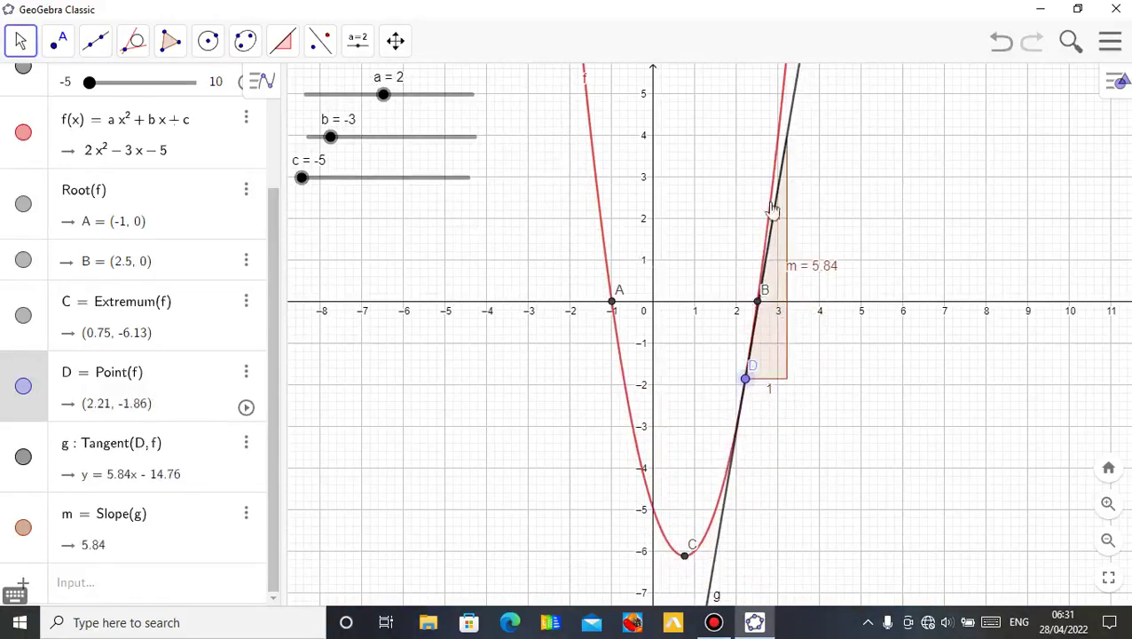
pyautogui.moveTo(858, 200); pyautogui.dragTo(840, 231)
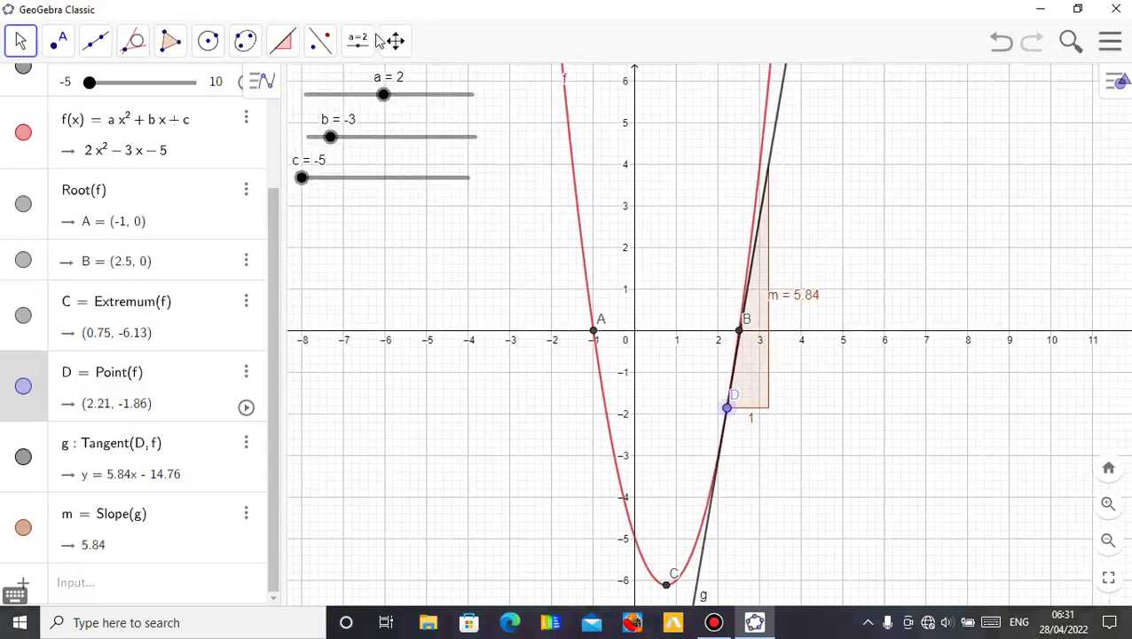
# Insert a text below the sliders reading "Roots = A and B", with points A and B embedded as live object values
pyautogui.click(359, 43)
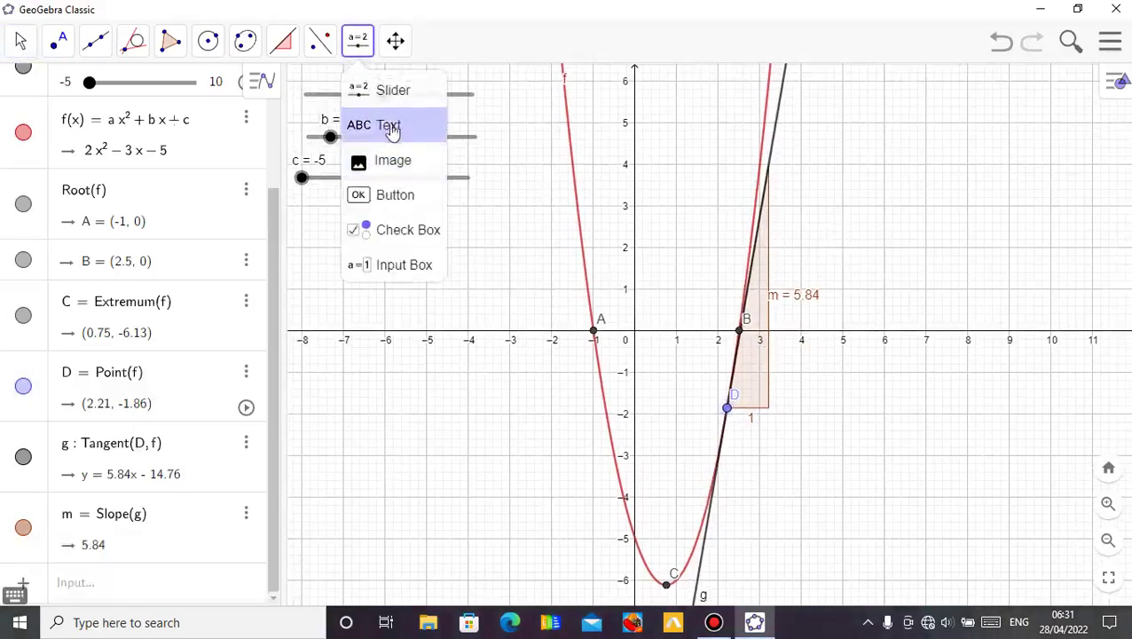
pyautogui.click(403, 229)
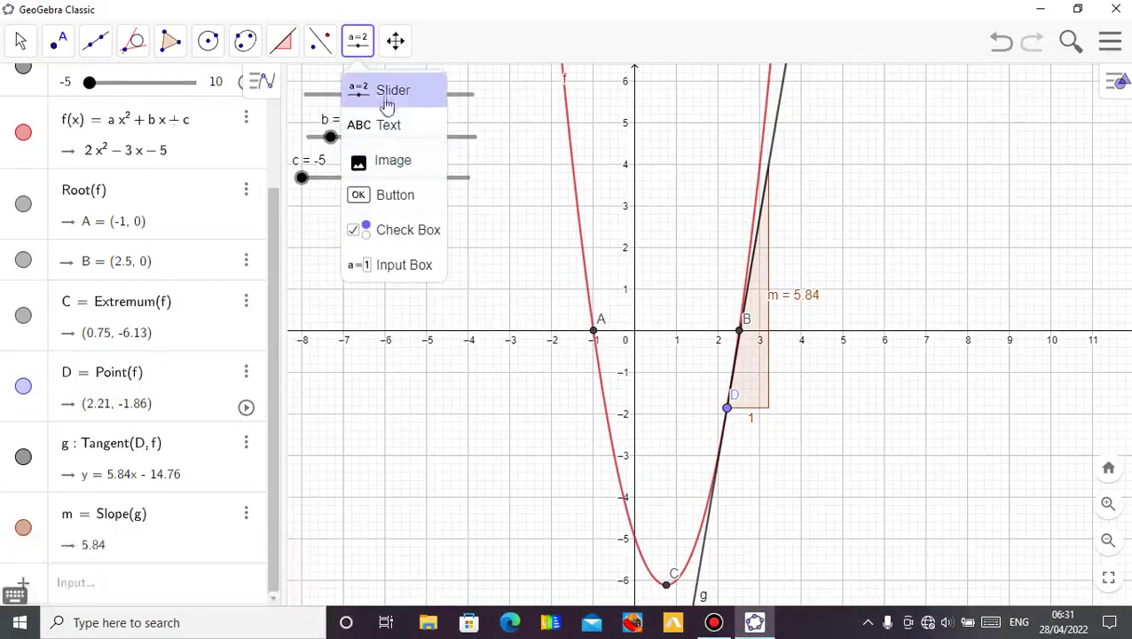
pyautogui.click(383, 125)
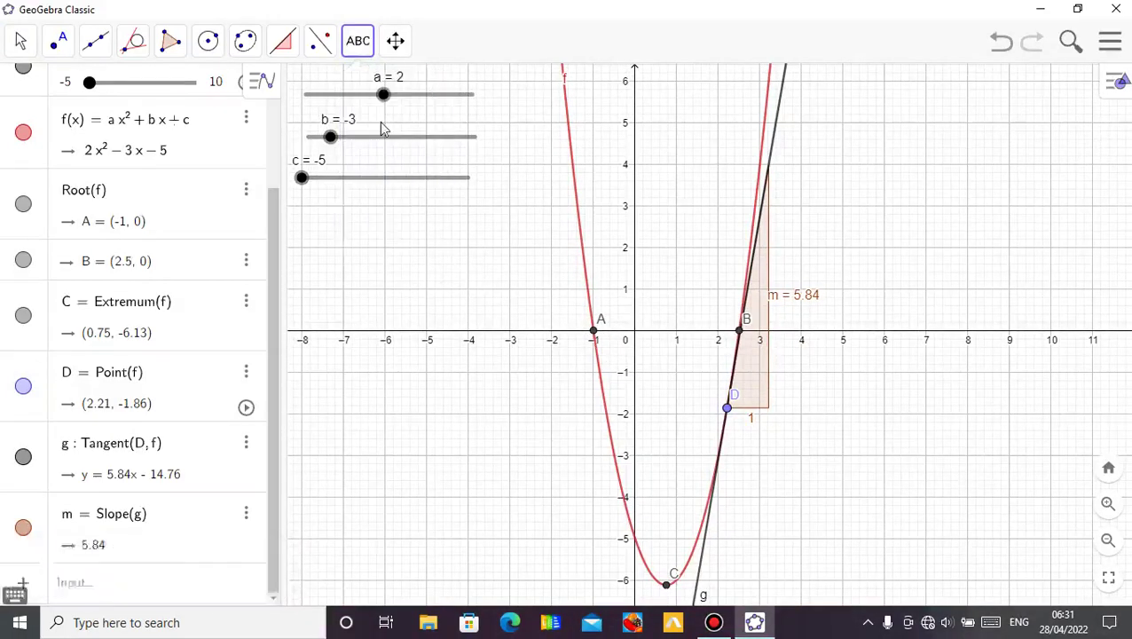
pyautogui.click(346, 245)
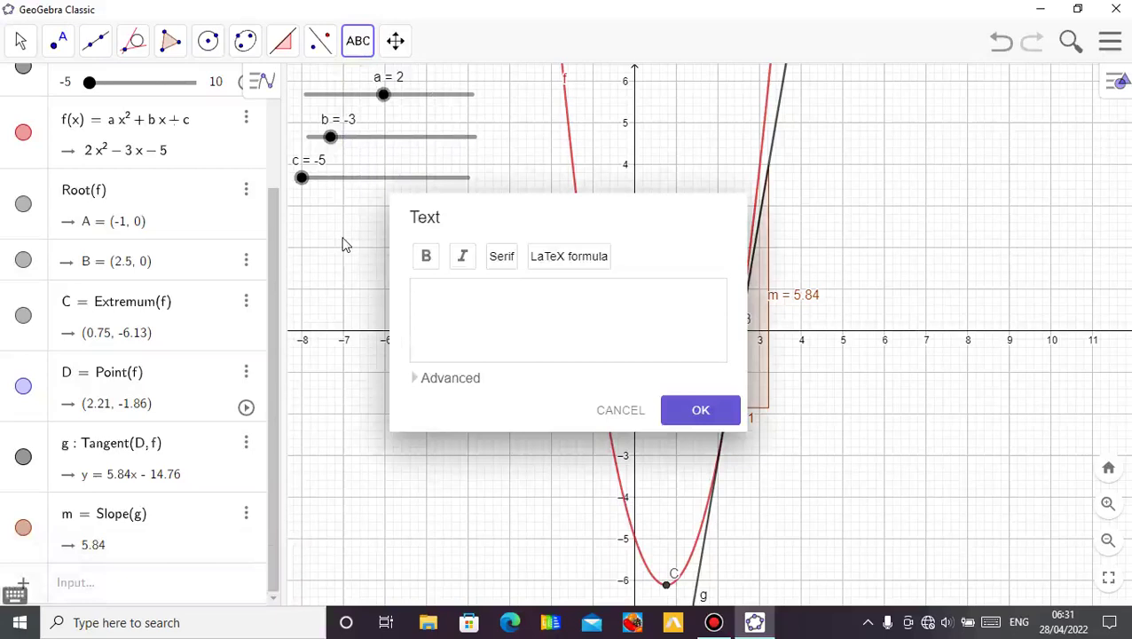
pyautogui.click(456, 293)
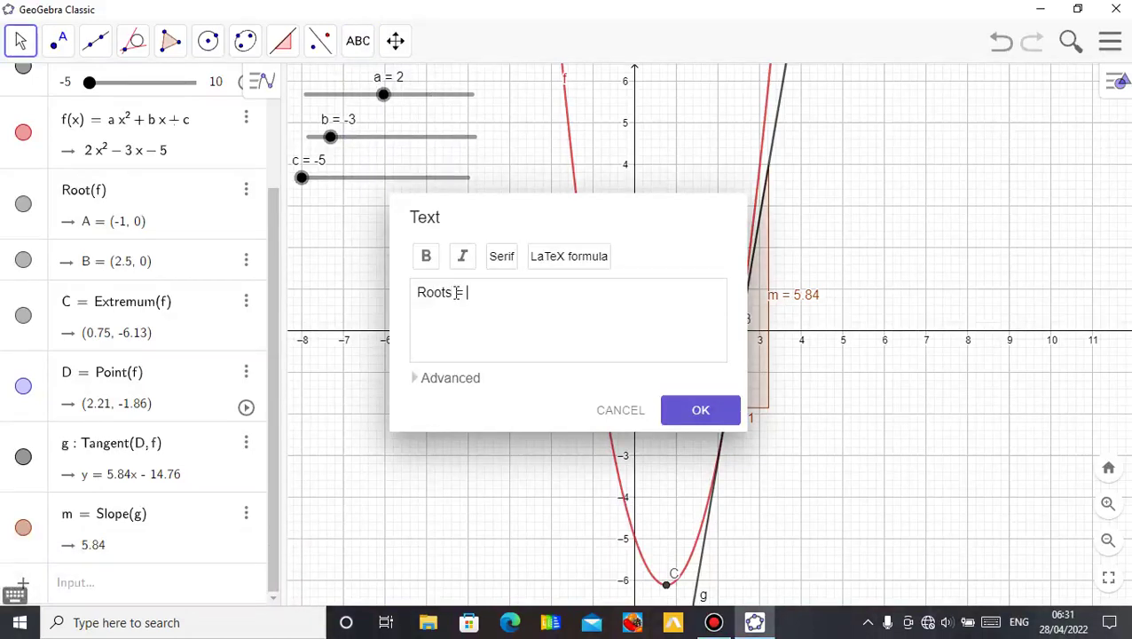
pyautogui.click(414, 379)
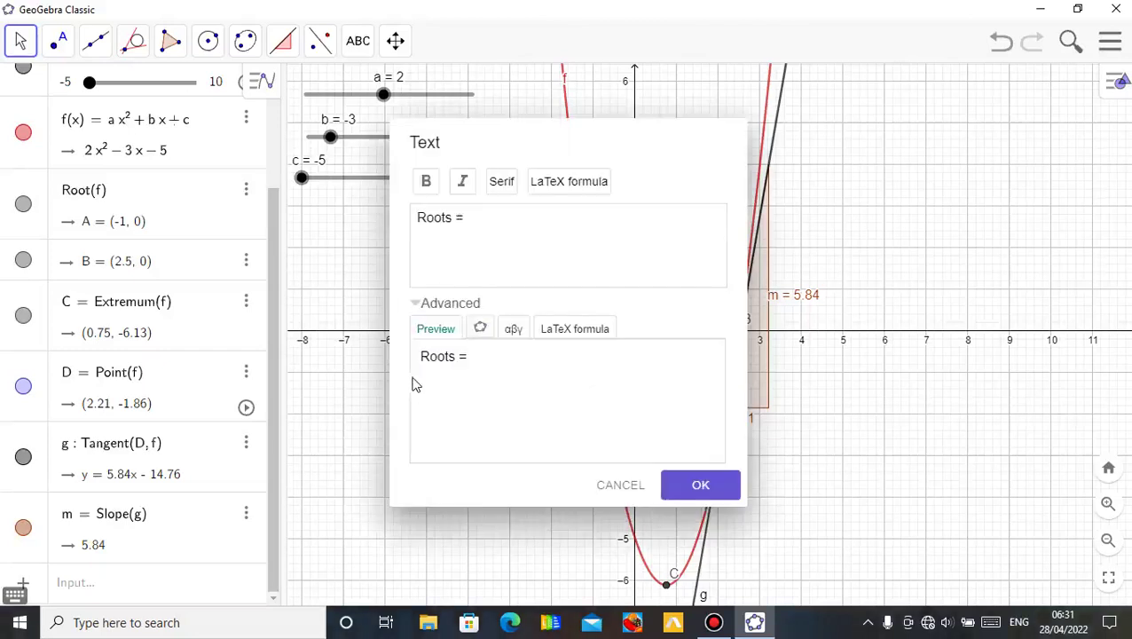
pyautogui.click(481, 330)
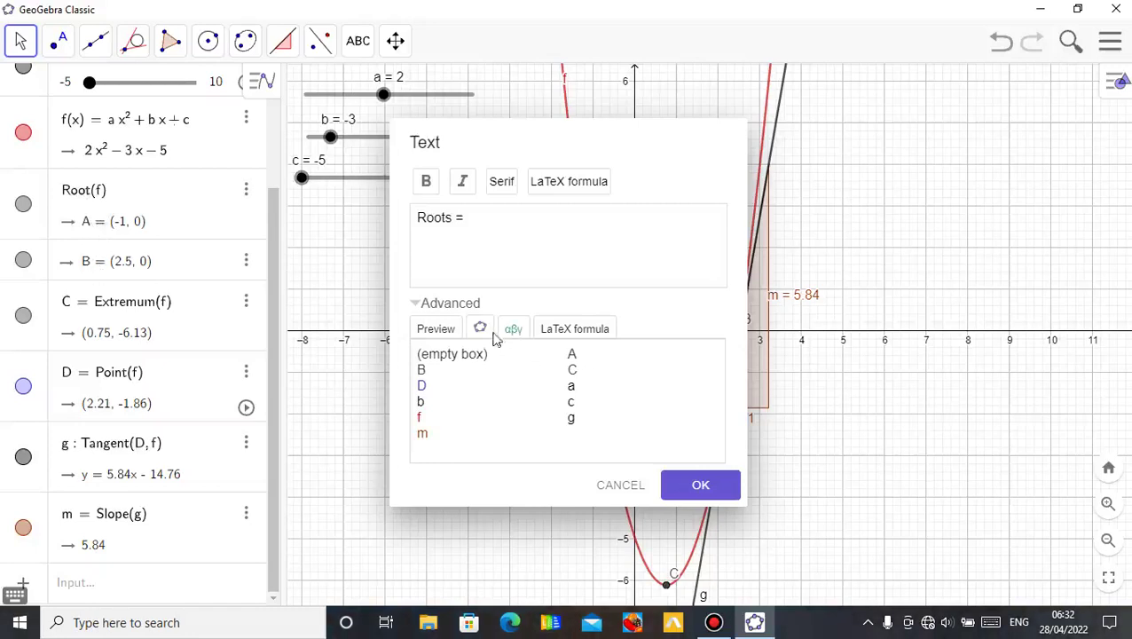
pyautogui.click(573, 353)
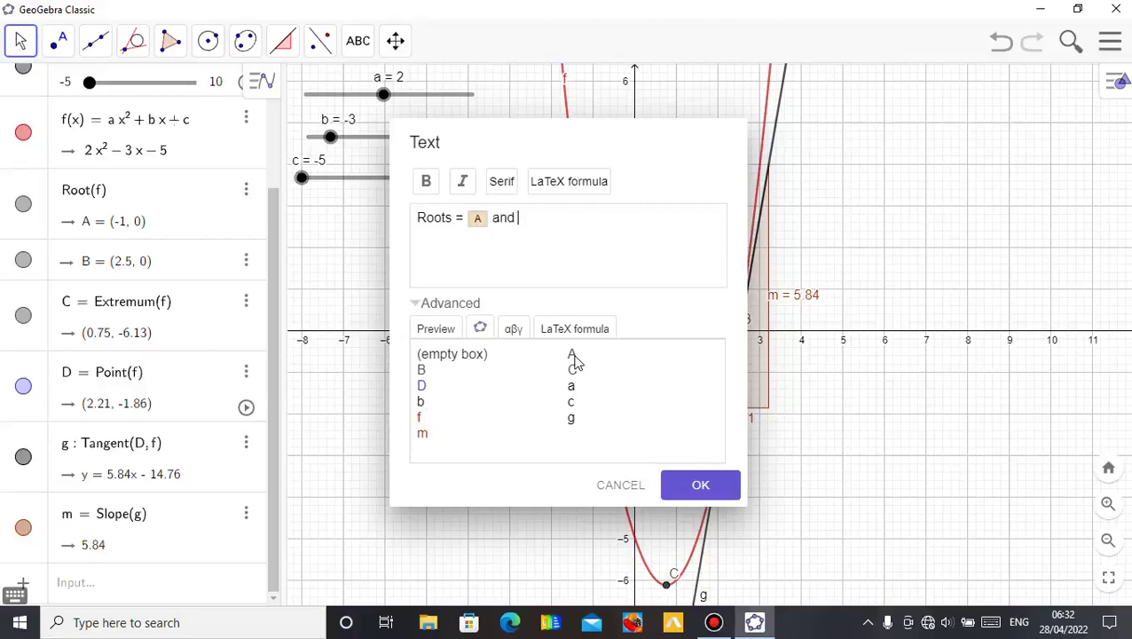
pyautogui.write('and')
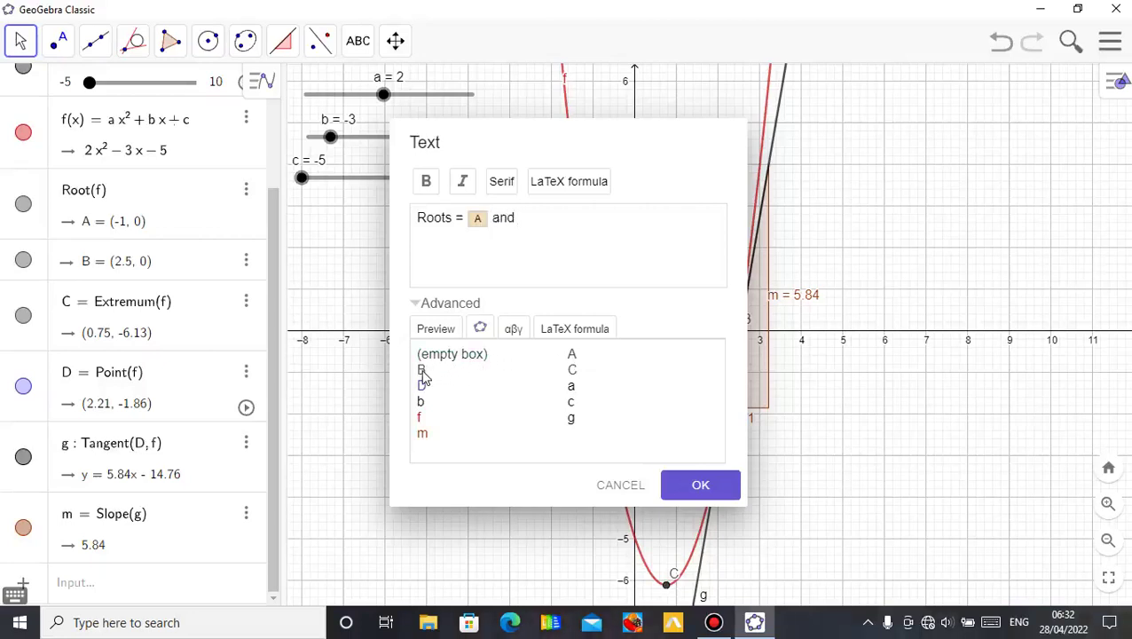
pyautogui.click(422, 371)
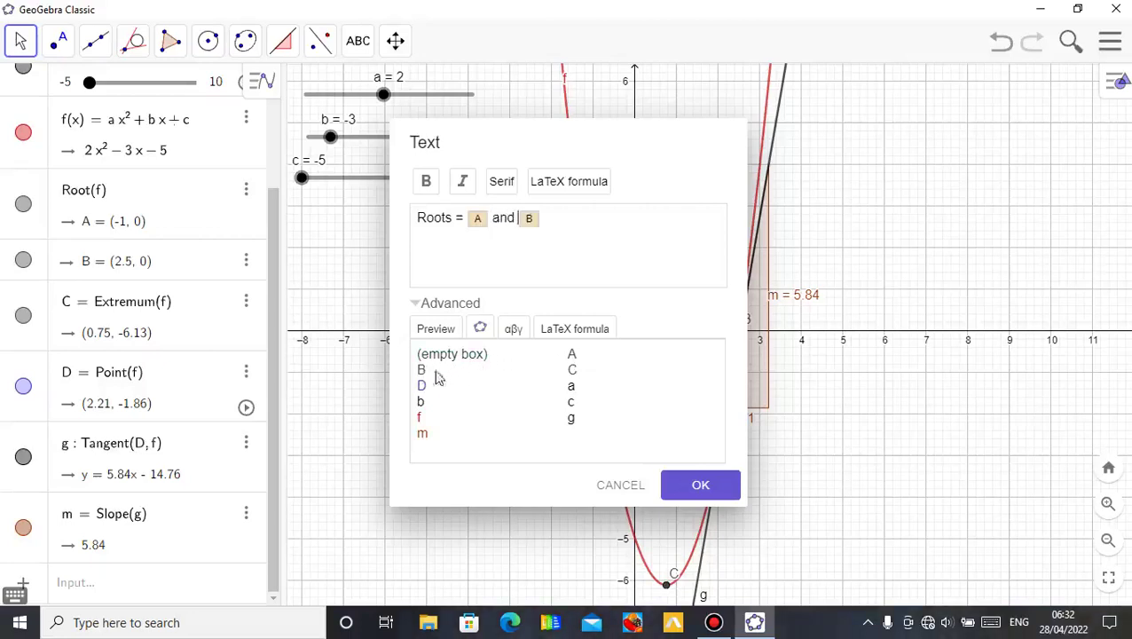
pyautogui.click(707, 494)
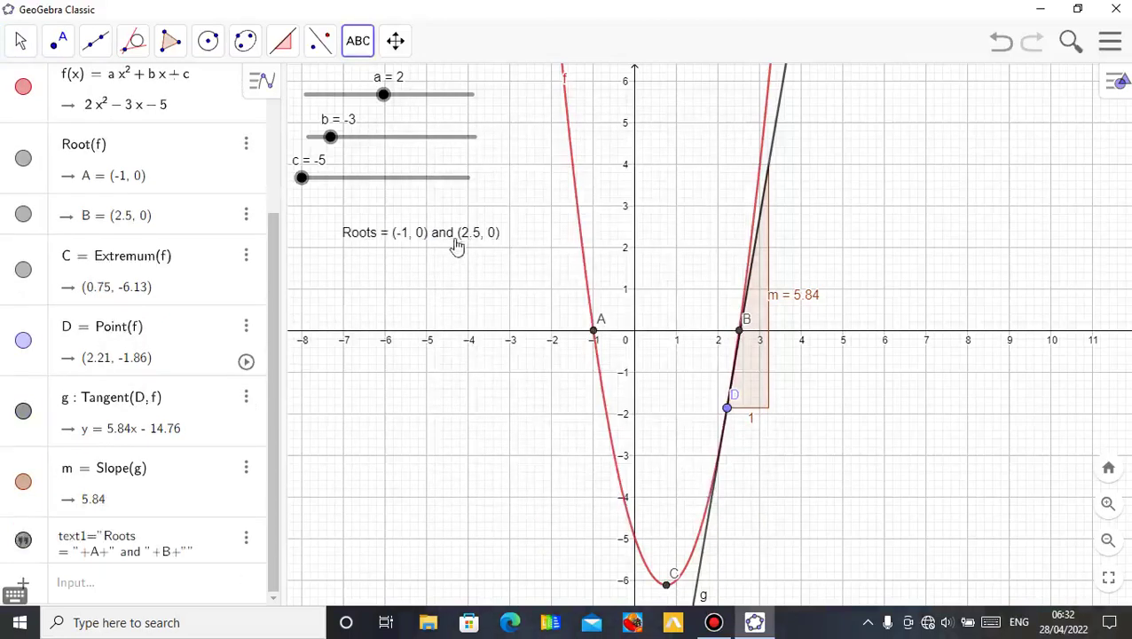
# Format the roots text in Medium size, bold and blue
pyautogui.click(21, 47)
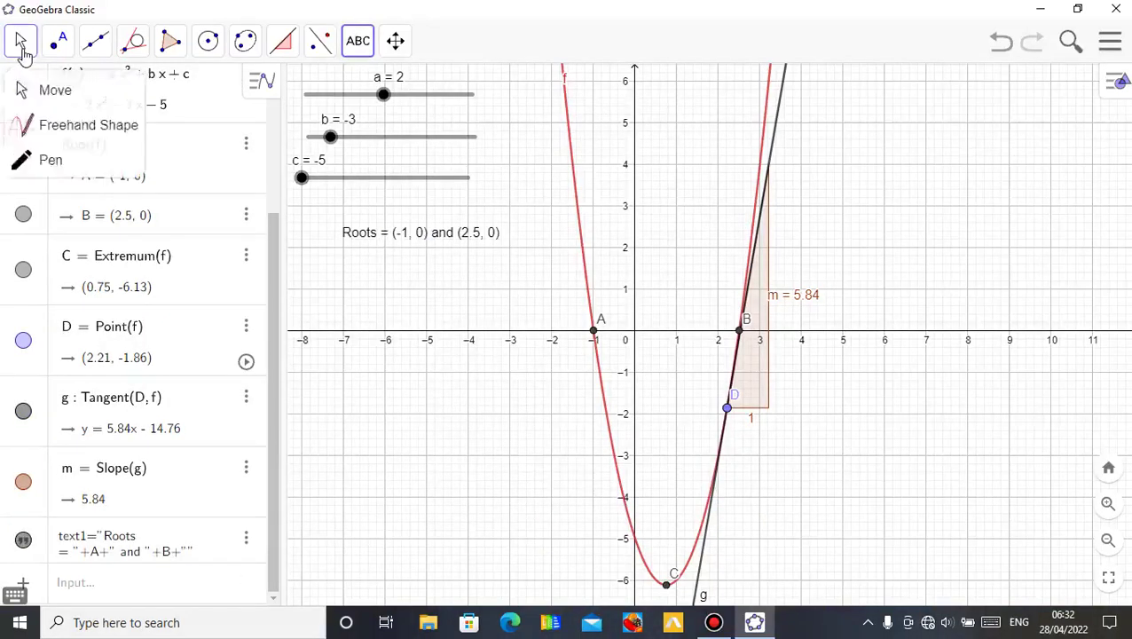
pyautogui.click(398, 241)
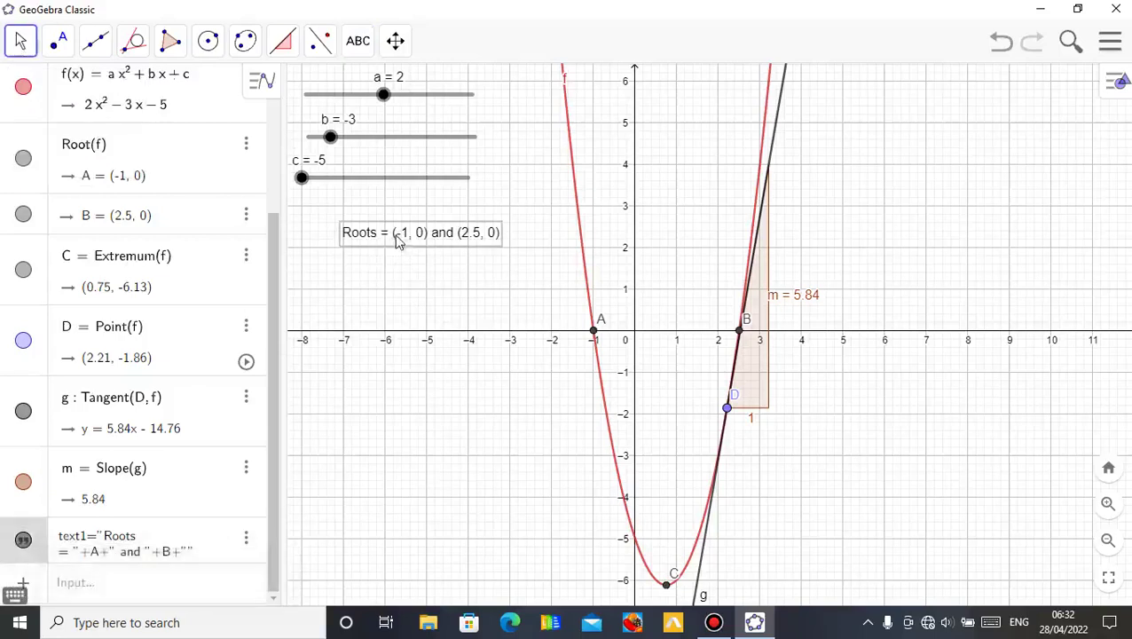
pyautogui.click(1111, 90)
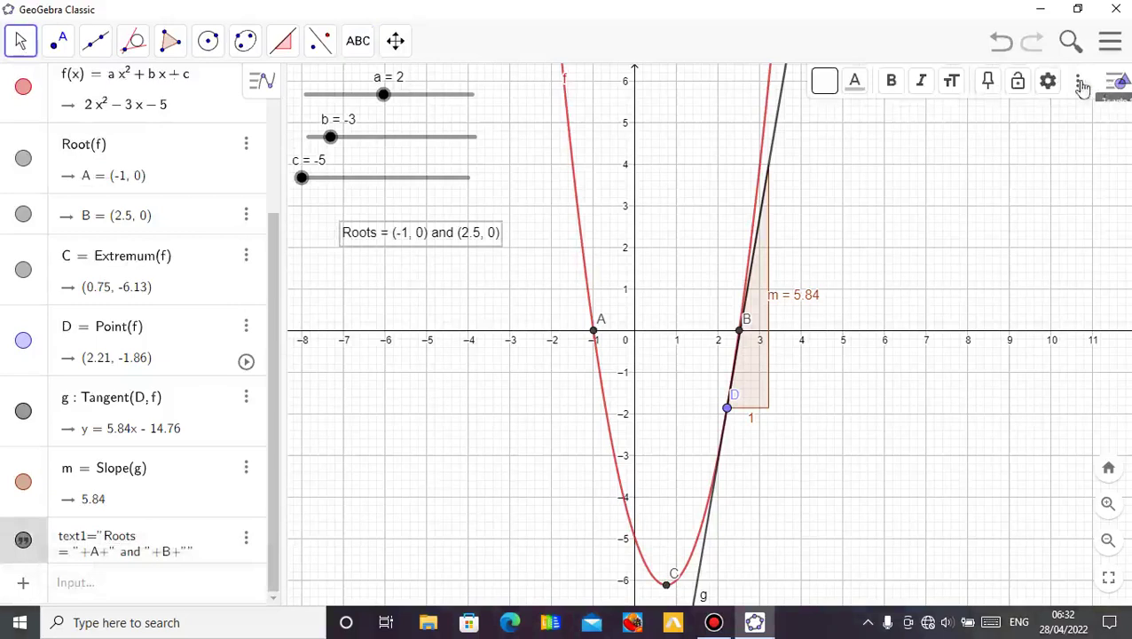
pyautogui.click(952, 82)
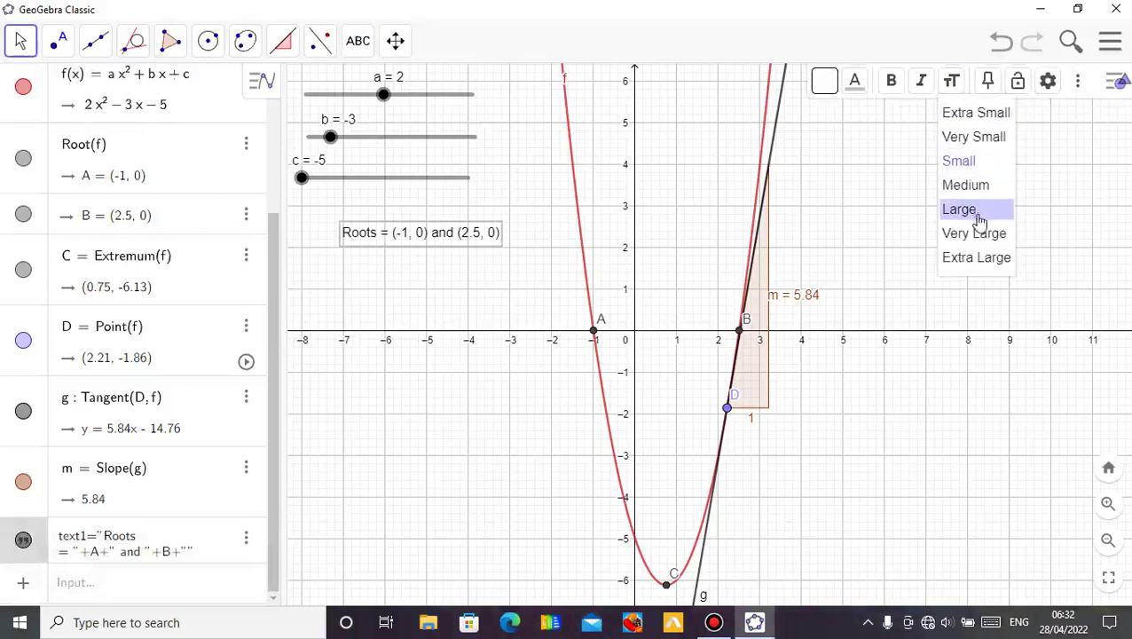
pyautogui.click(966, 186)
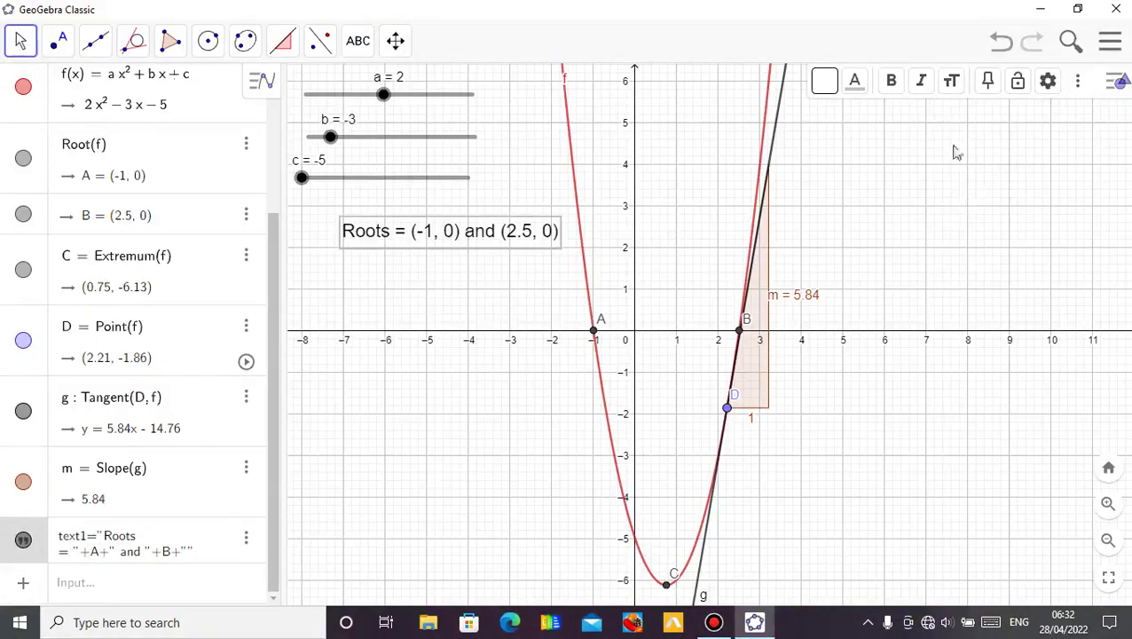
pyautogui.click(897, 87)
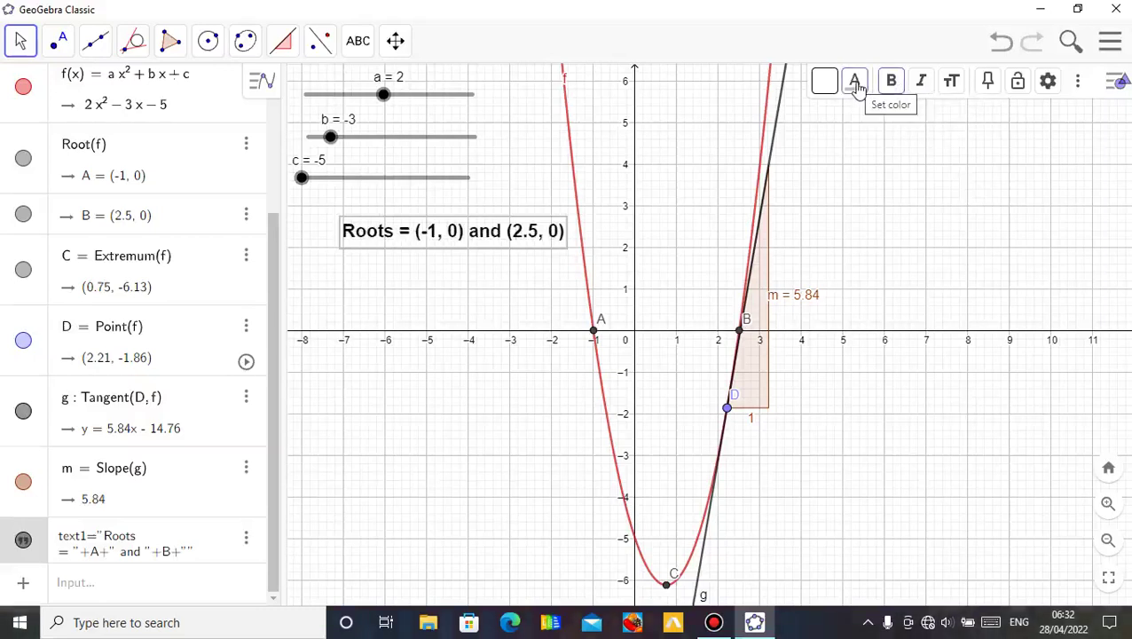
pyautogui.click(854, 82)
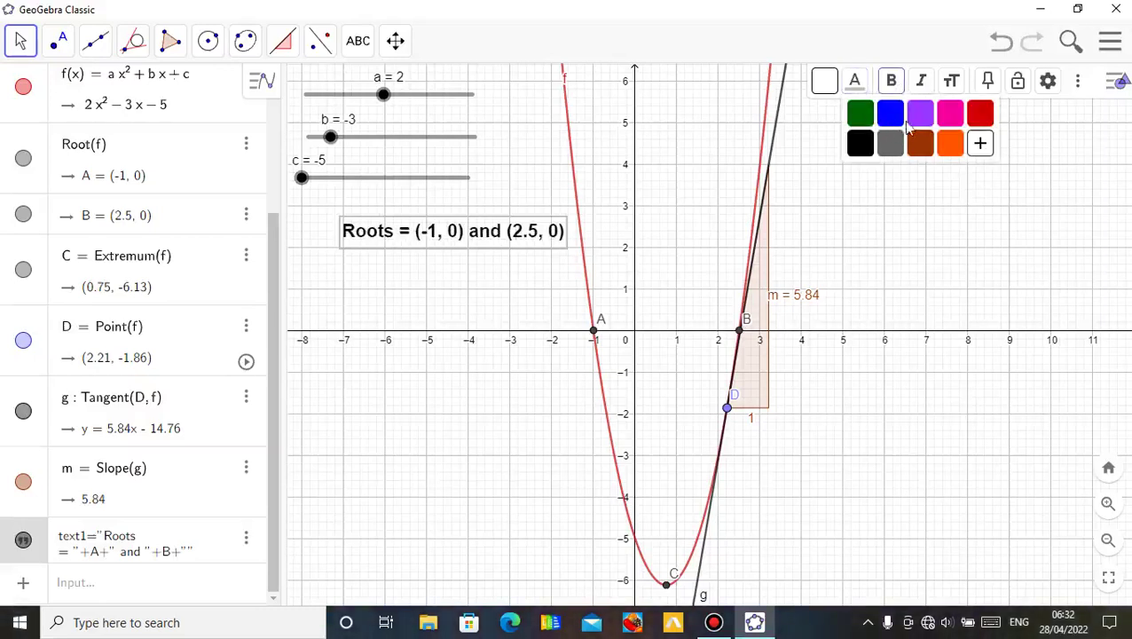
pyautogui.click(891, 112)
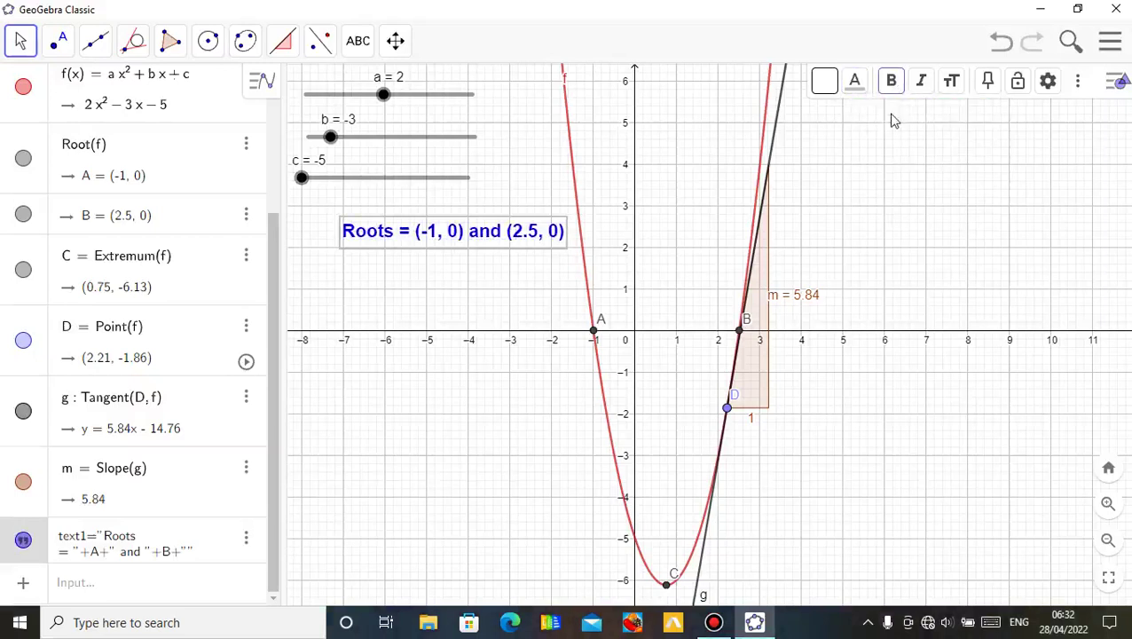
# Try italics on the roots text and remove them again
pyautogui.click(825, 82)
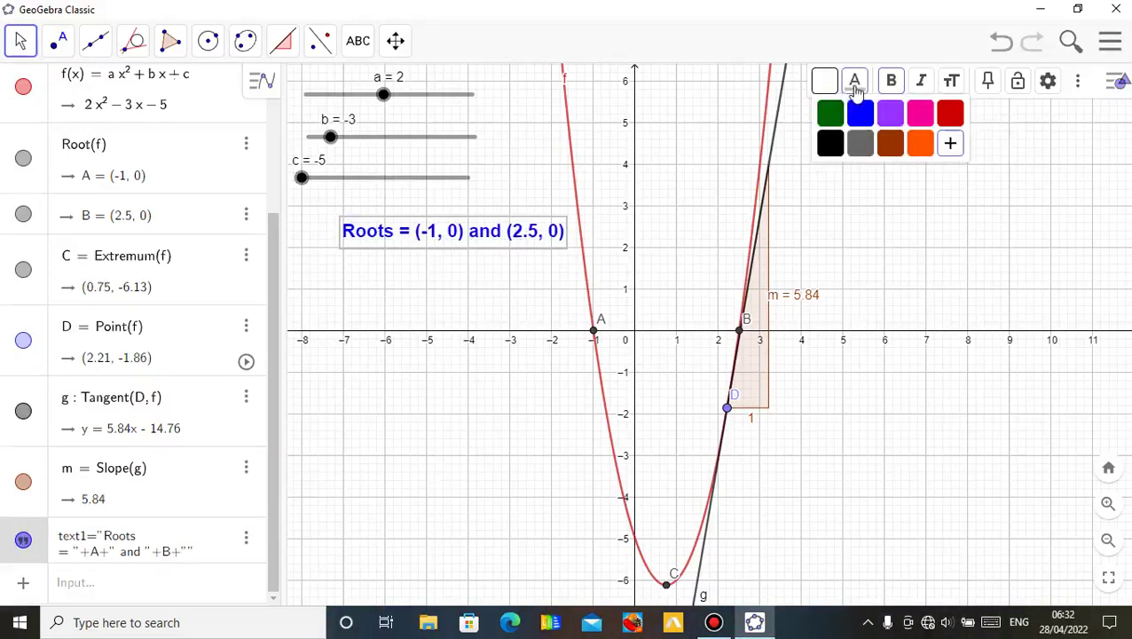
pyautogui.click(854, 82)
pyautogui.click(922, 82)
pyautogui.click(921, 83)
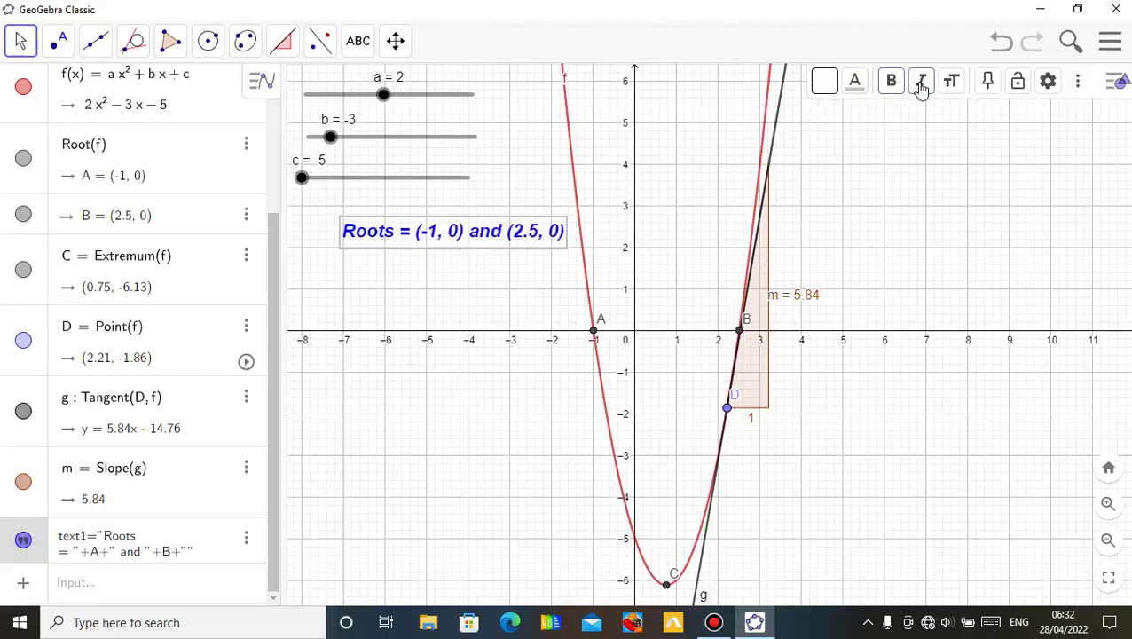
pyautogui.click(921, 84)
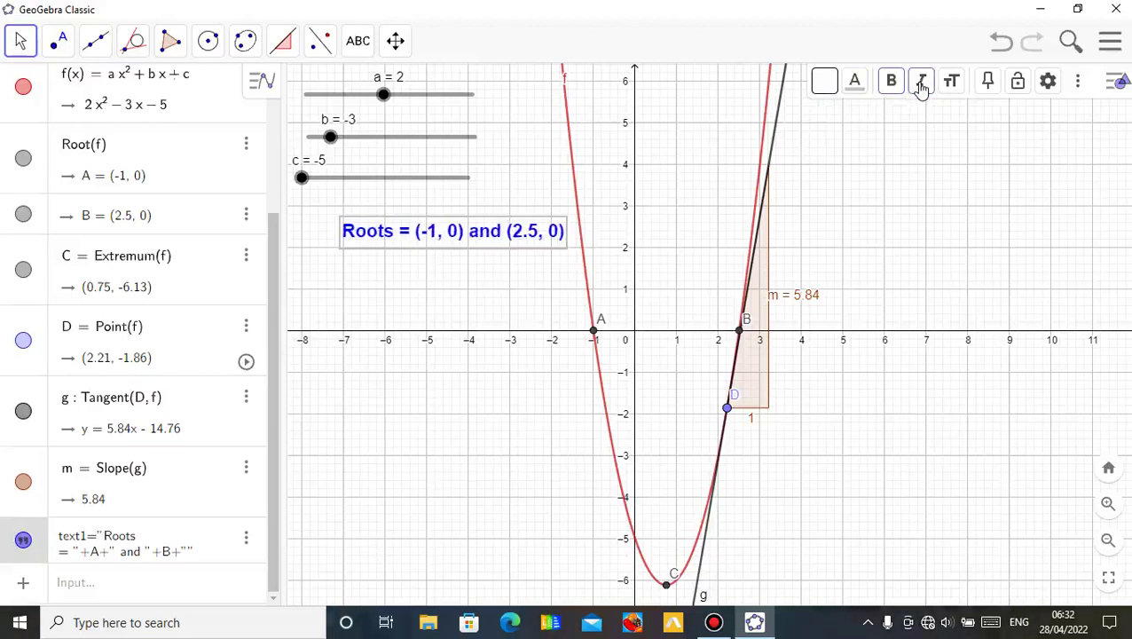
# Close the text styling options and move the roots text directly beneath the c slider, aligned with its start
pyautogui.click(1116, 82)
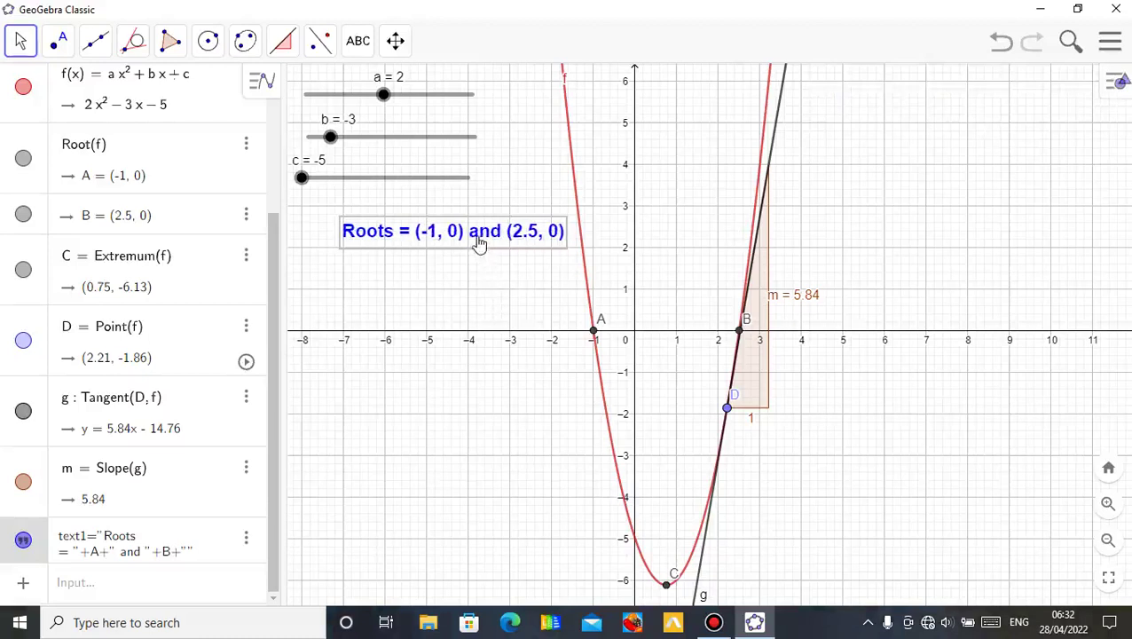
pyautogui.moveTo(444, 233); pyautogui.dragTo(398, 227)
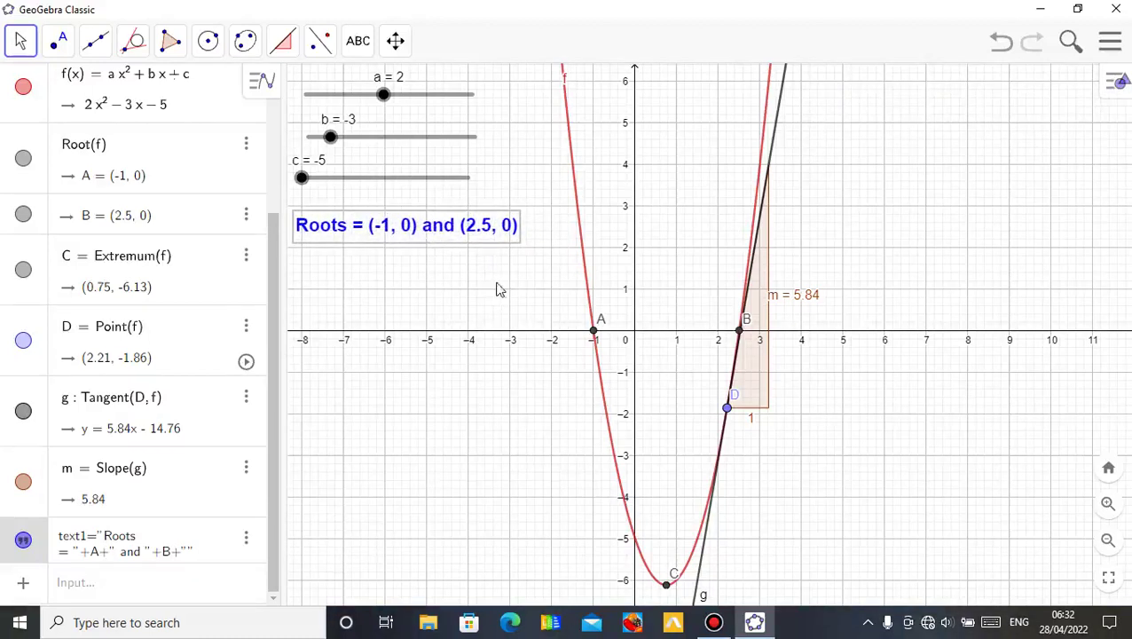
pyautogui.click(740, 331)
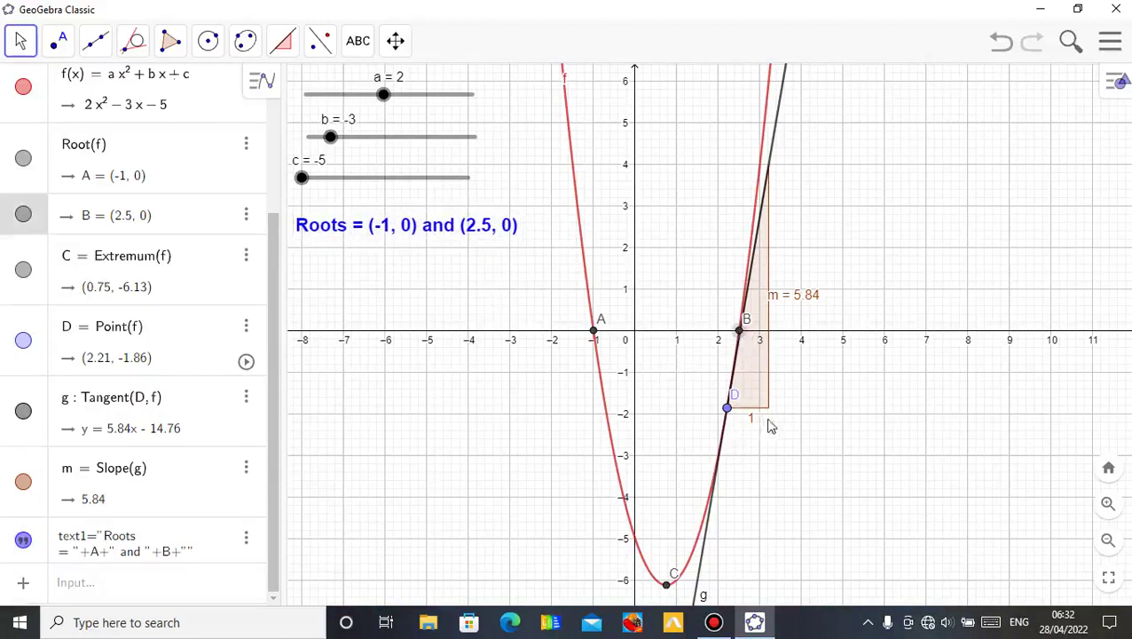
# Move point D down the parabola around the vertex and back up the rising branch to about (2.24, -1.66)
pyautogui.click(770, 426)
pyautogui.moveTo(730, 417); pyautogui.dragTo(705, 523)
pyautogui.moveTo(652, 596); pyautogui.dragTo(760, 411)
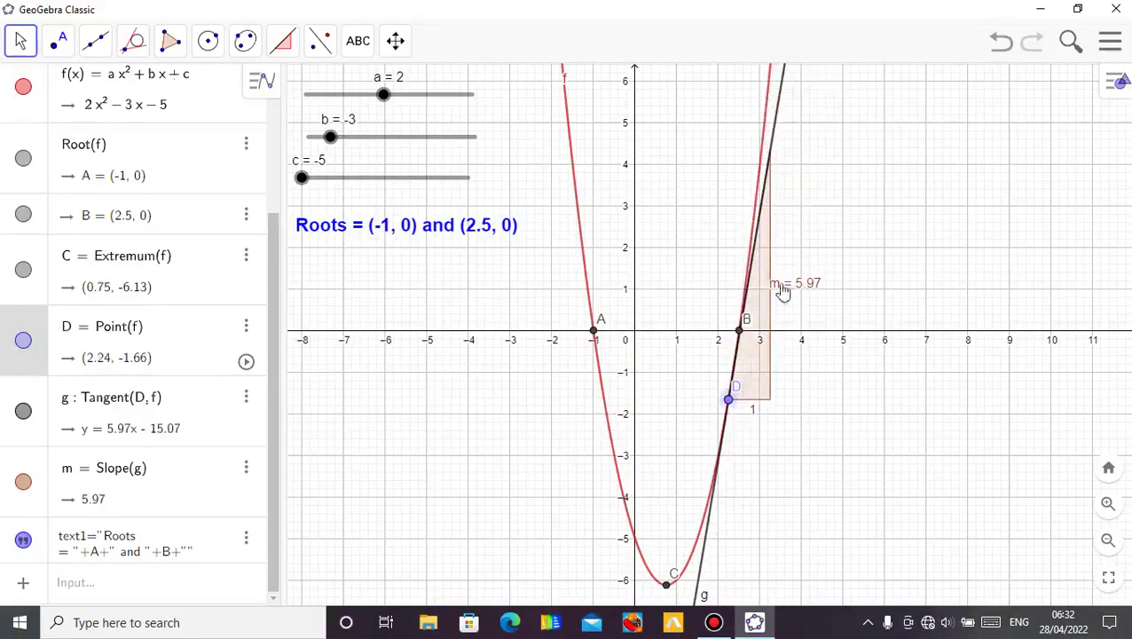
# Shift the slope label clear of the tangent, and move point D along the falling branch near root A and back to (2, -3)
pyautogui.moveTo(796, 293); pyautogui.dragTo(809, 293)
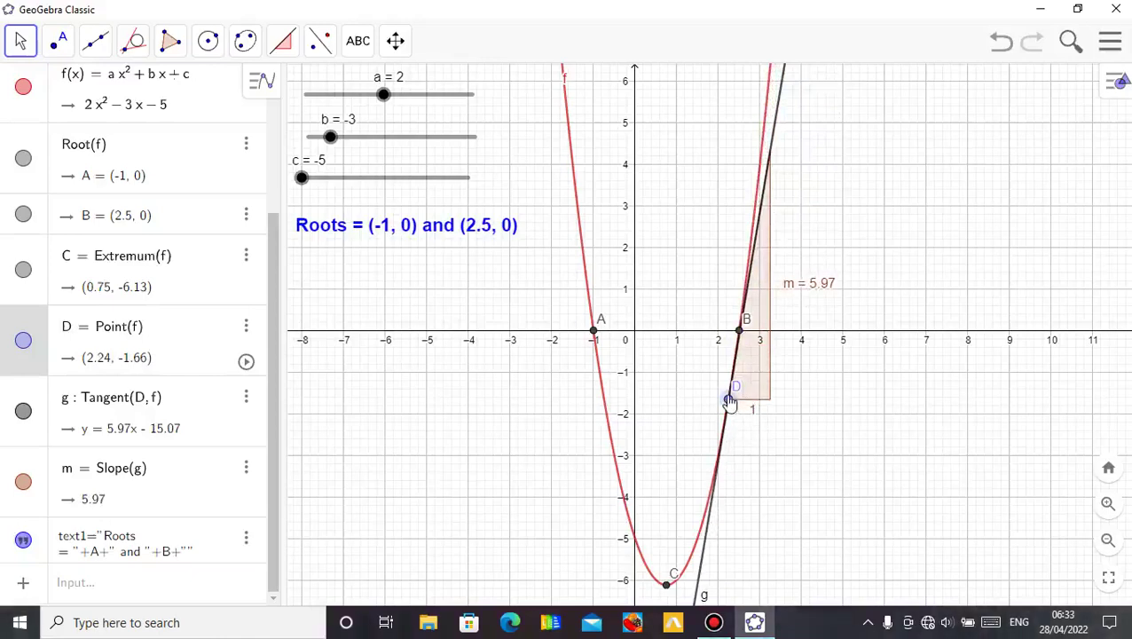
pyautogui.moveTo(727, 400); pyautogui.dragTo(533, 346)
pyautogui.moveTo(687, 495); pyautogui.dragTo(682, 480)
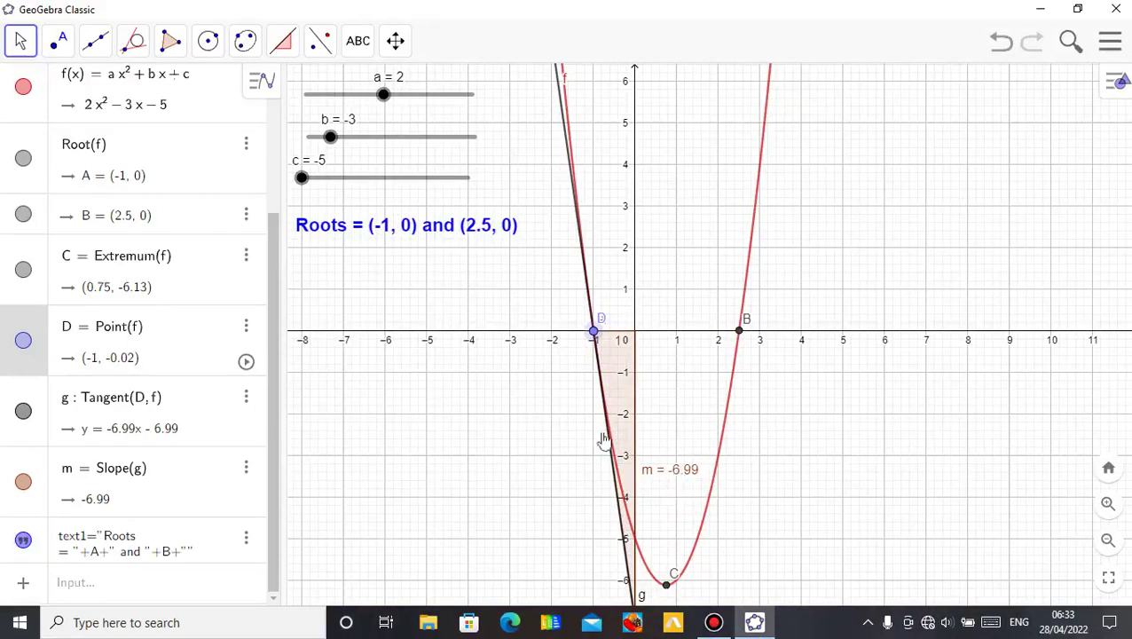
pyautogui.moveTo(594, 339); pyautogui.dragTo(609, 434)
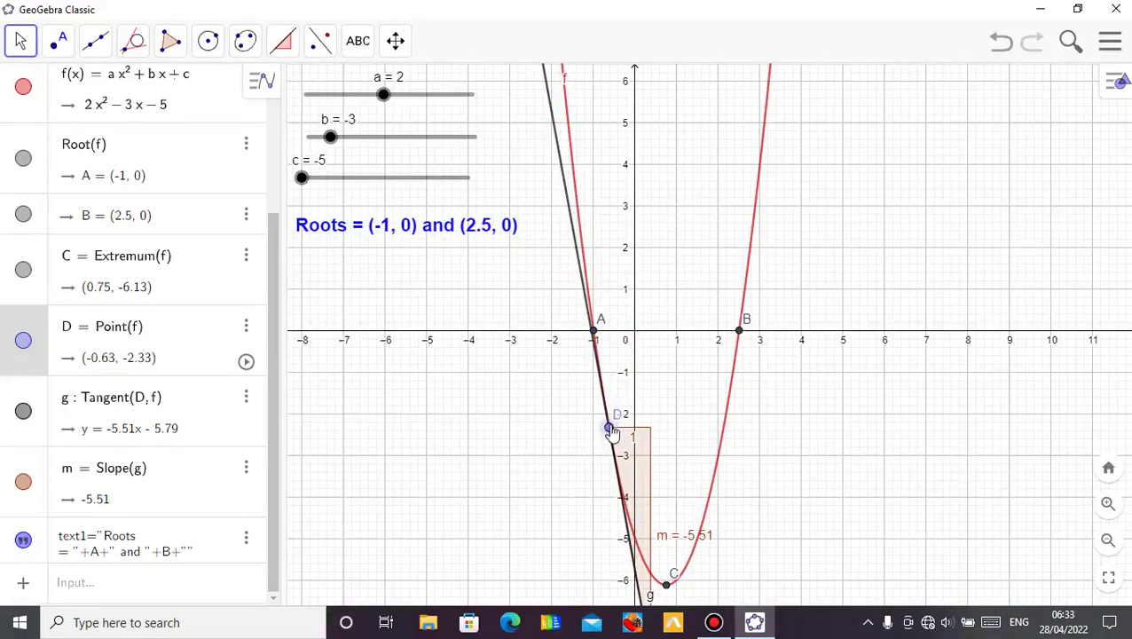
pyautogui.moveTo(611, 433); pyautogui.dragTo(723, 460)
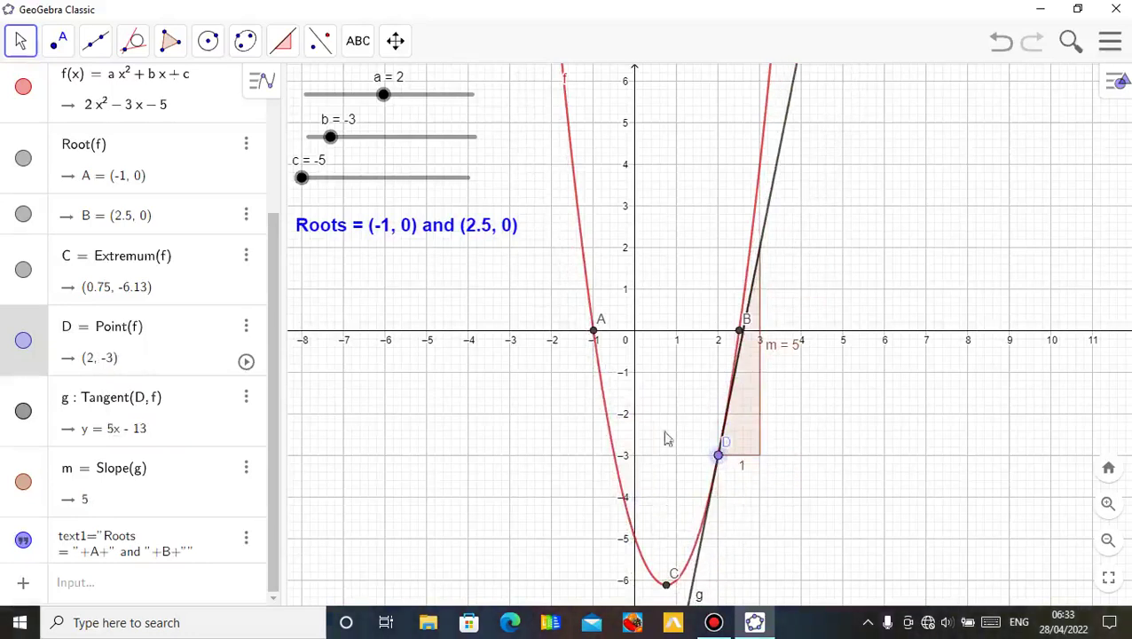
# Close the Algebra view and move the roots text back beneath the sliders
pyautogui.click(252, 93)
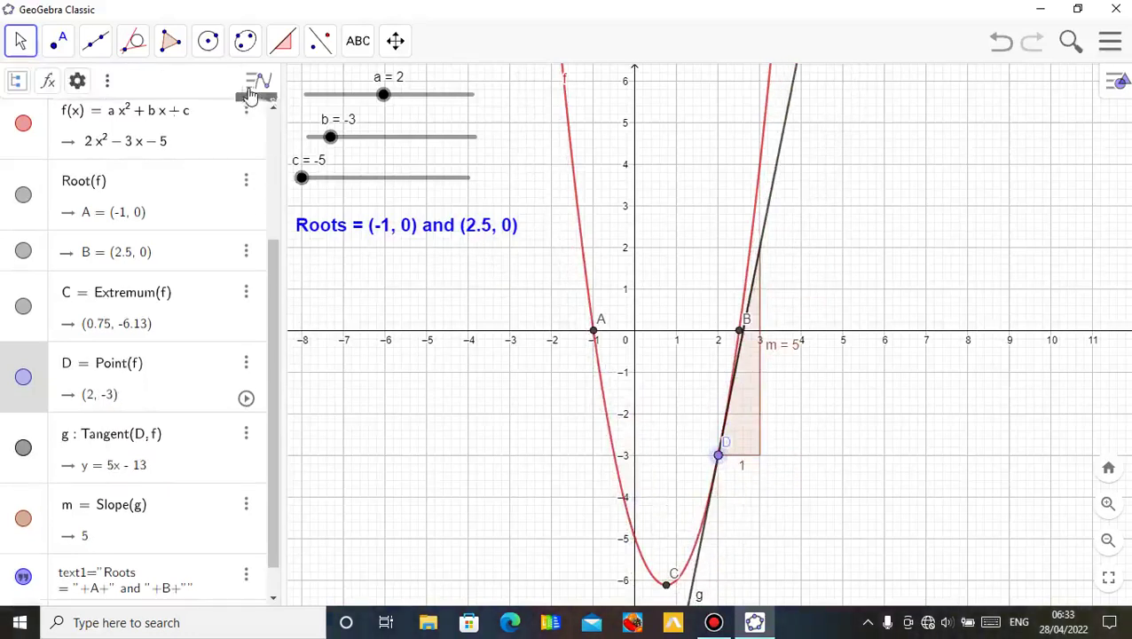
pyautogui.click(107, 83)
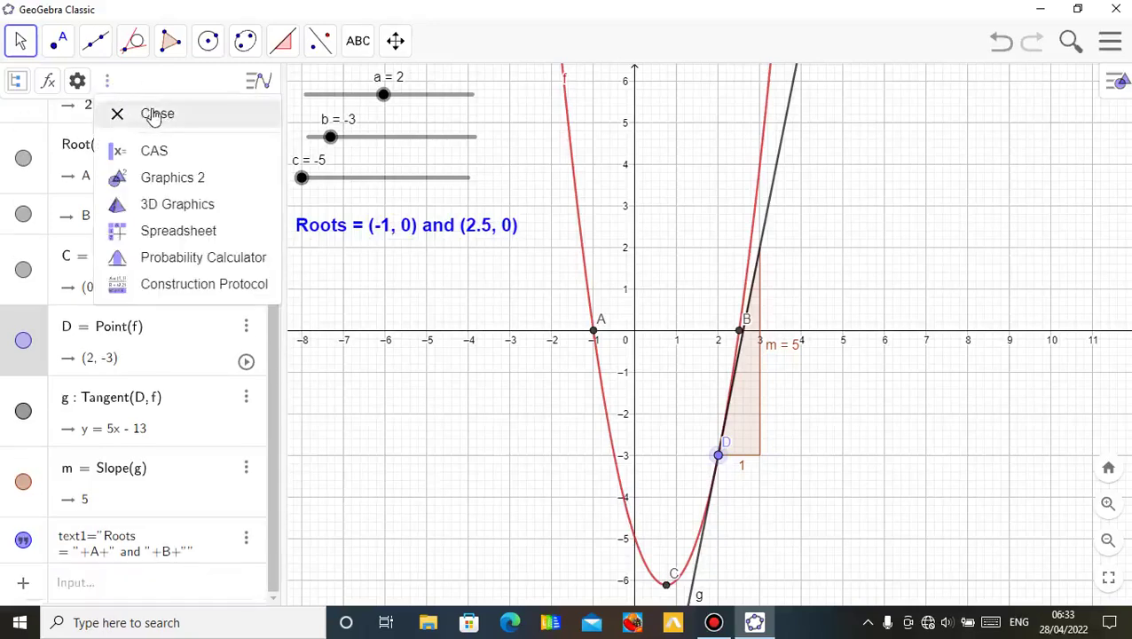
pyautogui.click(147, 113)
pyautogui.moveTo(373, 207); pyautogui.dragTo(571, 230)
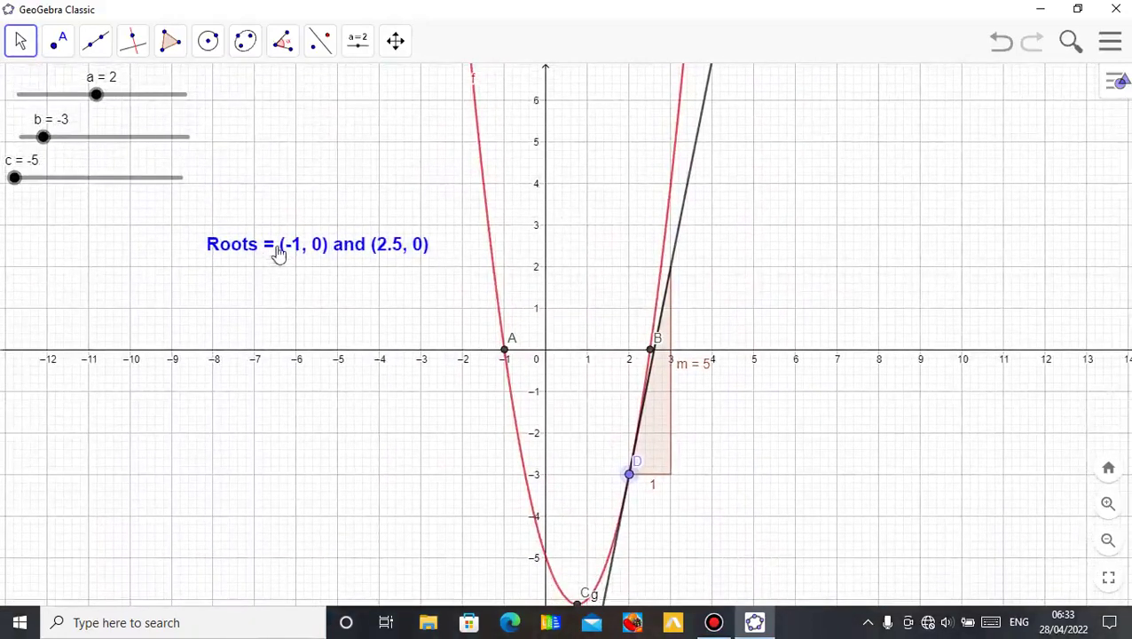
pyautogui.moveTo(272, 253); pyautogui.dragTo(96, 248)
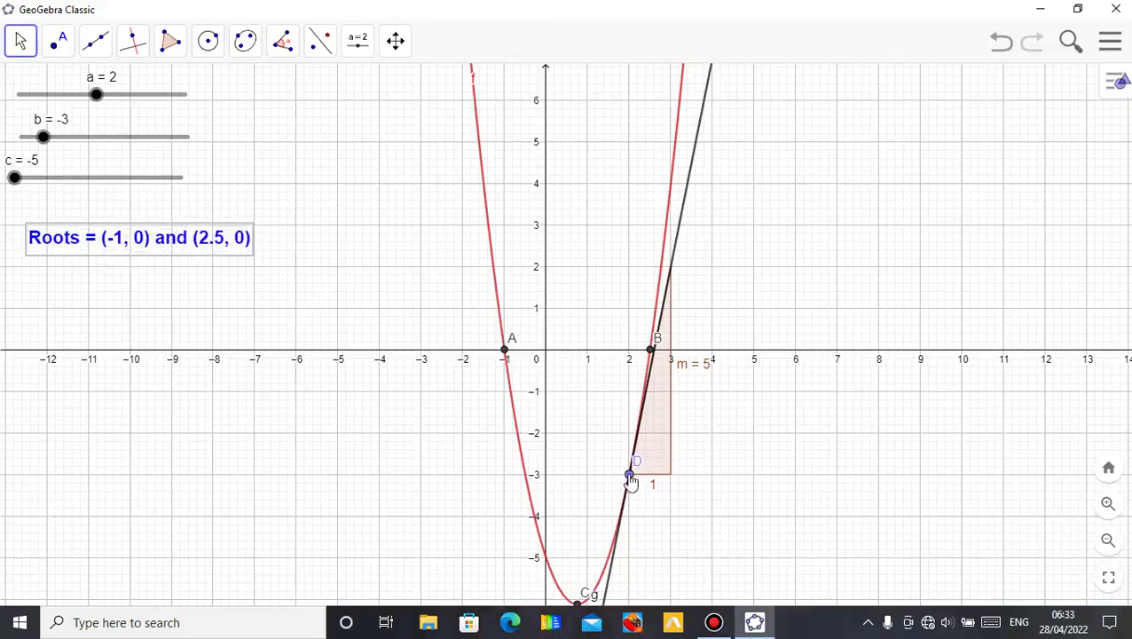
# Delete point D together with its tangent and slope, and reposition the roots text just below the c slider
pyautogui.rightClick(629, 477)
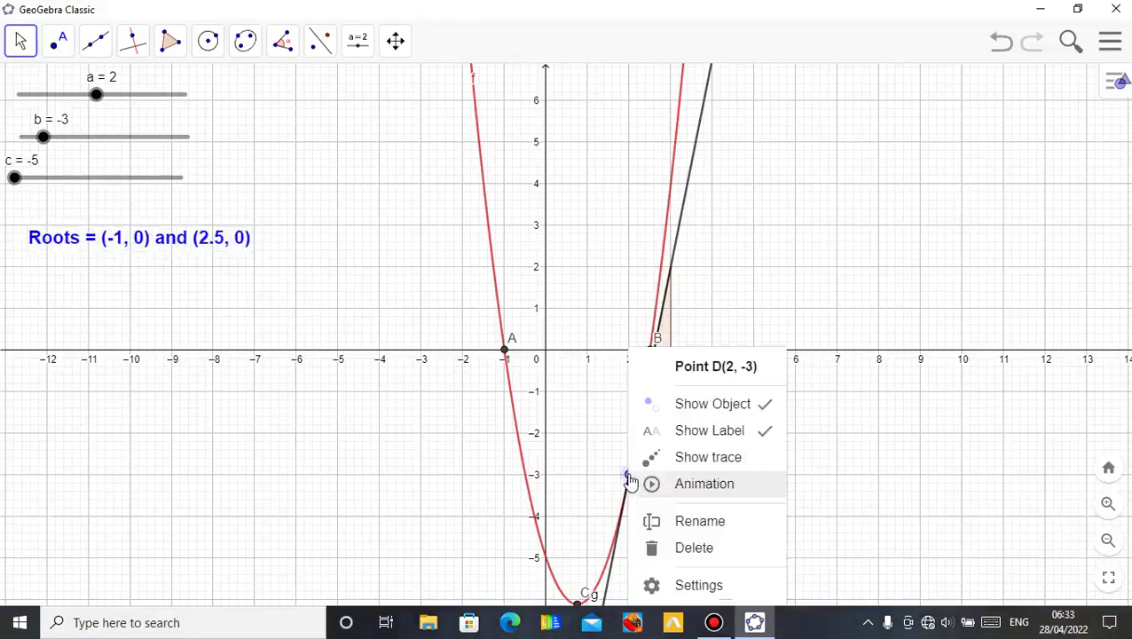
pyautogui.click(723, 549)
pyautogui.moveTo(789, 446); pyautogui.dragTo(770, 400)
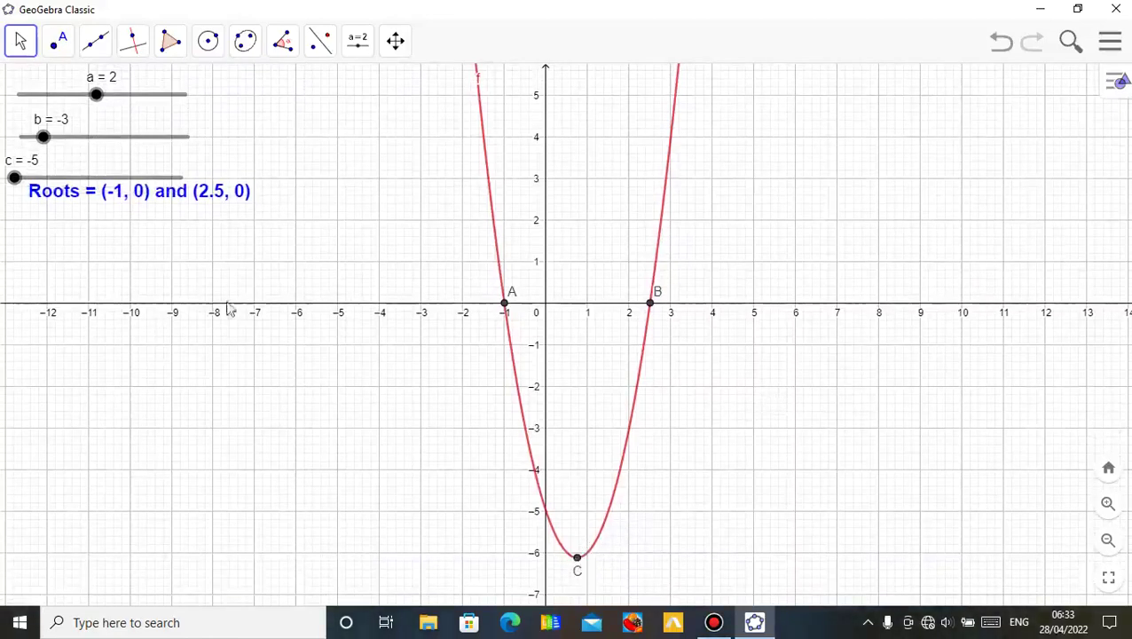
pyautogui.moveTo(223, 194); pyautogui.dragTo(216, 221)
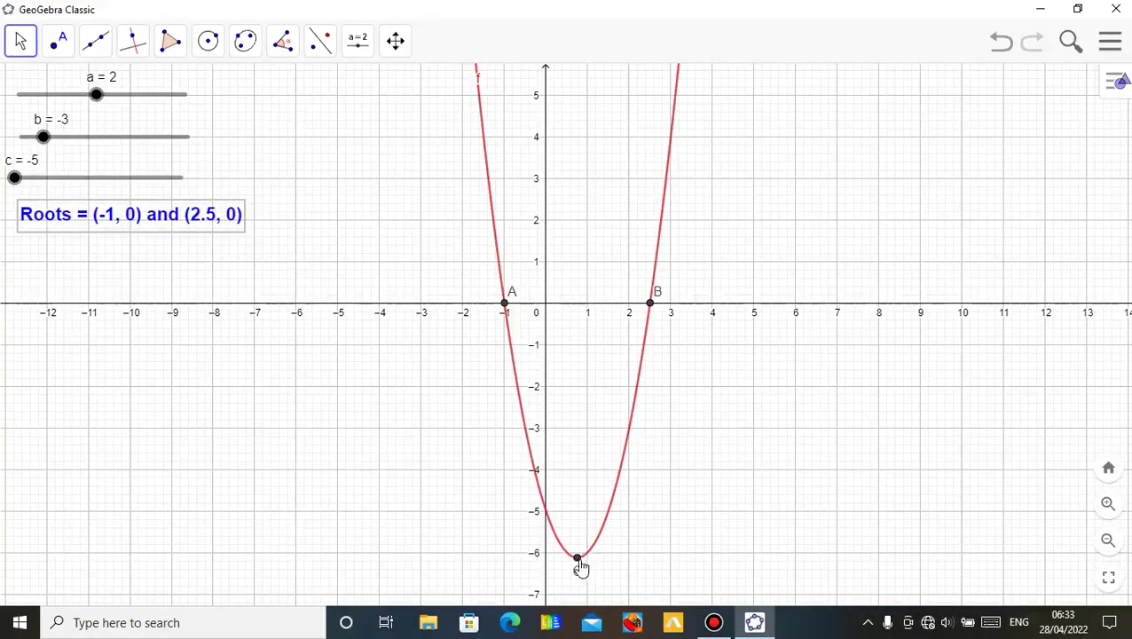
# Add a dynamic text below the roots text reading "minimum value = " followed by the linked object C
pyautogui.click(359, 41)
pyautogui.click(381, 124)
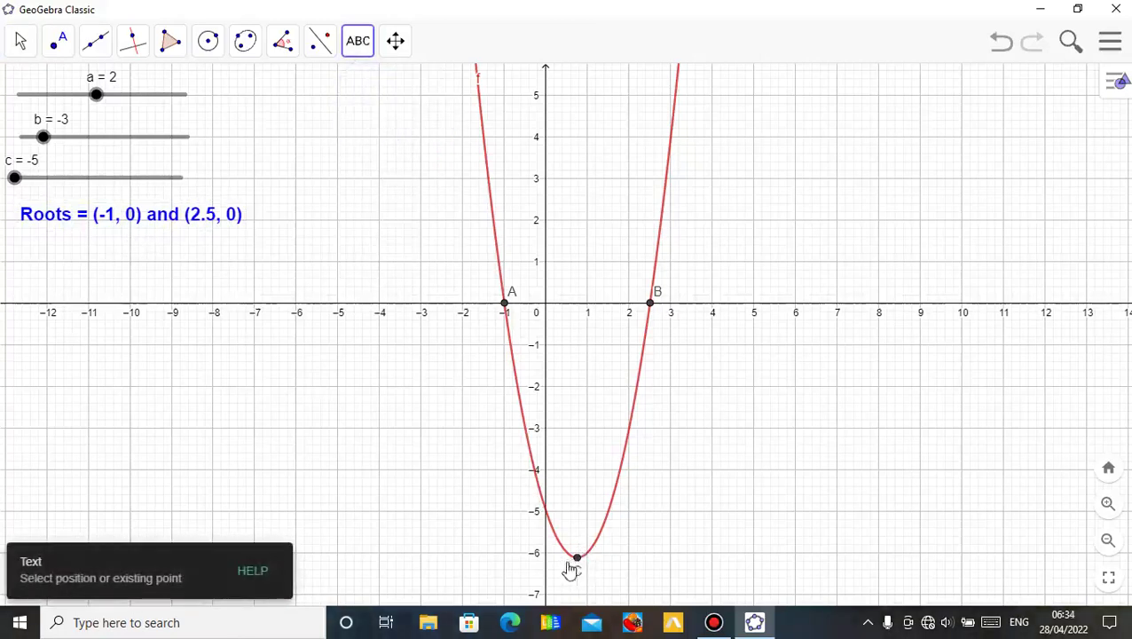
pyautogui.click(24, 270)
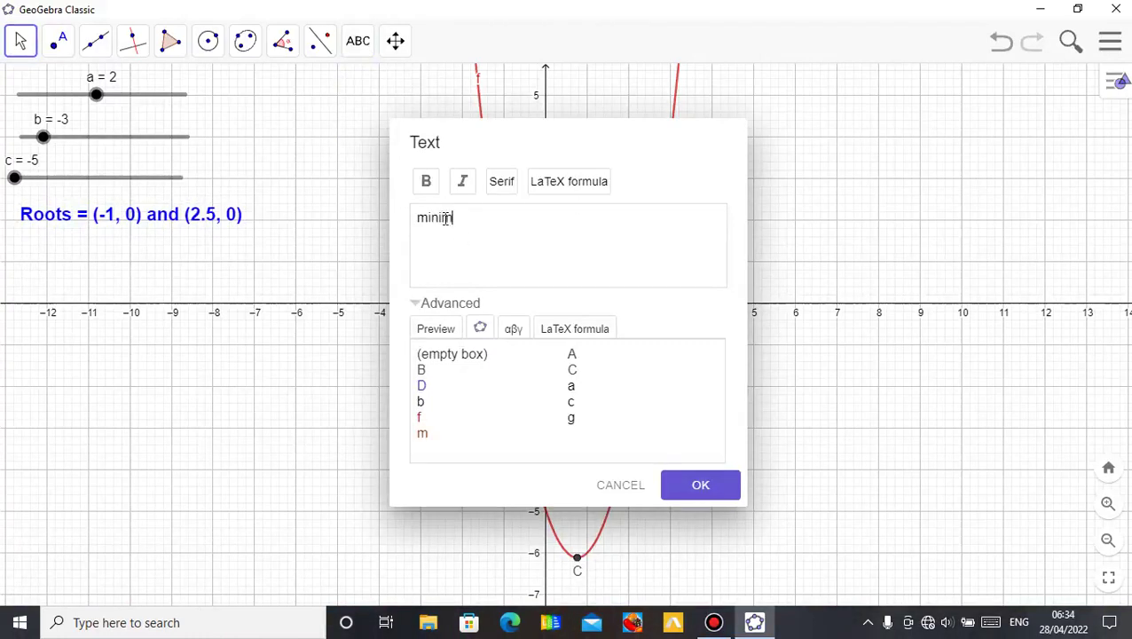
pyautogui.write('minimum va')
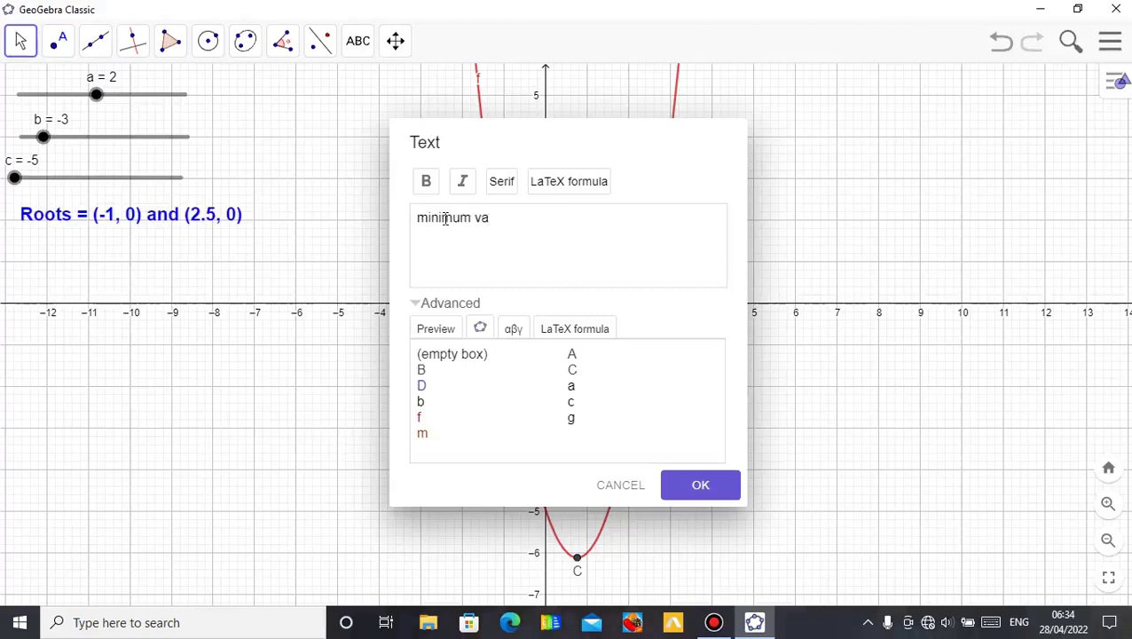
pyautogui.write('lue =')
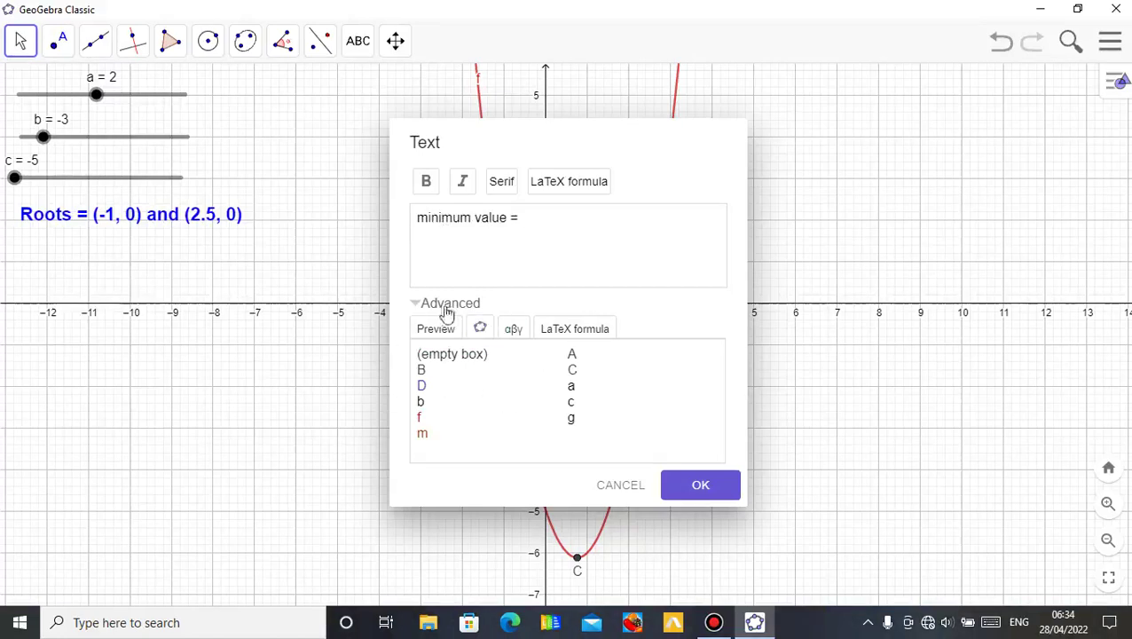
pyautogui.click(572, 371)
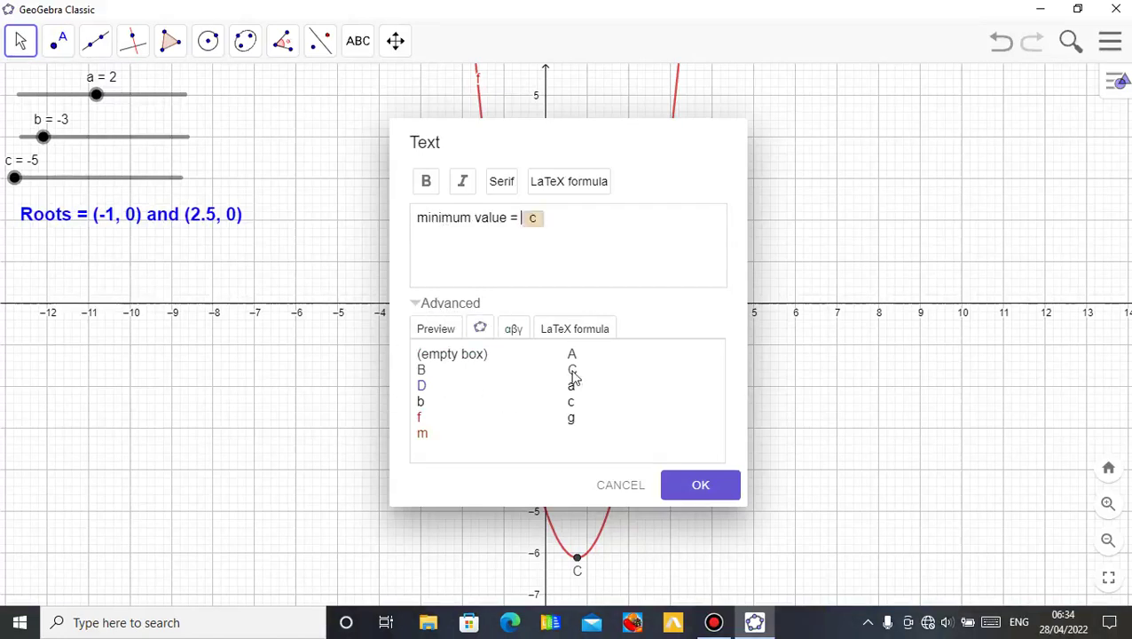
pyautogui.click(677, 489)
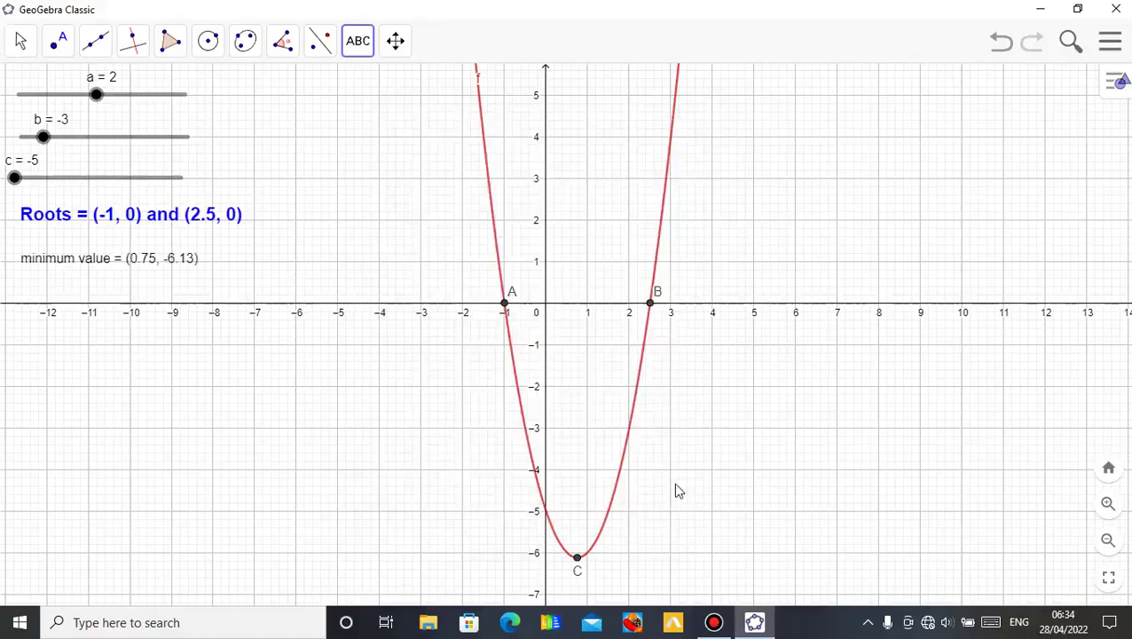
pyautogui.click(151, 268)
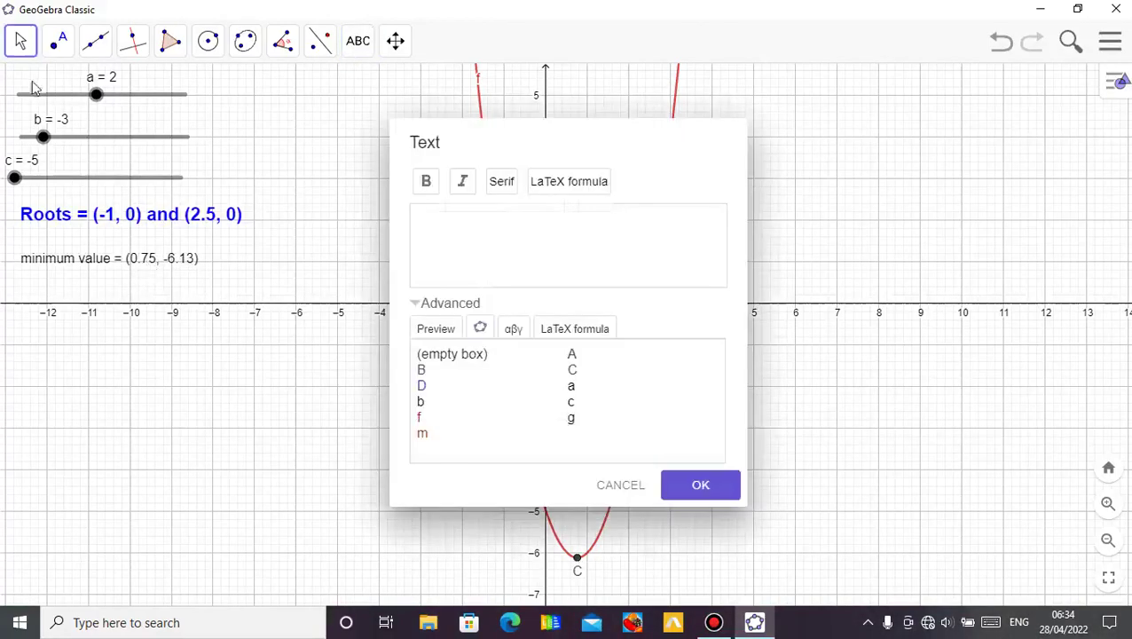
pyautogui.click(622, 485)
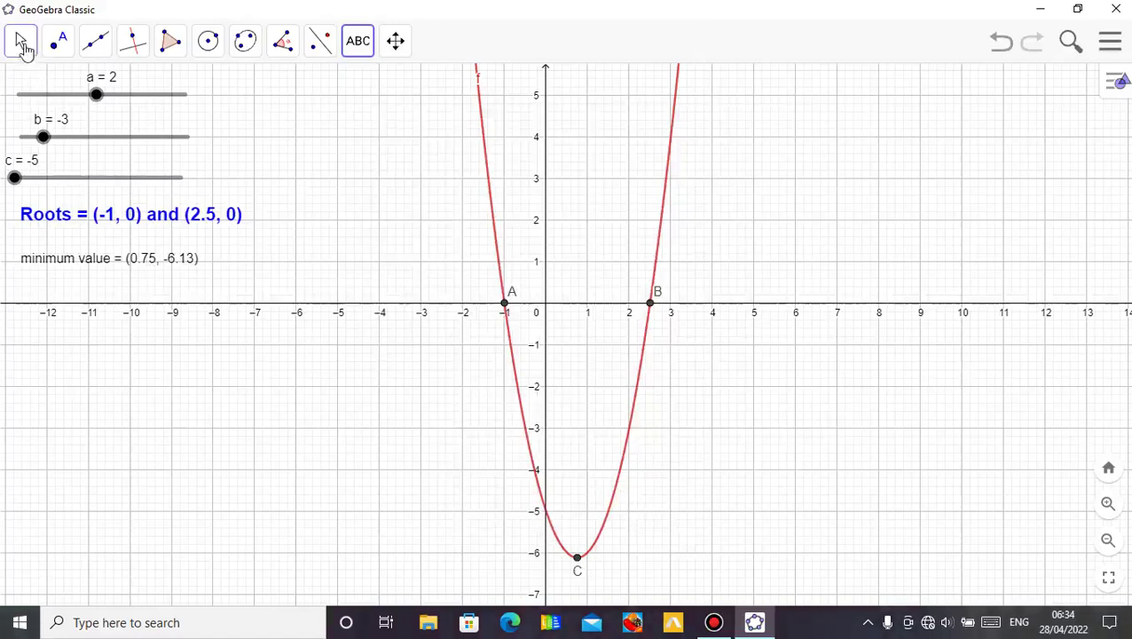
# Set the minimum value text to Medium size and nudge it slightly toward the graph's outer edge beneath the roots text
pyautogui.click(23, 49)
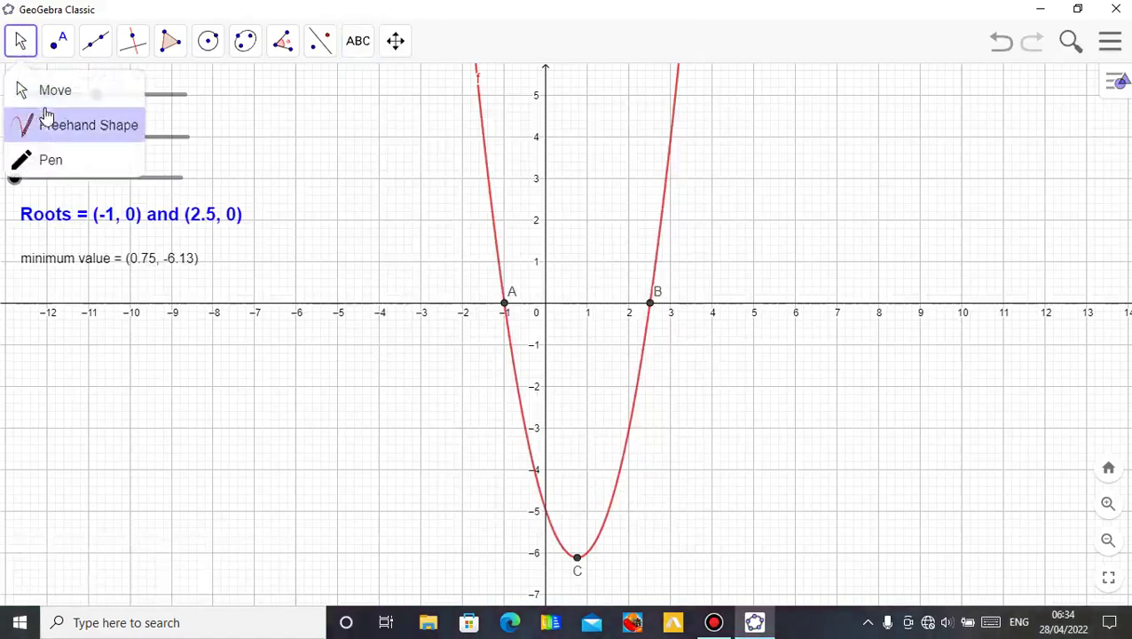
pyautogui.click(45, 91)
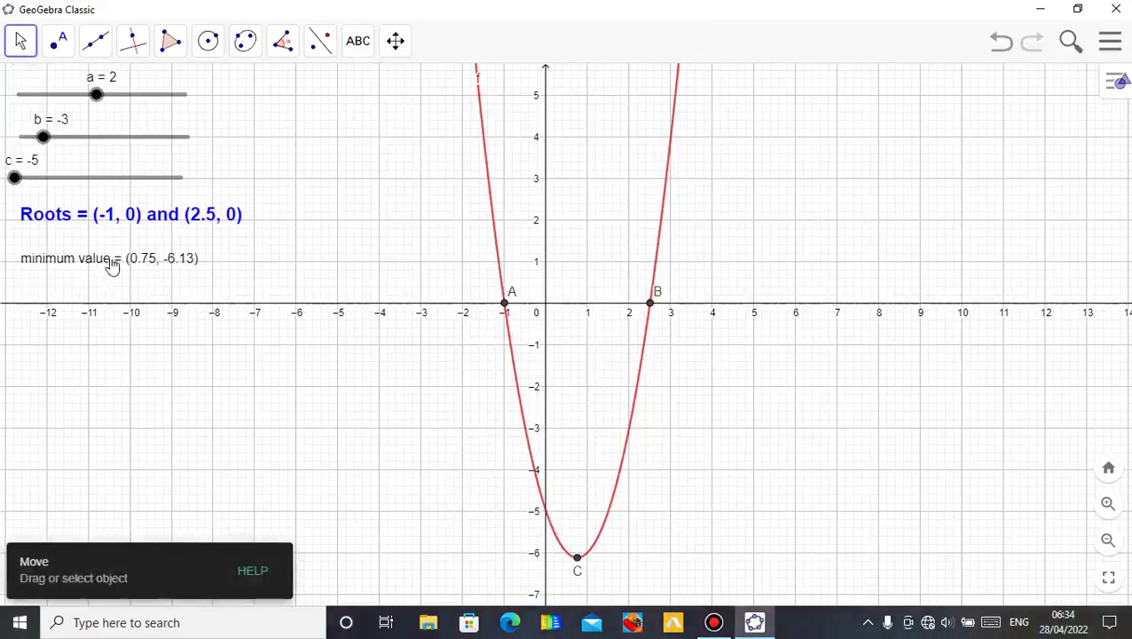
pyautogui.click(116, 263)
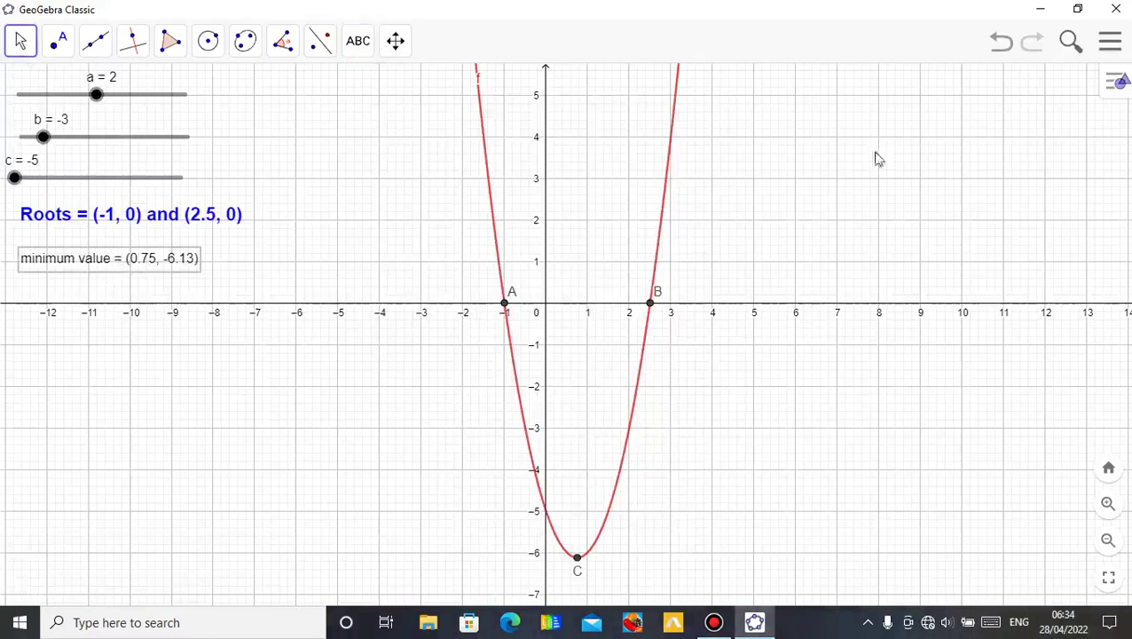
pyautogui.click(1114, 85)
pyautogui.click(953, 82)
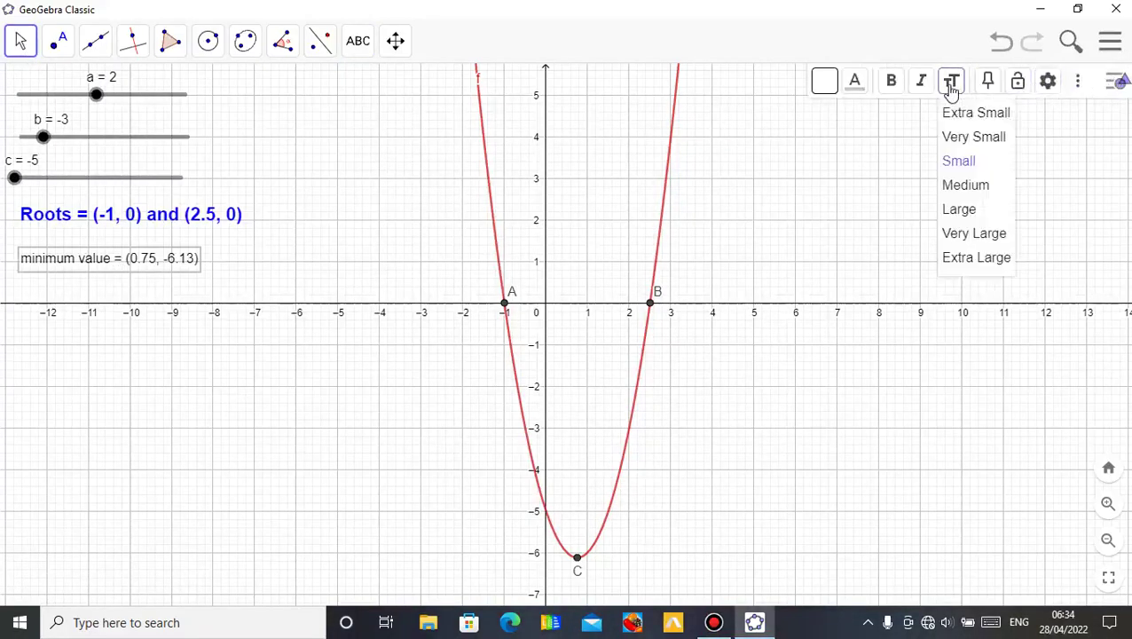
pyautogui.click(973, 190)
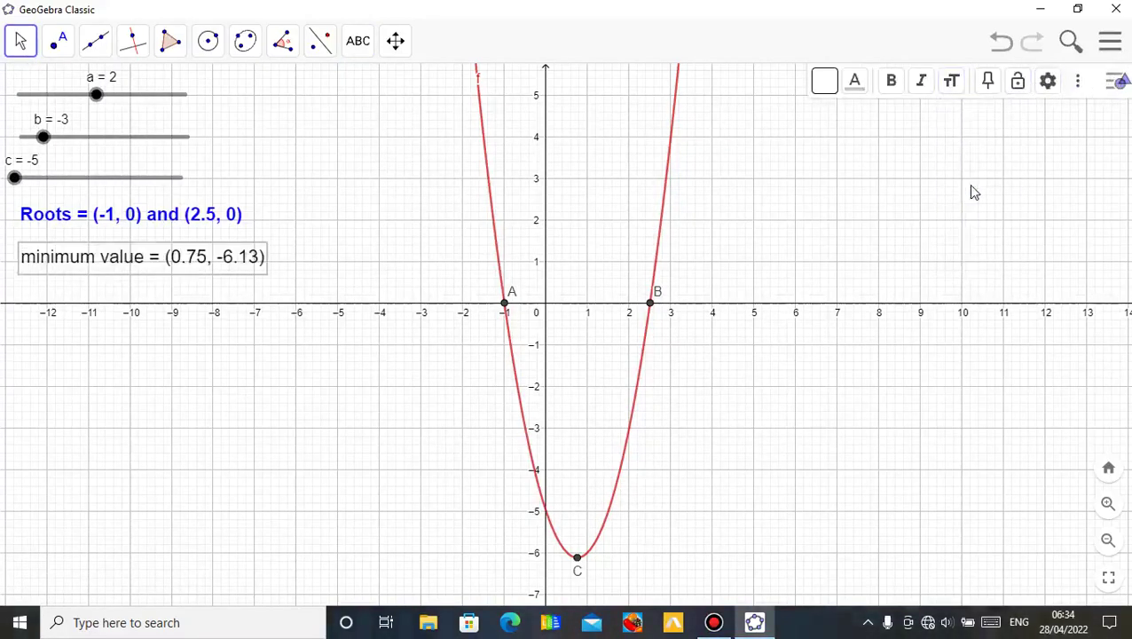
pyautogui.click(329, 280)
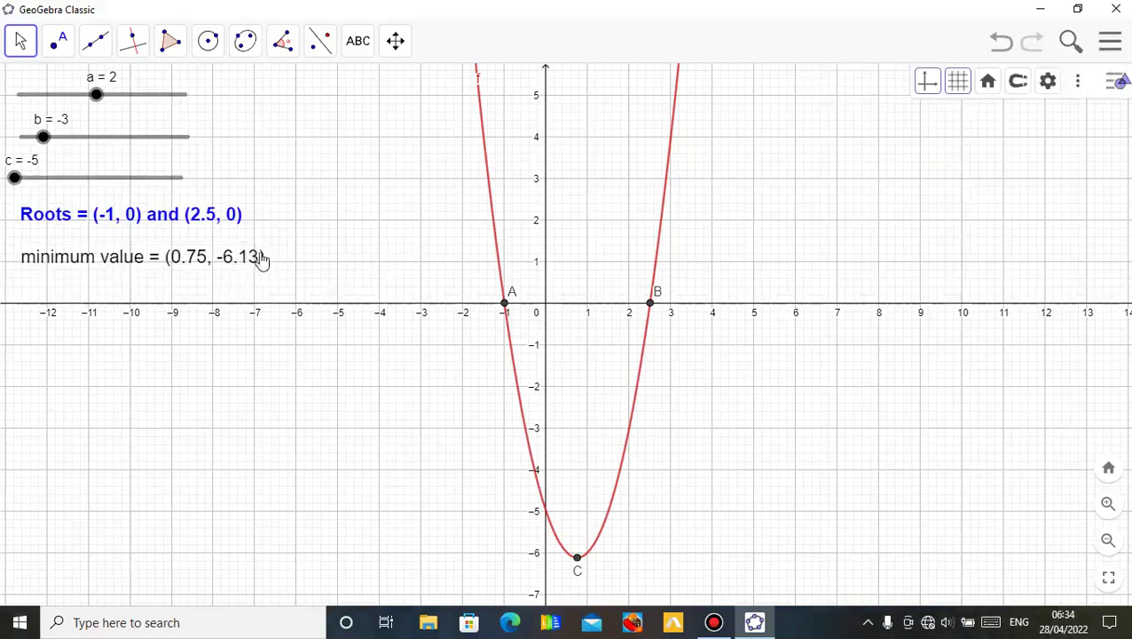
pyautogui.click(260, 258)
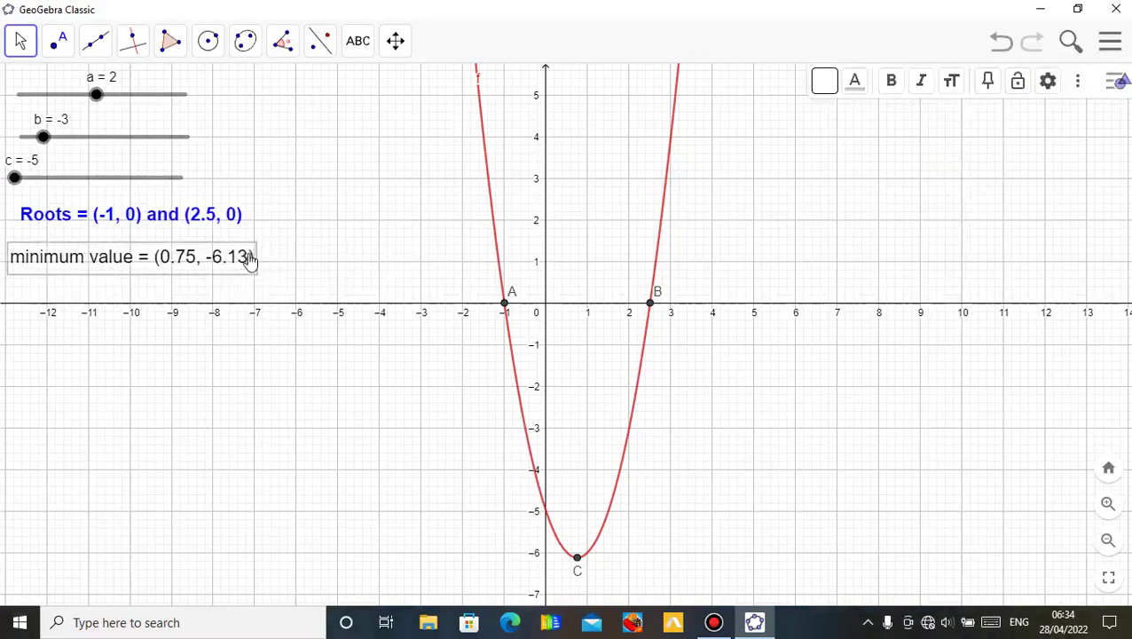
# Change the colour of the parabola f to black
pyautogui.click(496, 225)
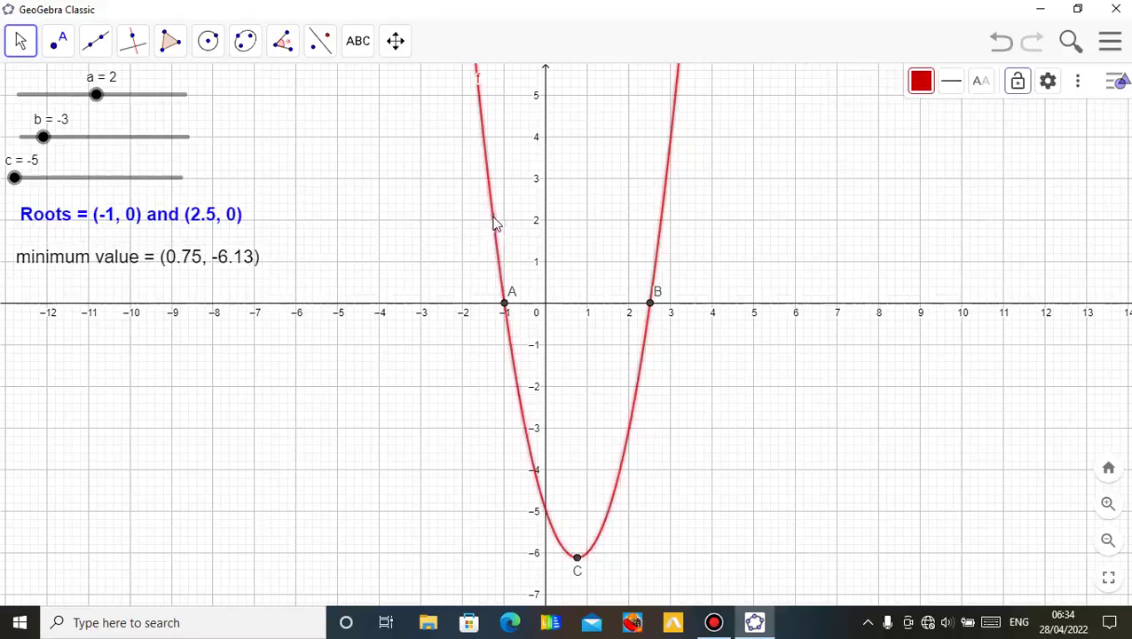
pyautogui.click(917, 87)
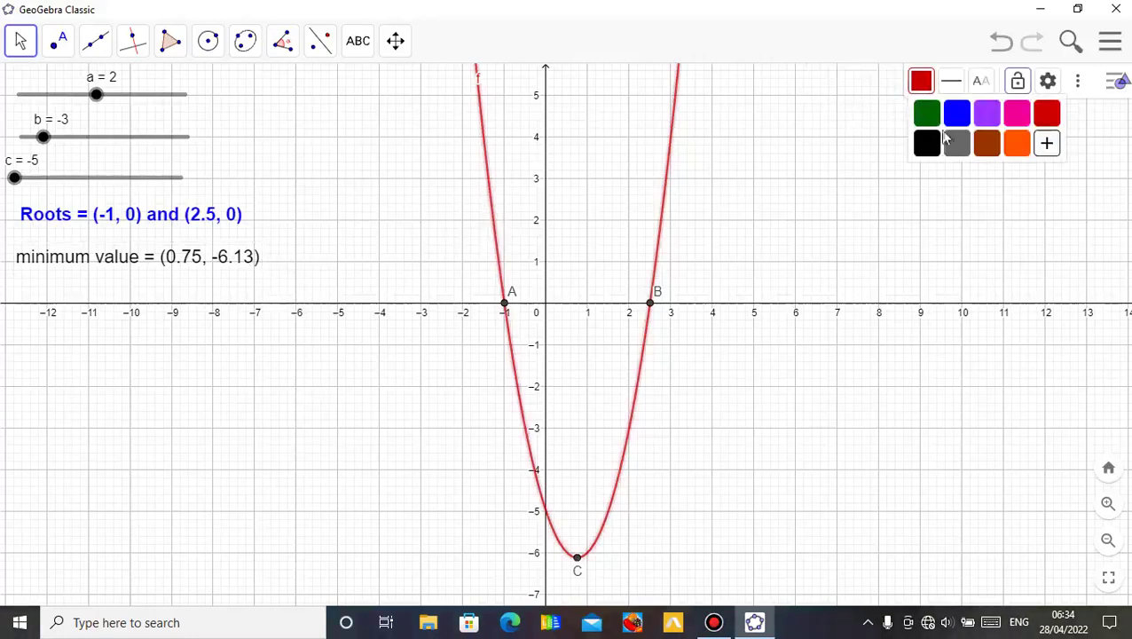
pyautogui.click(930, 146)
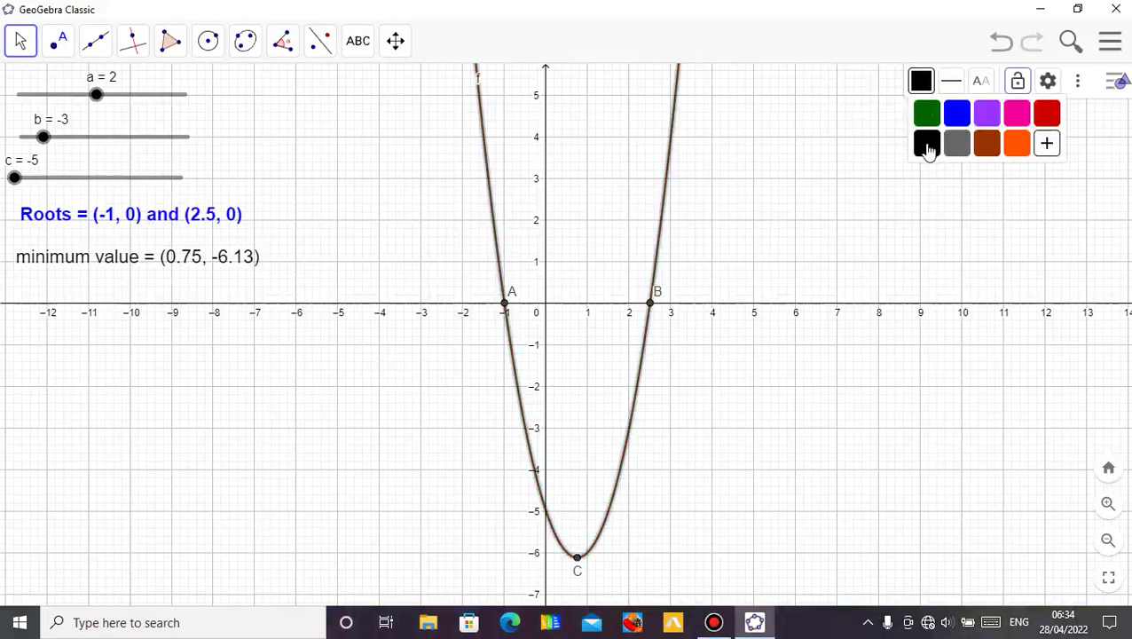
pyautogui.click(763, 223)
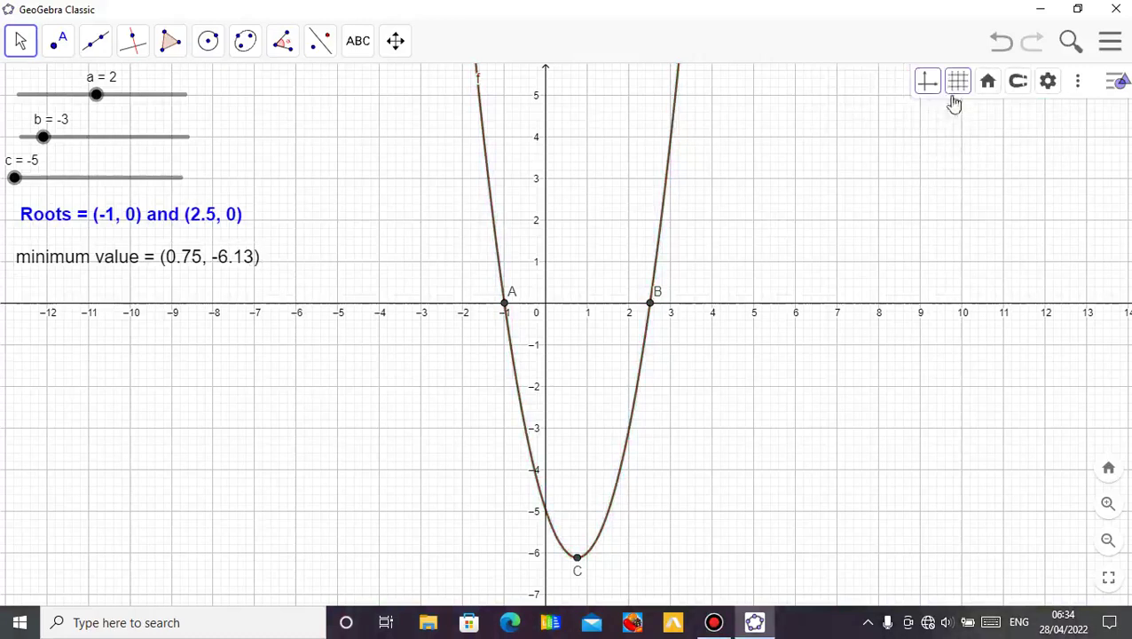
# Select the parabola f again and open its context options
pyautogui.click(664, 215)
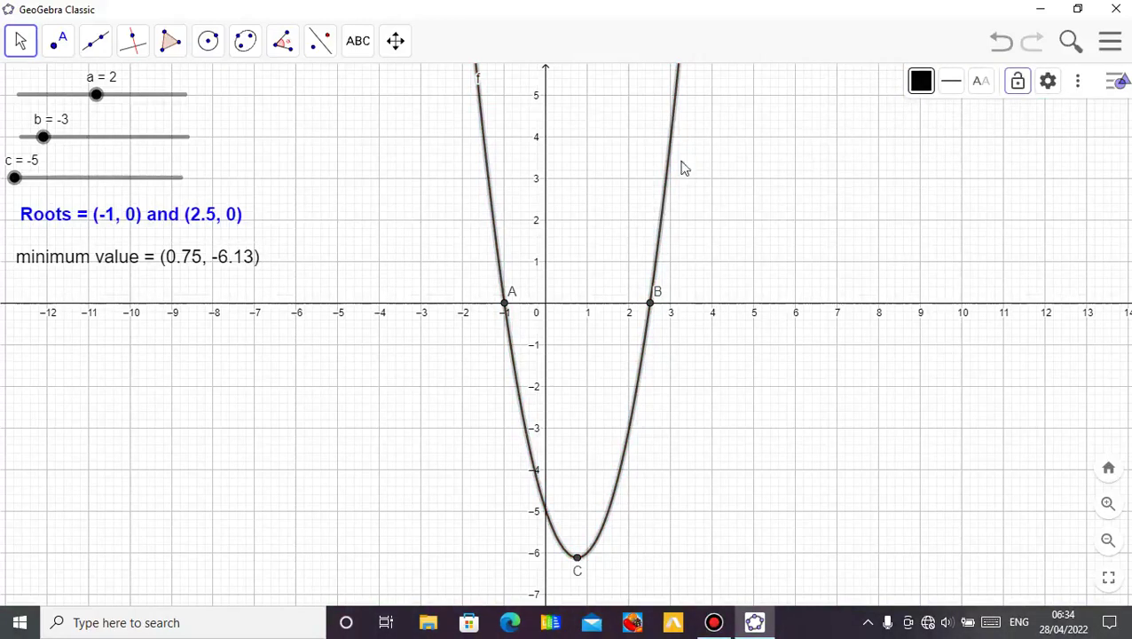
pyautogui.rightClick(669, 175)
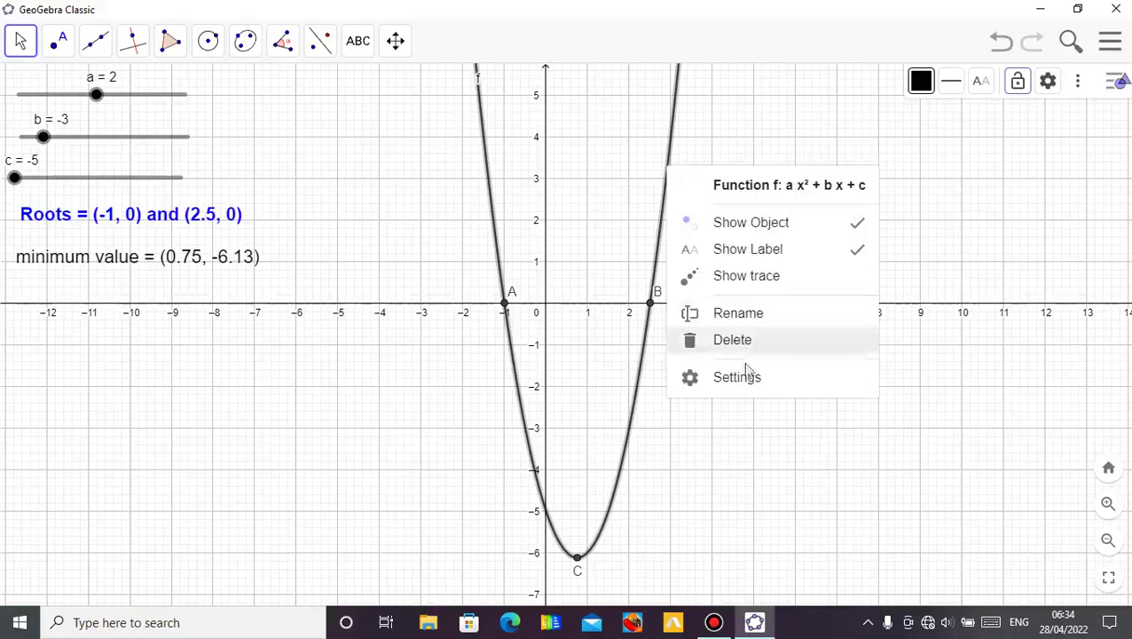
# Set the line style of parabola f to dashed
pyautogui.click(769, 89)
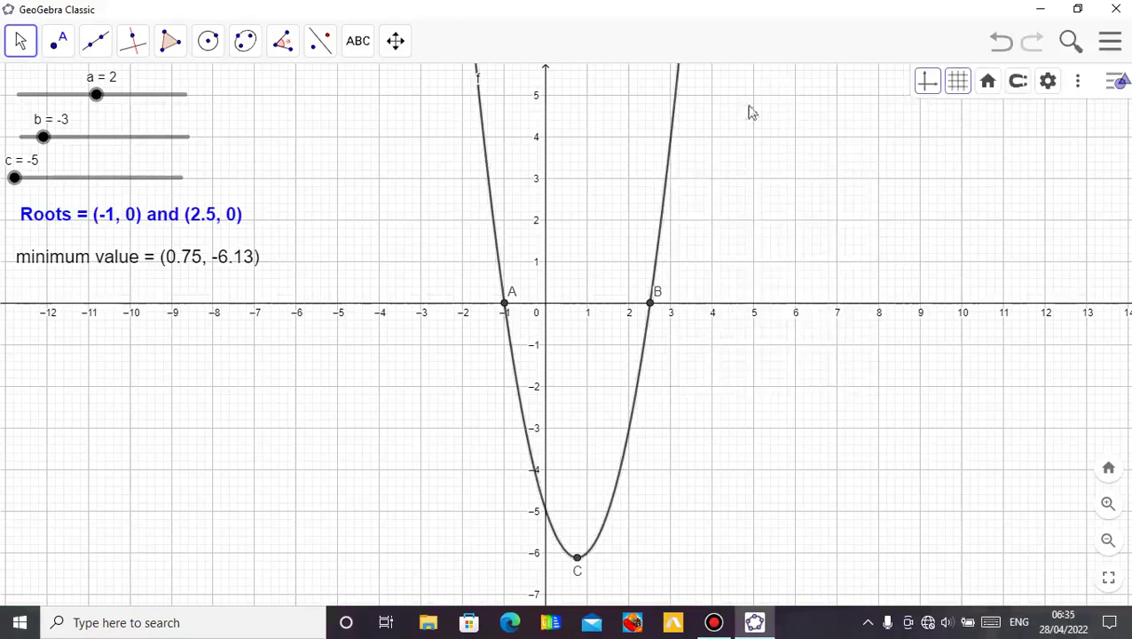
pyautogui.click(672, 140)
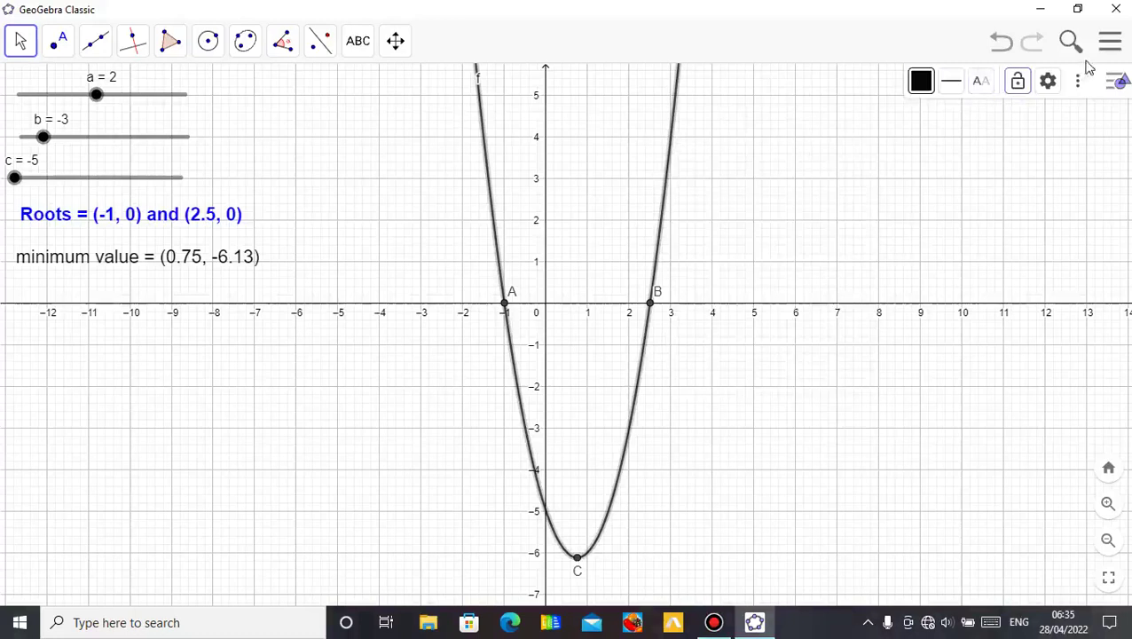
pyautogui.click(1115, 82)
pyautogui.click(1114, 82)
pyautogui.click(953, 85)
pyautogui.click(989, 121)
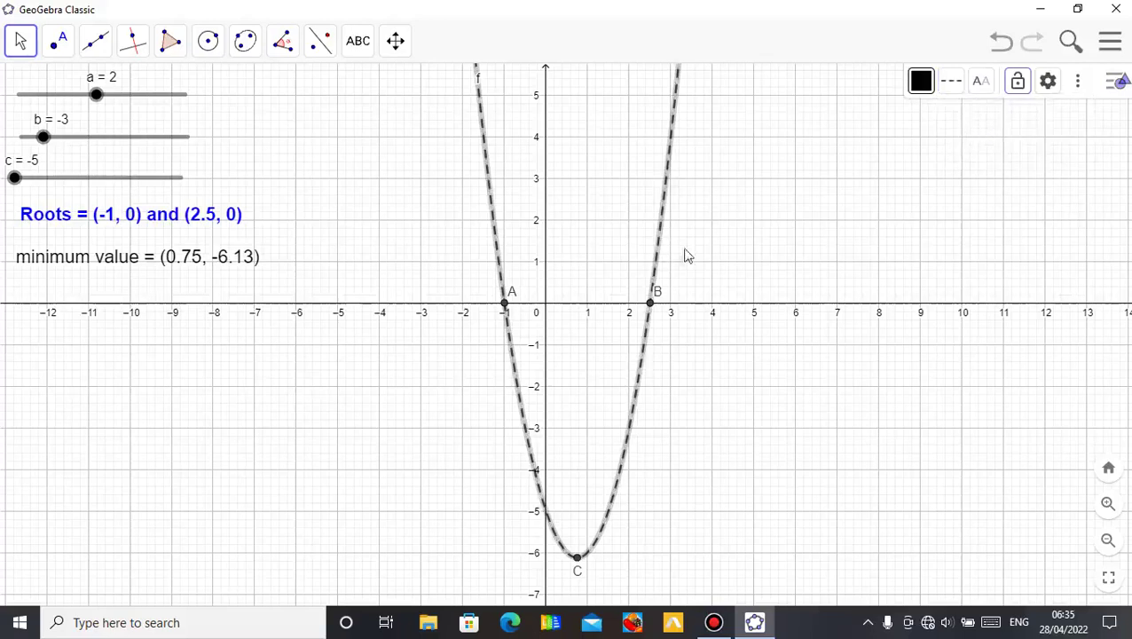
pyautogui.click(743, 259)
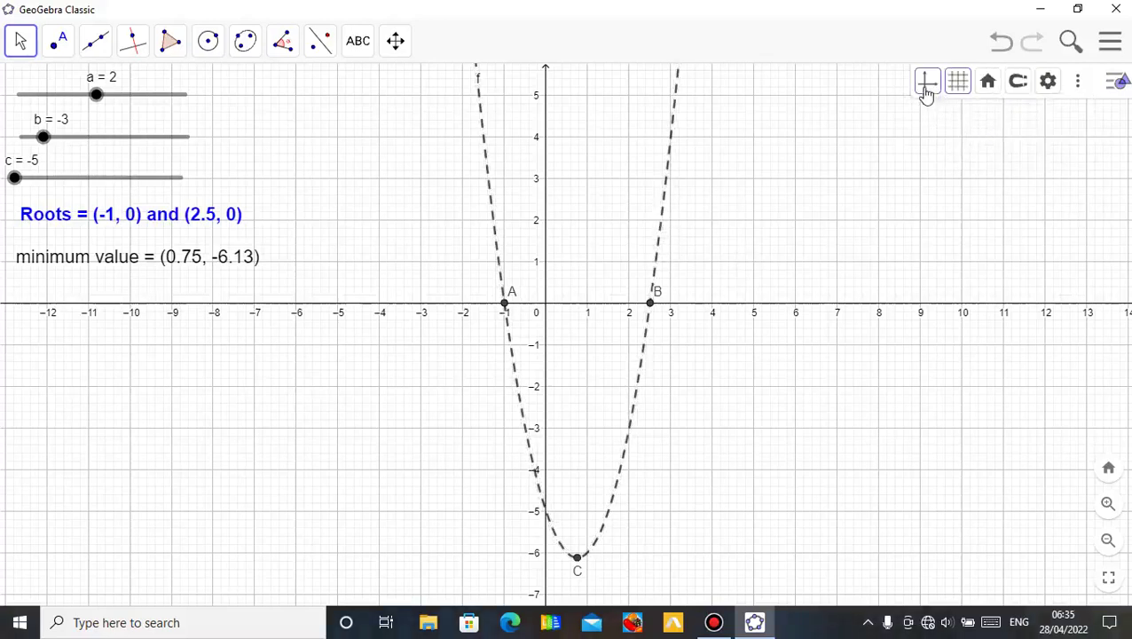
# Return parabola f to a solid line style and check its available colours
pyautogui.click(669, 178)
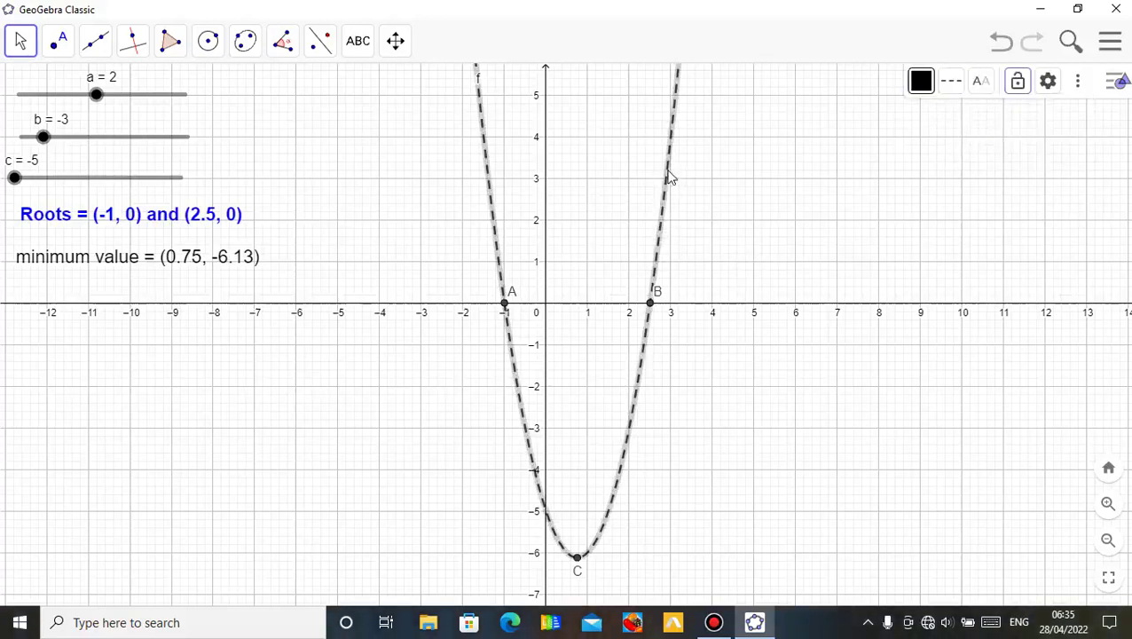
pyautogui.click(952, 89)
pyautogui.click(957, 112)
pyautogui.click(926, 92)
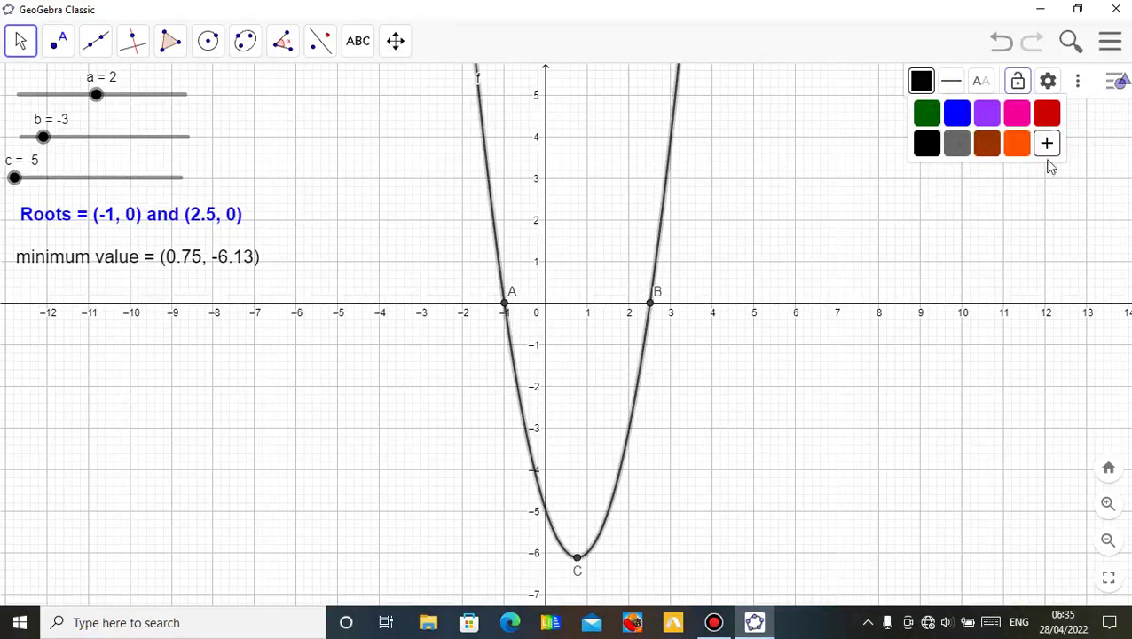
pyautogui.click(897, 215)
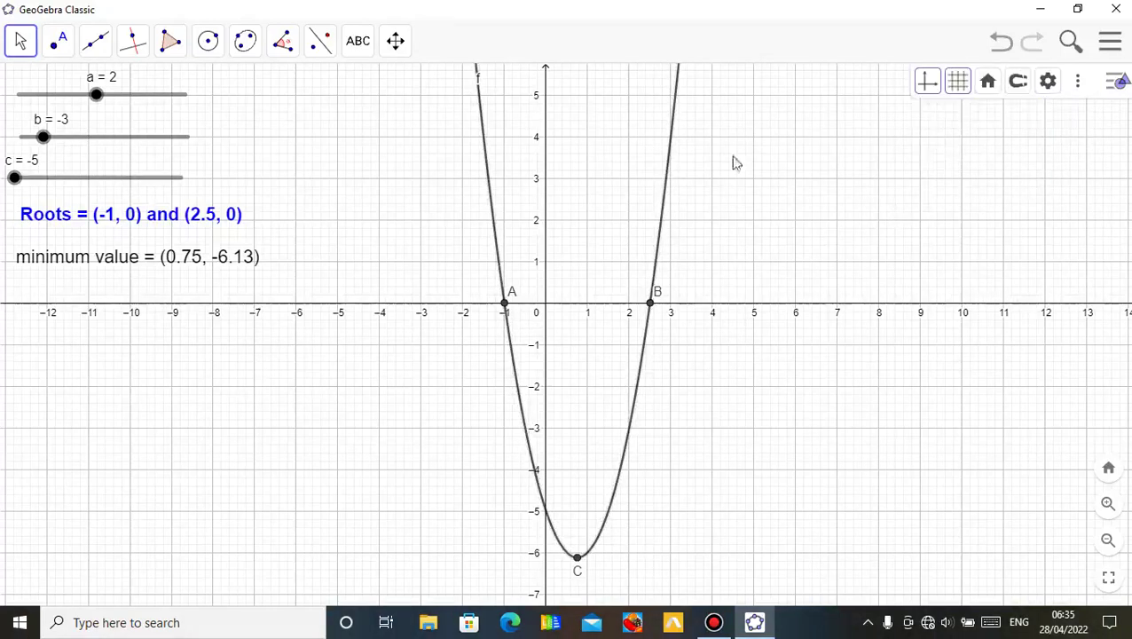
# Hide the graphics style bar and nudge the view vertically along the y-axis
pyautogui.click(1115, 81)
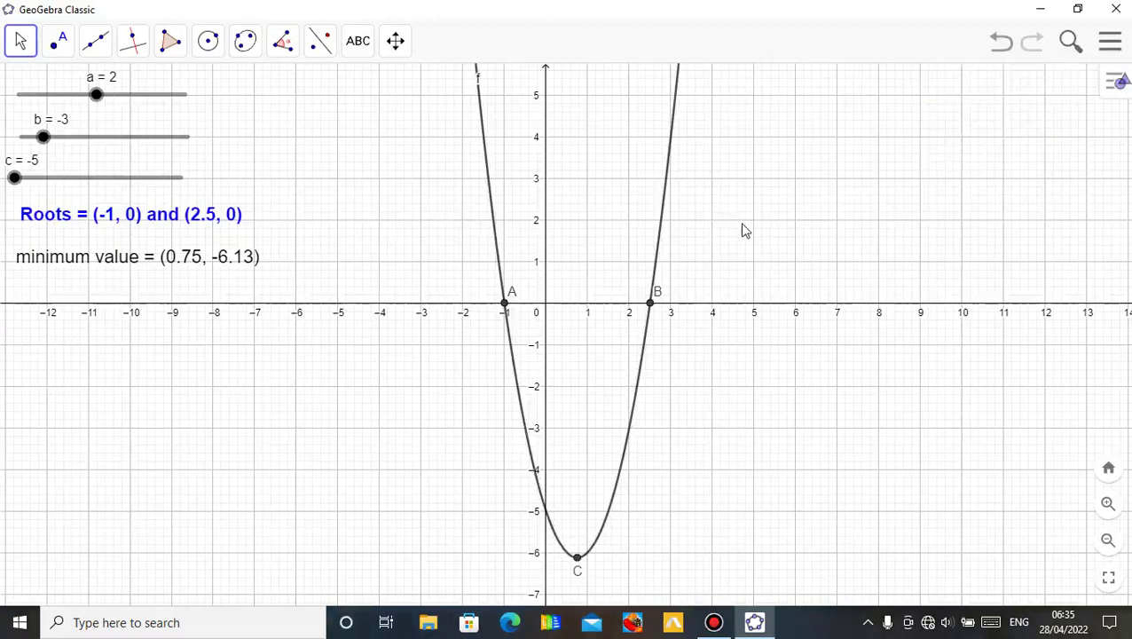
pyautogui.press('Up')
pyautogui.press('Up')
pyautogui.press('Up')
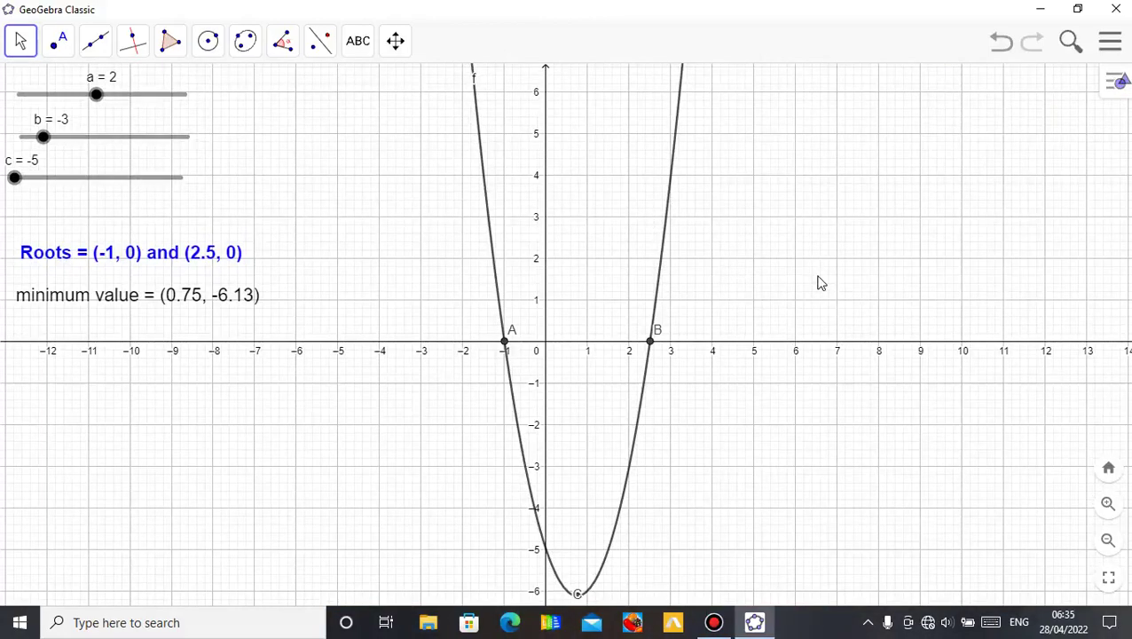
pyautogui.press('Down')
pyautogui.press('Down')
# Open the settings of the graphics view
pyautogui.rightClick(772, 234)
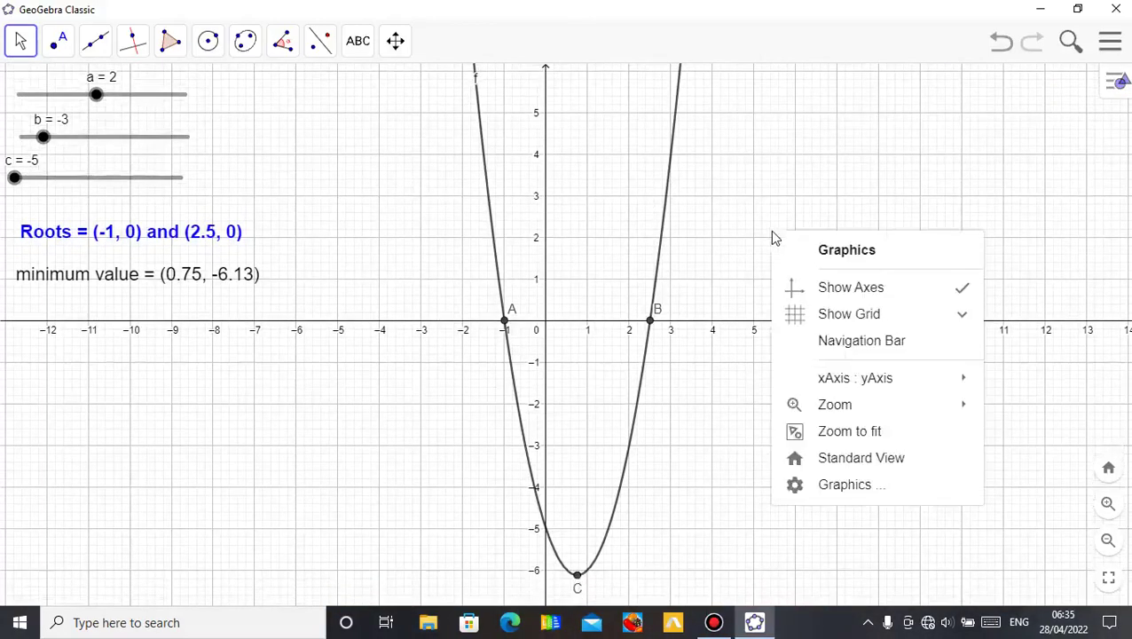
pyautogui.click(728, 181)
pyautogui.rightClick(728, 181)
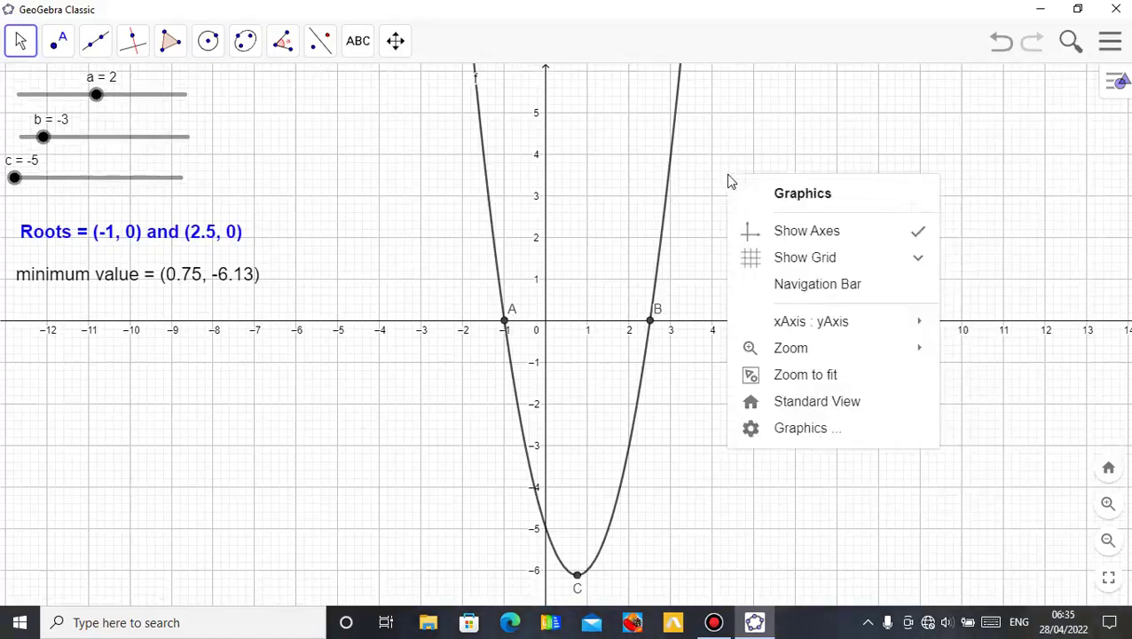
pyautogui.click(822, 435)
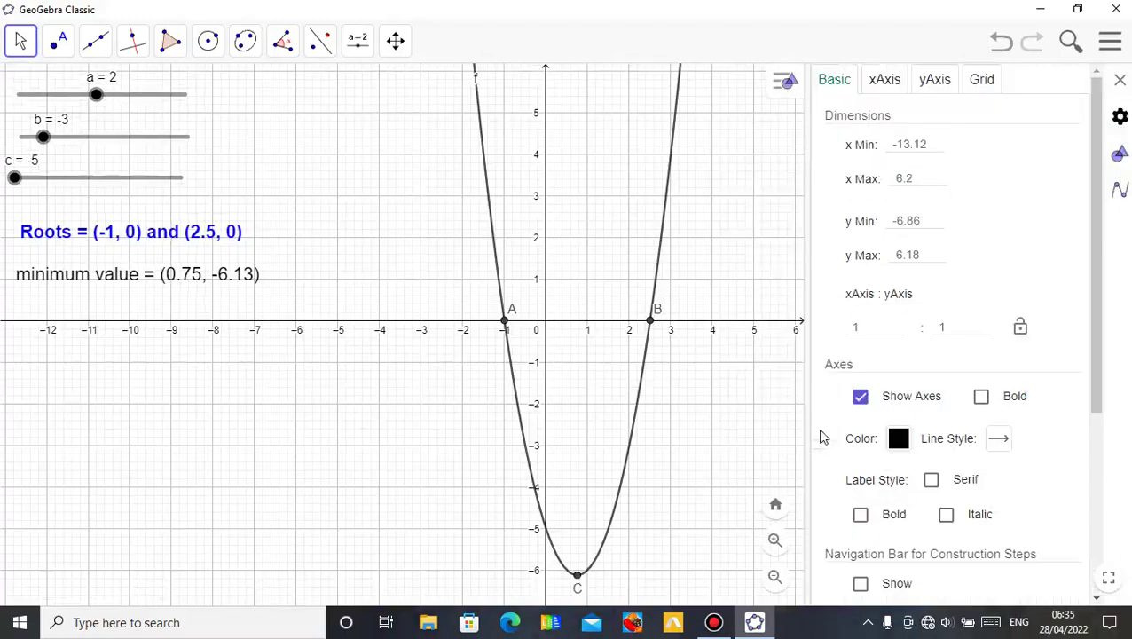
# Set the colour of the coordinate axes to red (#FF0000)
pyautogui.click(899, 439)
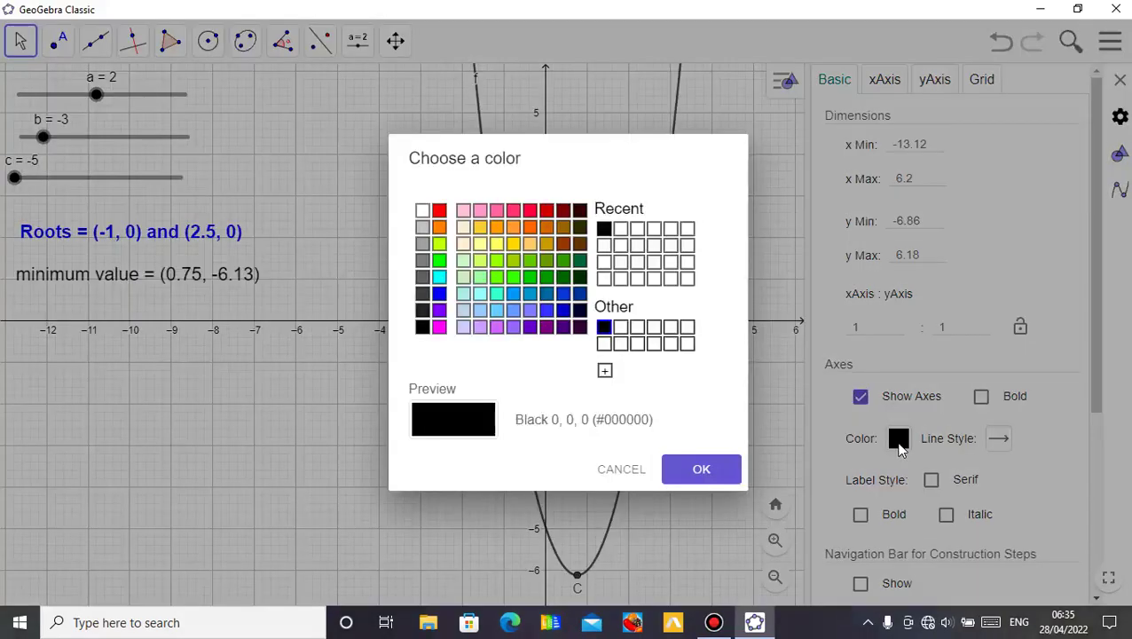
pyautogui.click(439, 210)
pyautogui.click(697, 467)
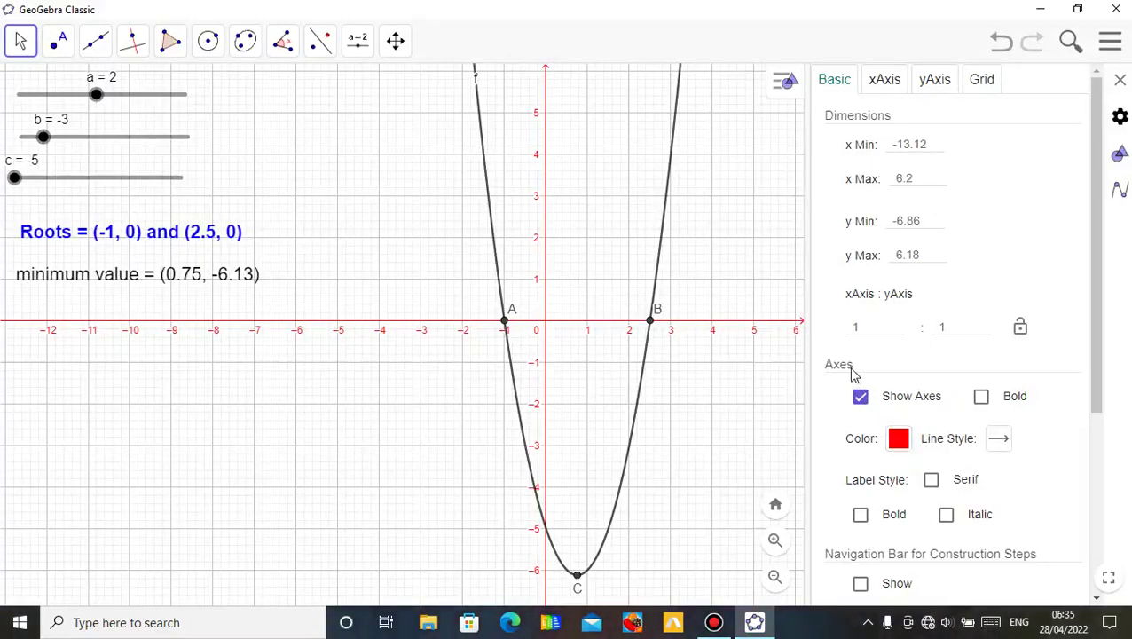
# Set the colour of the coordinate axes to Dark Gray (#202020)
pyautogui.click(899, 441)
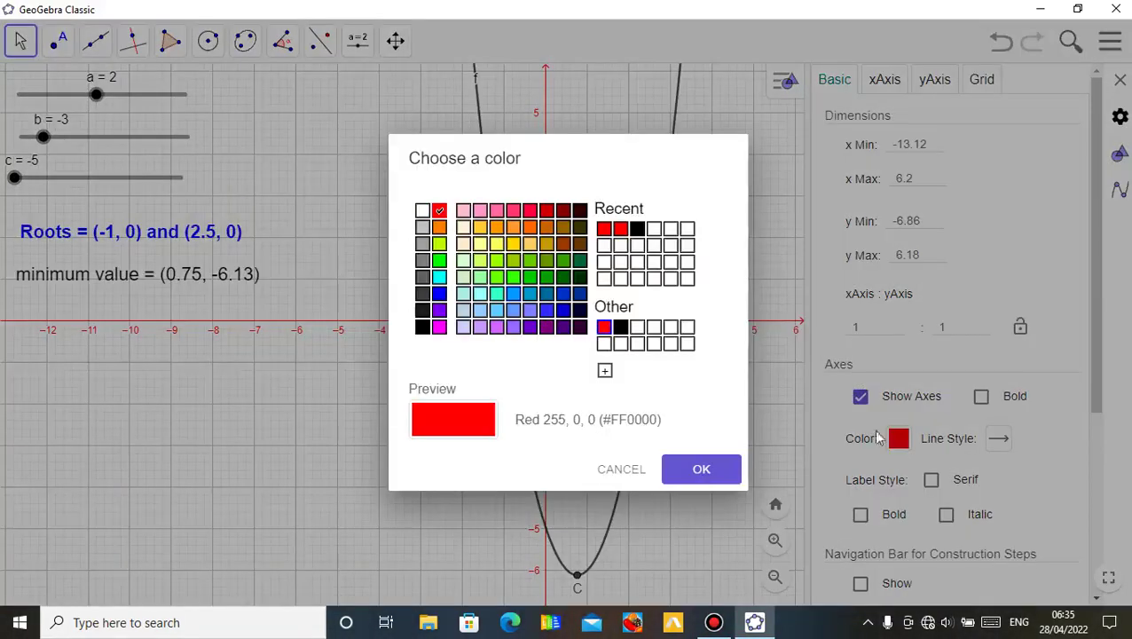
pyautogui.click(422, 311)
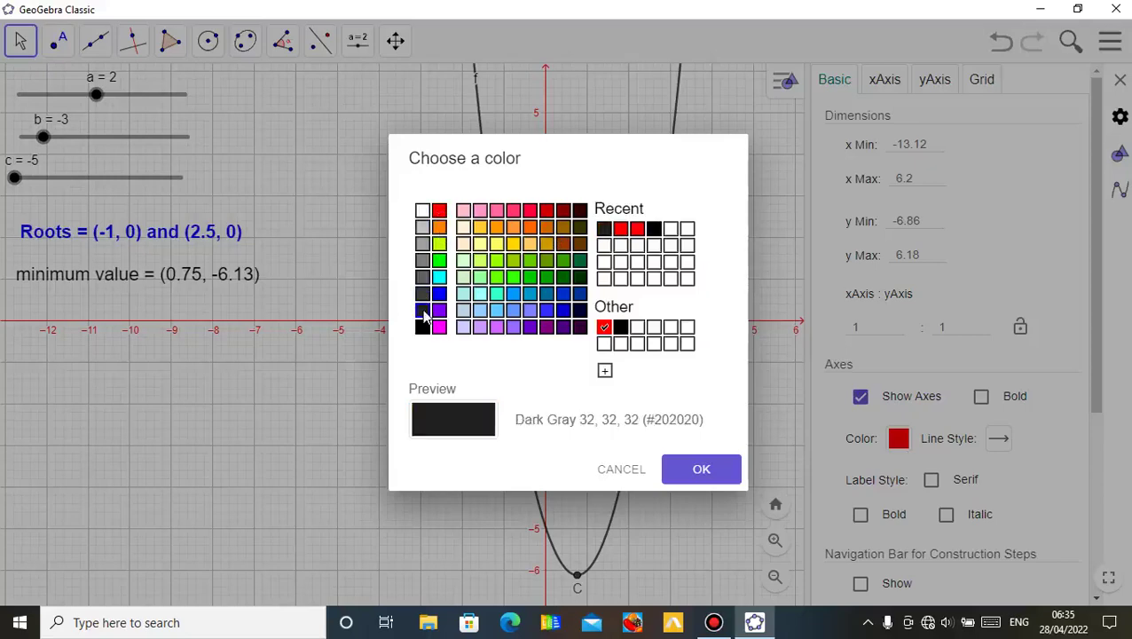
pyautogui.click(715, 475)
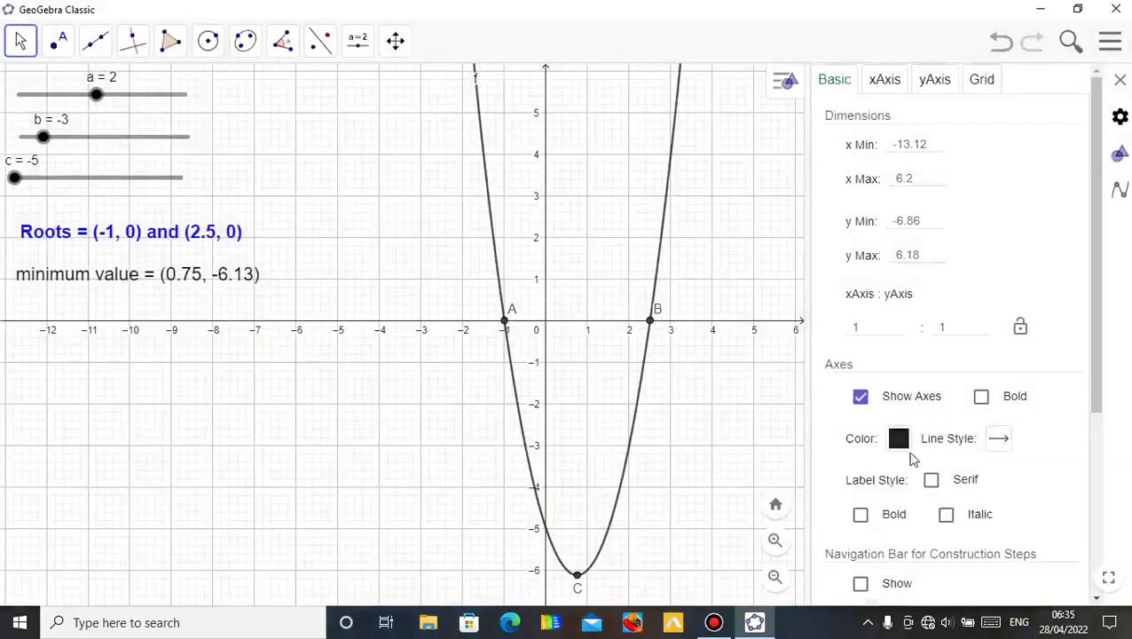
# Make the coordinate axes bold with the single open-arrow line style, and toggle their display off and on
pyautogui.click(1000, 448)
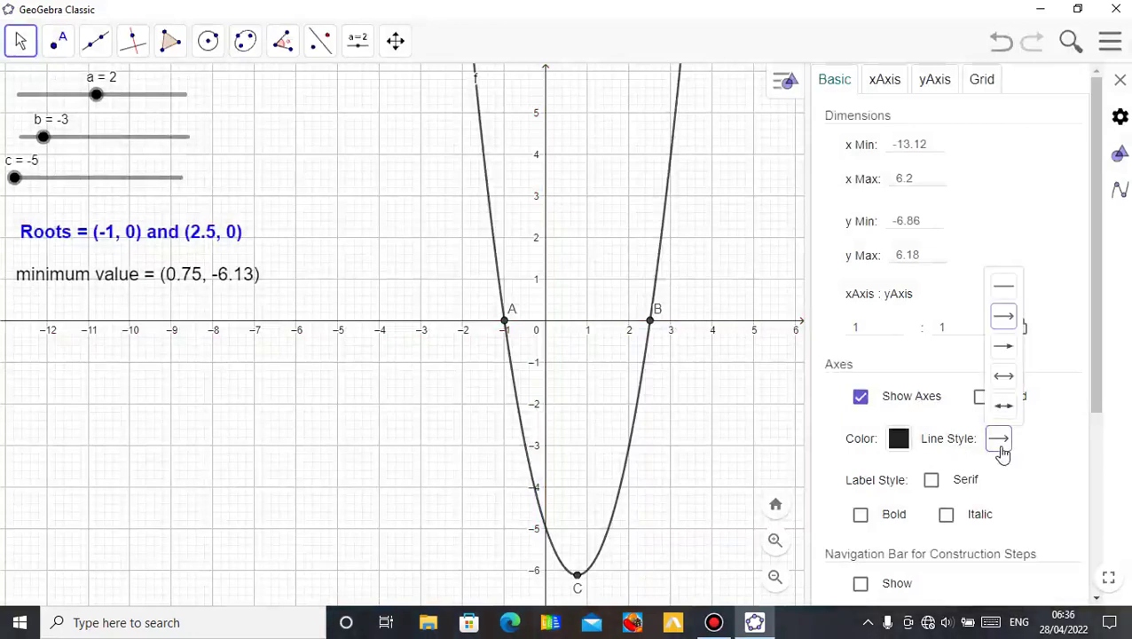
pyautogui.click(1005, 329)
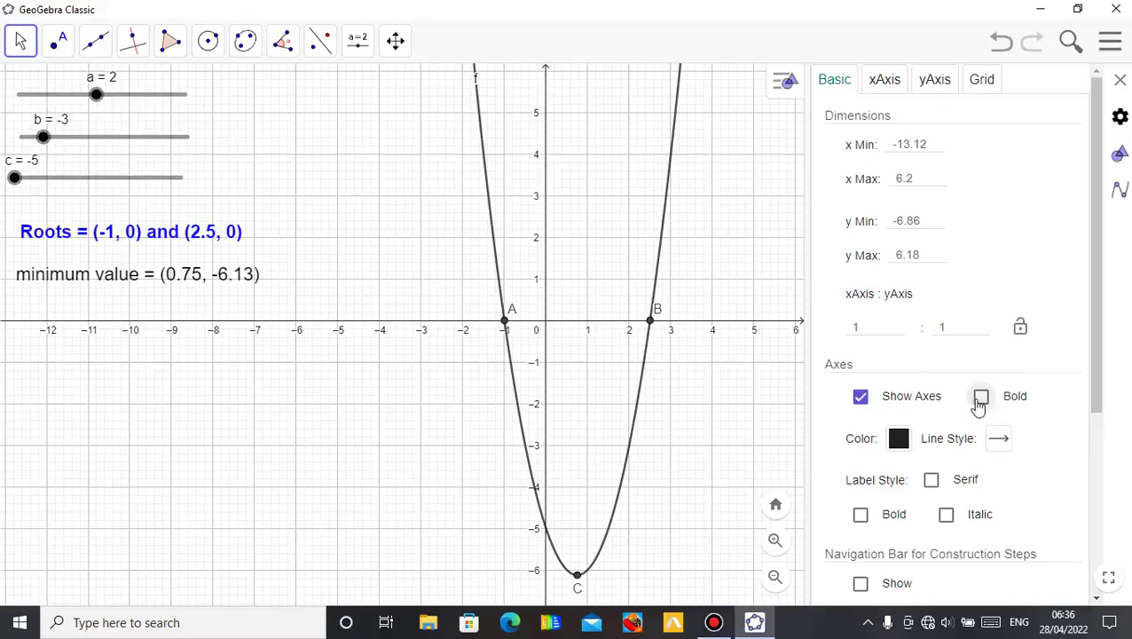
pyautogui.click(981, 396)
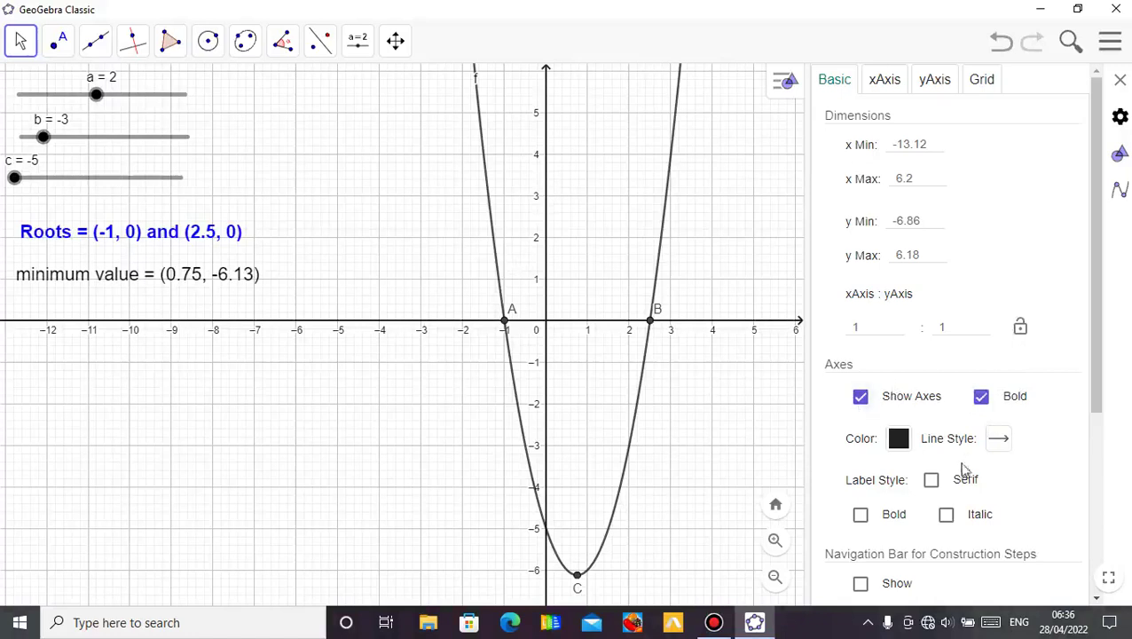
pyautogui.click(861, 398)
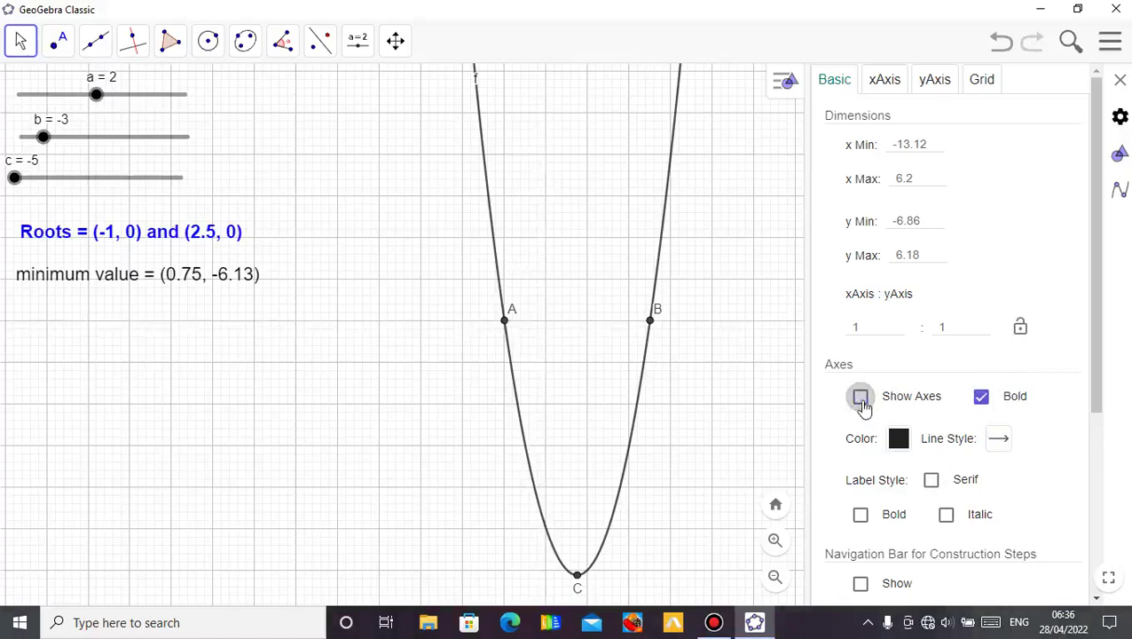
pyautogui.click(861, 399)
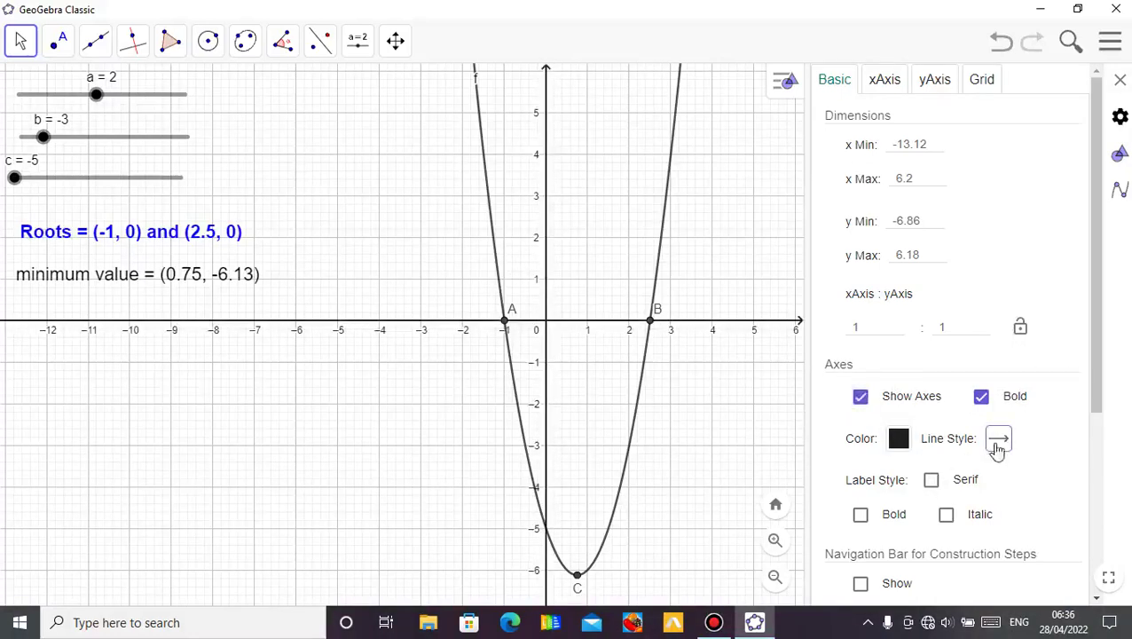
# Set the label style of the axes to bold
pyautogui.moveTo(1098, 400); pyautogui.dragTo(1097, 462)
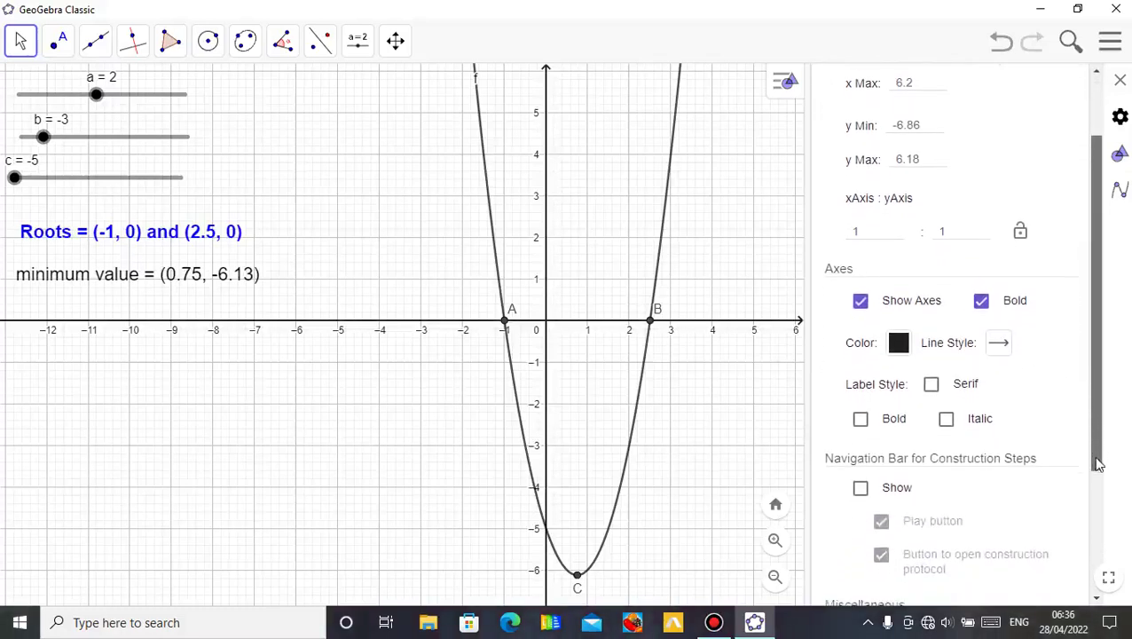
pyautogui.click(861, 413)
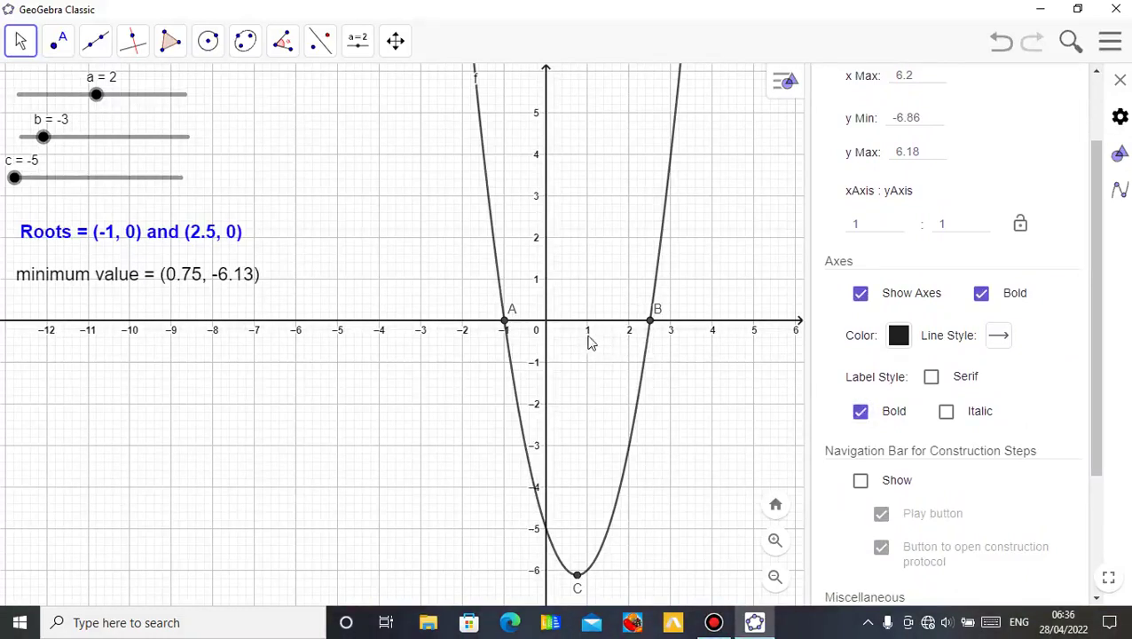
pyautogui.click(861, 416)
pyautogui.click(861, 413)
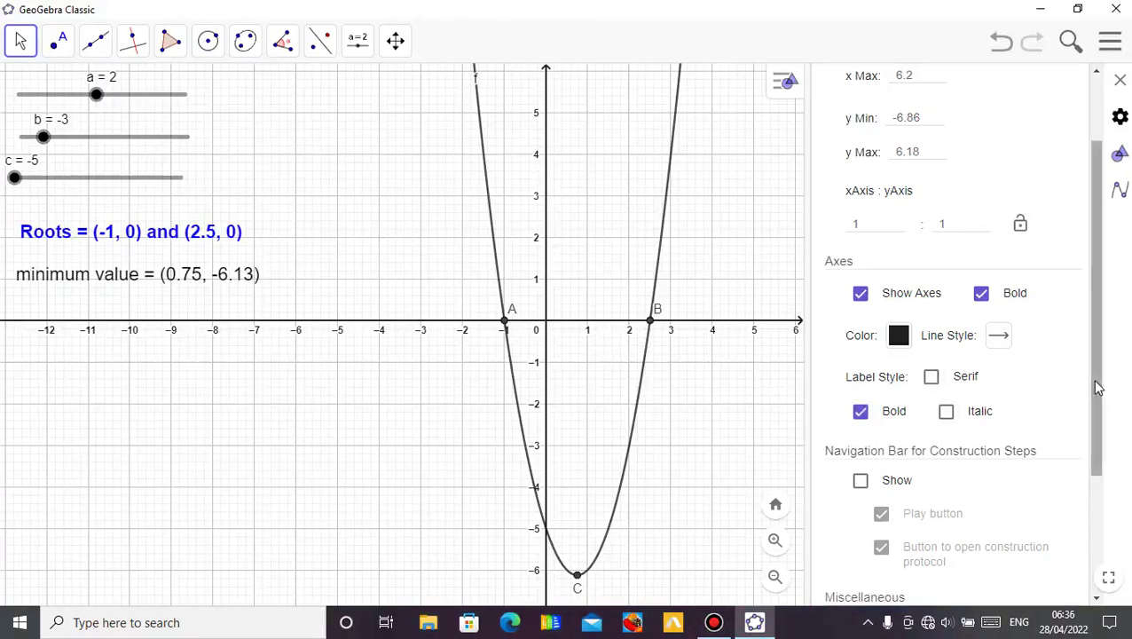
# Try limiting the x-axis to its positive direction only, and restore the full axis
pyautogui.moveTo(1097, 387); pyautogui.dragTo(1087, 299)
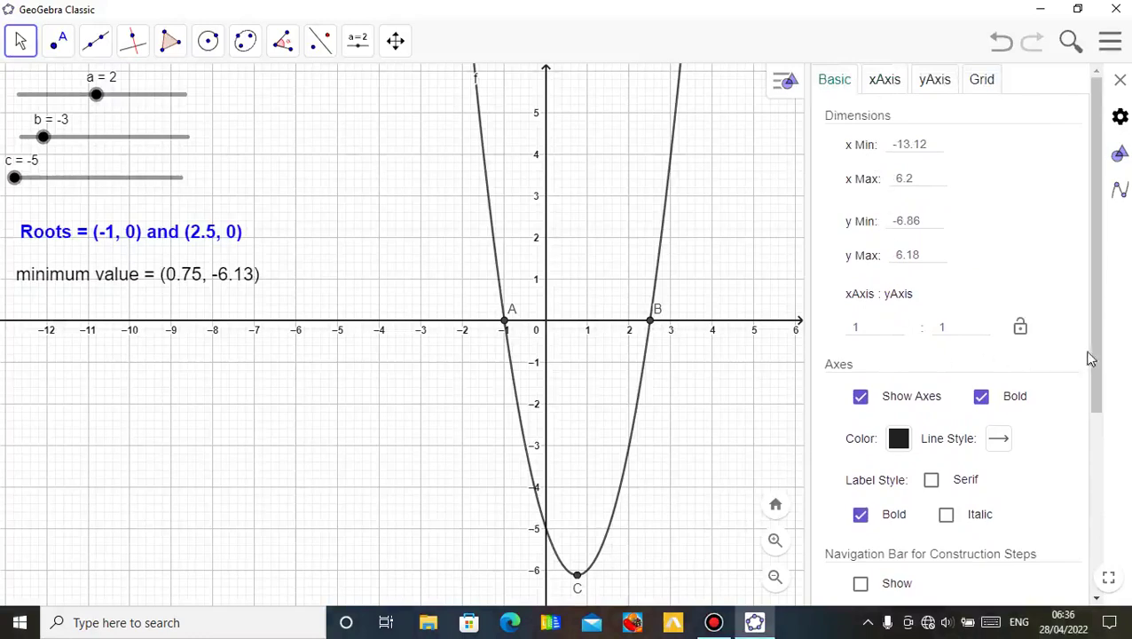
pyautogui.moveTo(1092, 358); pyautogui.dragTo(1099, 326)
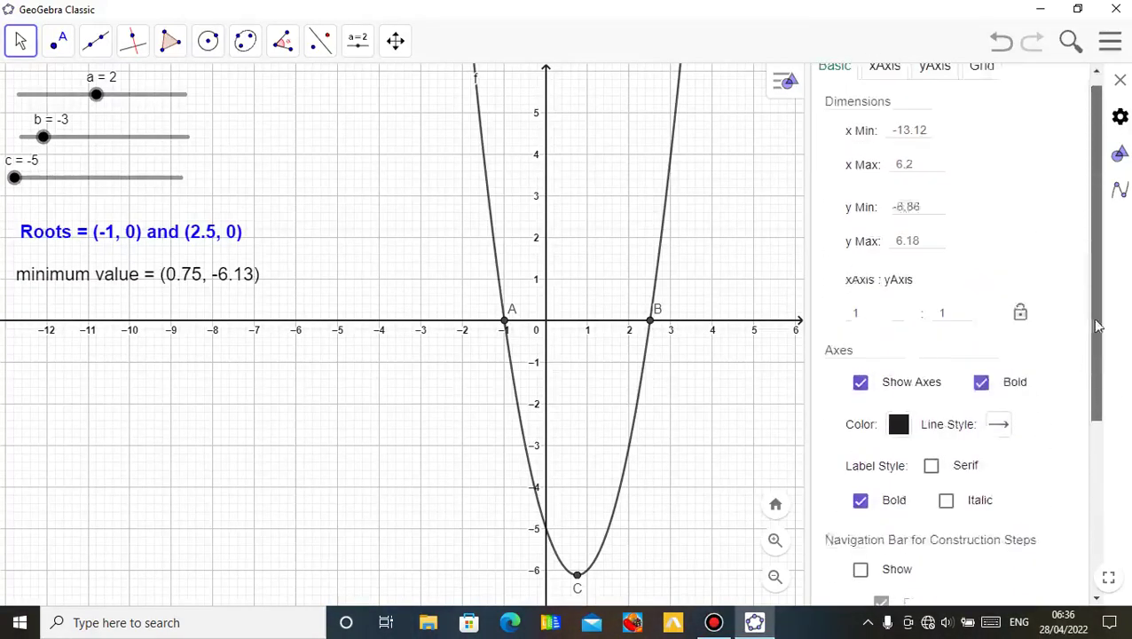
pyautogui.click(883, 82)
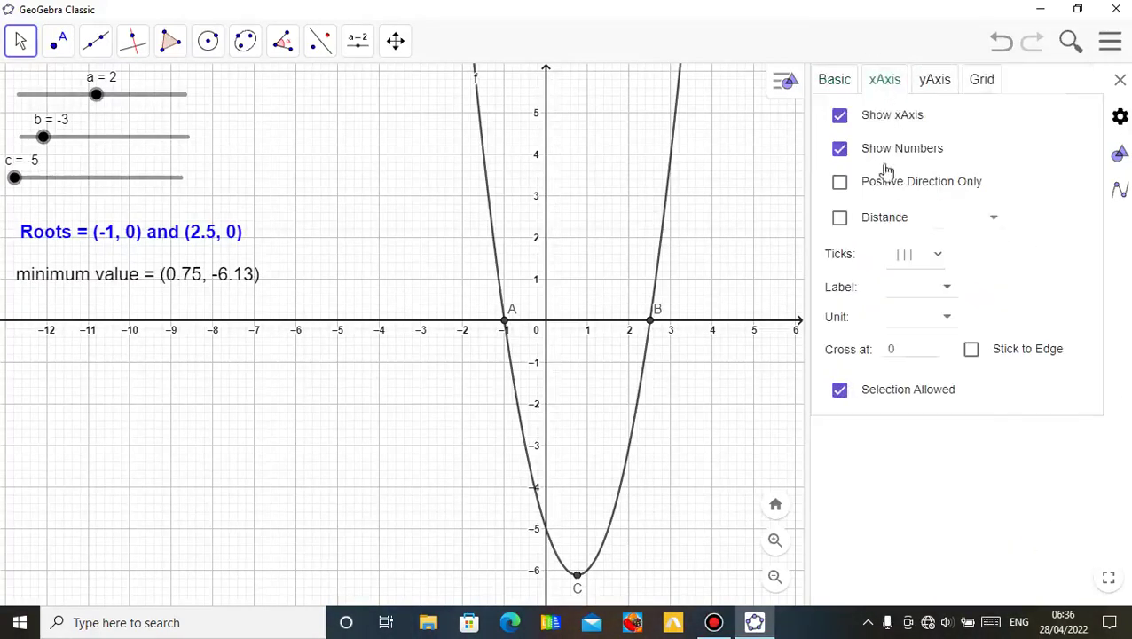
pyautogui.click(841, 190)
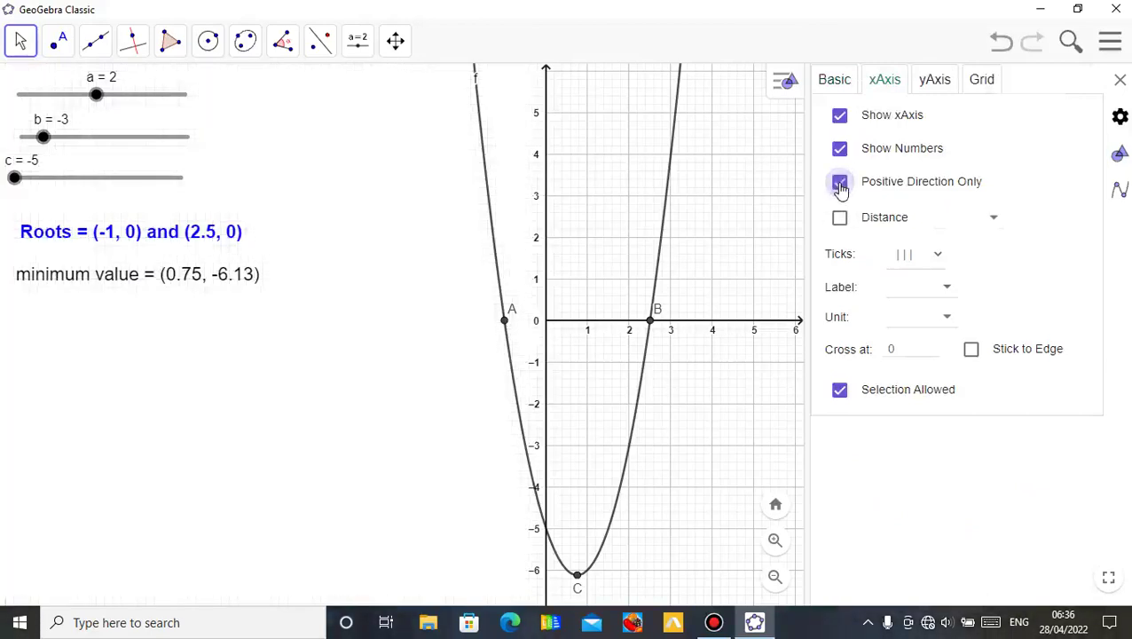
pyautogui.click(841, 190)
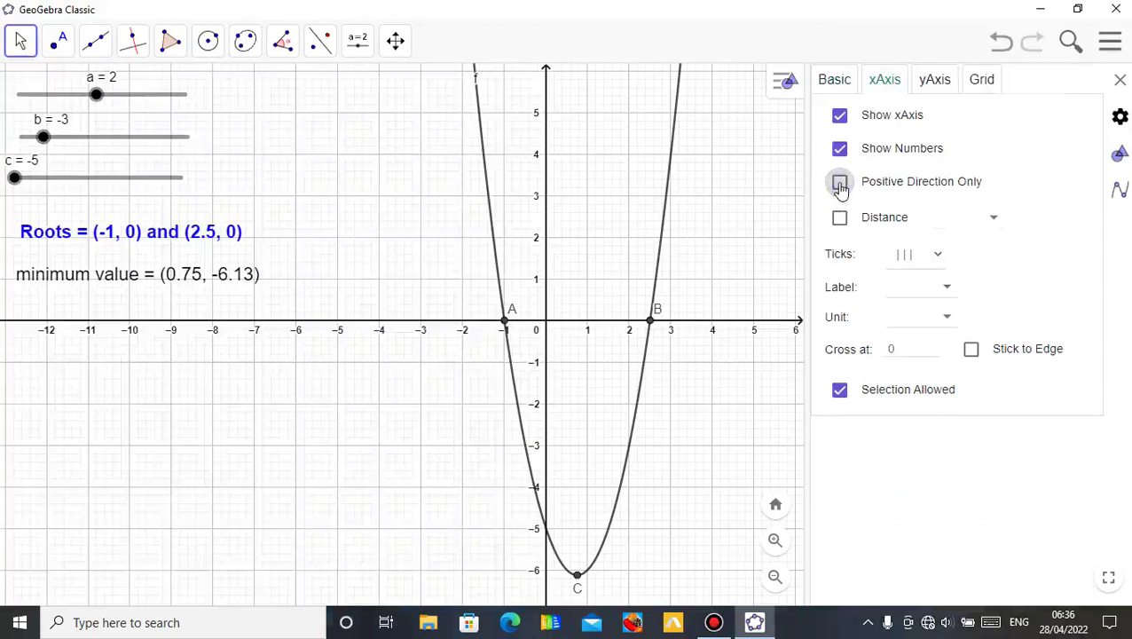
pyautogui.click(841, 190)
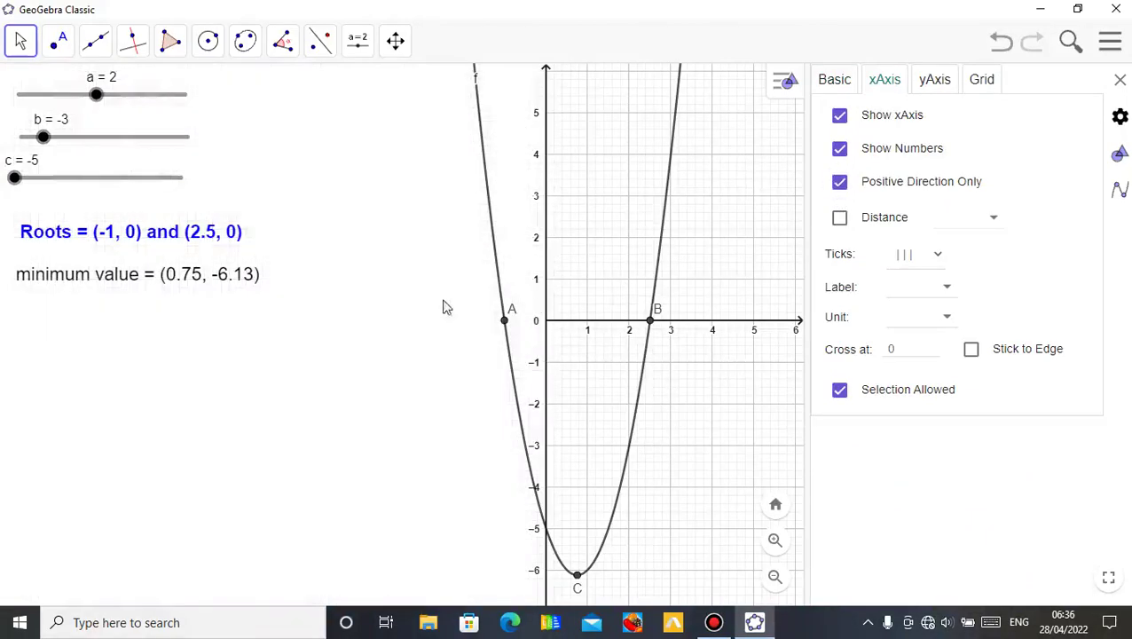
pyautogui.click(841, 188)
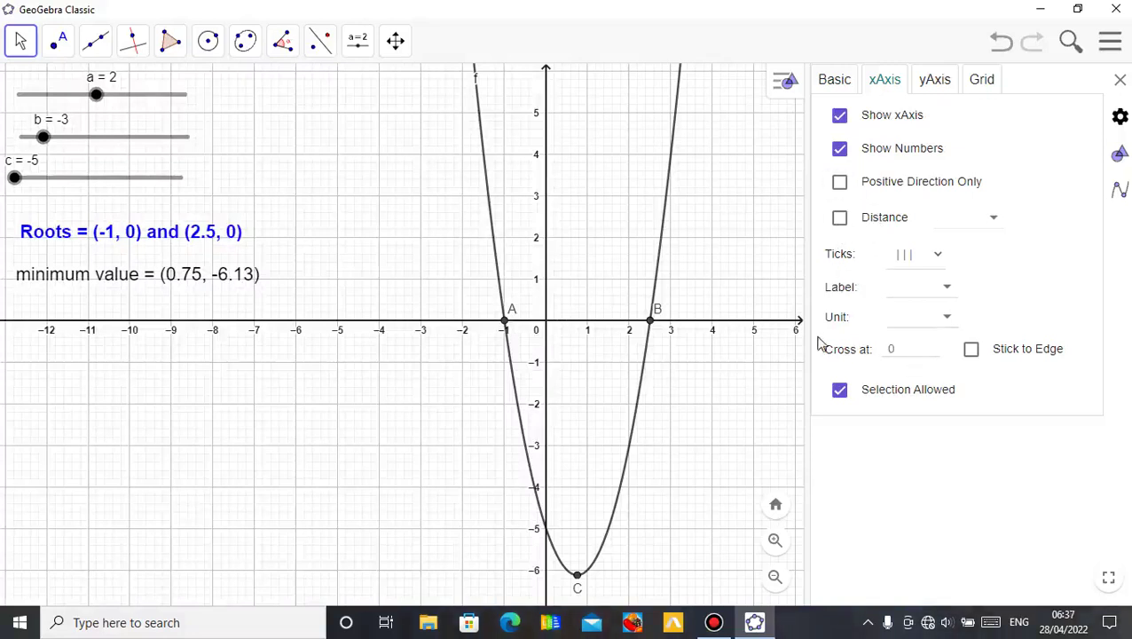
# Check the available x-axis units without choosing one, and label the axis "x-axis"
pyautogui.click(948, 318)
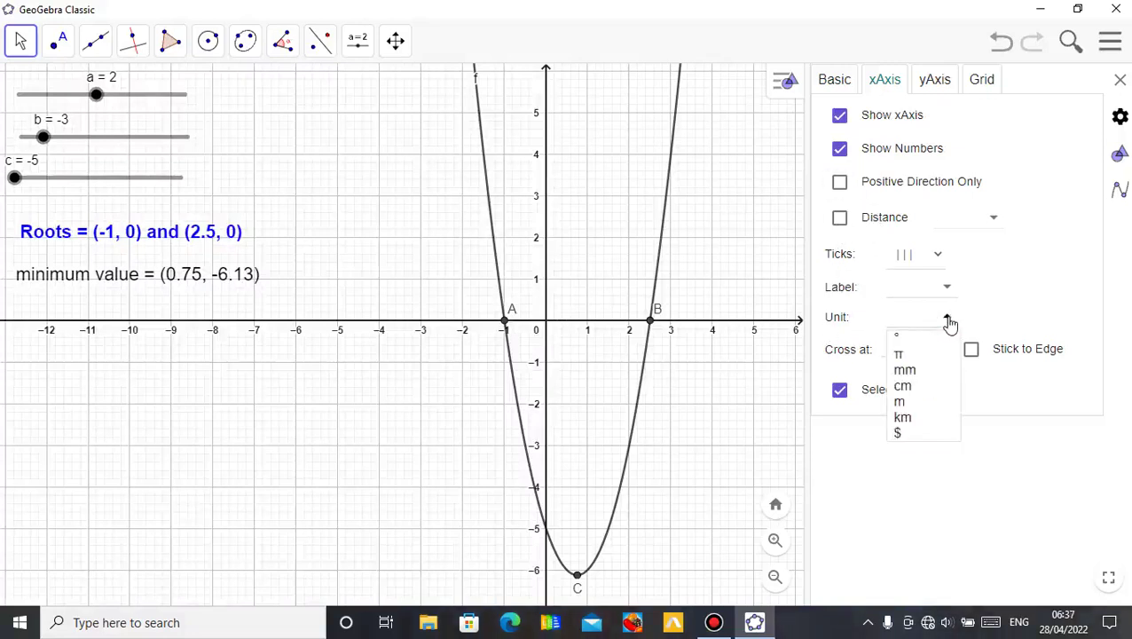
pyautogui.click(947, 317)
pyautogui.click(900, 284)
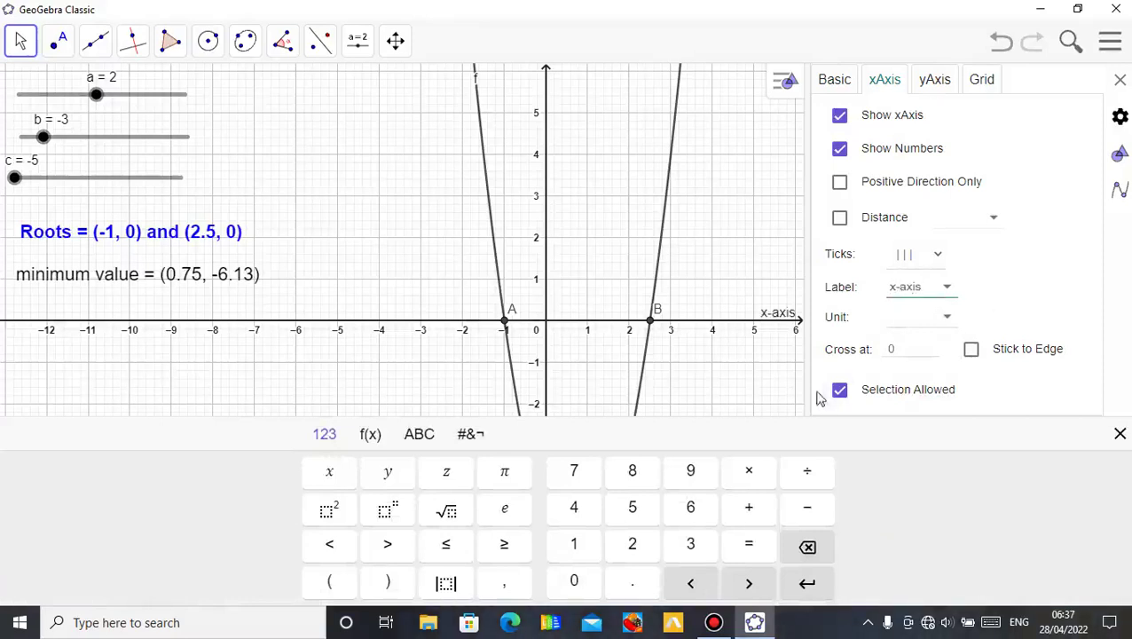
pyautogui.click(996, 276)
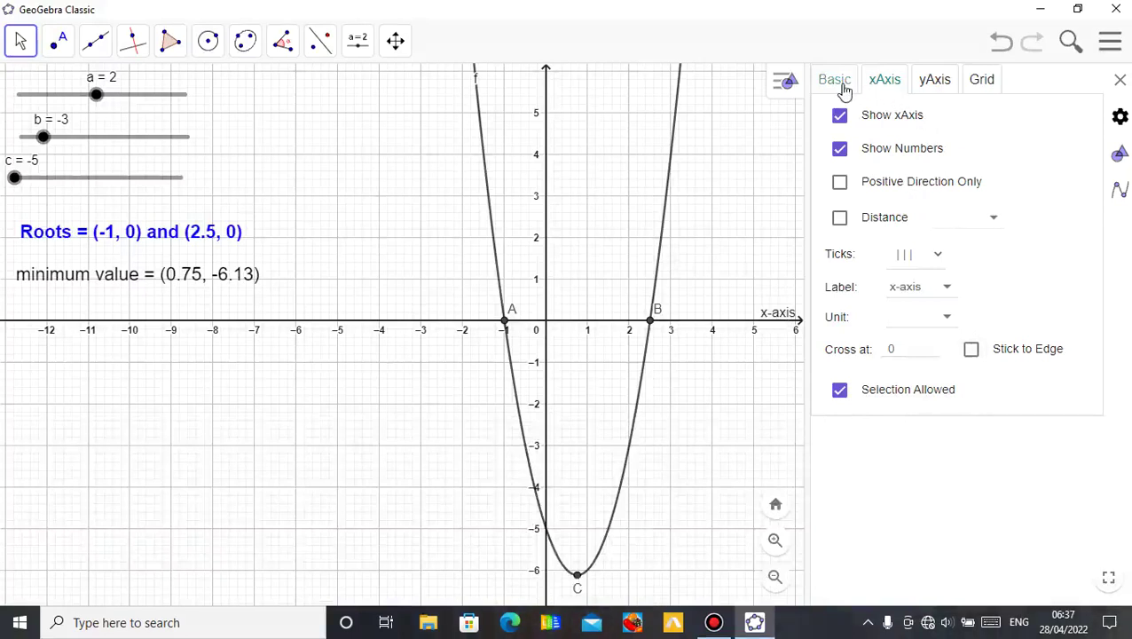
# Label the vertical axis "y-axis"
pyautogui.click(936, 80)
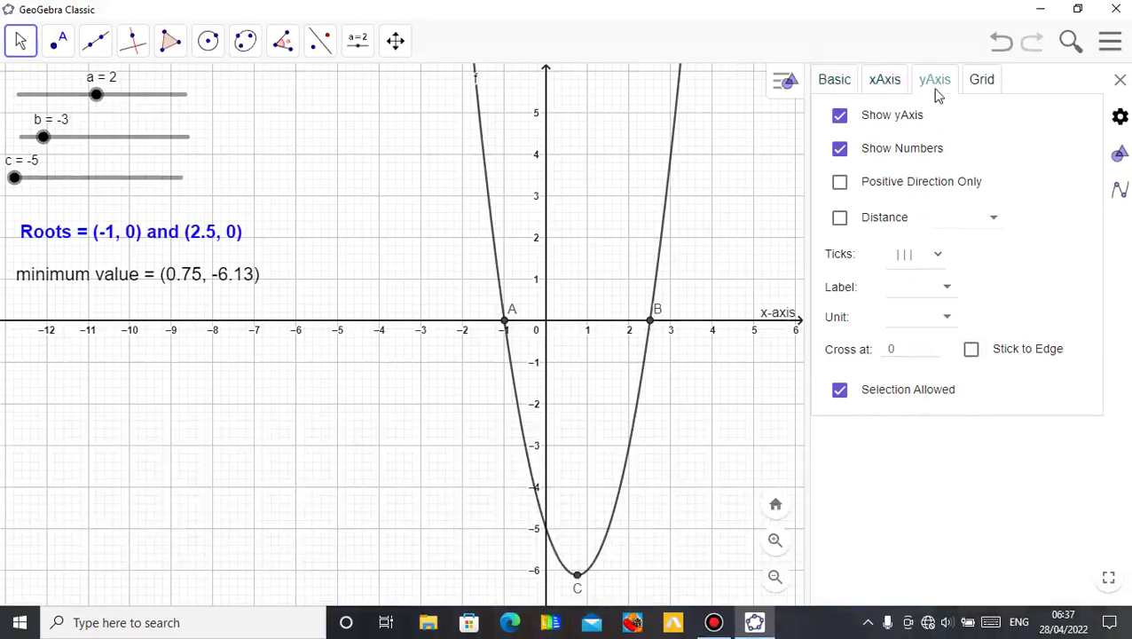
pyautogui.click(909, 282)
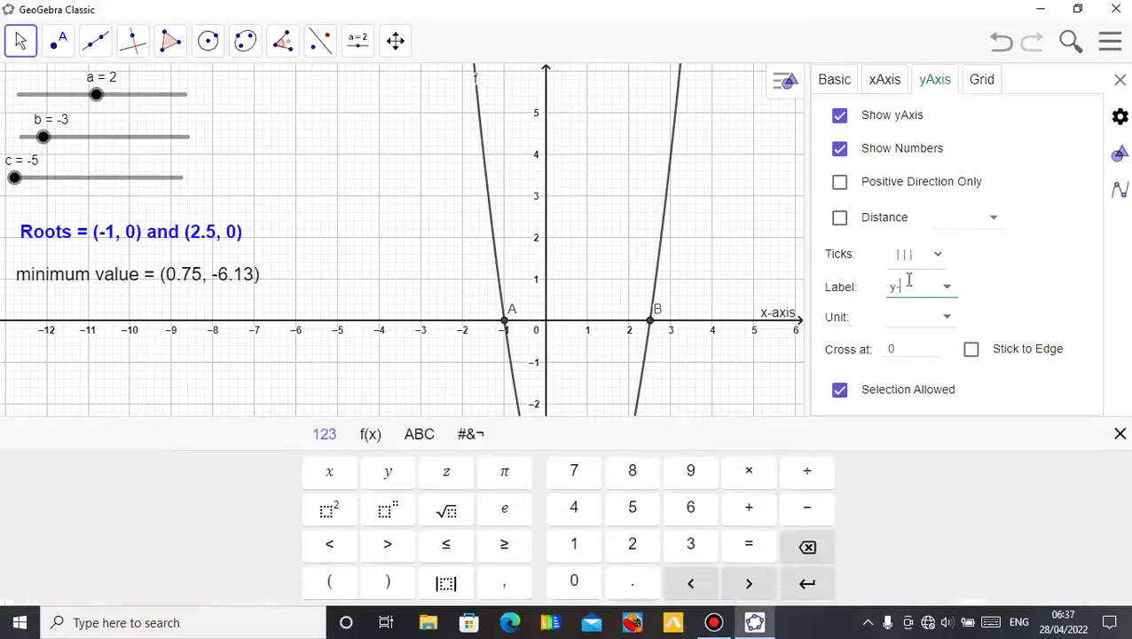
pyautogui.write('y-axis')
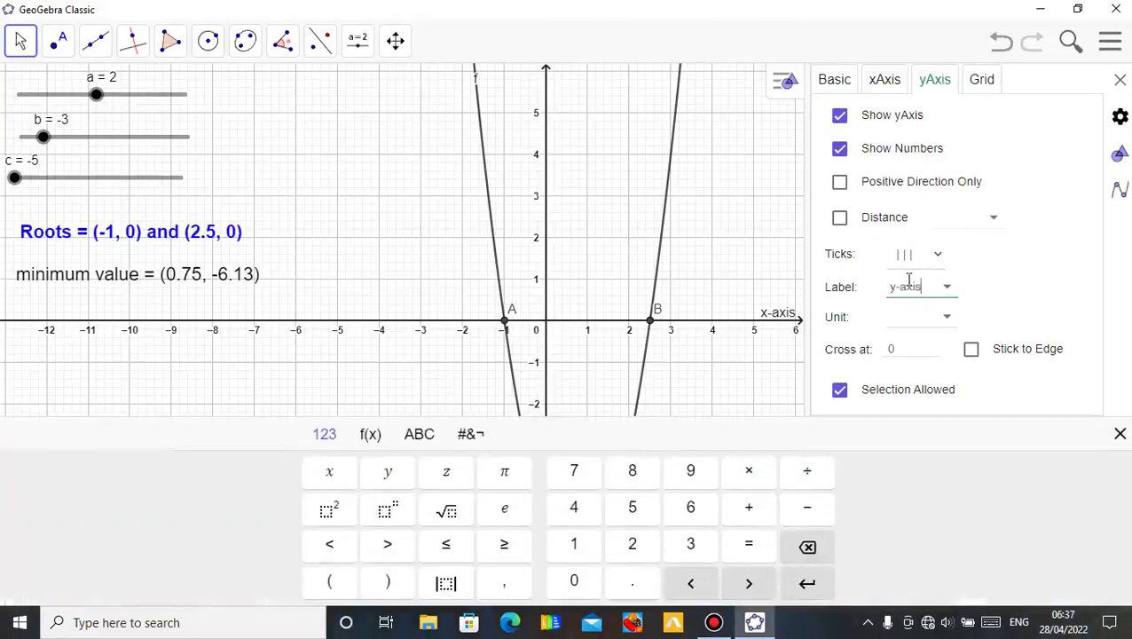
pyautogui.click(614, 285)
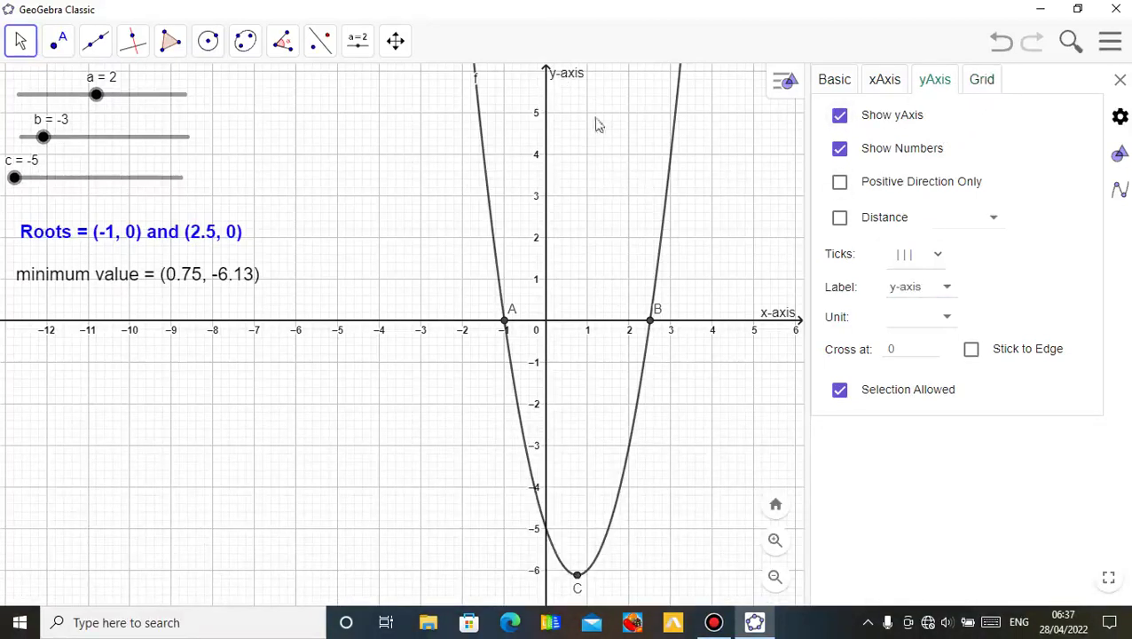
# Set the grid colour to red (#FF0000)
pyautogui.click(978, 86)
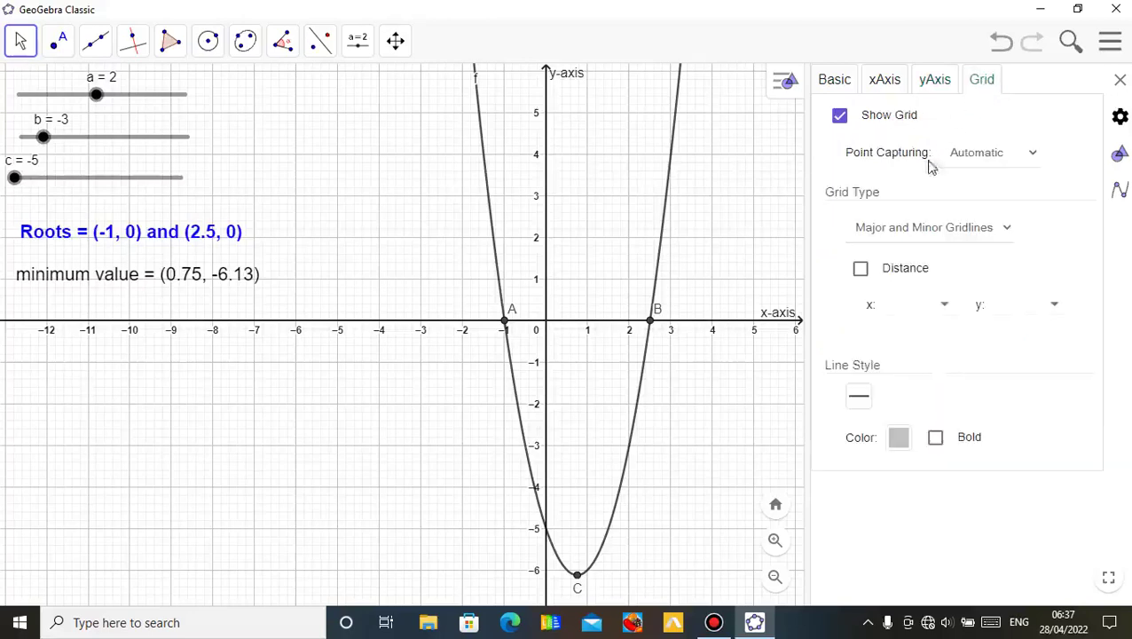
pyautogui.click(898, 438)
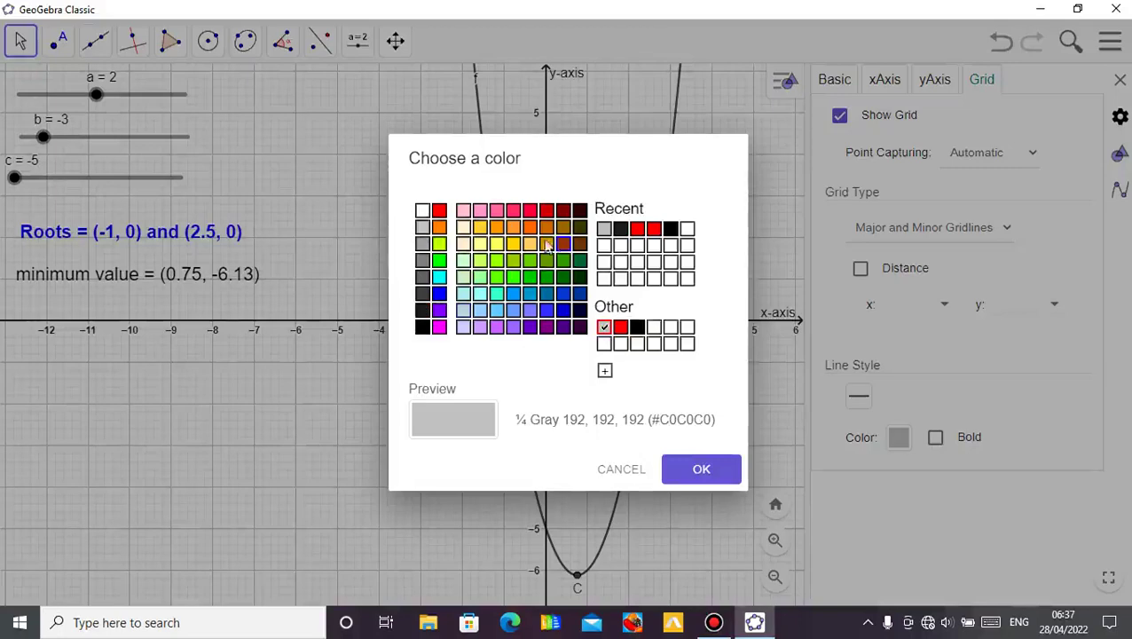
pyautogui.click(439, 215)
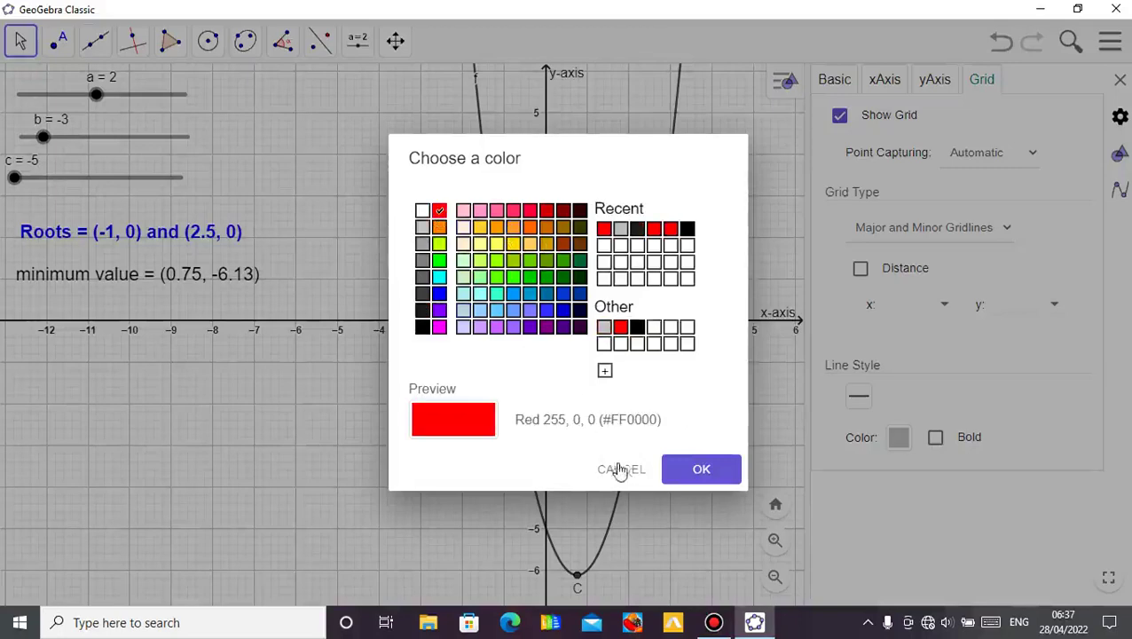
pyautogui.click(687, 472)
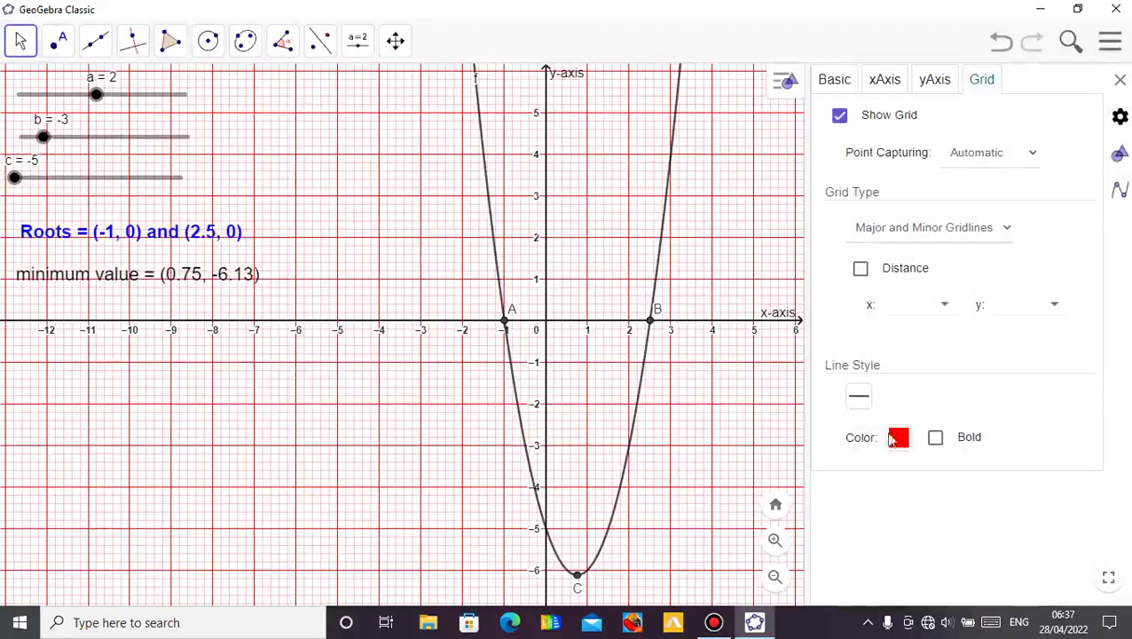
# Try making the gridlines bold, and restore their normal weight
pyautogui.click(936, 438)
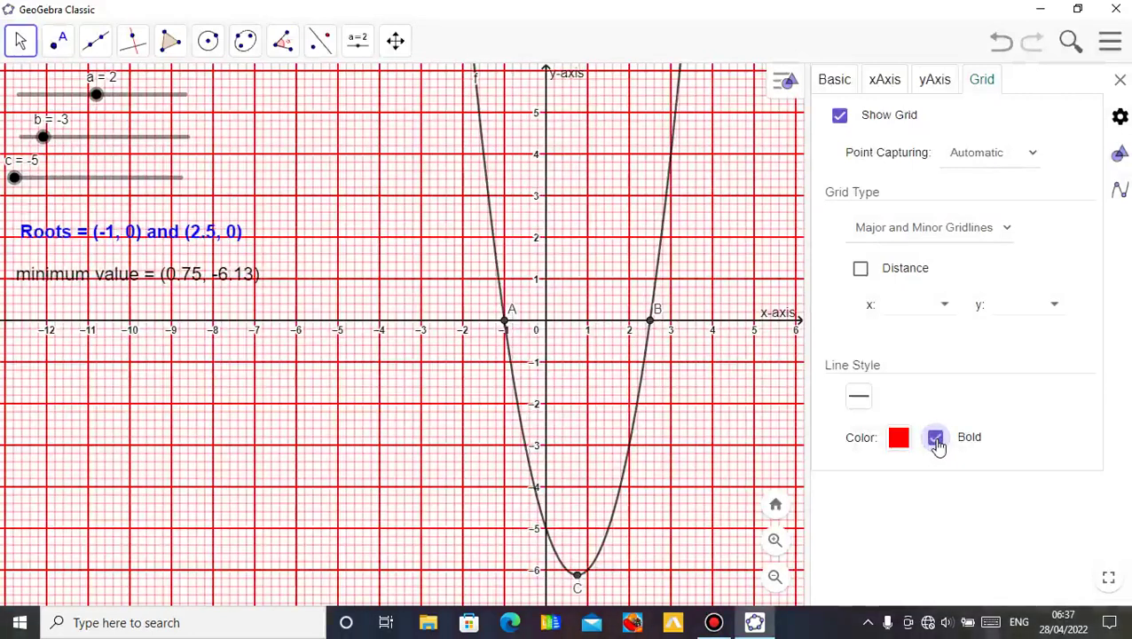
pyautogui.click(936, 439)
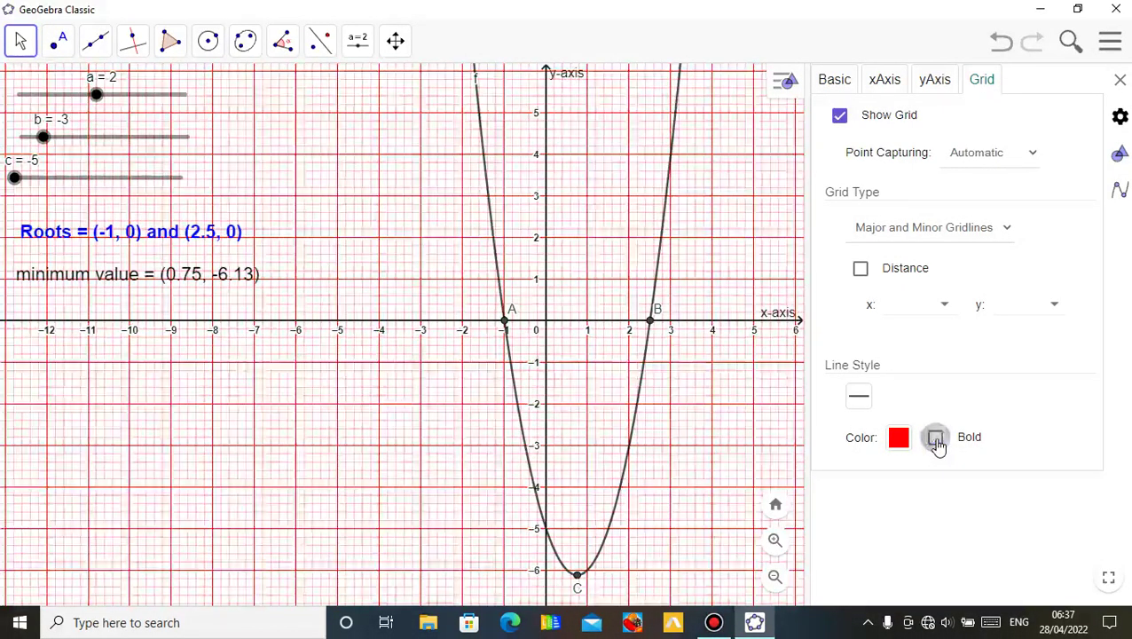
pyautogui.click(936, 439)
pyautogui.click(936, 439)
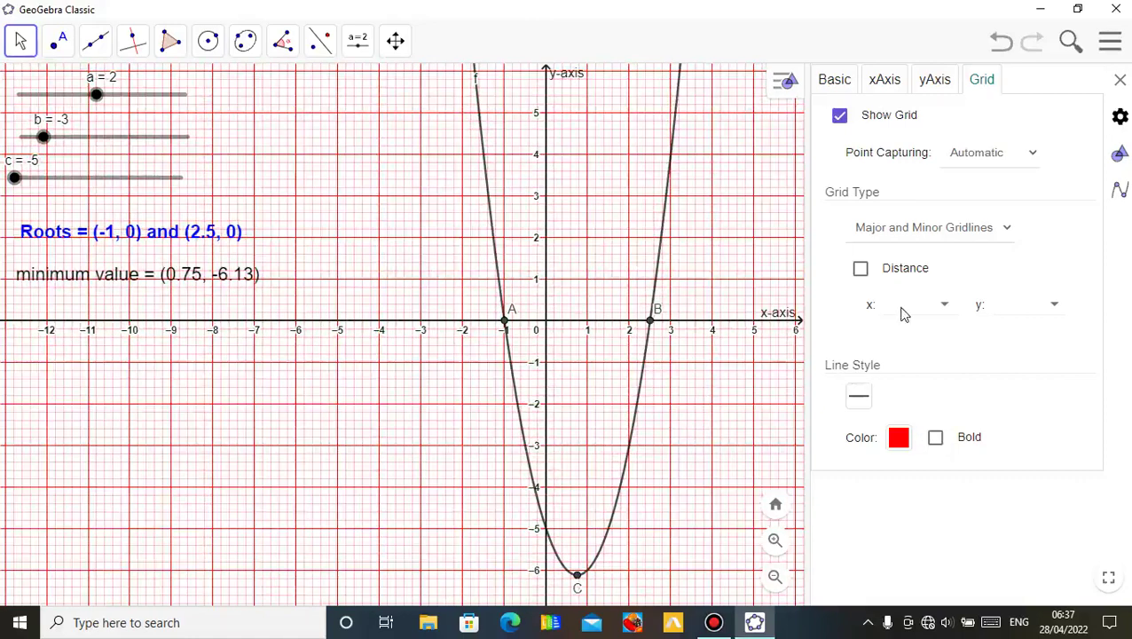
# Try the dashed line style for the grid with bold toggled on and off, restore the solid style, and close the settings
pyautogui.click(858, 403)
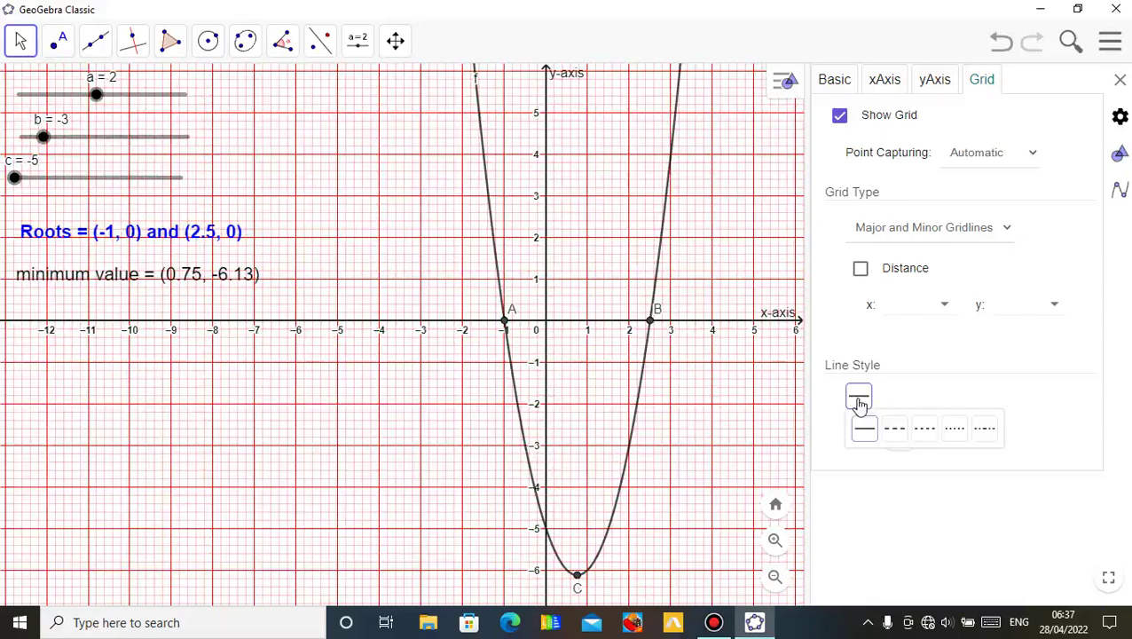
pyautogui.click(897, 435)
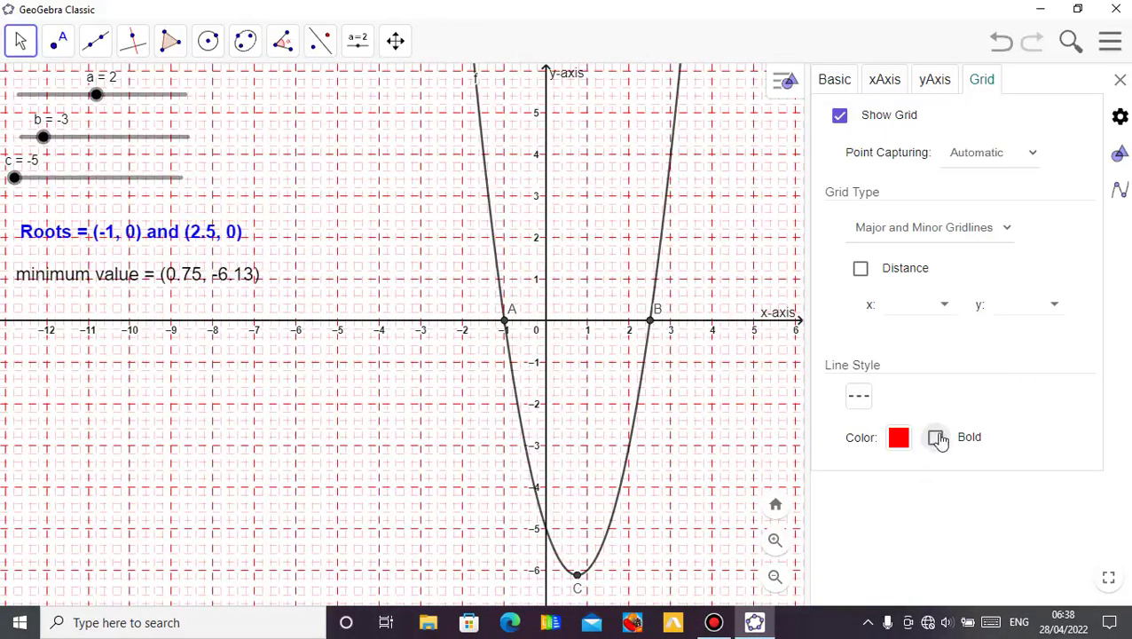
pyautogui.click(937, 438)
pyautogui.click(937, 438)
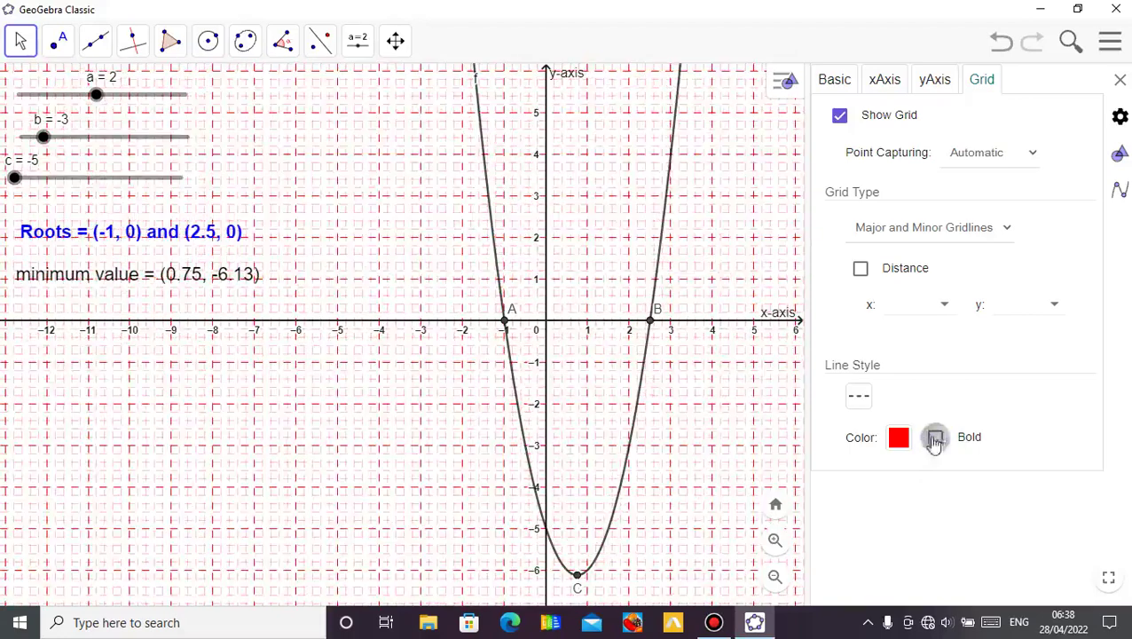
pyautogui.click(859, 401)
pyautogui.click(865, 427)
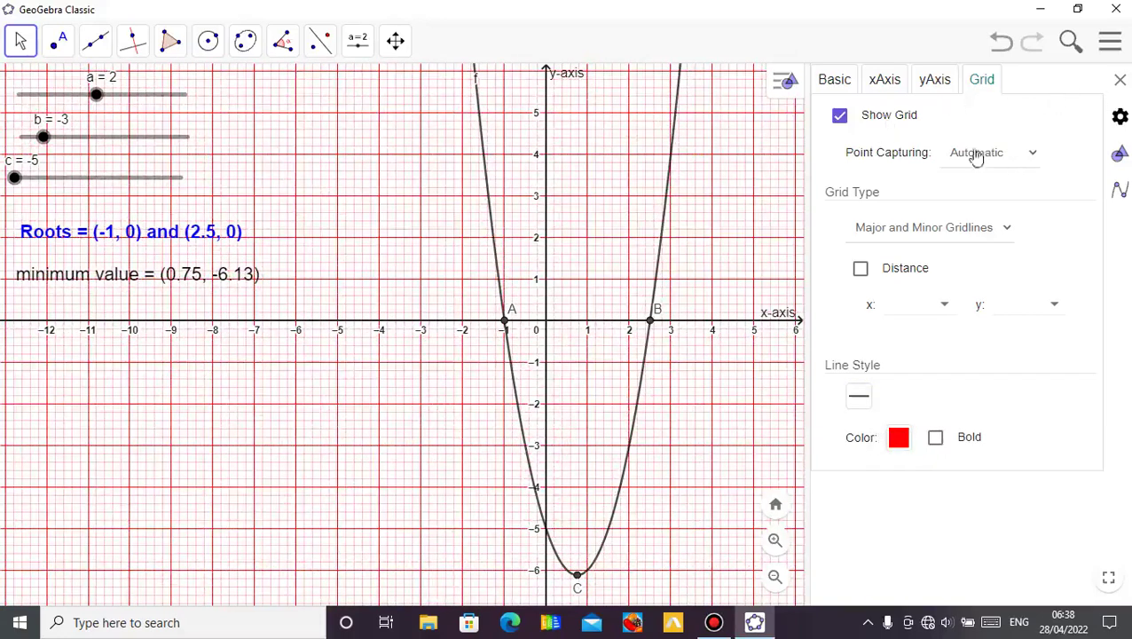
pyautogui.click(1120, 80)
pyautogui.moveTo(774, 220)
pyautogui.mouseDown()
pyautogui.moveTo(763, 296)
pyautogui.moveTo(763, 233)
pyautogui.moveTo(774, 229)
pyautogui.mouseUp()
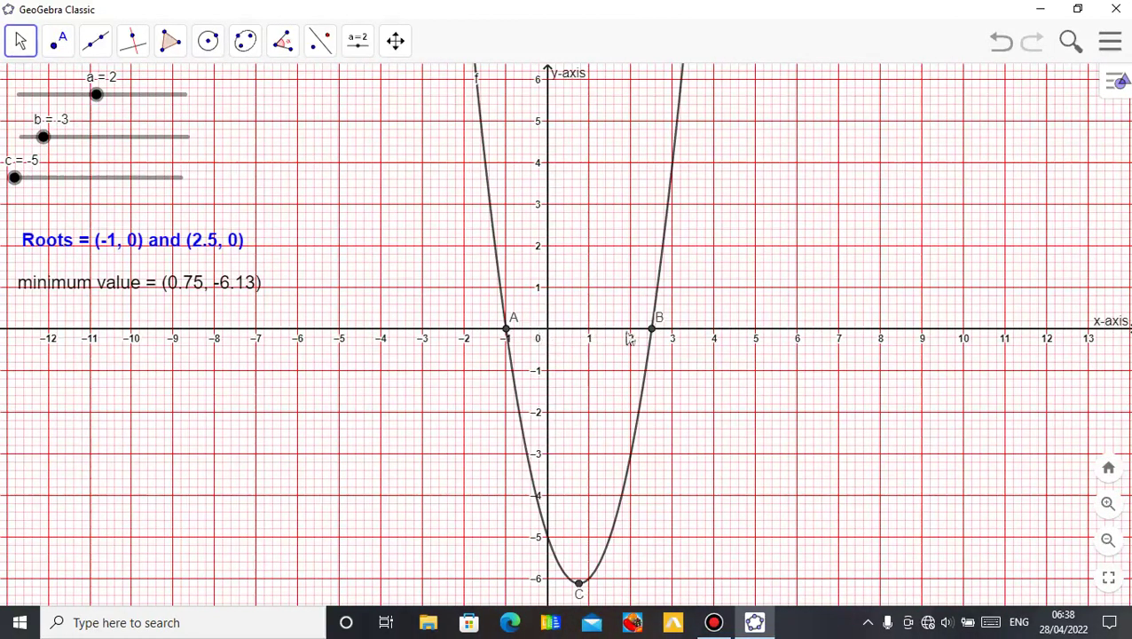
# Set the global font size to 24 pt after trying 18 pt, and close the settings
pyautogui.click(1106, 44)
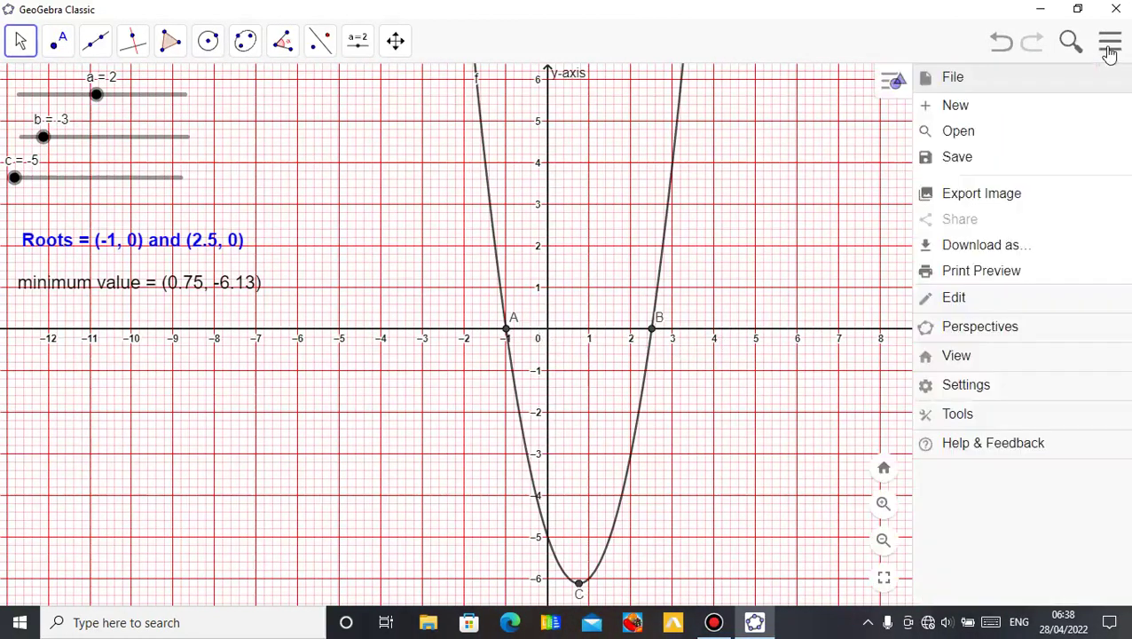
pyautogui.click(973, 390)
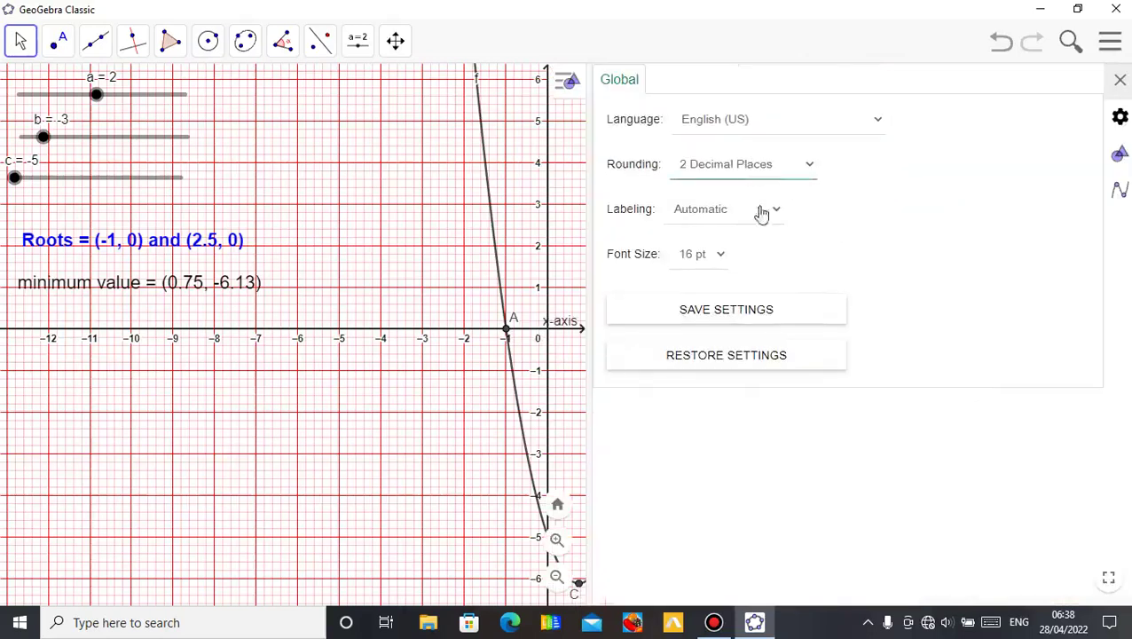
pyautogui.click(722, 257)
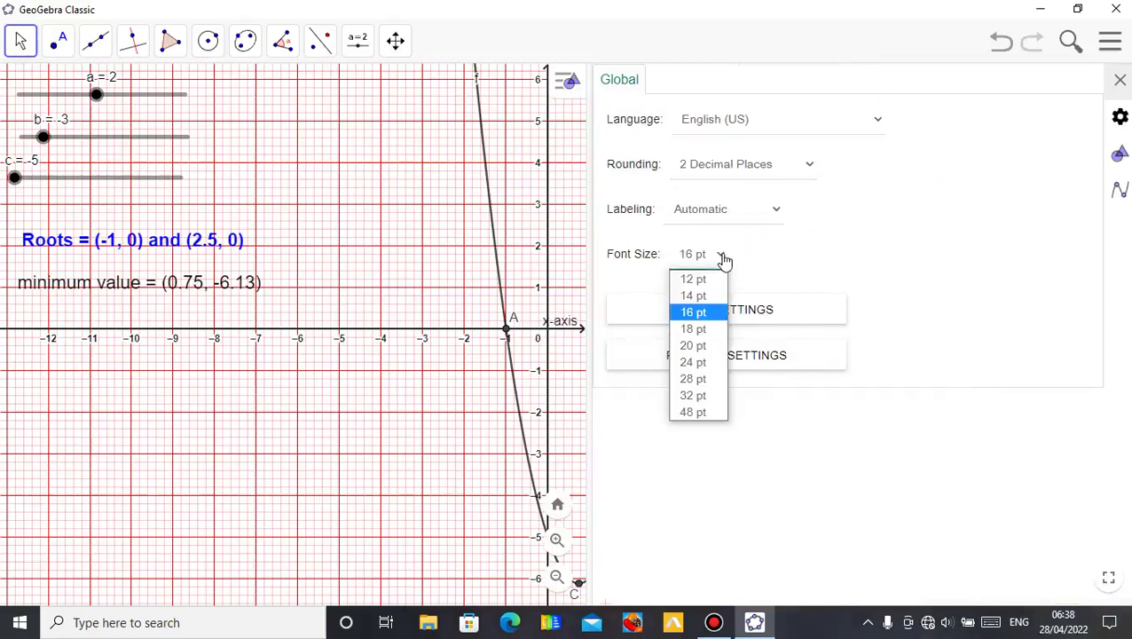
pyautogui.click(697, 333)
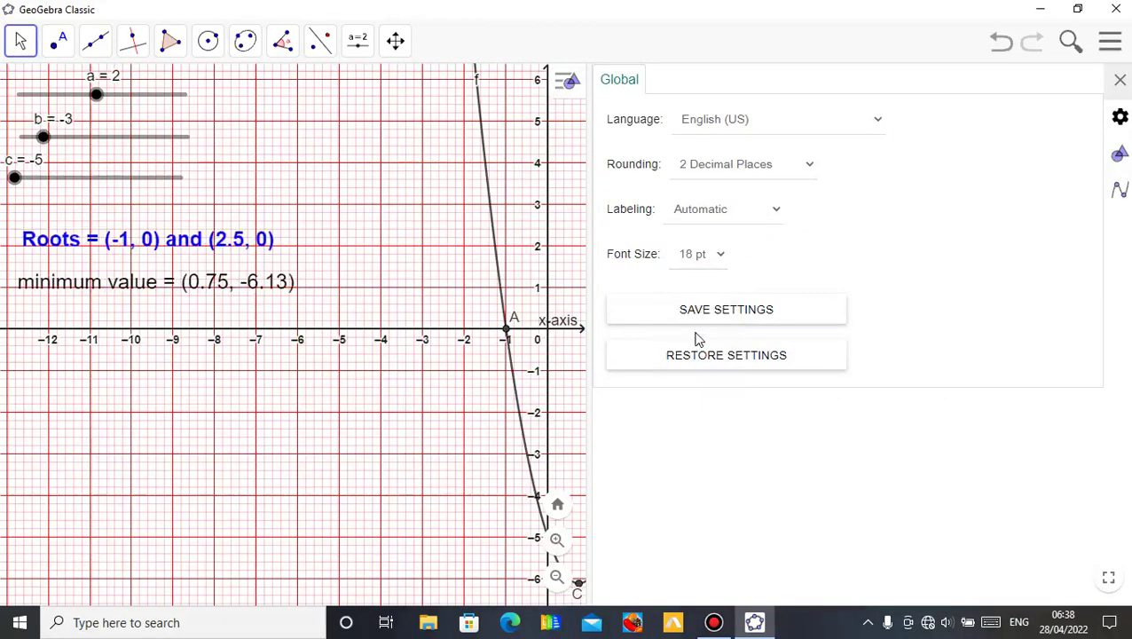
pyautogui.click(723, 260)
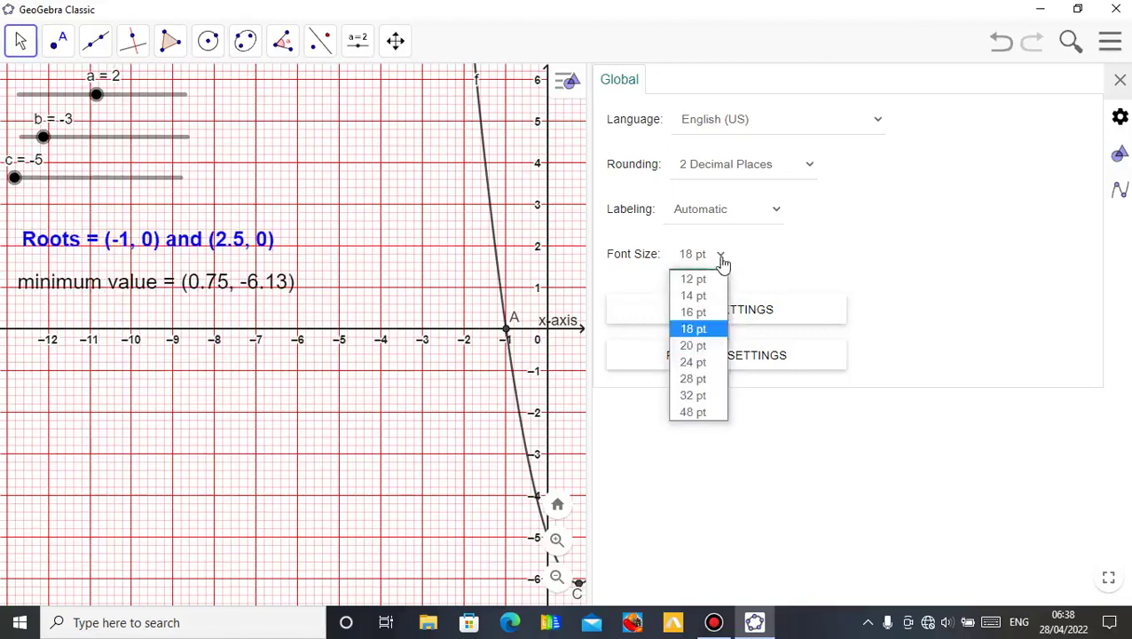
pyautogui.click(695, 368)
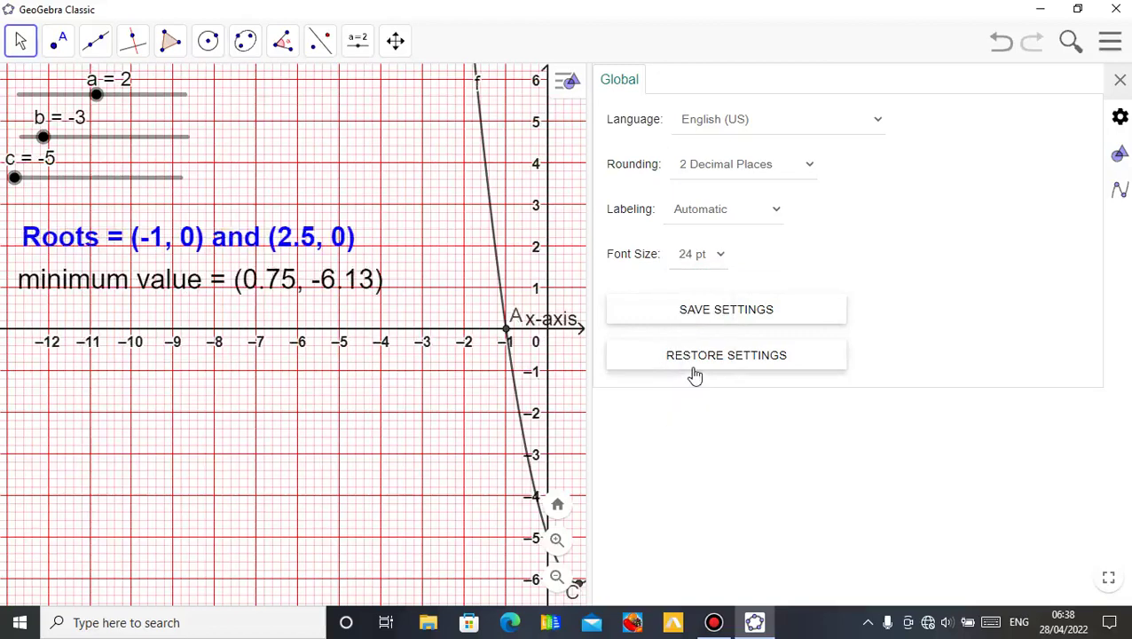
pyautogui.click(1119, 82)
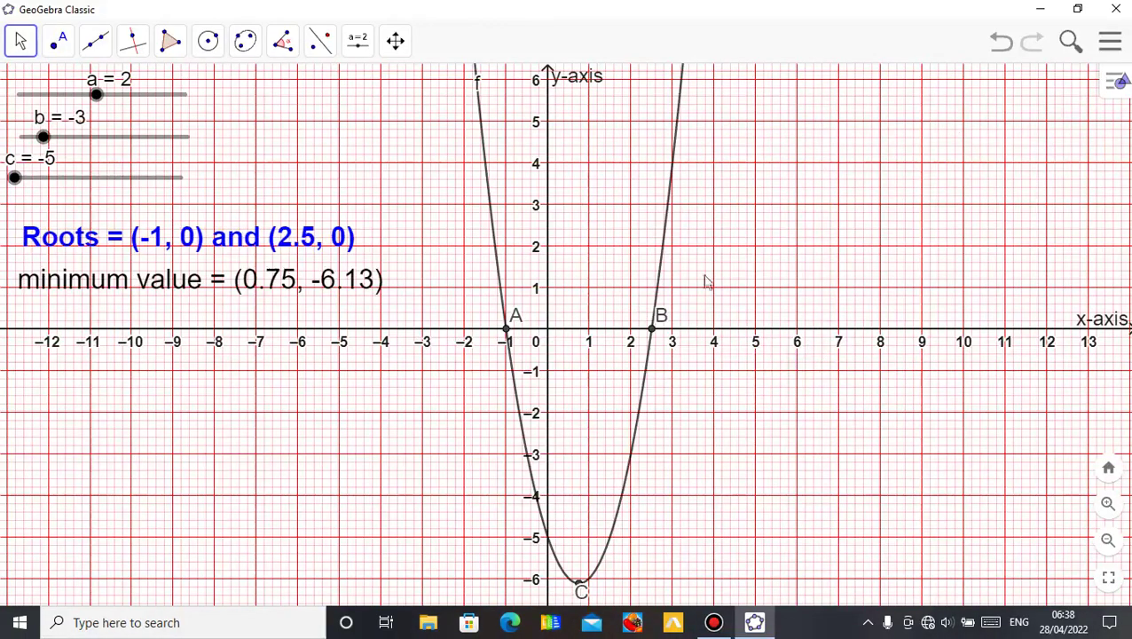
pyautogui.moveTo(404, 262); pyautogui.dragTo(435, 276)
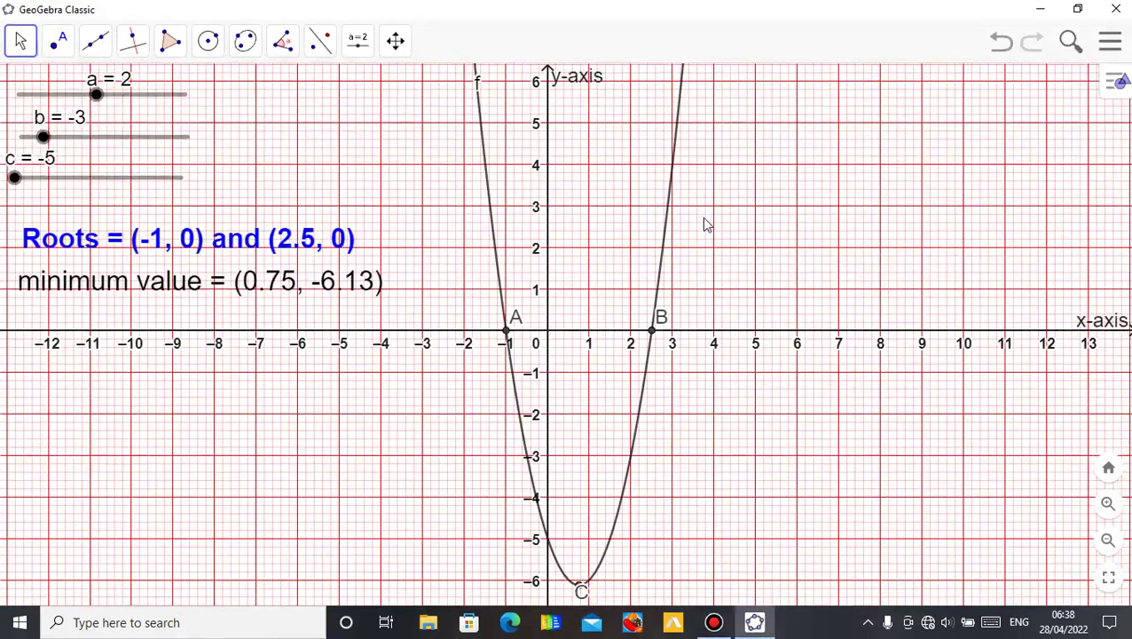
pyautogui.moveTo(773, 288)
pyautogui.mouseDown()
pyautogui.moveTo(771, 315)
pyautogui.moveTo(763, 306)
pyautogui.mouseUp()
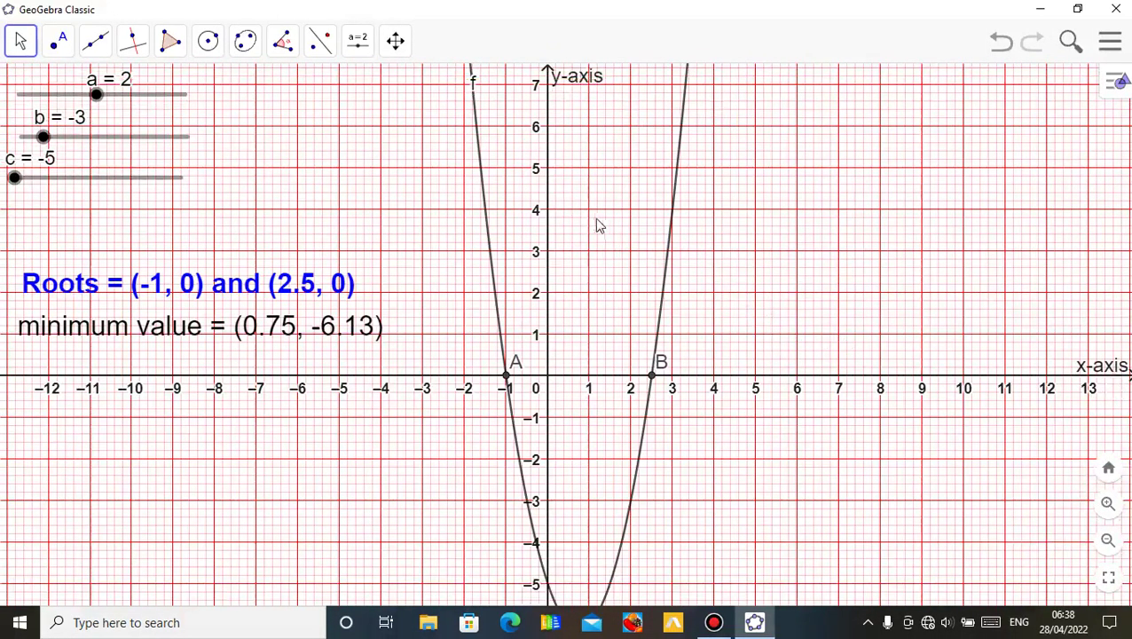
pyautogui.moveTo(596, 218); pyautogui.dragTo(591, 174)
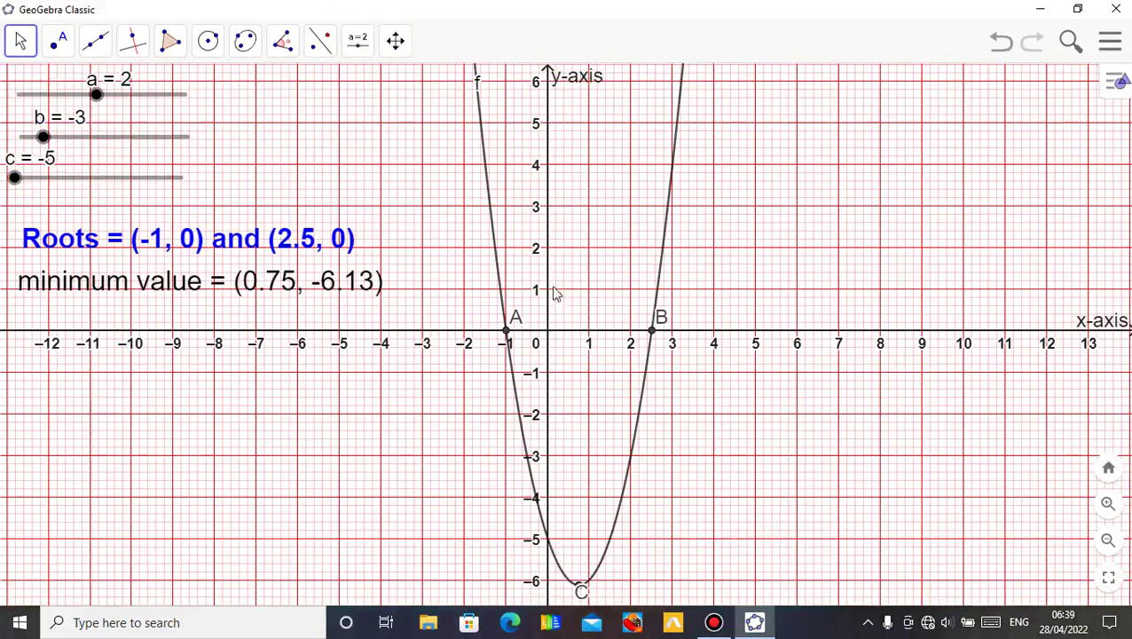
# Rescale the axes with Move Graphics View, compressing the y-axis to about -25 to 25 and stretching the x-axis to about -9 to 9
pyautogui.click(395, 41)
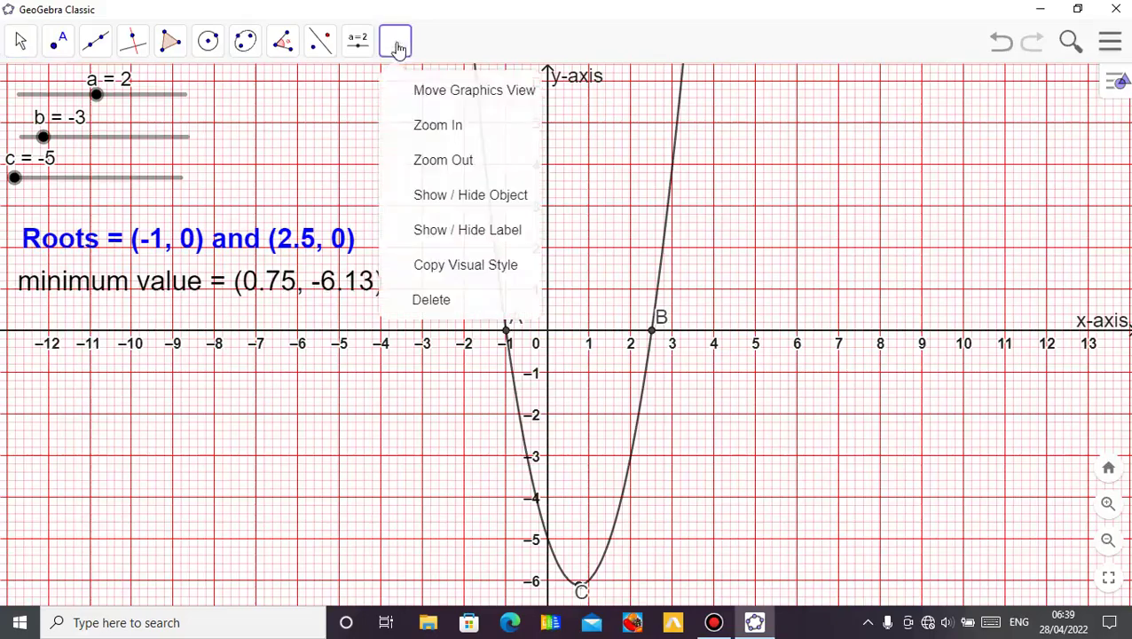
pyautogui.click(428, 92)
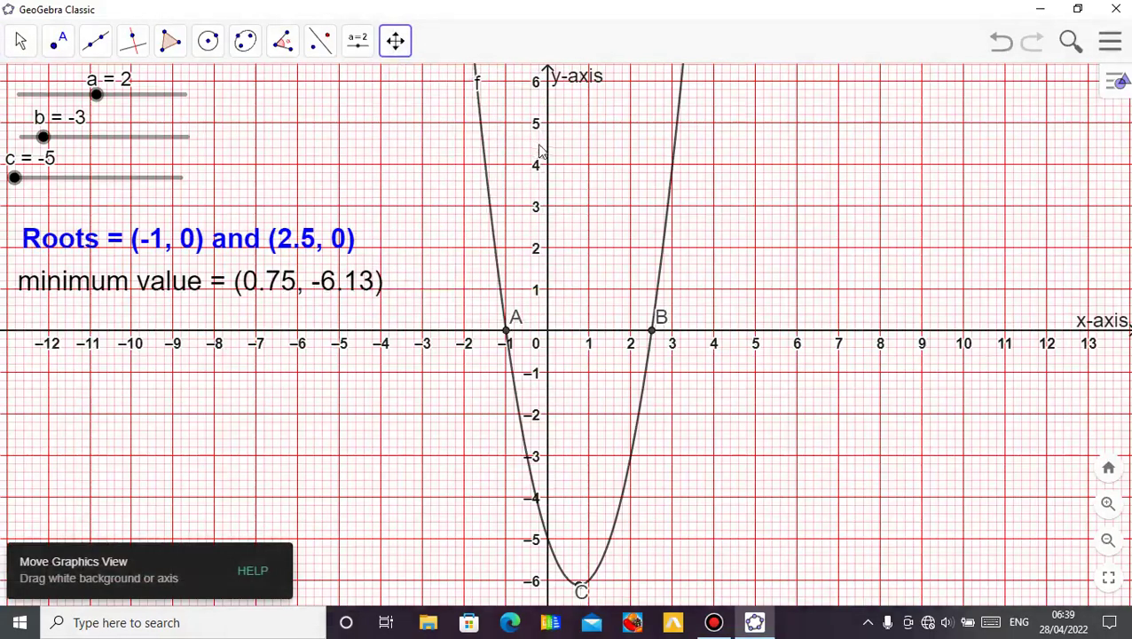
pyautogui.moveTo(548, 147); pyautogui.dragTo(552, 282)
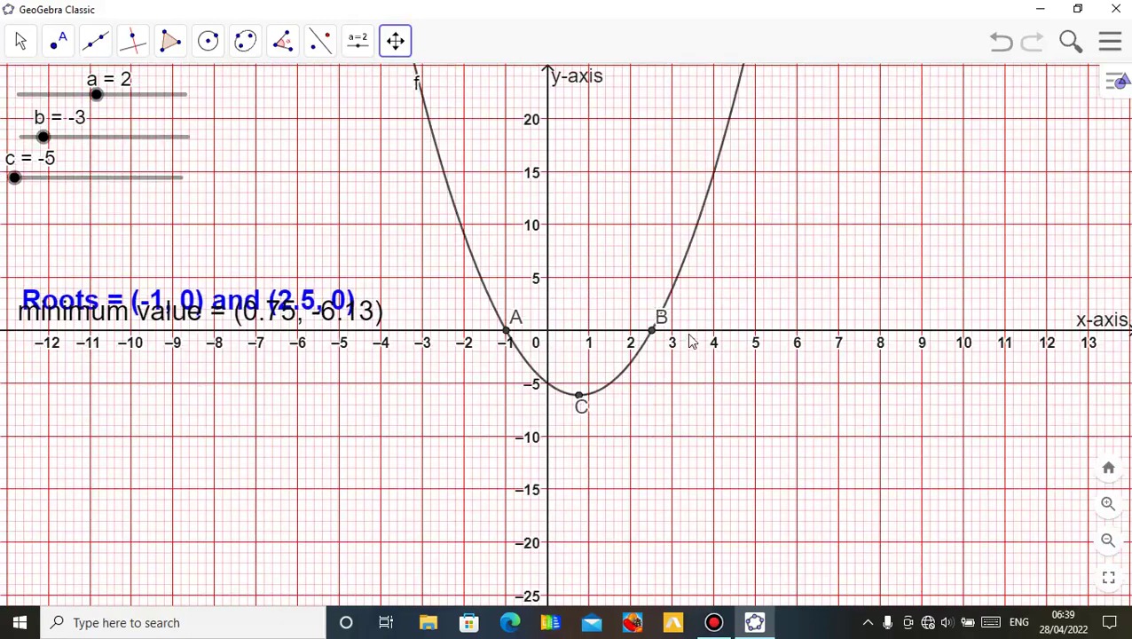
pyautogui.moveTo(685, 330); pyautogui.dragTo(749, 330)
# Move the overlapping minimum value and Roots texts apart, and reposition the view so both sit beside the parabola beneath the sliders
pyautogui.moveTo(96, 302); pyautogui.dragTo(125, 291)
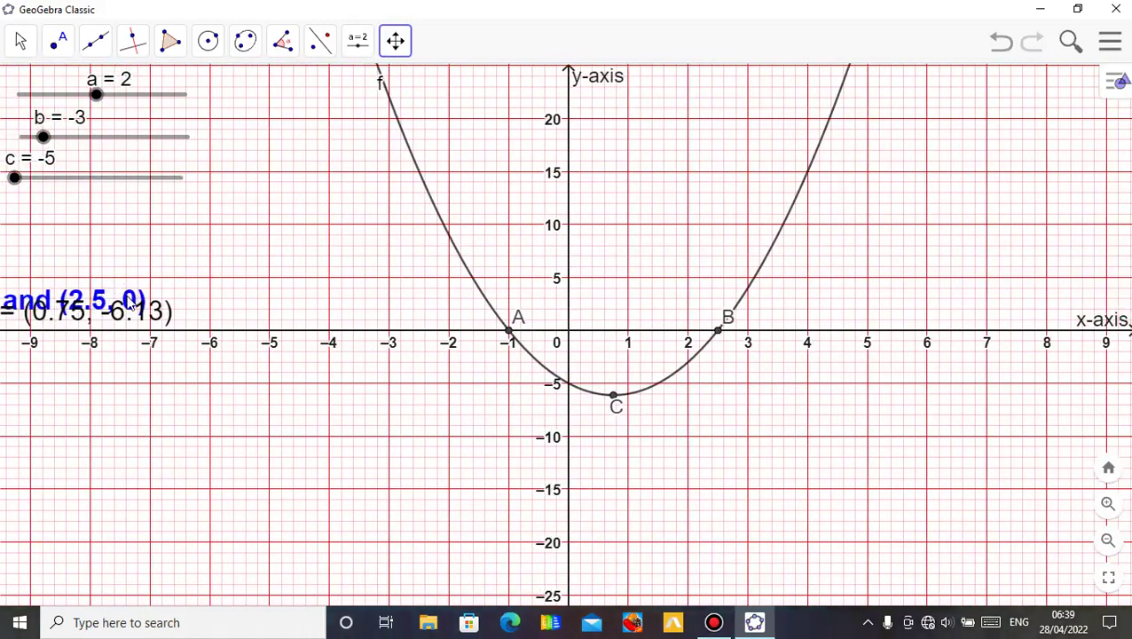
pyautogui.moveTo(211, 303); pyautogui.dragTo(189, 300)
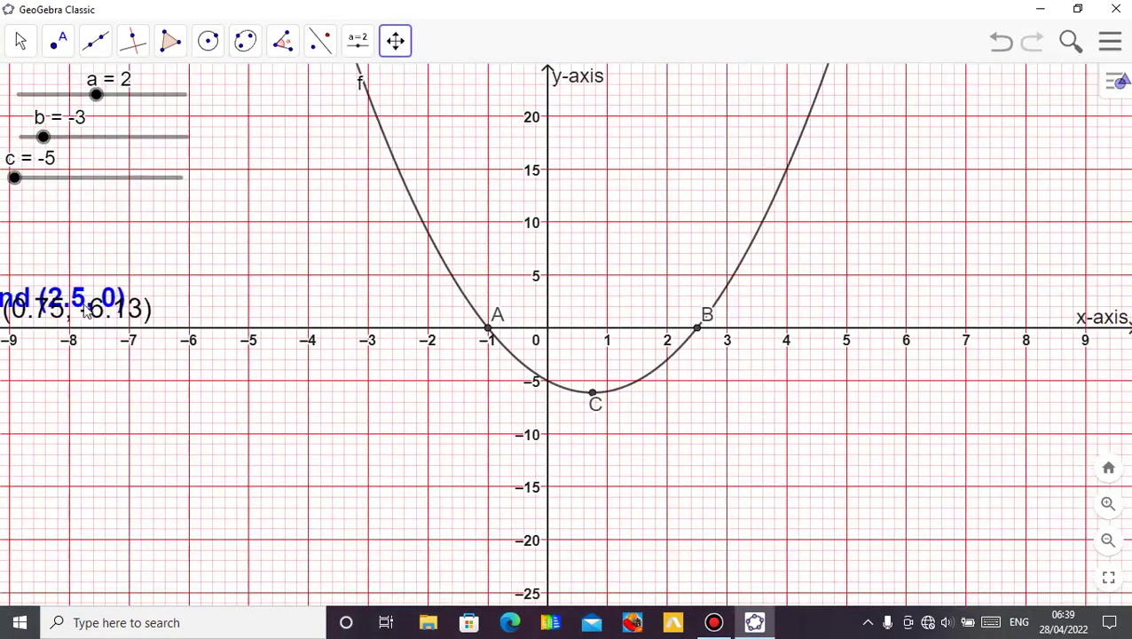
pyautogui.moveTo(85, 305); pyautogui.dragTo(415, 311)
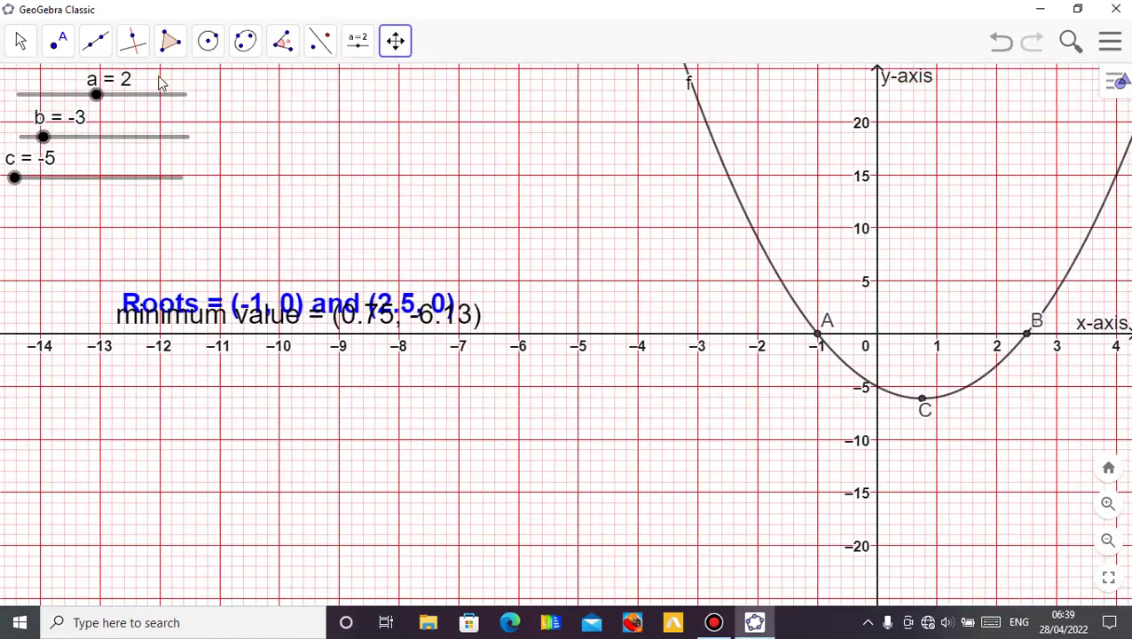
pyautogui.click(13, 52)
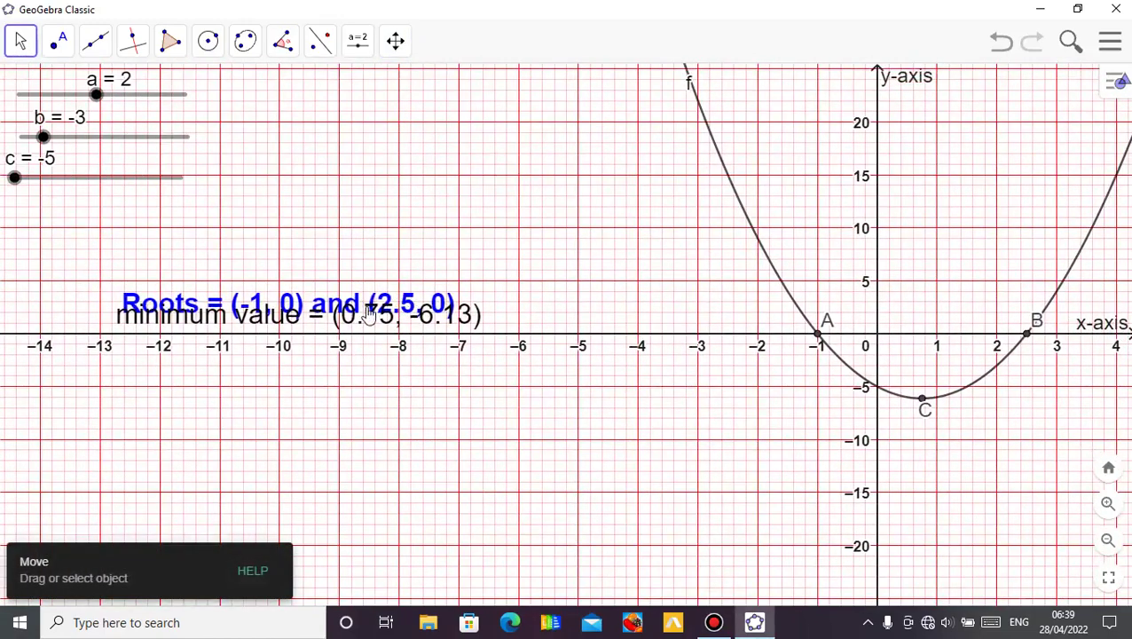
pyautogui.moveTo(368, 313); pyautogui.dragTo(490, 114)
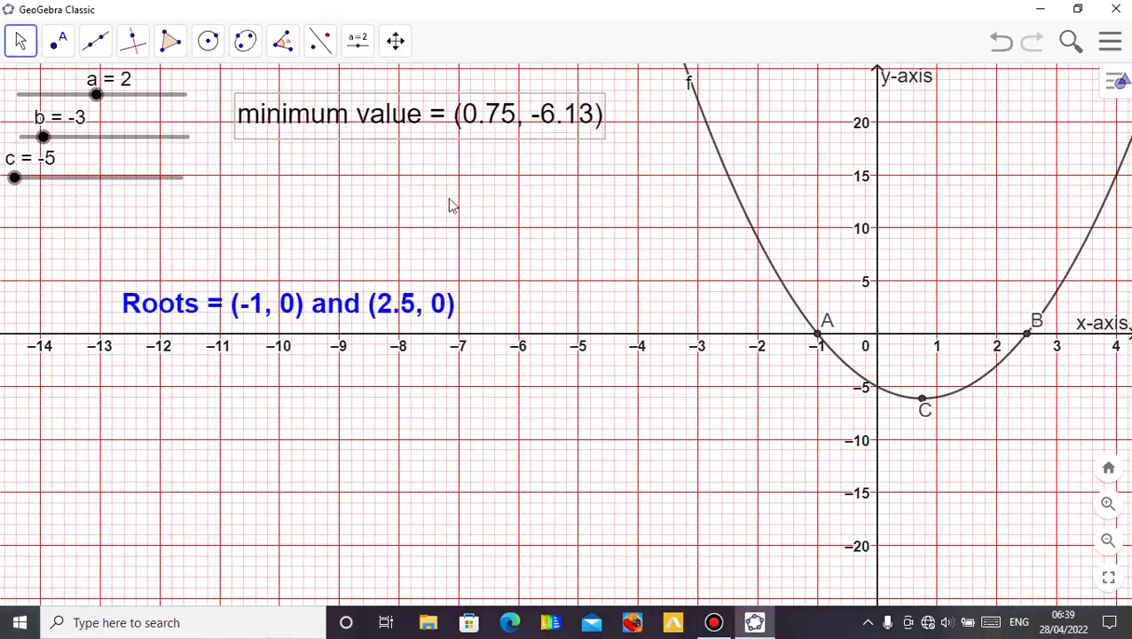
pyautogui.moveTo(397, 310); pyautogui.dragTo(539, 203)
pyautogui.moveTo(690, 298); pyautogui.dragTo(463, 427)
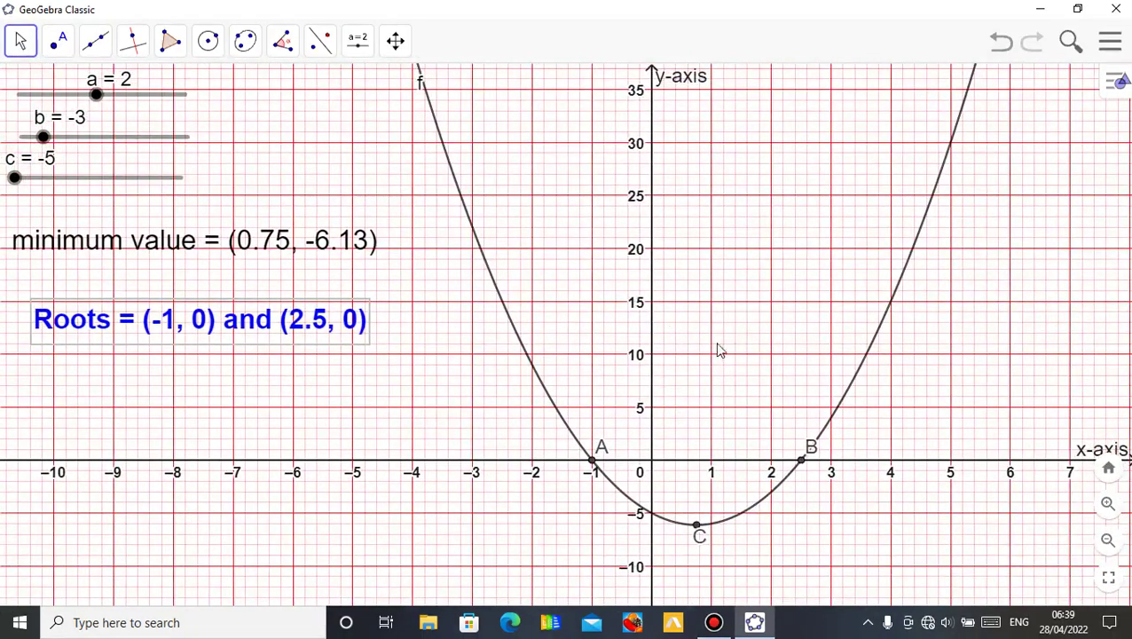
# Move the minimum value and Roots texts closer together beneath the sliders, and pan the view so the y-axis sits near the centre
pyautogui.moveTo(720, 349); pyautogui.dragTo(711, 349)
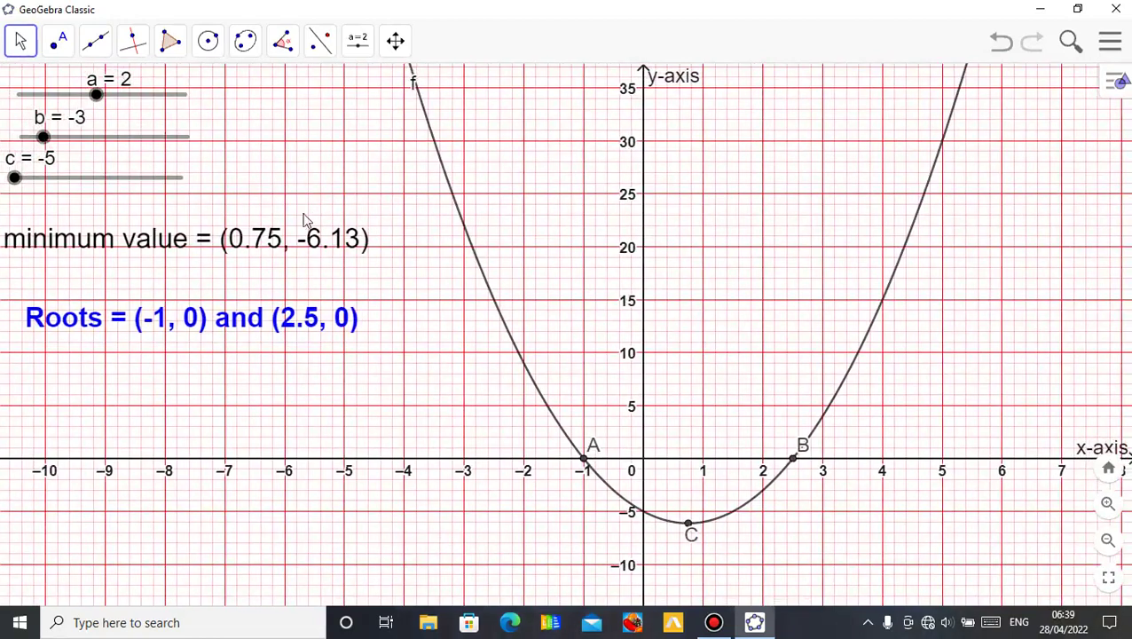
pyautogui.moveTo(338, 222); pyautogui.dragTo(367, 209)
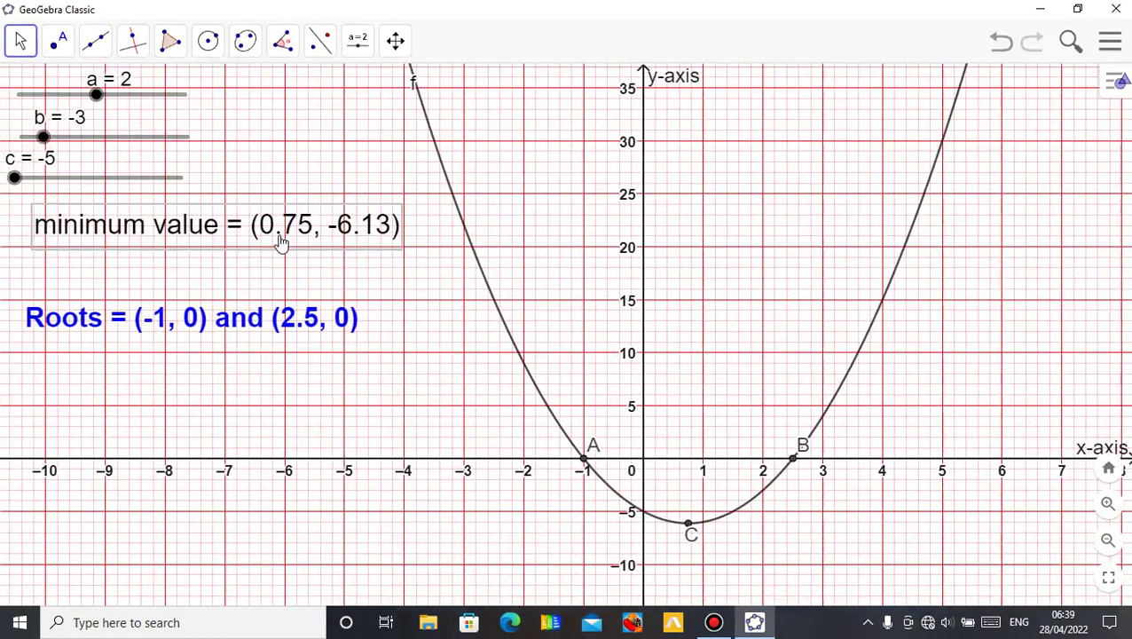
pyautogui.moveTo(278, 237); pyautogui.dragTo(290, 243)
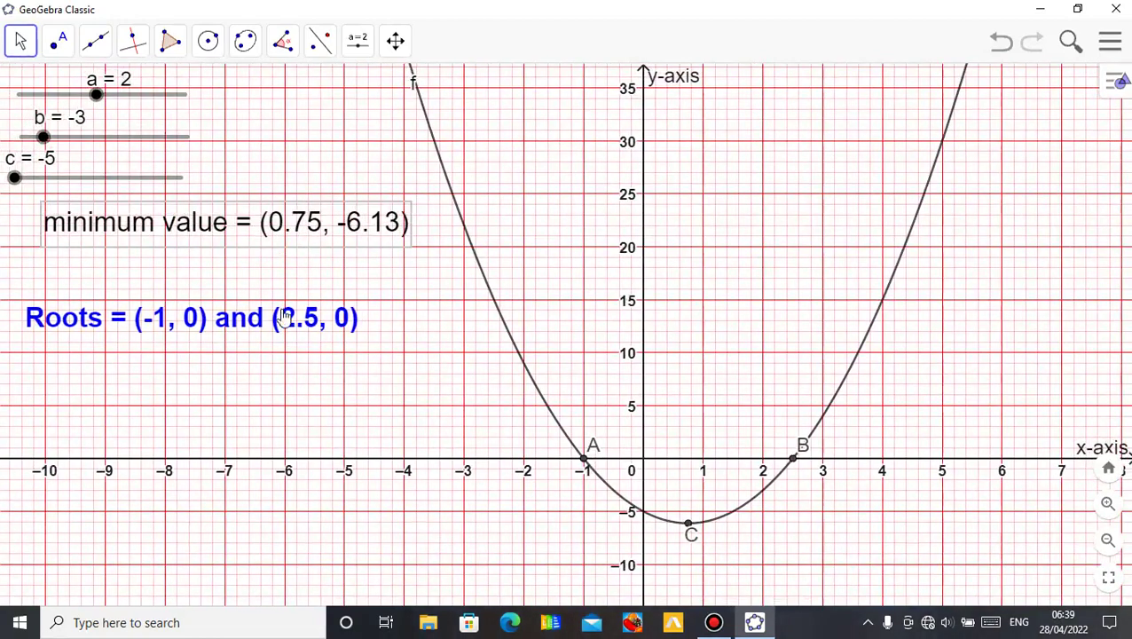
pyautogui.moveTo(286, 318); pyautogui.dragTo(318, 275)
pyautogui.moveTo(769, 249); pyautogui.dragTo(684, 253)
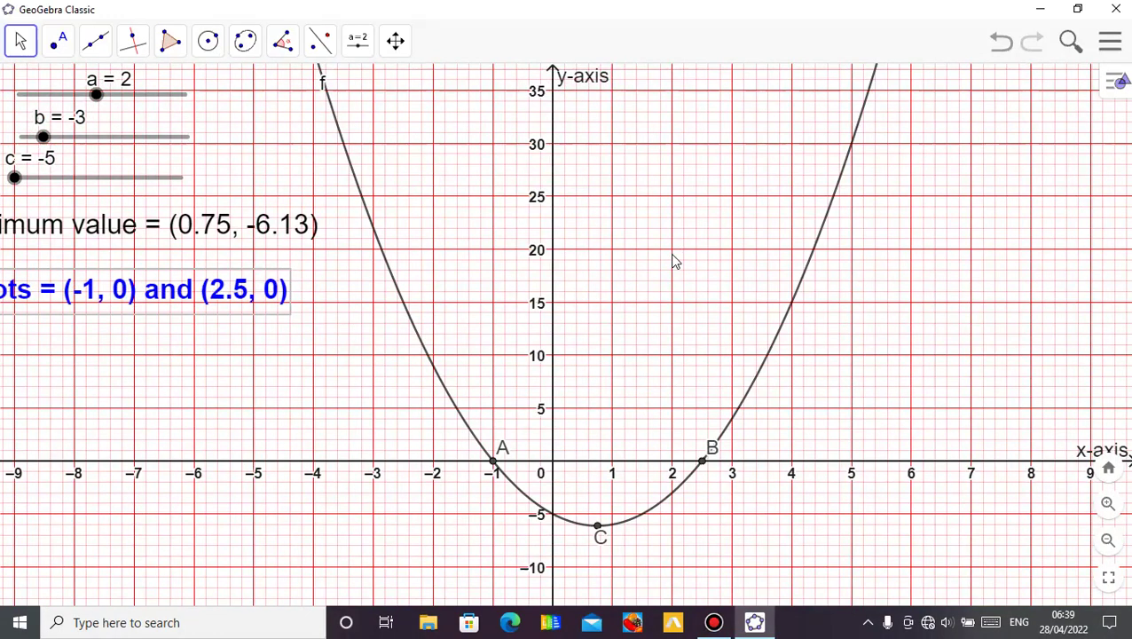
# Sweep slider b upward to at least 6 and bring it down to -5 to shift the parabola
pyautogui.click(44, 136)
pyautogui.press('Right')
pyautogui.press('Right')
pyautogui.press('Right')
pyautogui.press('Right')
pyautogui.press('Right')
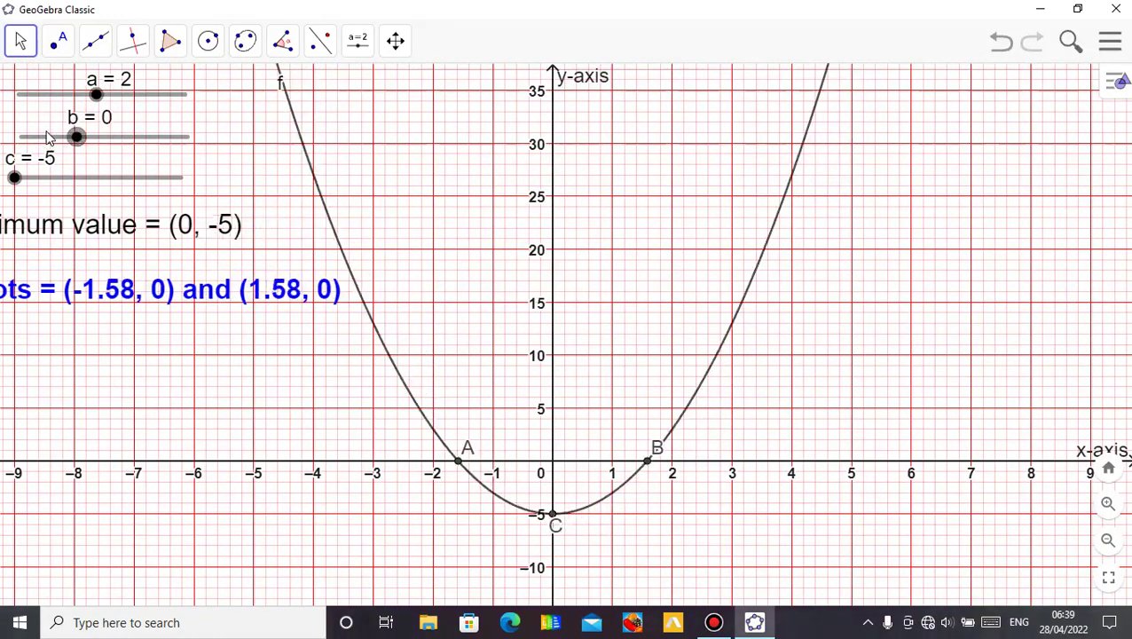
pyautogui.press('Right')
pyautogui.press('Right')
pyautogui.press('Right')
pyautogui.press('Right')
pyautogui.press('Right')
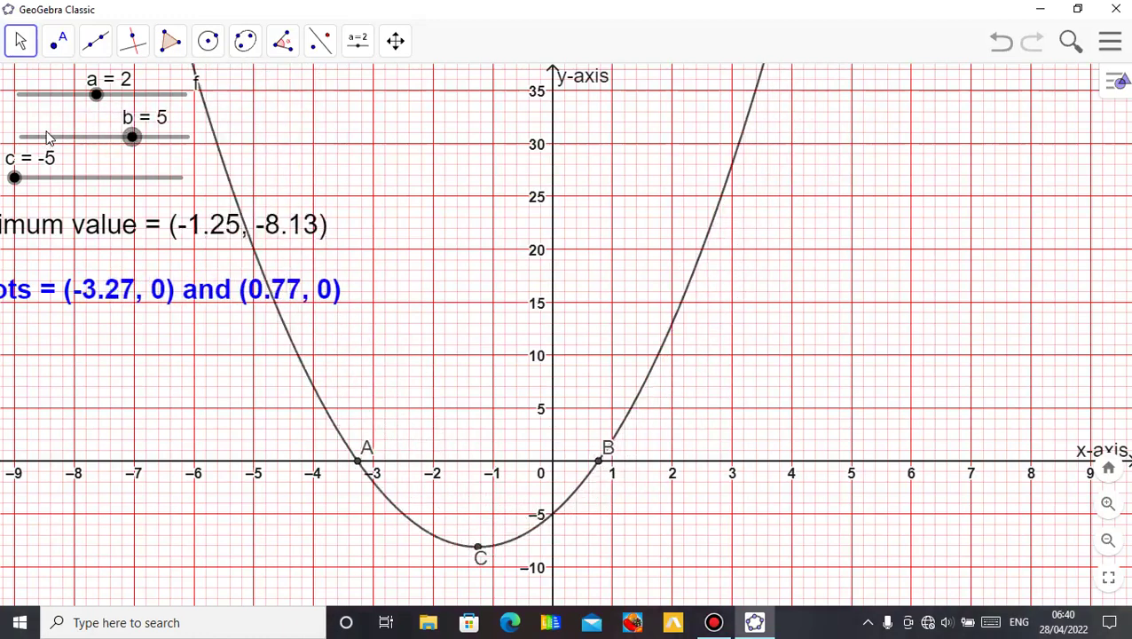
pyautogui.press('Left')
pyautogui.press('Left')
pyautogui.press('Left')
pyautogui.press('Left')
pyautogui.press('Left')
pyautogui.press('Left')
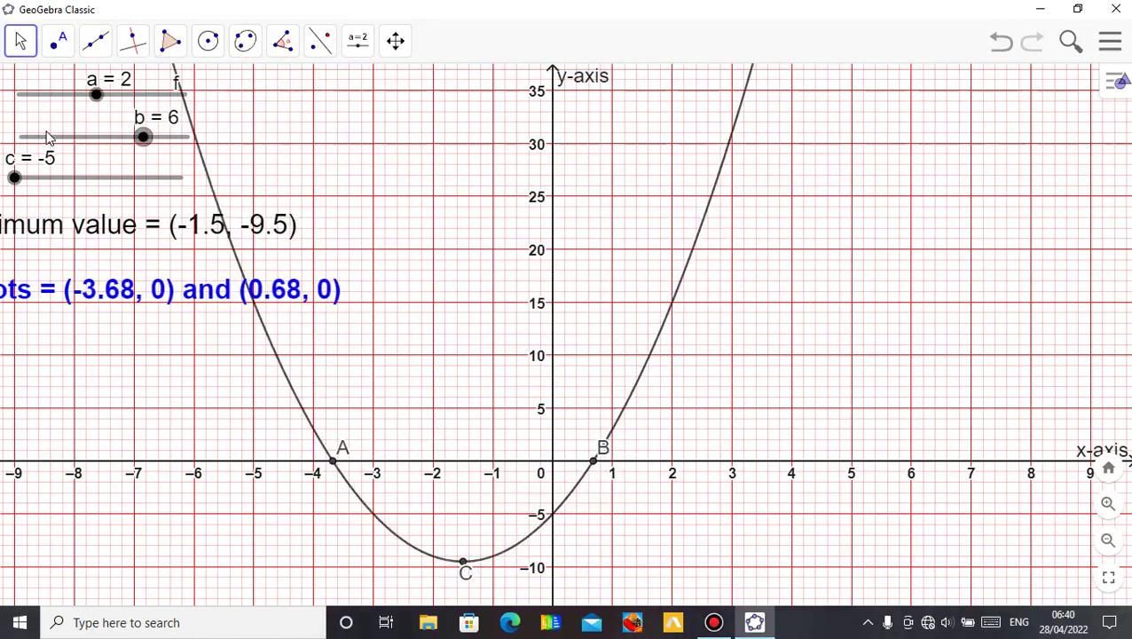
pyautogui.press('Left')
pyautogui.press('Left')
pyautogui.press('Left')
pyautogui.press('Left')
pyautogui.press('Left')
pyautogui.press('Left')
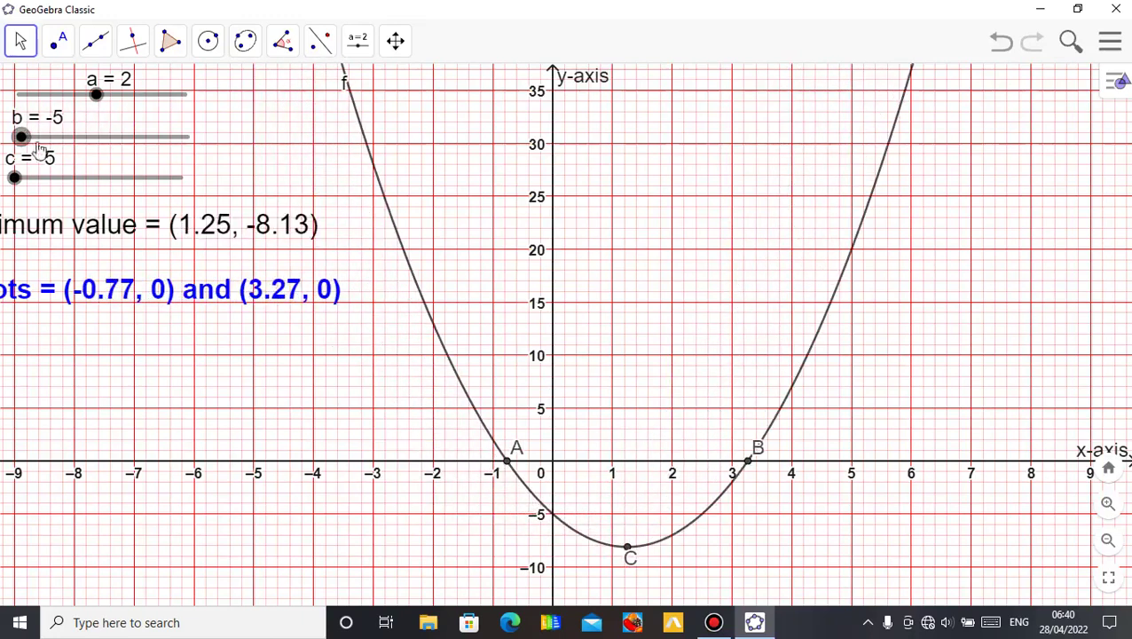
# Raise slider c to 7 to lift the parabola off the x-axis, and lower it to 0
pyautogui.click(15, 177)
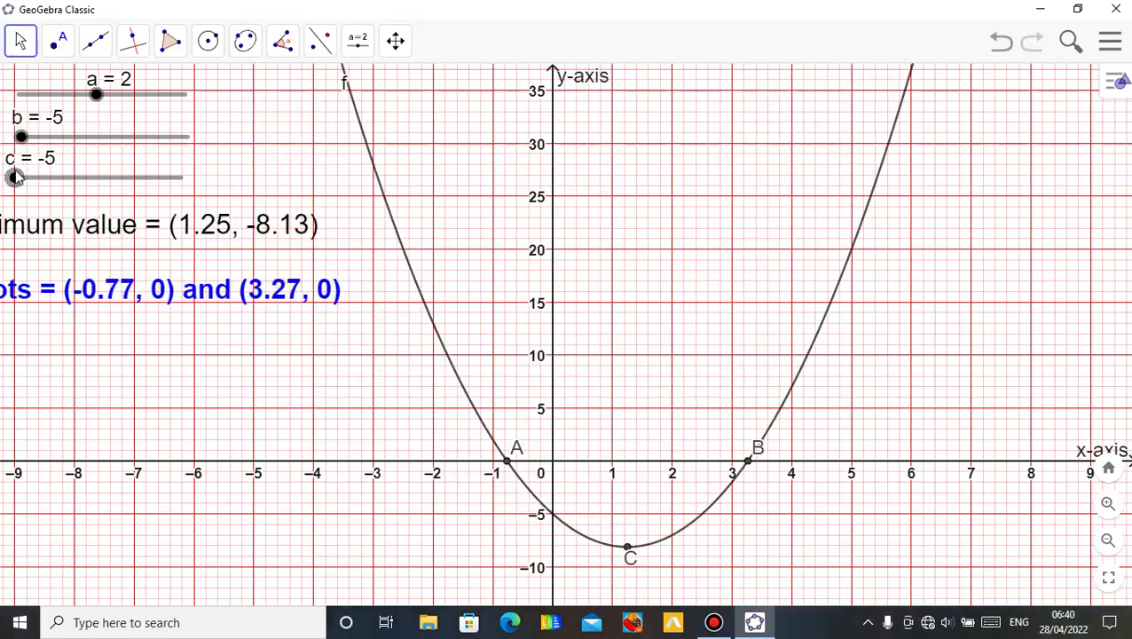
pyautogui.press('Right')
pyautogui.press('Right')
pyautogui.press('Right')
pyautogui.press('Right')
pyautogui.press('Right')
pyautogui.press('Right')
pyautogui.press('Right')
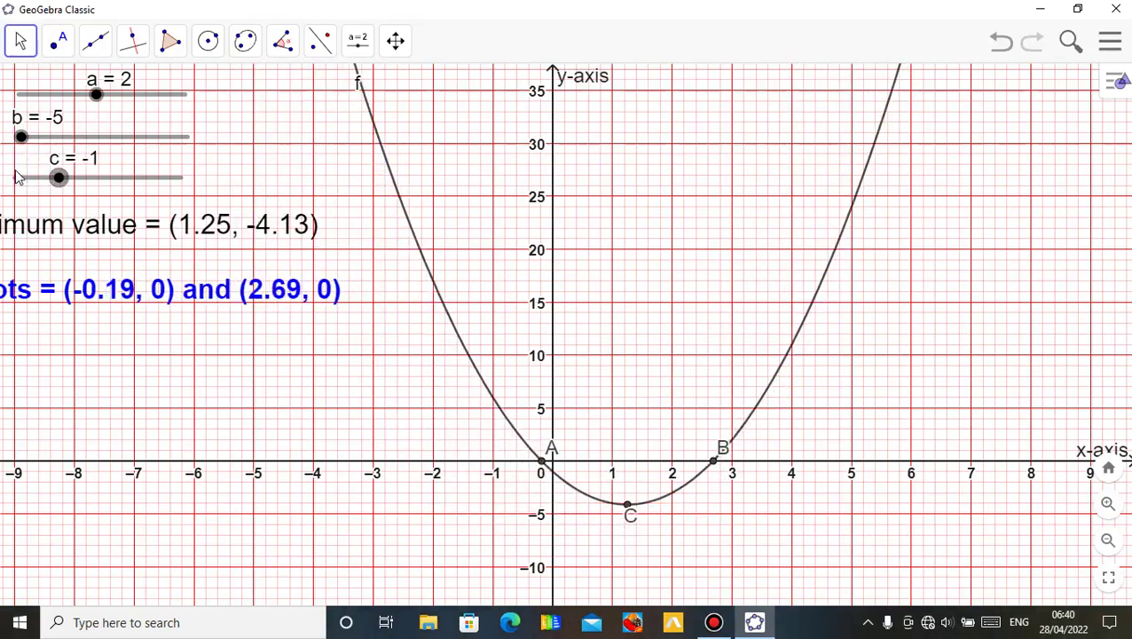
pyautogui.press('Right')
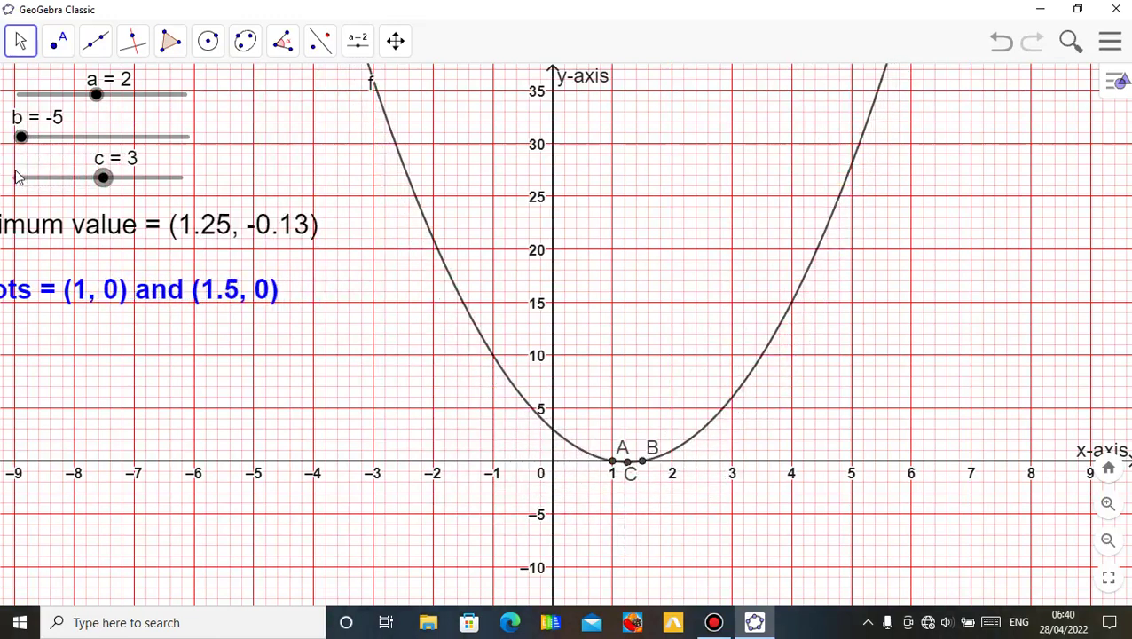
pyautogui.press('Right')
pyautogui.press('Right')
pyautogui.press('Right')
pyautogui.press('Right')
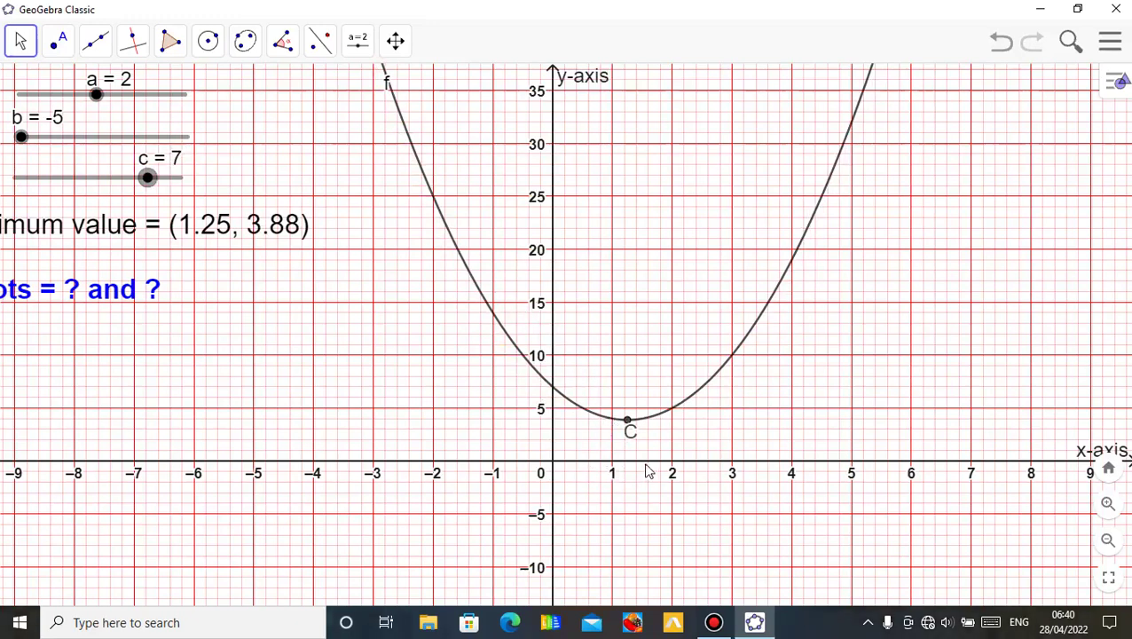
pyautogui.press('Left')
pyautogui.press('Left')
pyautogui.press('Left')
pyautogui.press('Left')
pyautogui.press('Left')
pyautogui.press('Left')
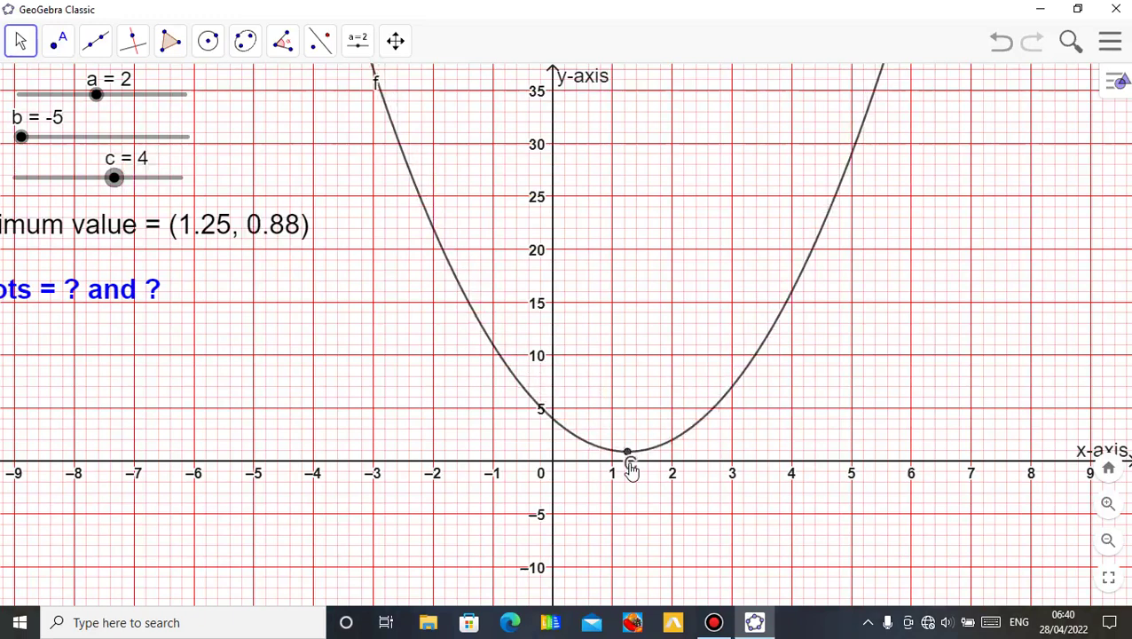
pyautogui.press('Left')
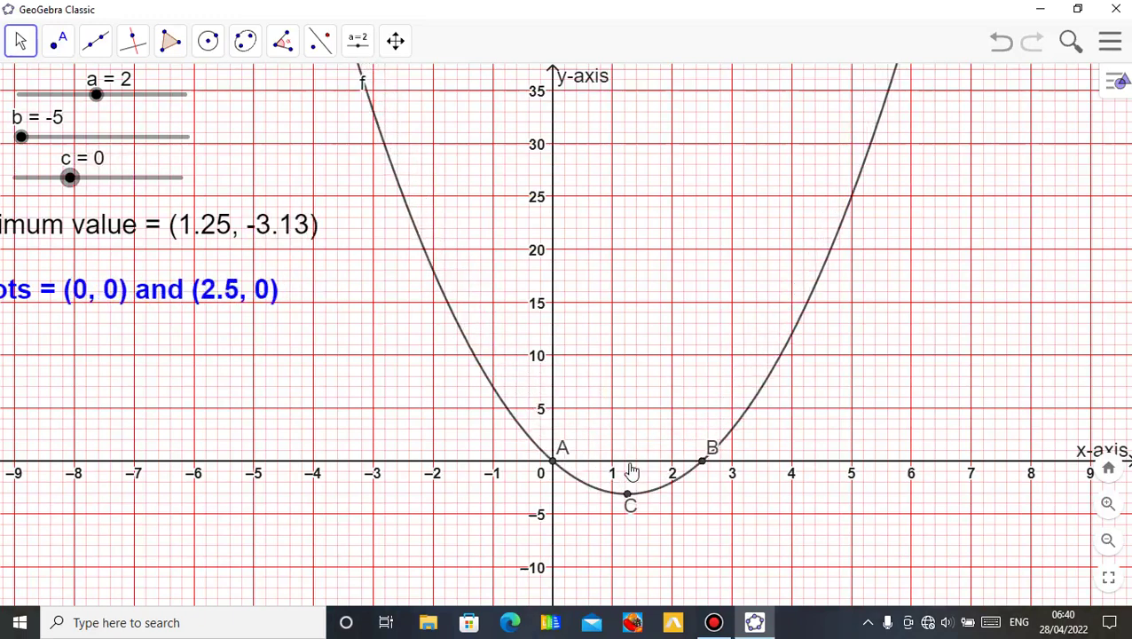
pyautogui.press('Left')
pyautogui.press('Right')
# Move the Roots and minimum value texts fully into view beneath the sliders
pyautogui.moveTo(195, 303); pyautogui.dragTo(250, 309)
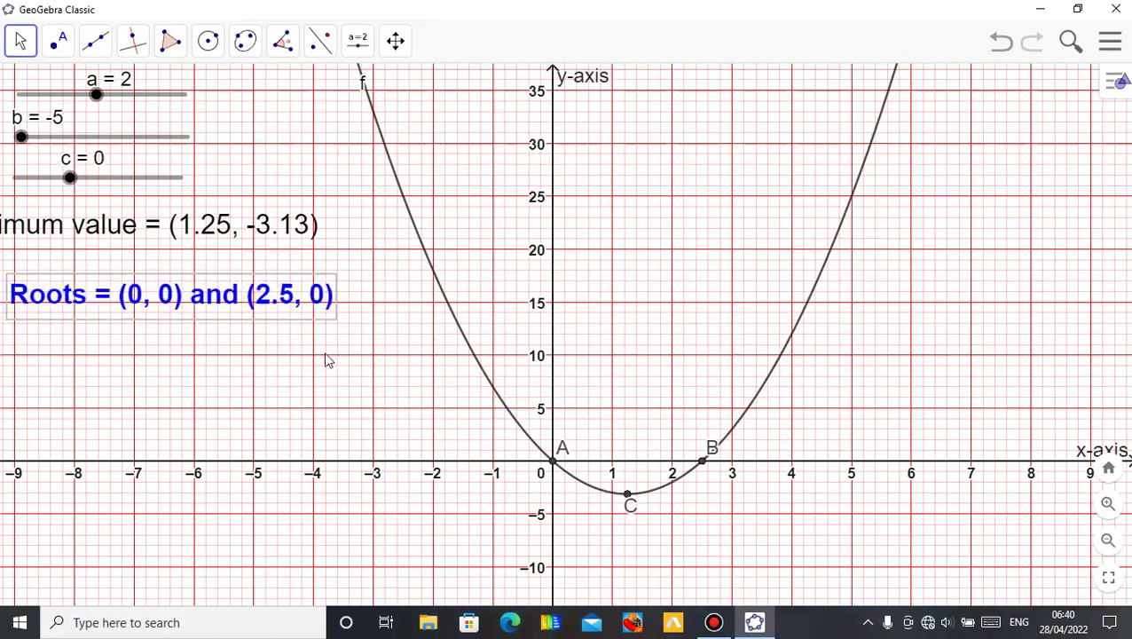
pyautogui.moveTo(262, 226); pyautogui.dragTo(311, 242)
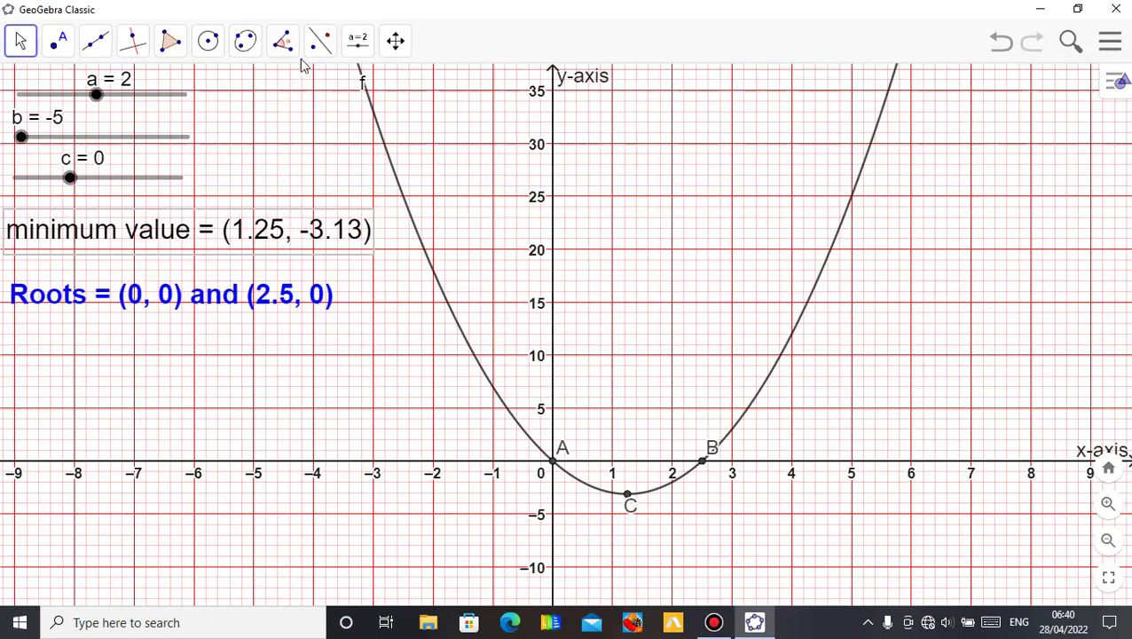
# Insert a dynamic text linked to function f near the top of the y-axis, inside the parabola
pyautogui.click(358, 41)
pyautogui.click(364, 126)
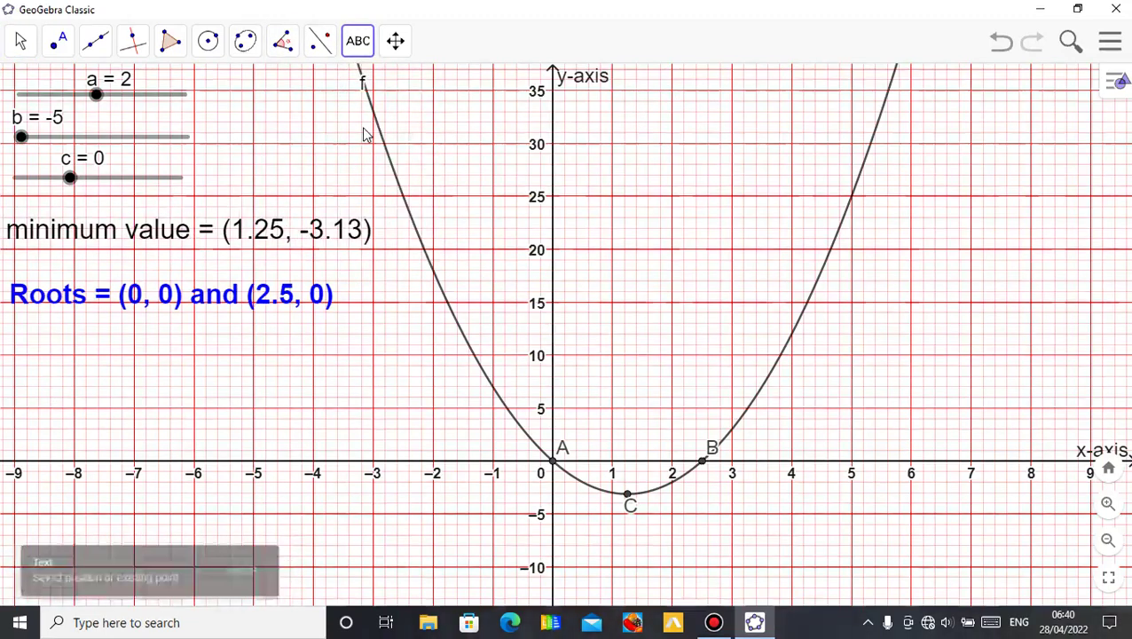
pyautogui.click(656, 119)
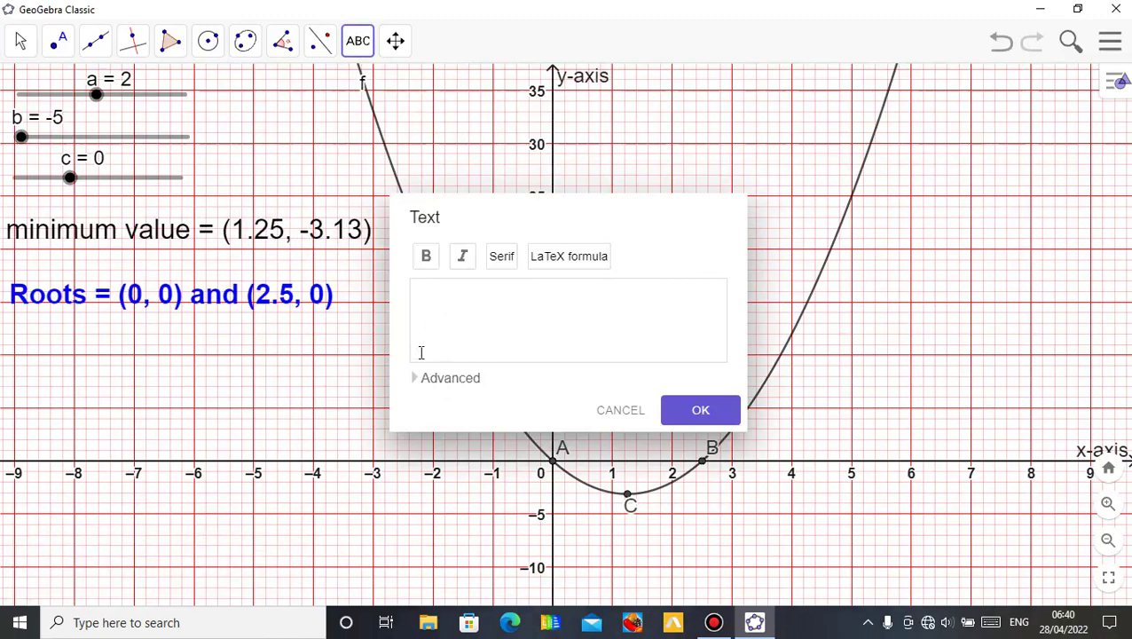
pyautogui.click(423, 380)
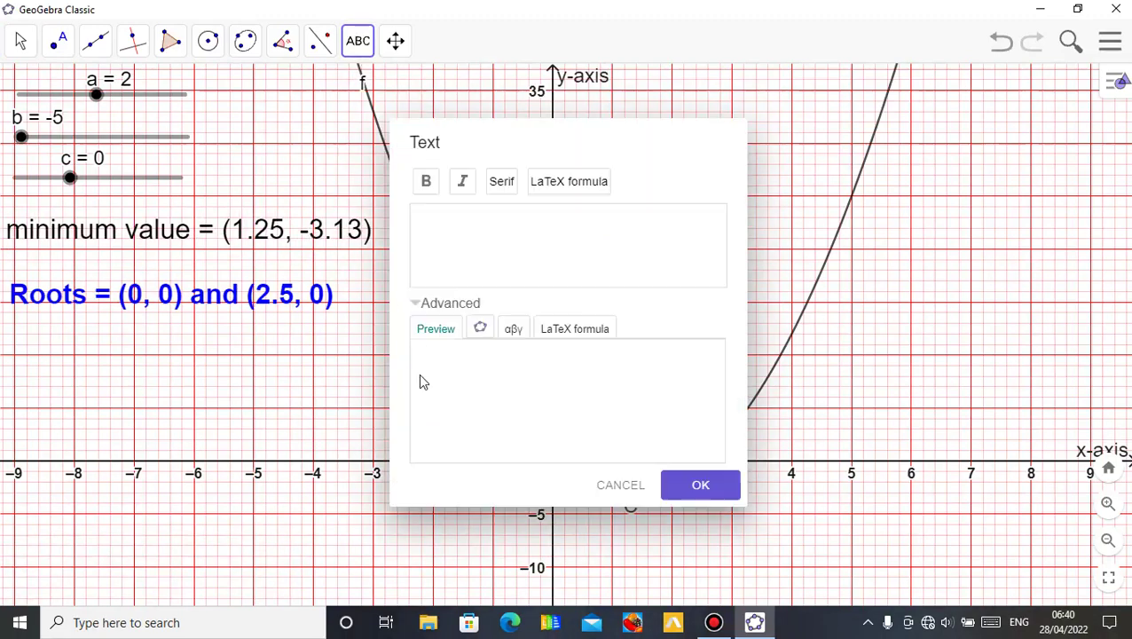
pyautogui.click(480, 329)
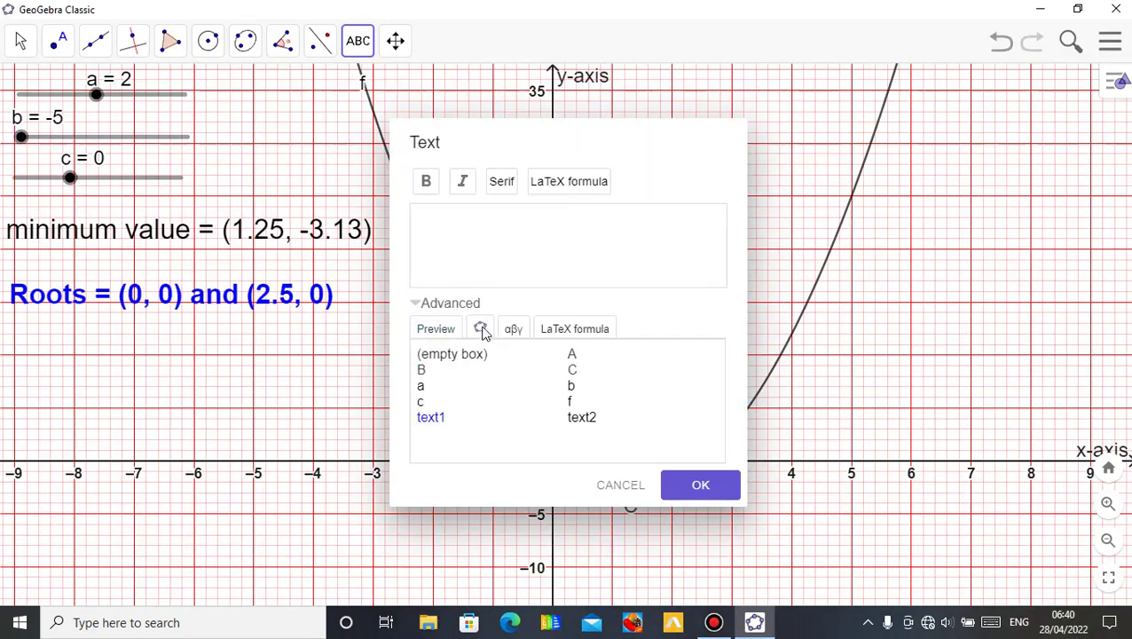
pyautogui.click(572, 402)
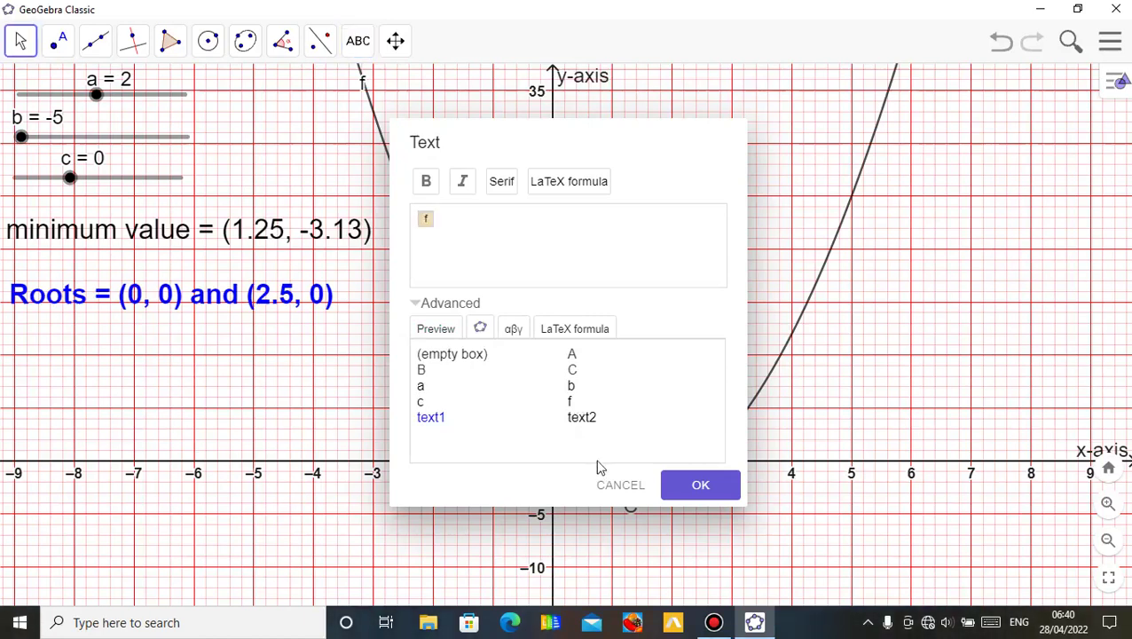
pyautogui.click(680, 486)
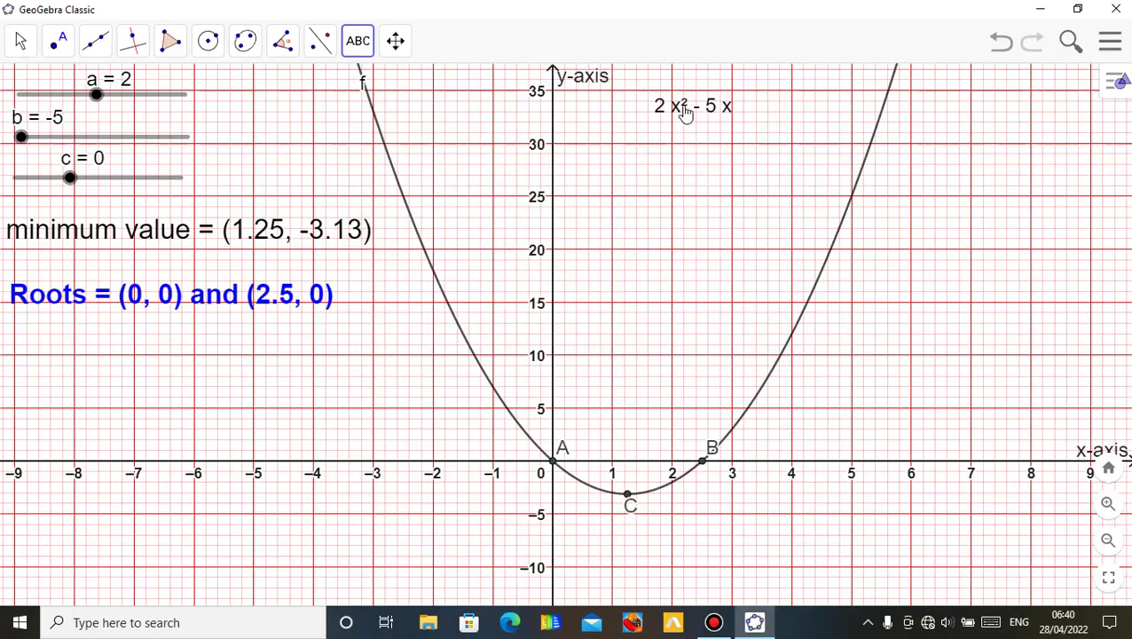
# Edit the function text so that "y = " precedes the linked object f
pyautogui.click(20, 43)
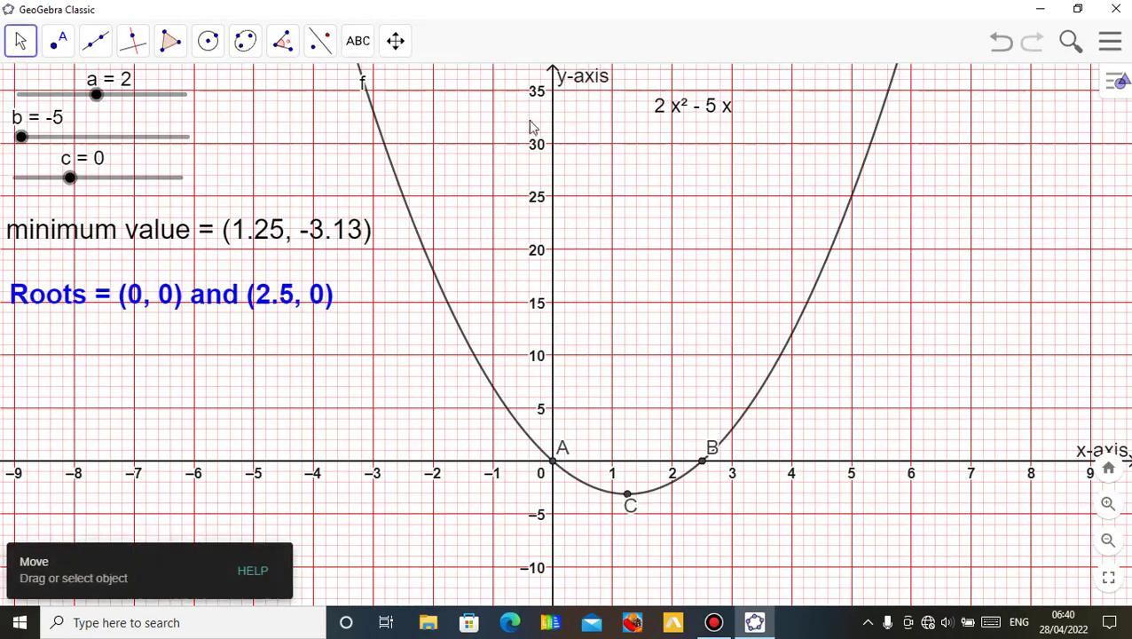
pyautogui.click(678, 118)
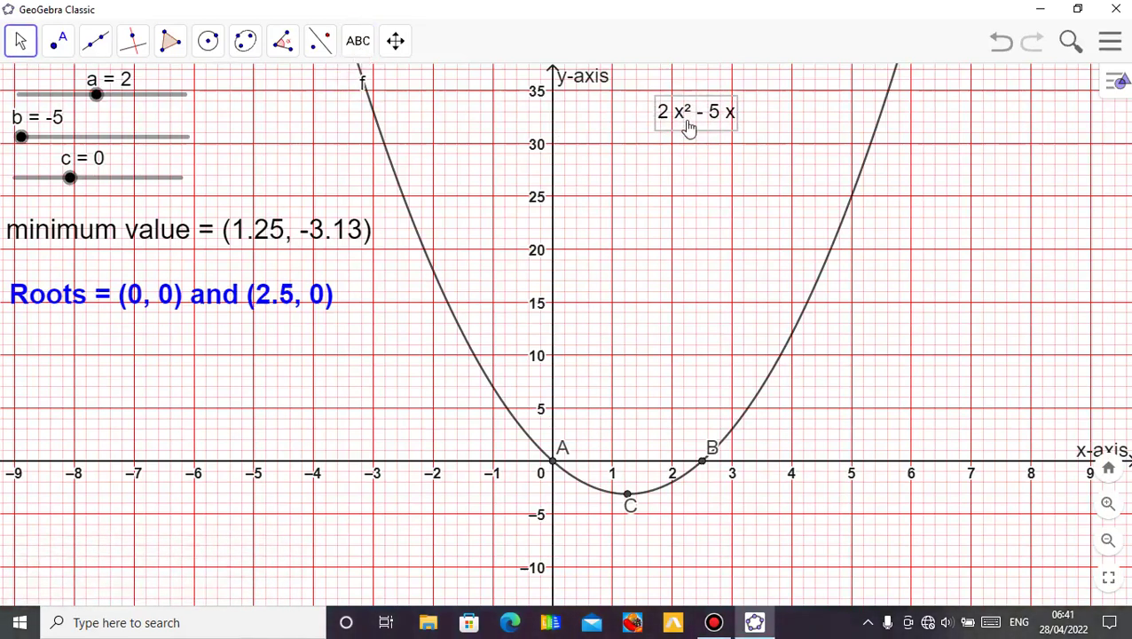
pyautogui.rightClick(689, 129)
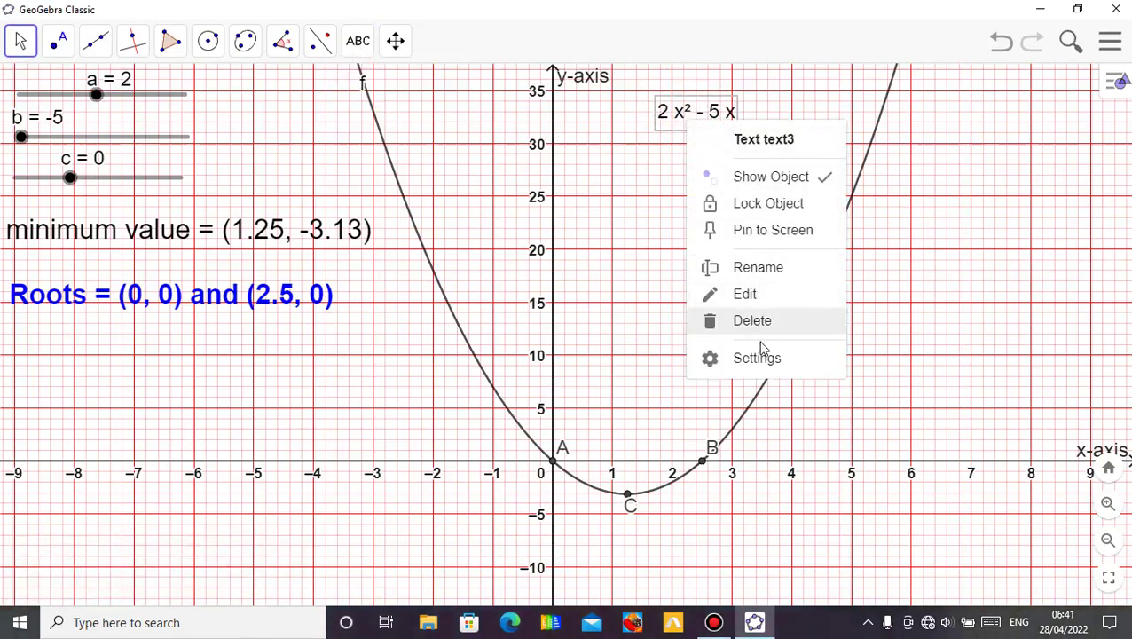
pyautogui.click(748, 297)
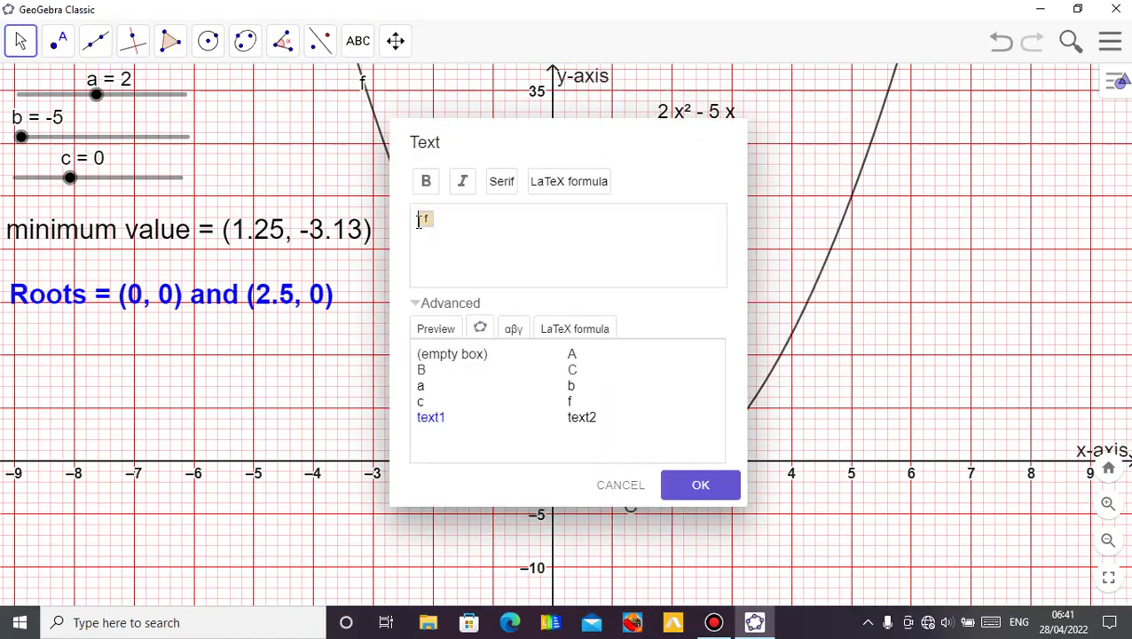
pyautogui.write('y =')
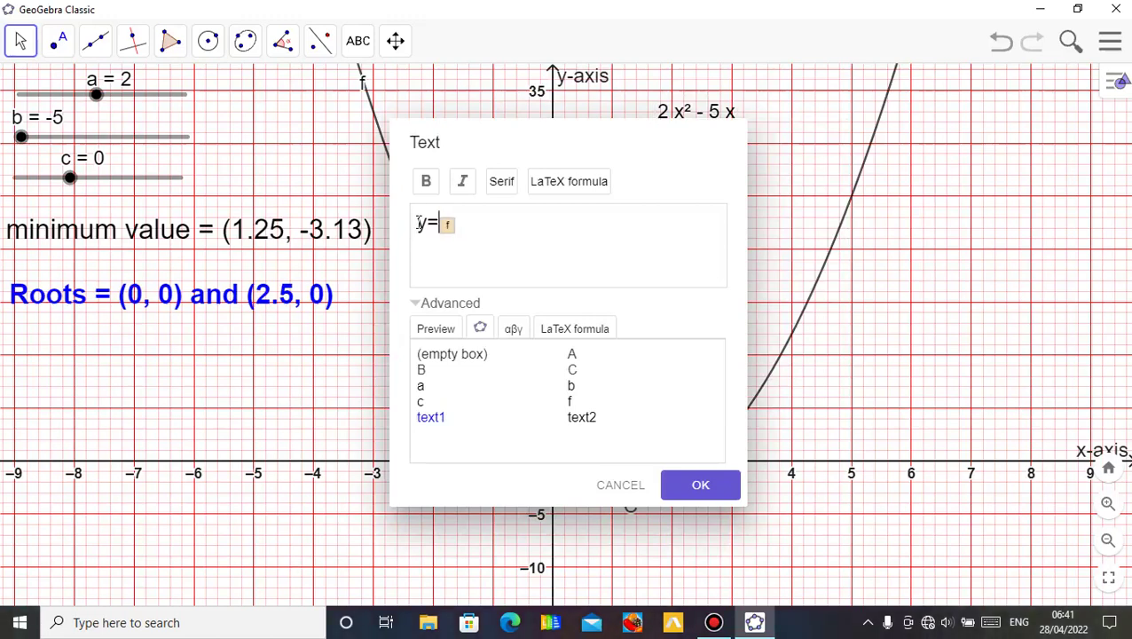
pyautogui.press('Left')
pyautogui.press('Left')
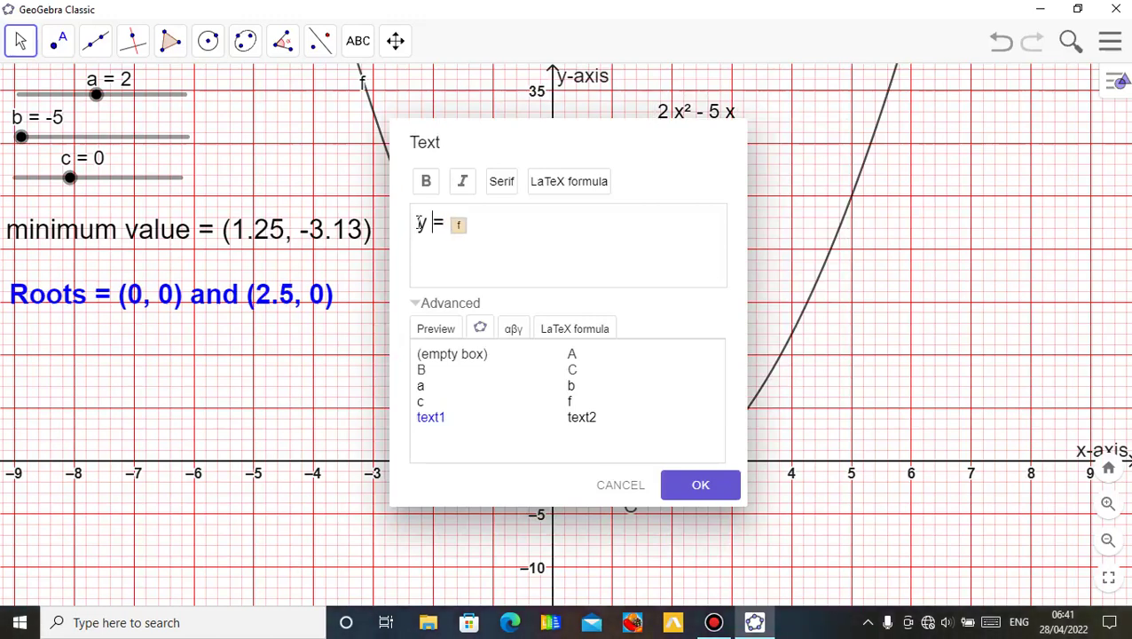
pyautogui.click(682, 491)
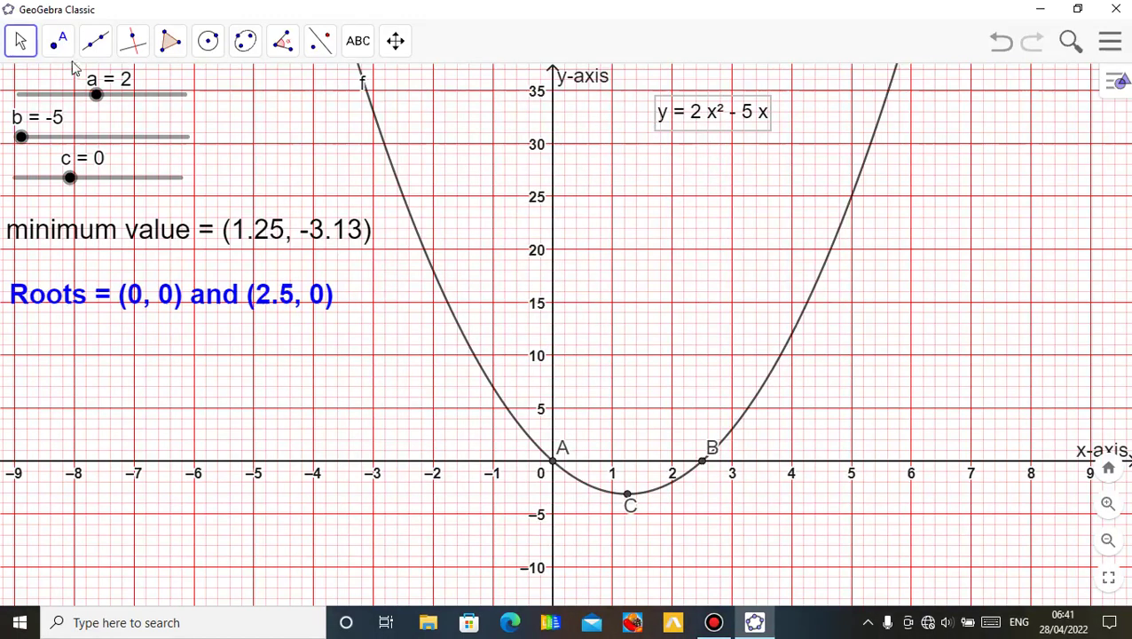
# Enlarge the font of the equation text and move it slightly closer to the y-axis
pyautogui.click(27, 41)
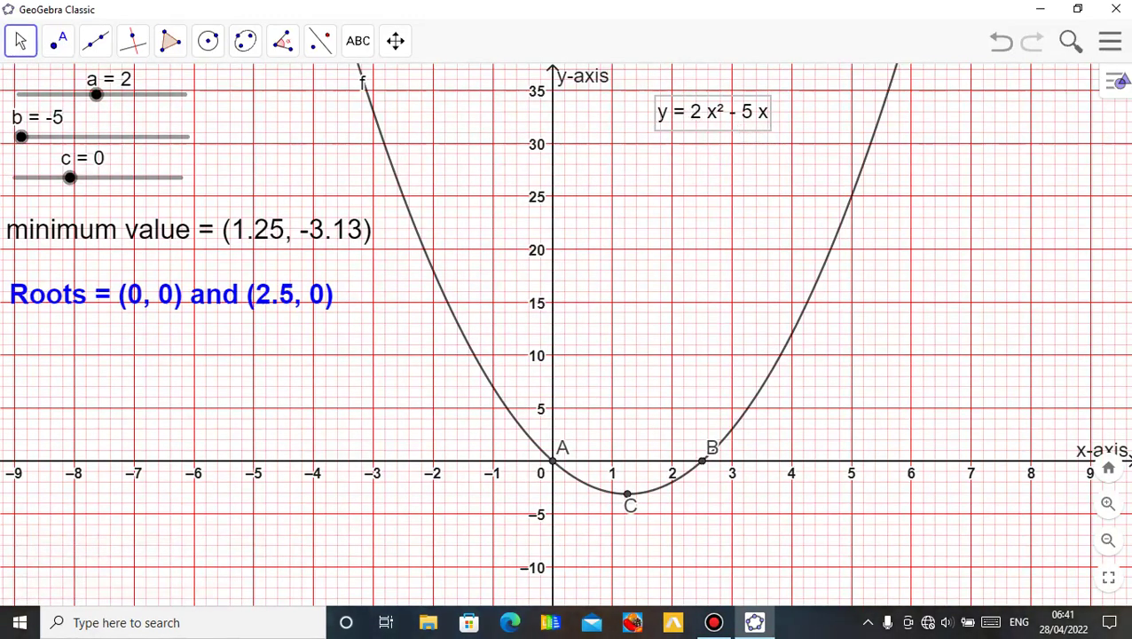
pyautogui.click(1114, 87)
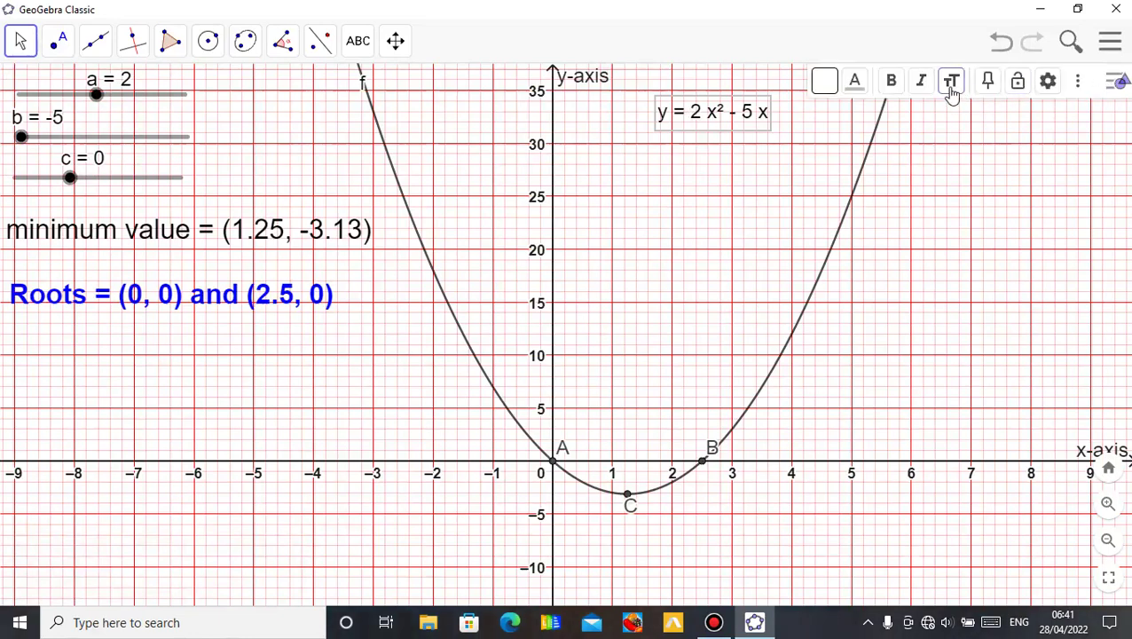
pyautogui.click(950, 82)
pyautogui.click(965, 185)
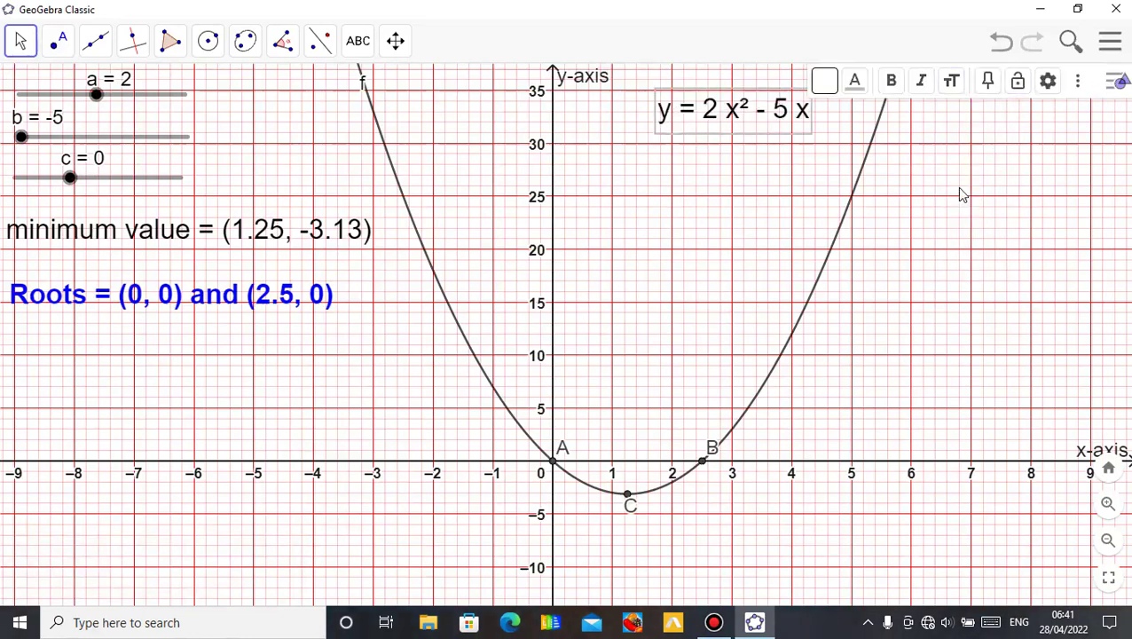
pyautogui.click(1114, 83)
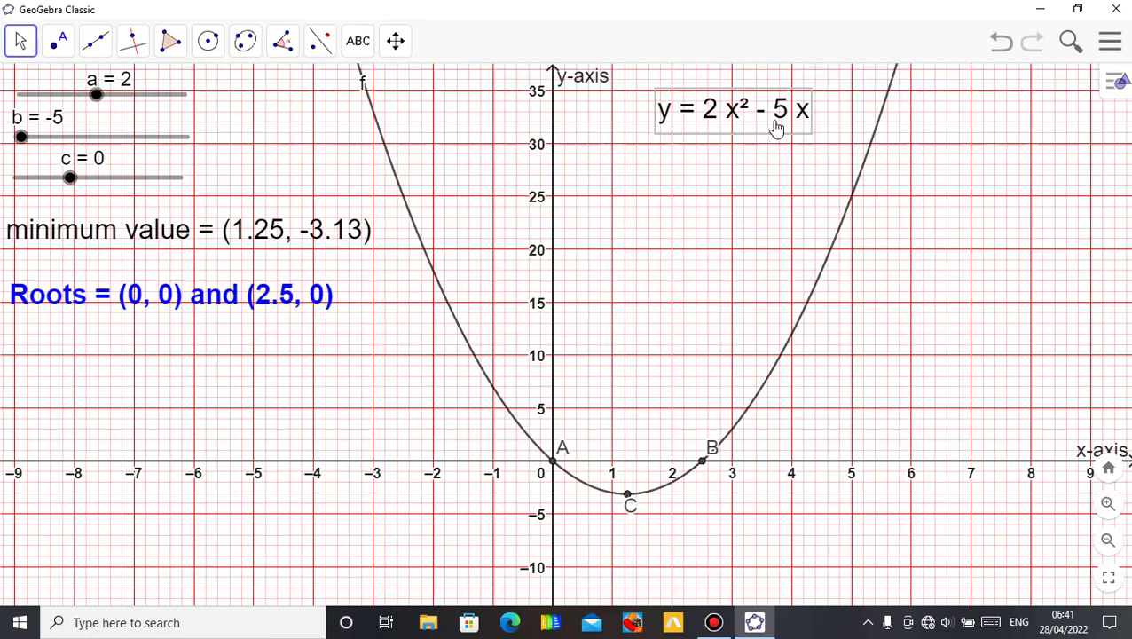
pyautogui.moveTo(773, 129); pyautogui.dragTo(757, 129)
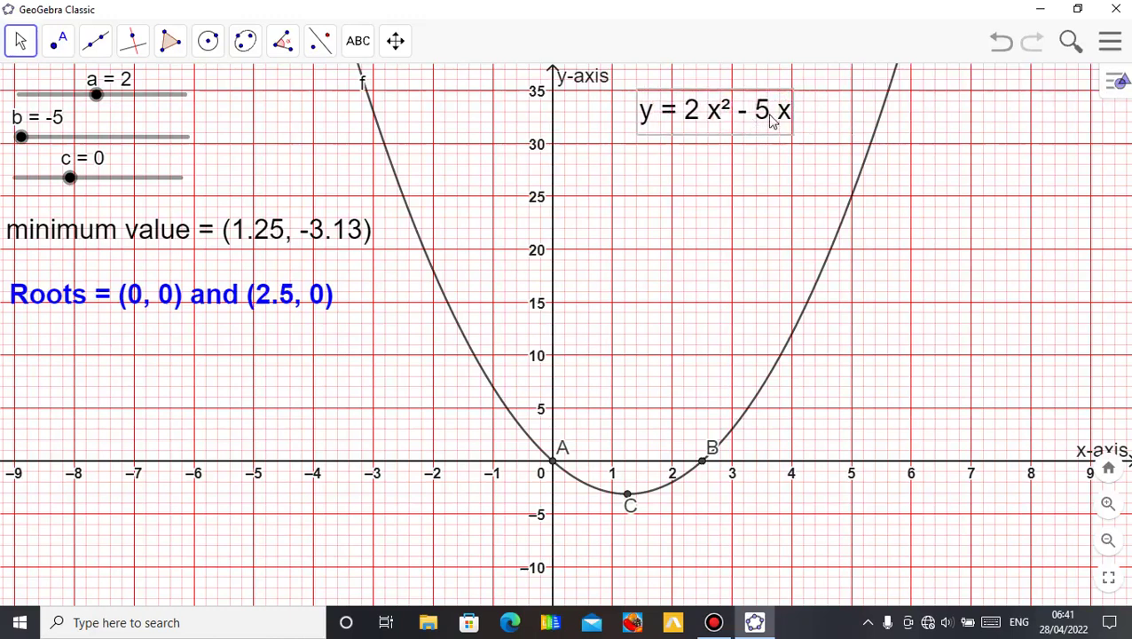
# Fill the background of the equation text with blue
pyautogui.click(1105, 89)
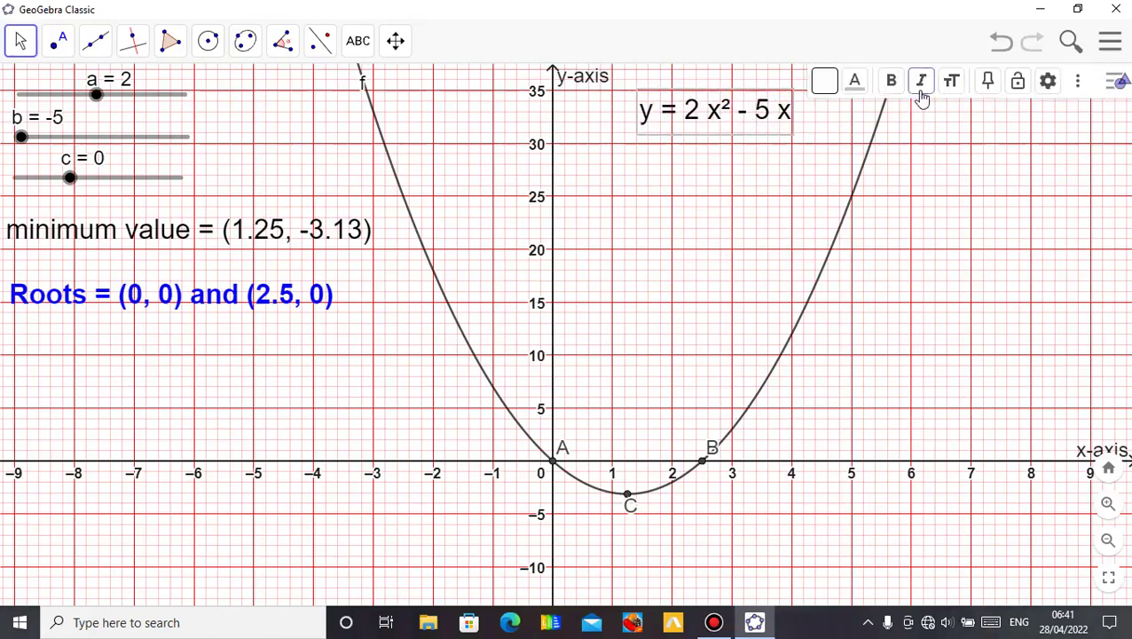
pyautogui.click(827, 88)
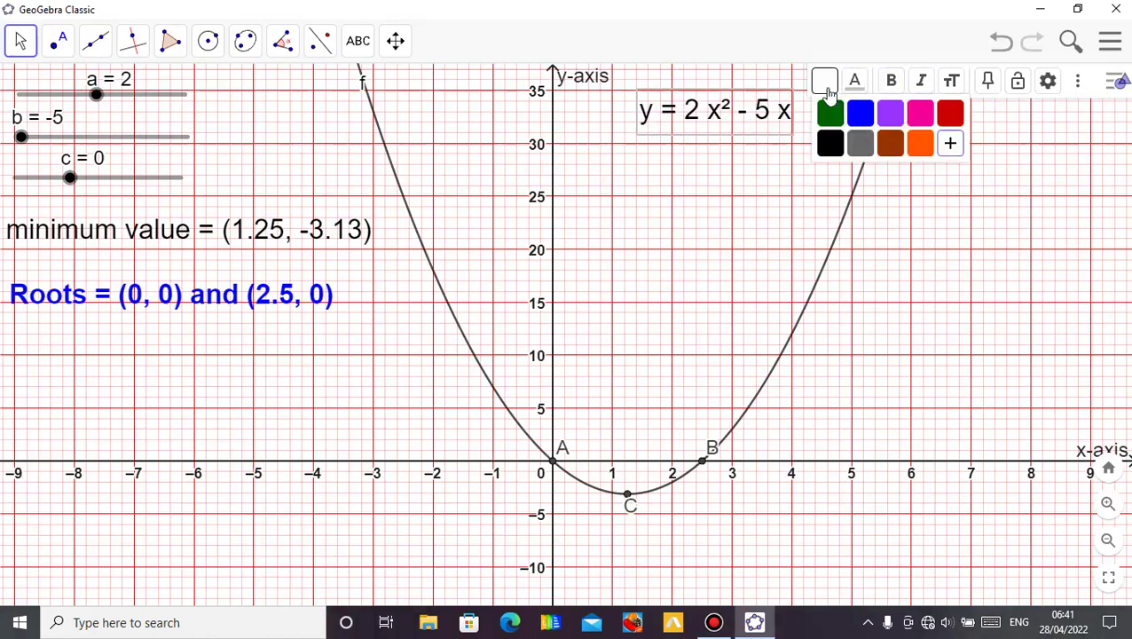
pyautogui.click(860, 116)
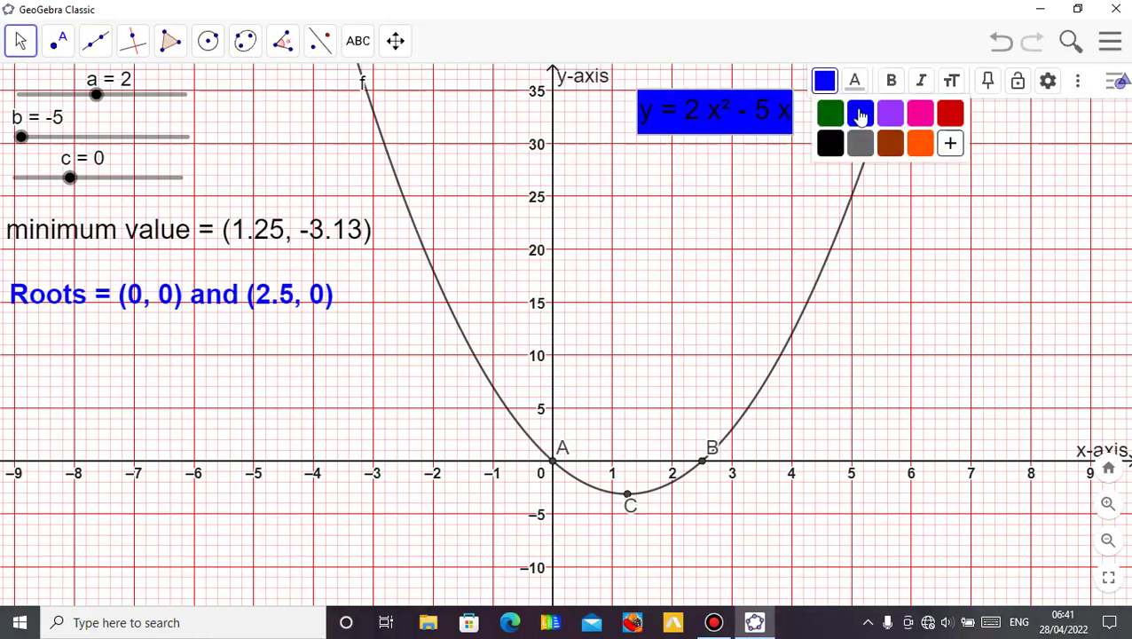
pyautogui.click(827, 89)
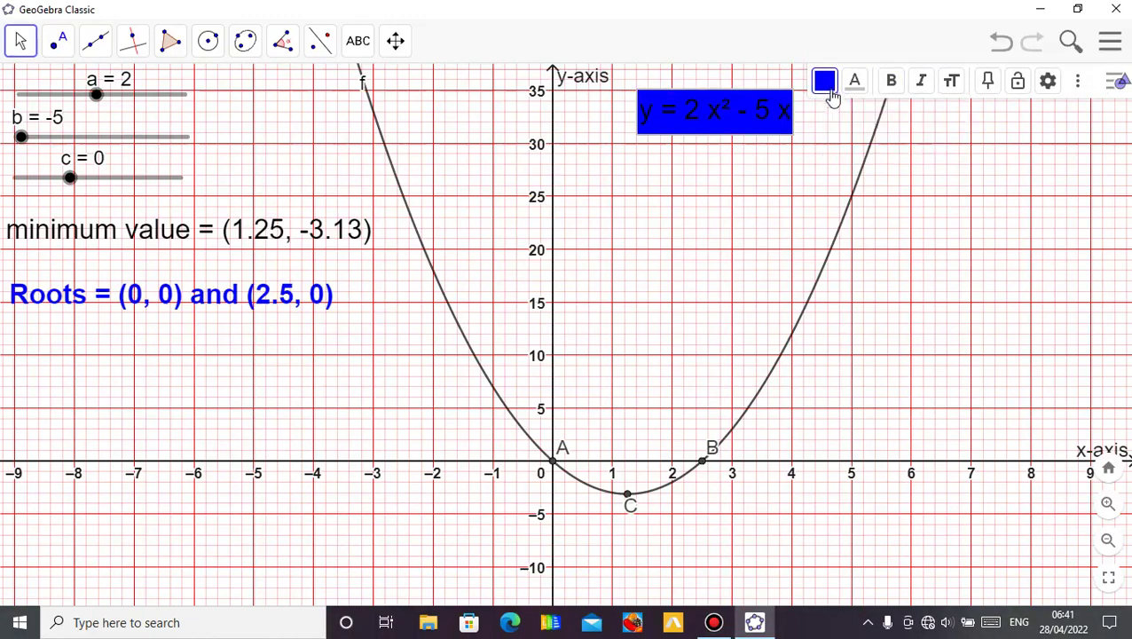
# Change the background color of the equation text to white (#FFFFFF)
pyautogui.click(826, 89)
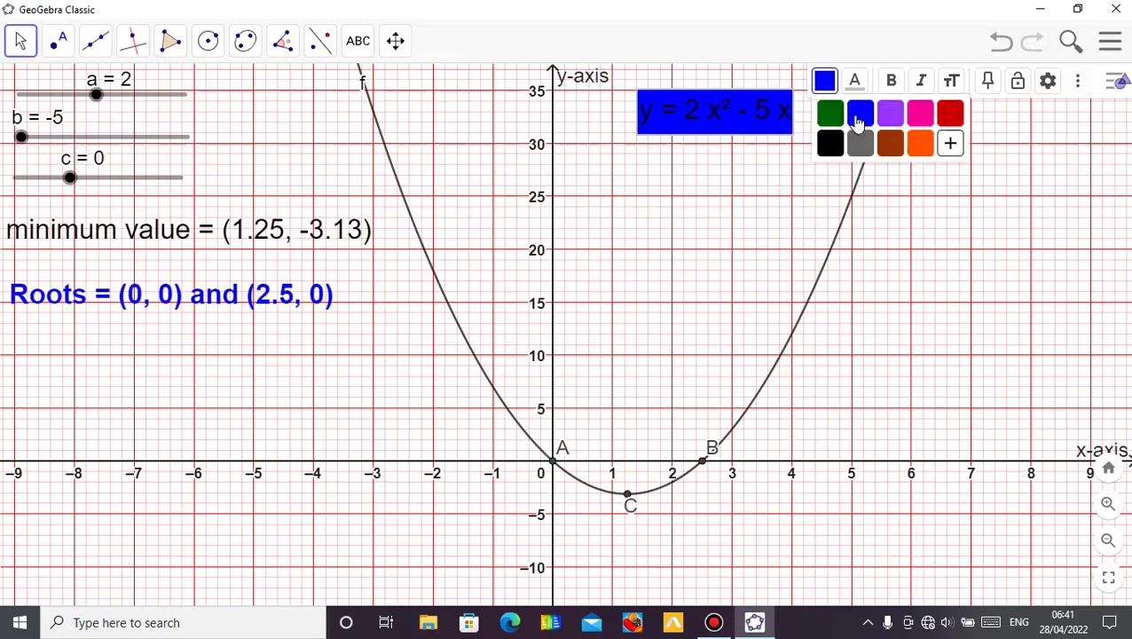
pyautogui.click(951, 144)
pyautogui.click(627, 129)
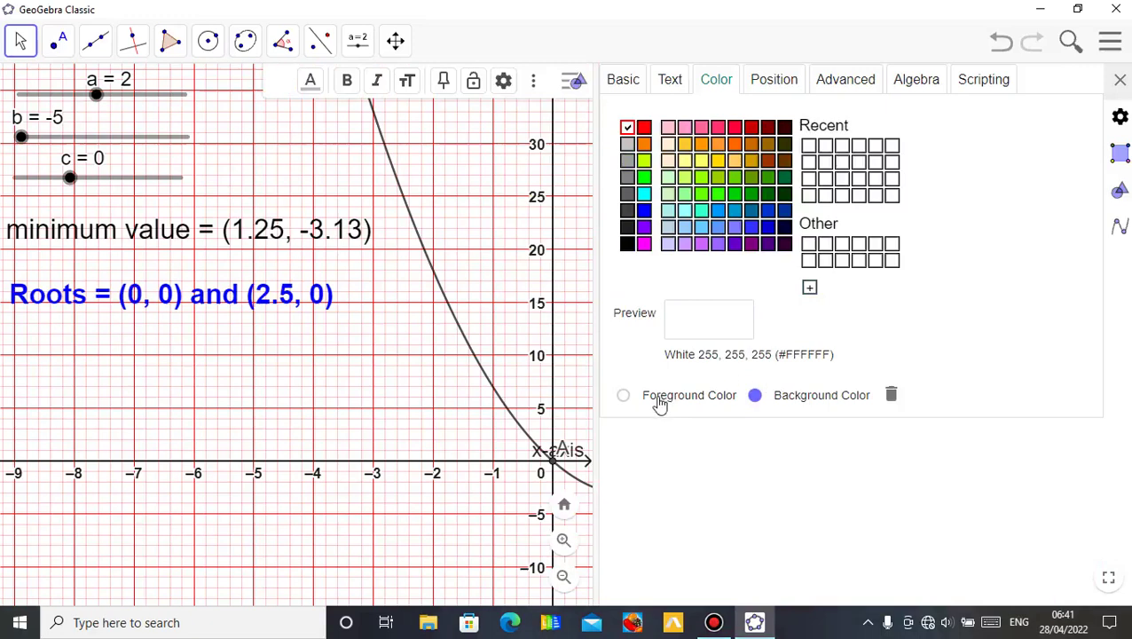
pyautogui.click(1121, 80)
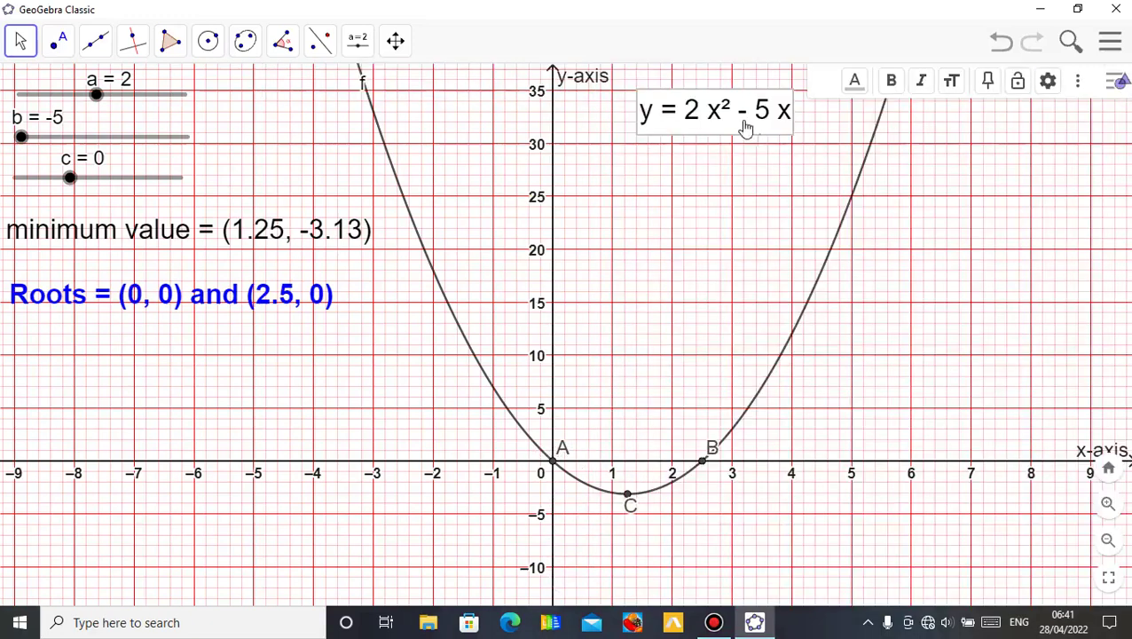
# Nudge the equation text slightly toward the y-axis and set slider c to 1
pyautogui.moveTo(738, 126); pyautogui.dragTo(730, 131)
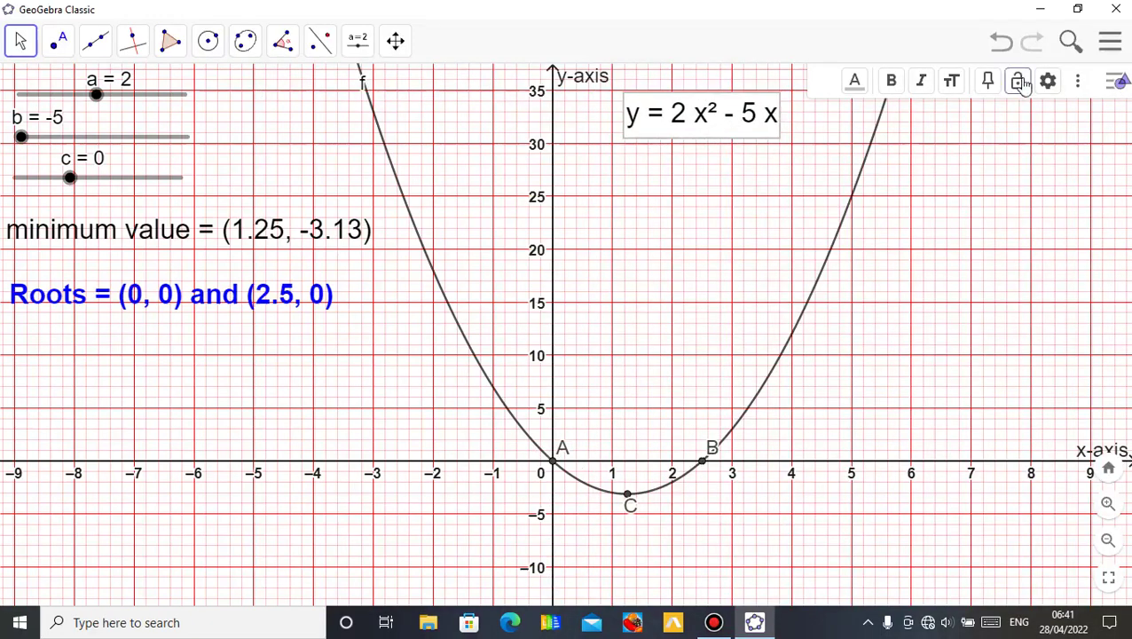
pyautogui.click(772, 149)
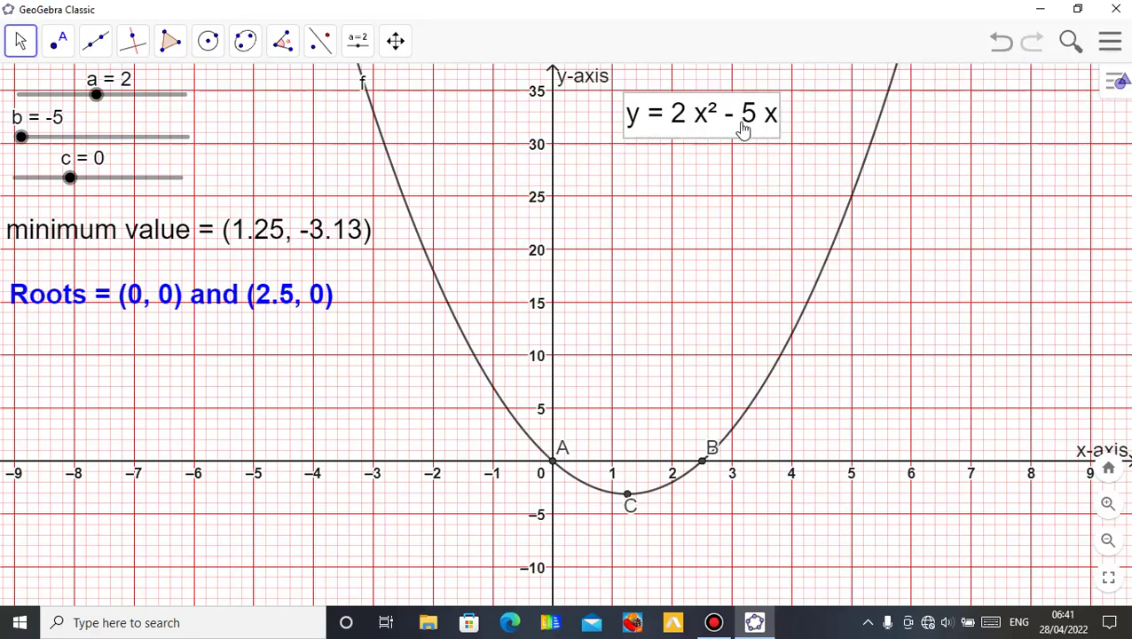
pyautogui.moveTo(740, 129); pyautogui.dragTo(750, 128)
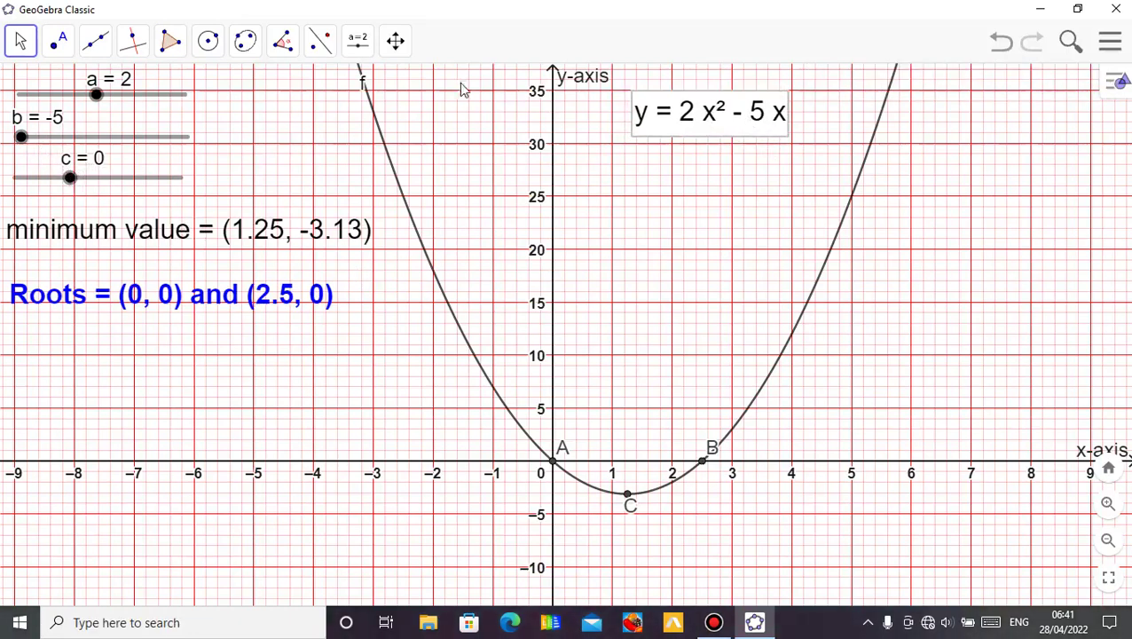
pyautogui.click(71, 178)
pyautogui.press('Right')
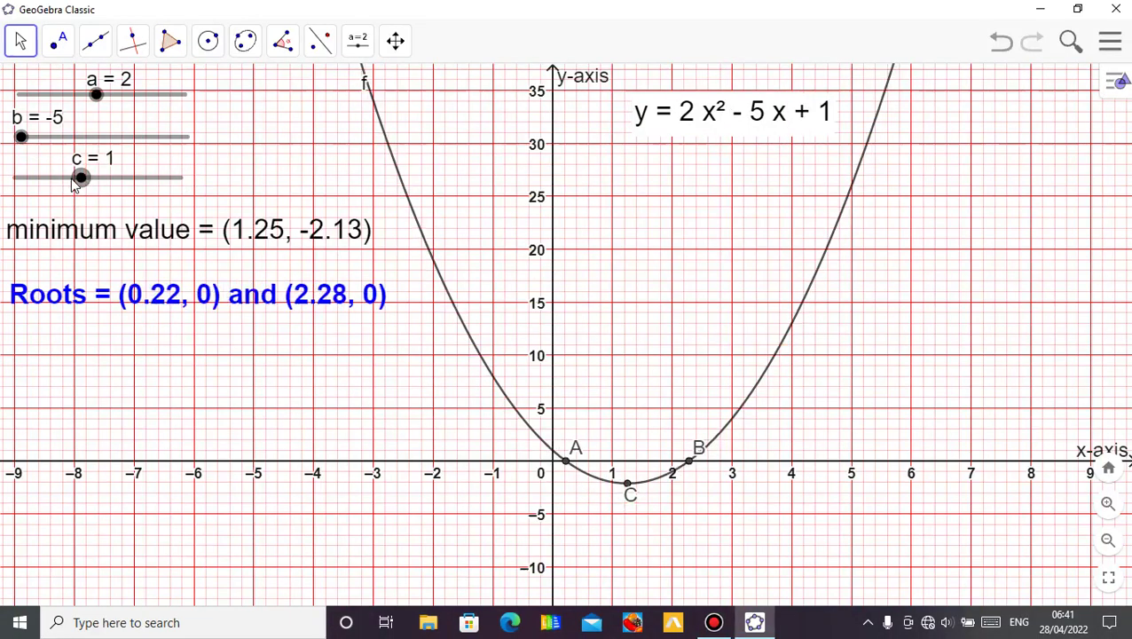
# Set the label of the function curve f to Hidden
pyautogui.click(367, 86)
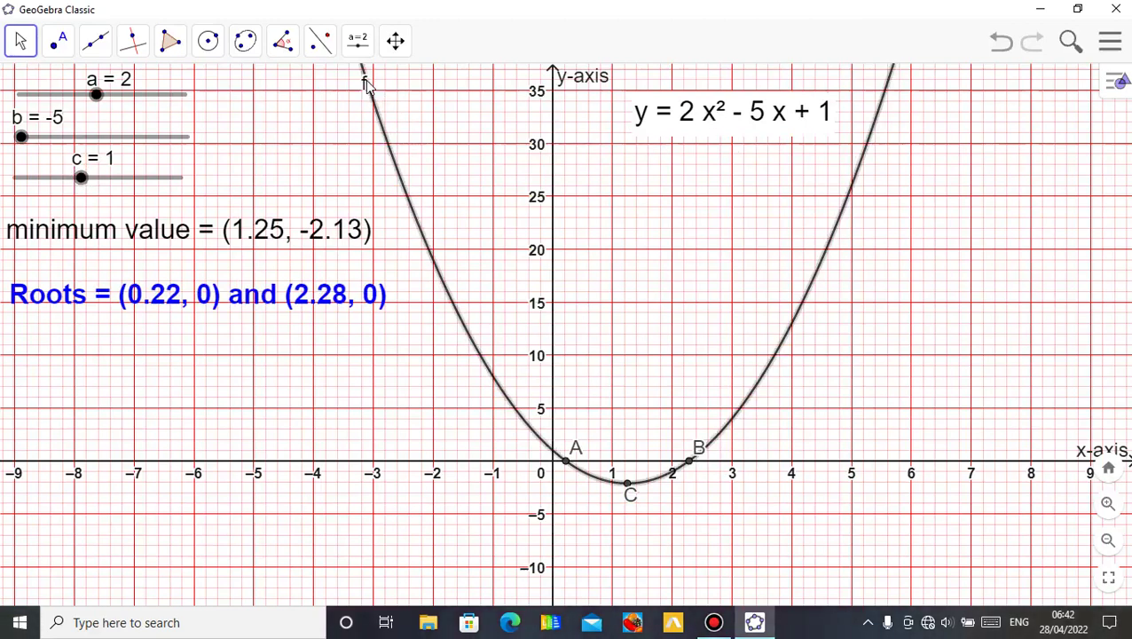
pyautogui.moveTo(363, 89); pyautogui.dragTo(354, 96)
pyautogui.click(1114, 83)
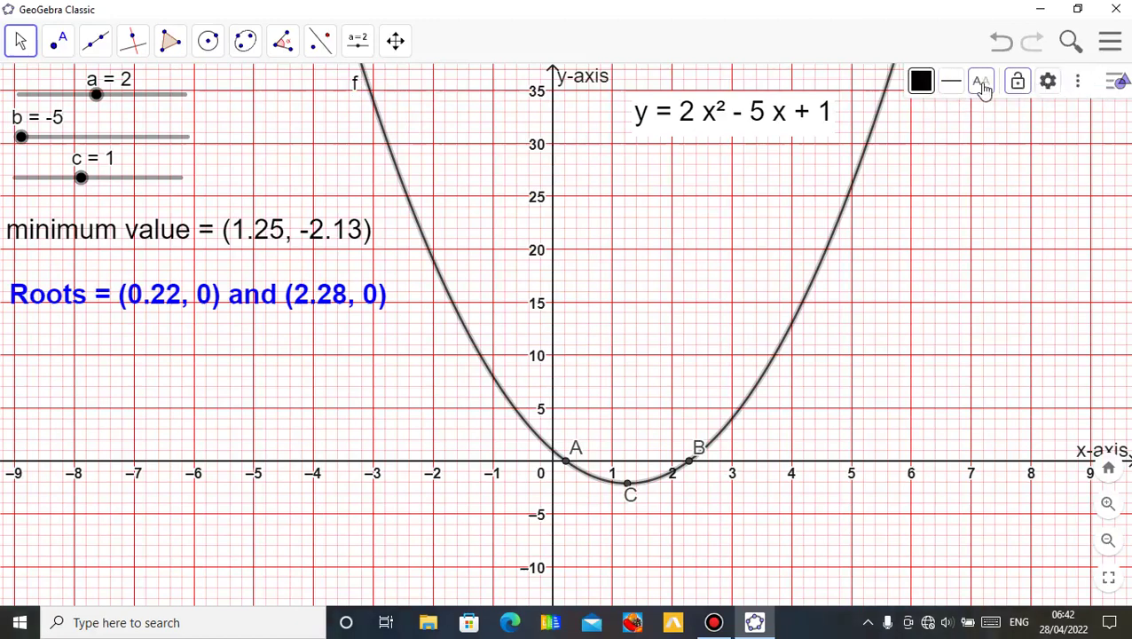
pyautogui.click(995, 107)
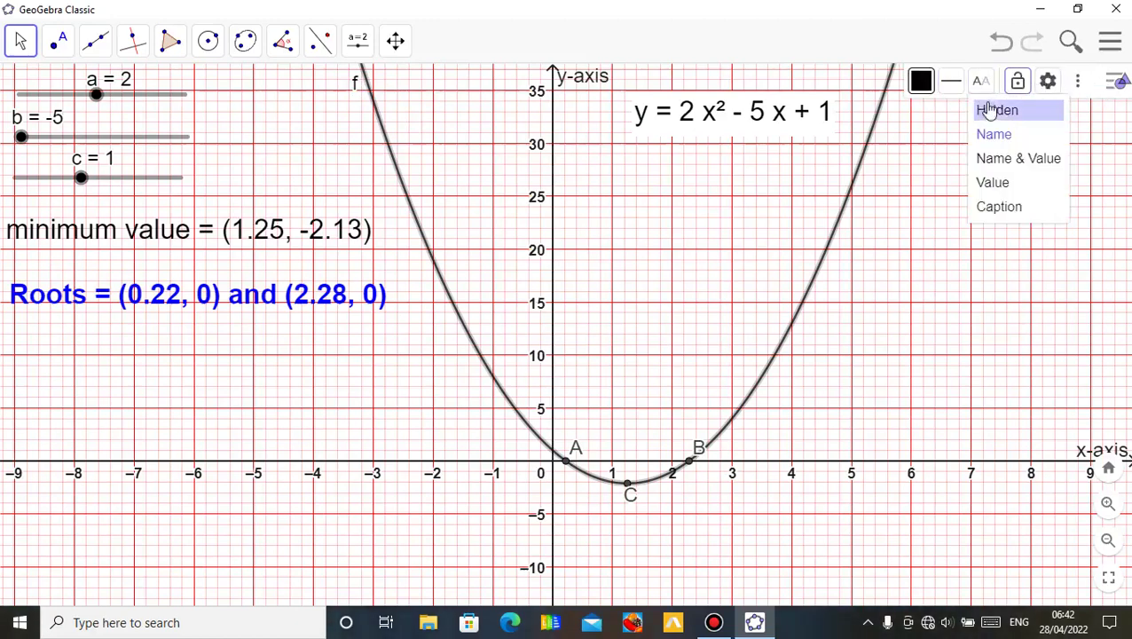
pyautogui.click(991, 110)
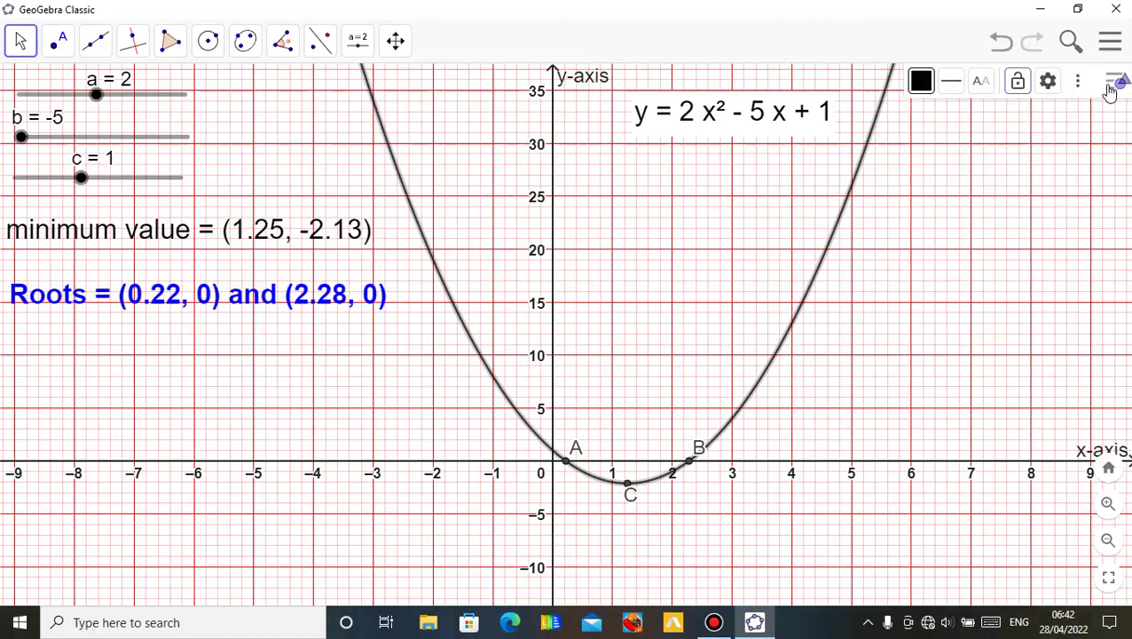
pyautogui.click(1111, 85)
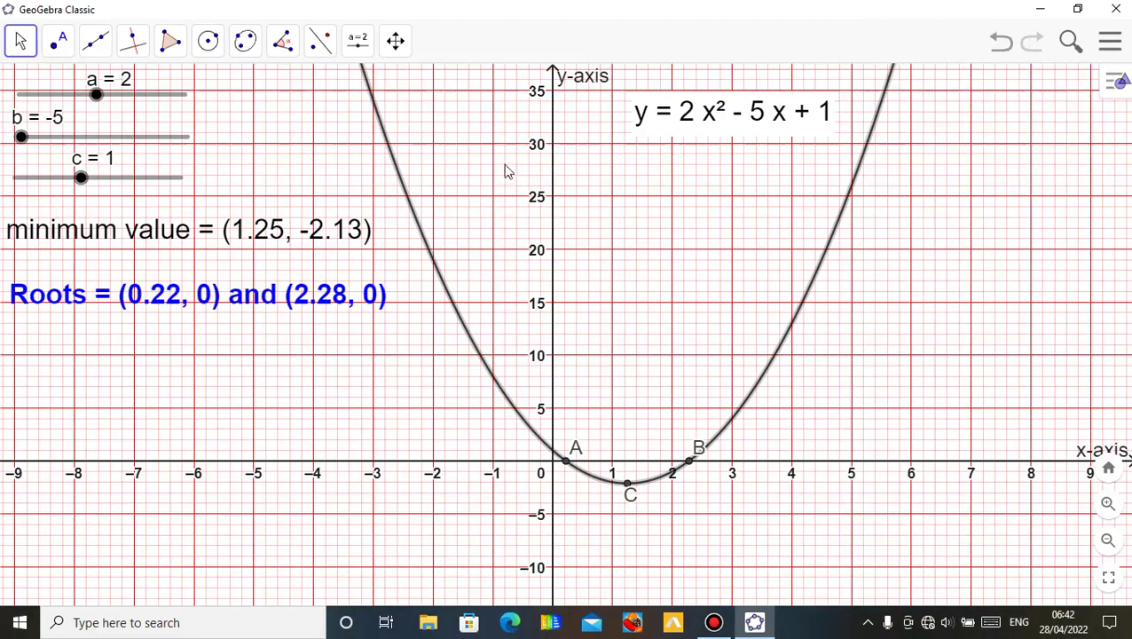
pyautogui.click(628, 272)
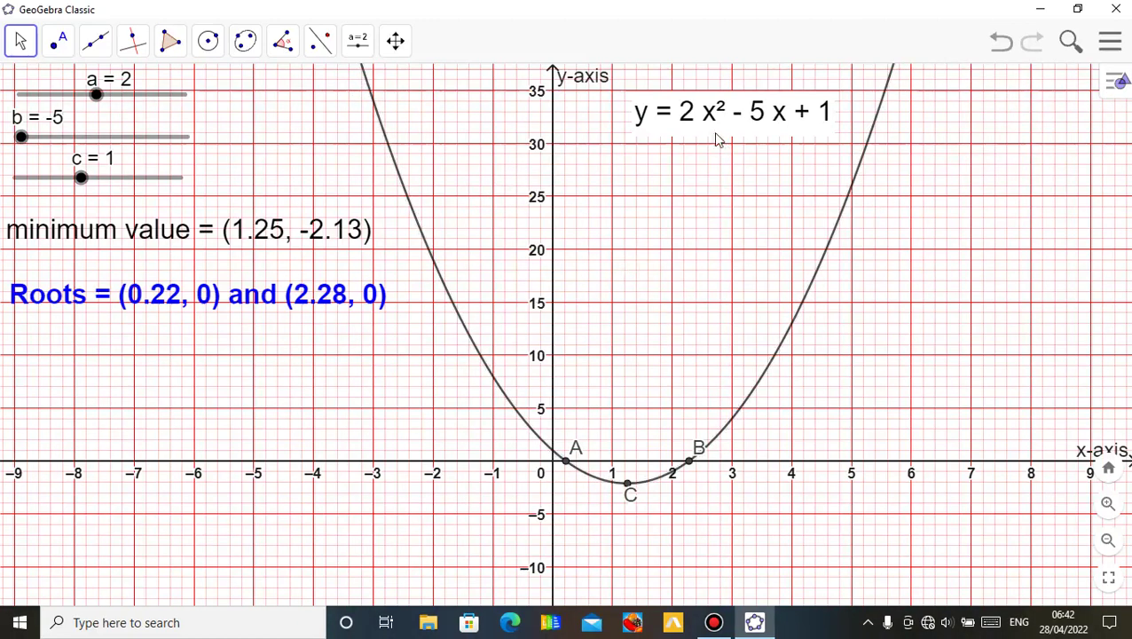
# Move the equation text outside the parabola, beyond its right arm at about y = 30
pyautogui.moveTo(711, 128); pyautogui.dragTo(691, 131)
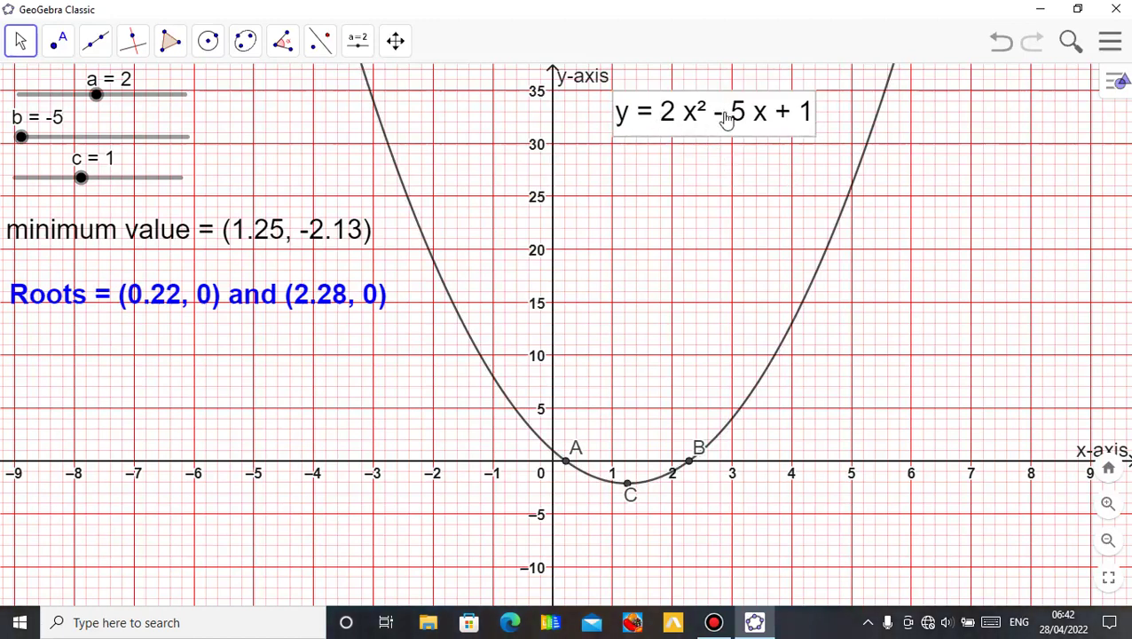
pyautogui.moveTo(726, 121); pyautogui.dragTo(1020, 144)
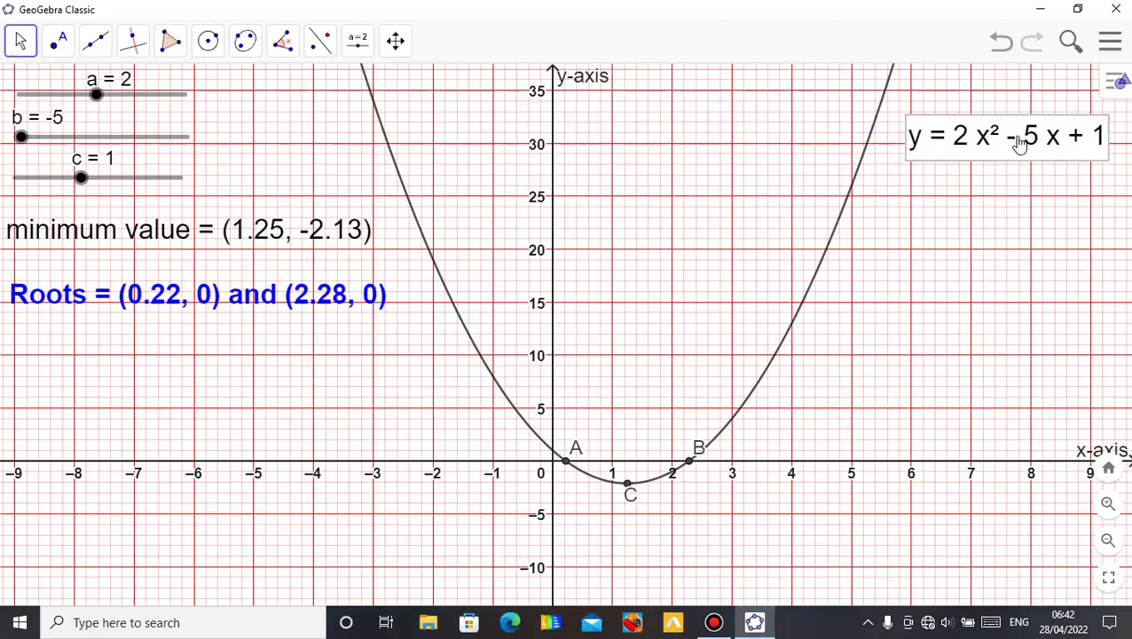
# Test slider b by raising it to -3 and returning it to -5
pyautogui.click(23, 140)
pyautogui.press('Right')
pyautogui.press('Right')
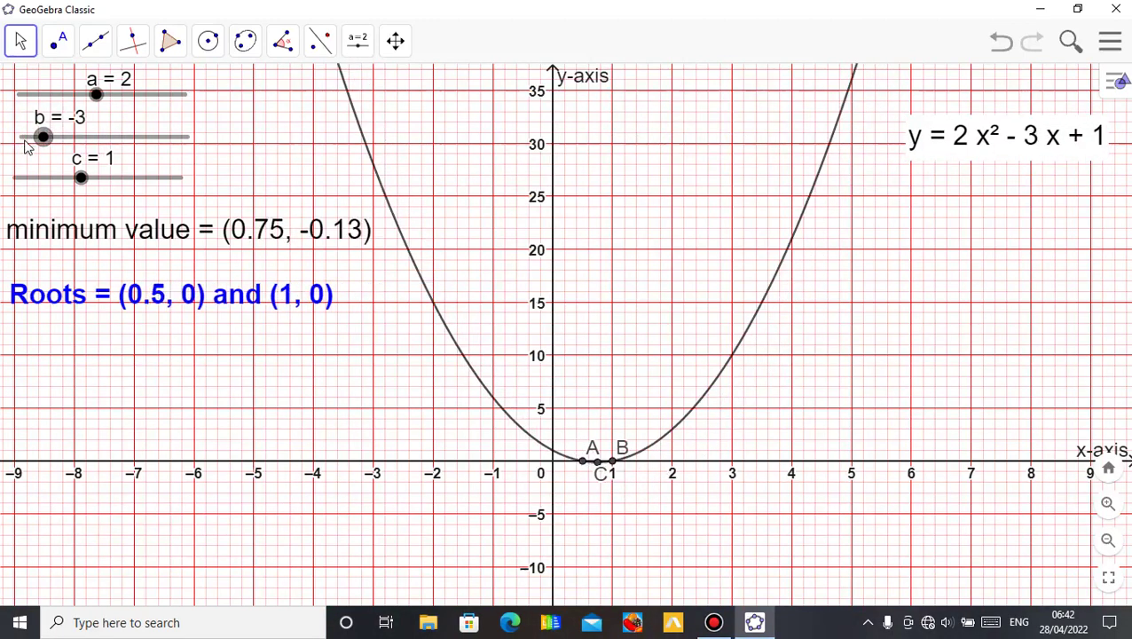
pyautogui.press('Left')
pyautogui.press('Left')
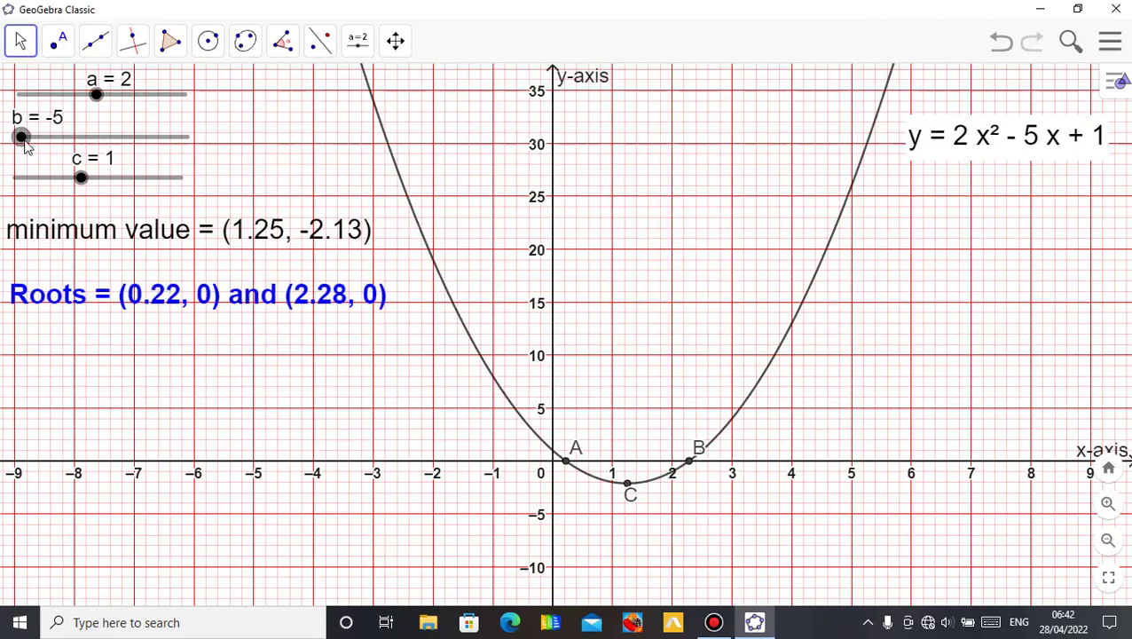
# Lower slider a to 0 so the function becomes linear
pyautogui.click(61, 98)
pyautogui.press('Left')
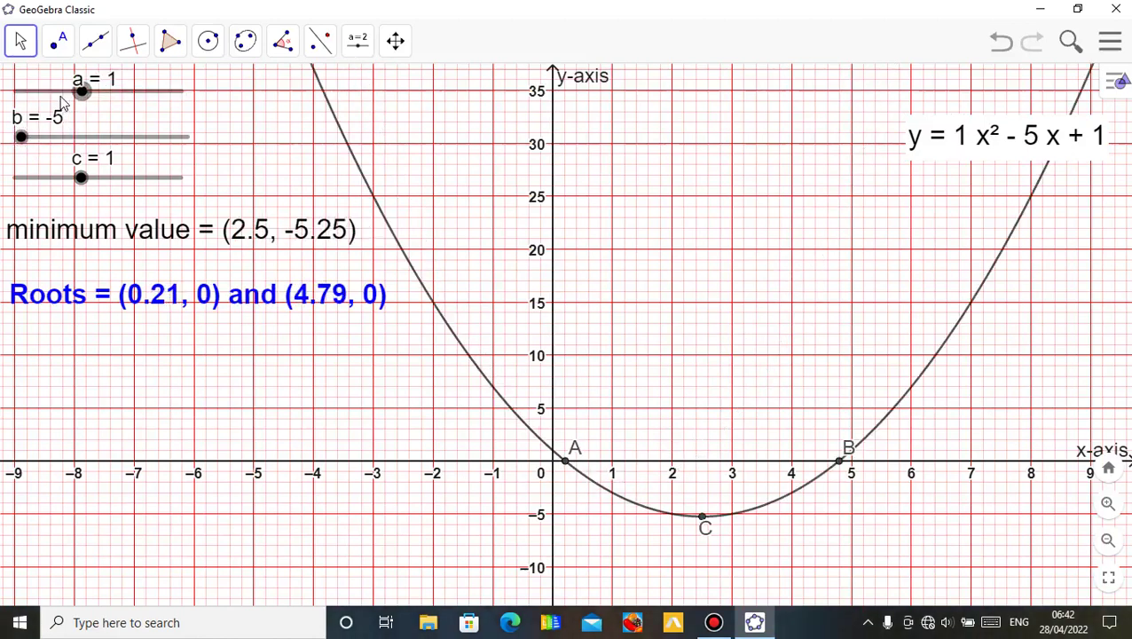
pyautogui.press('Left')
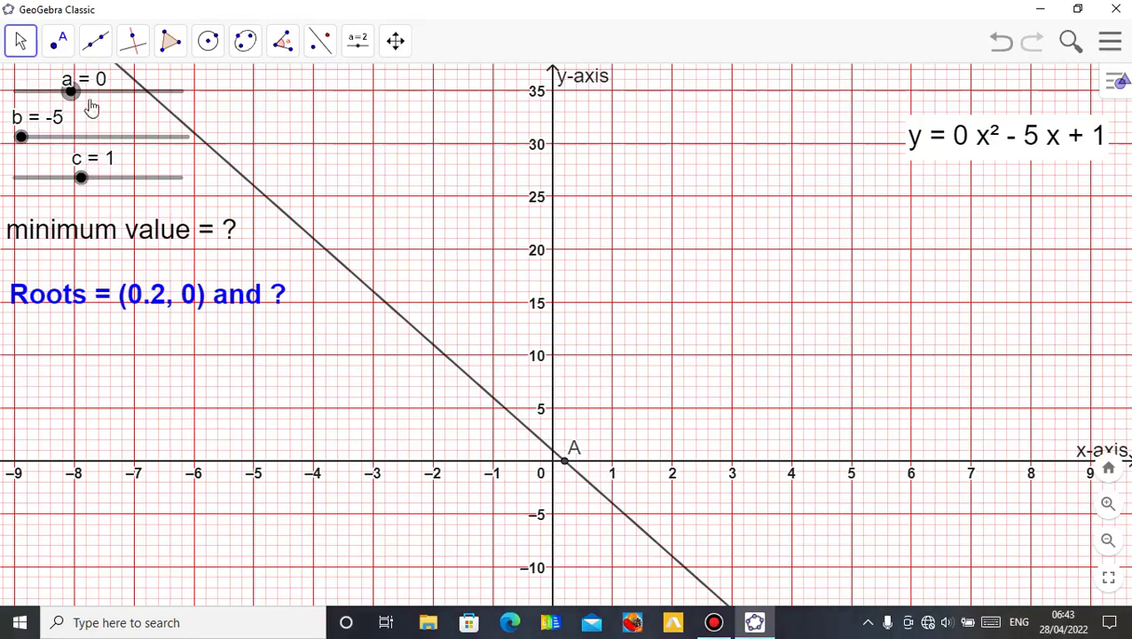
# Increase slider b to 7 and bring it back to 6
pyautogui.click(20, 139)
pyautogui.press('Right')
pyautogui.press('Right')
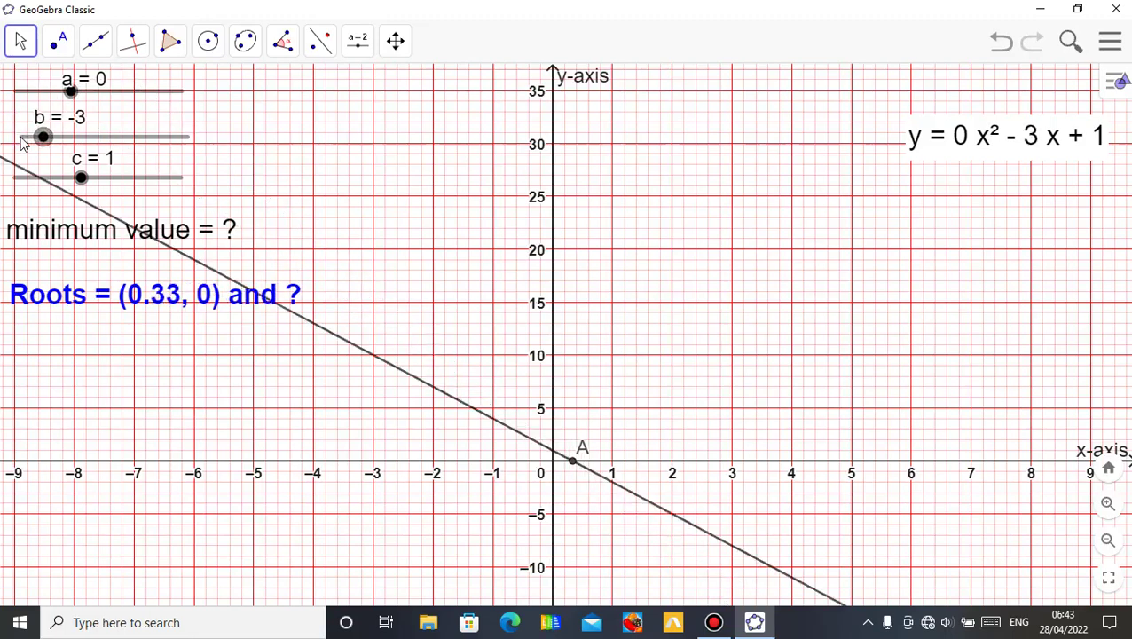
pyautogui.press('Right')
pyautogui.press('Right')
pyautogui.press('Right')
pyautogui.press('Right')
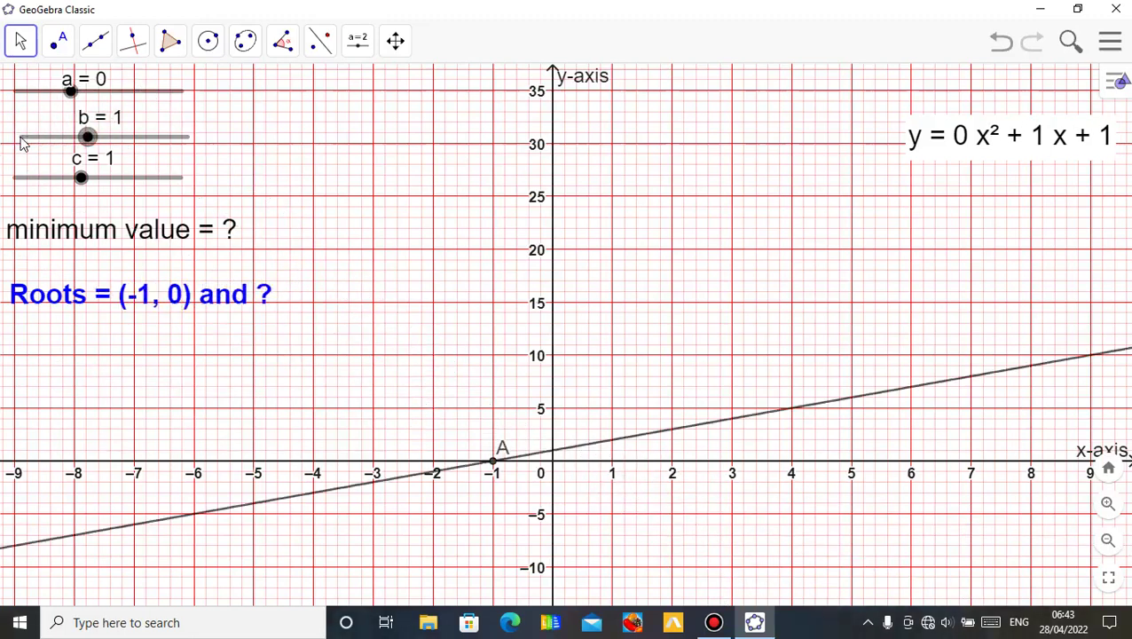
pyautogui.press('Right')
pyautogui.press('Right')
pyautogui.press('Right')
pyautogui.press('Right')
pyautogui.press('Right')
pyautogui.press('Right')
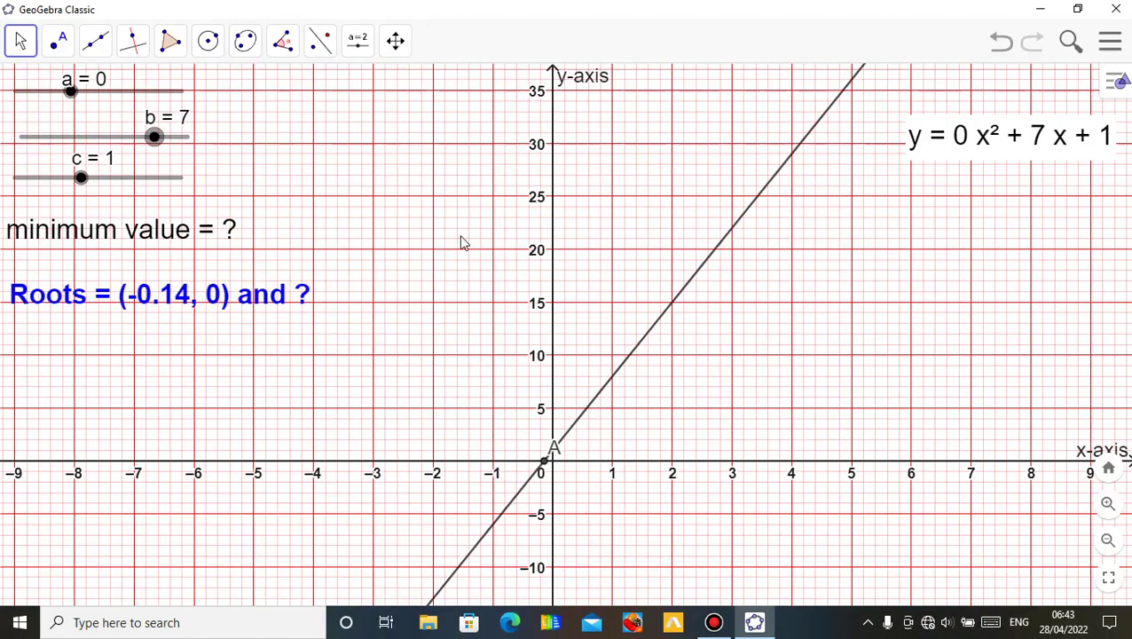
pyautogui.press('Left')
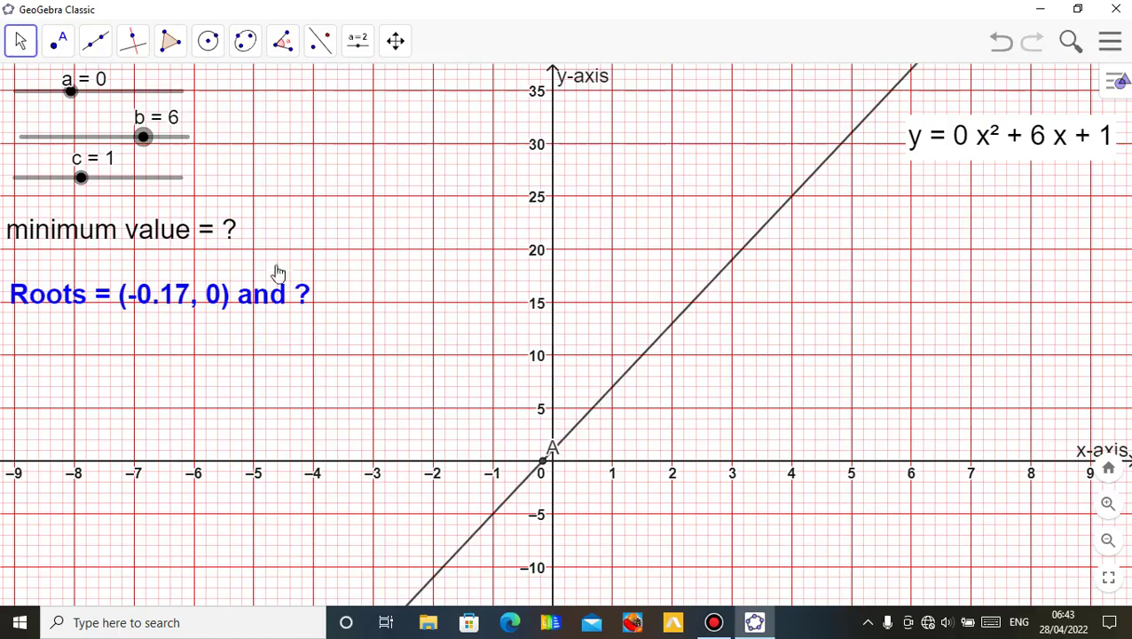
# Set slider c to -1
pyautogui.click(81, 178)
pyautogui.press('Left')
pyautogui.press('Left')
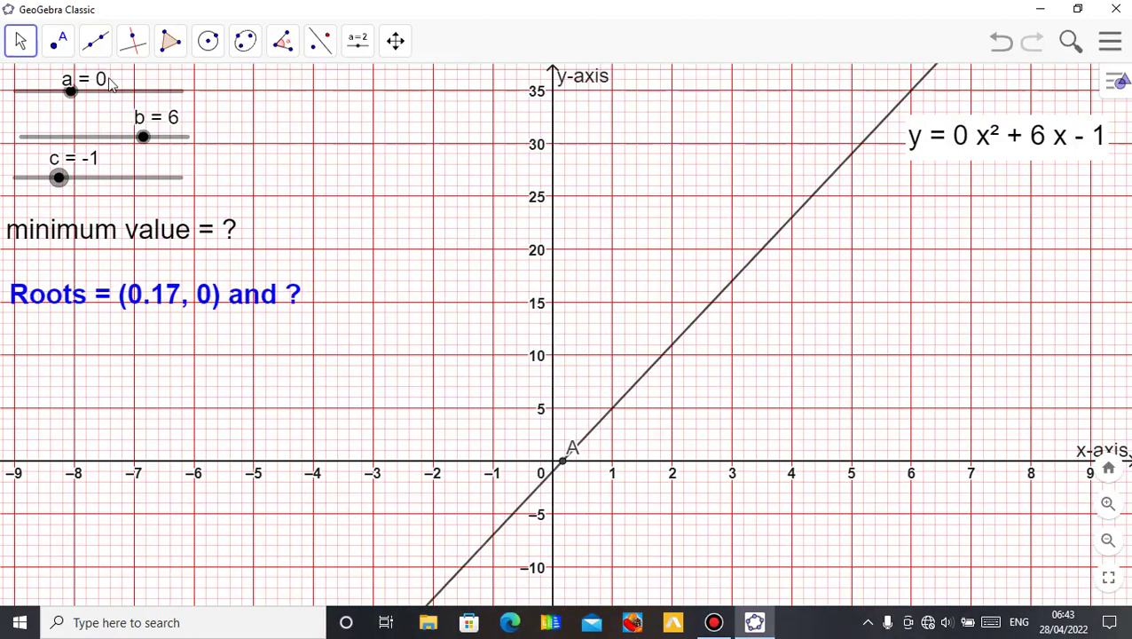
# Lower slider a to -3, then raise it to -1 to get a downward-opening parabola
pyautogui.click(137, 94)
pyautogui.press('Left')
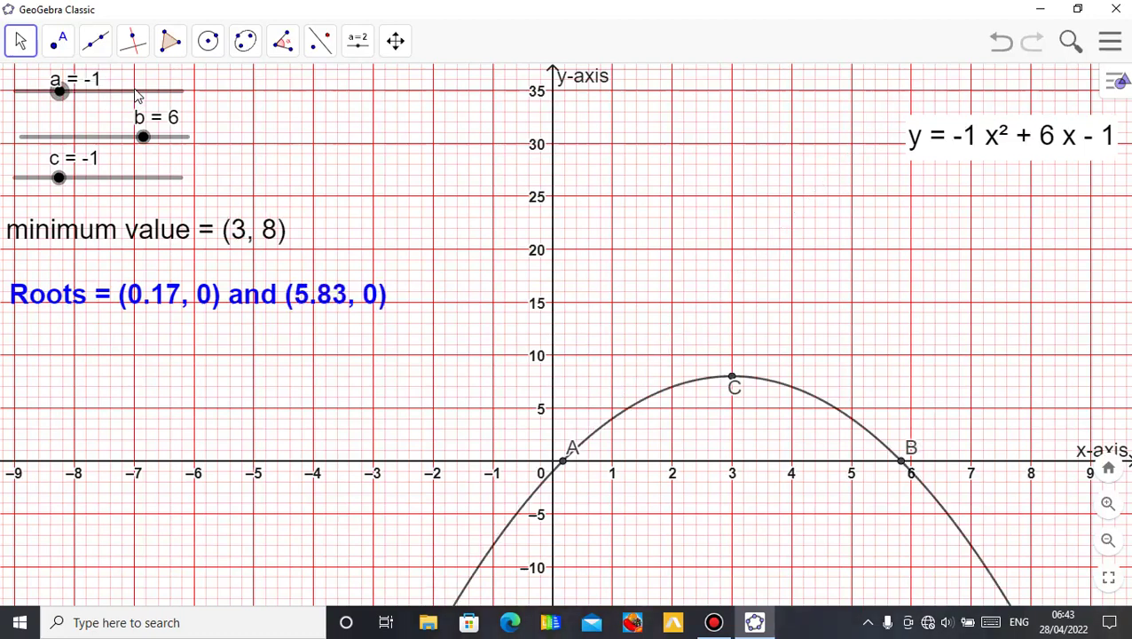
pyautogui.press('Left')
pyautogui.press('Left')
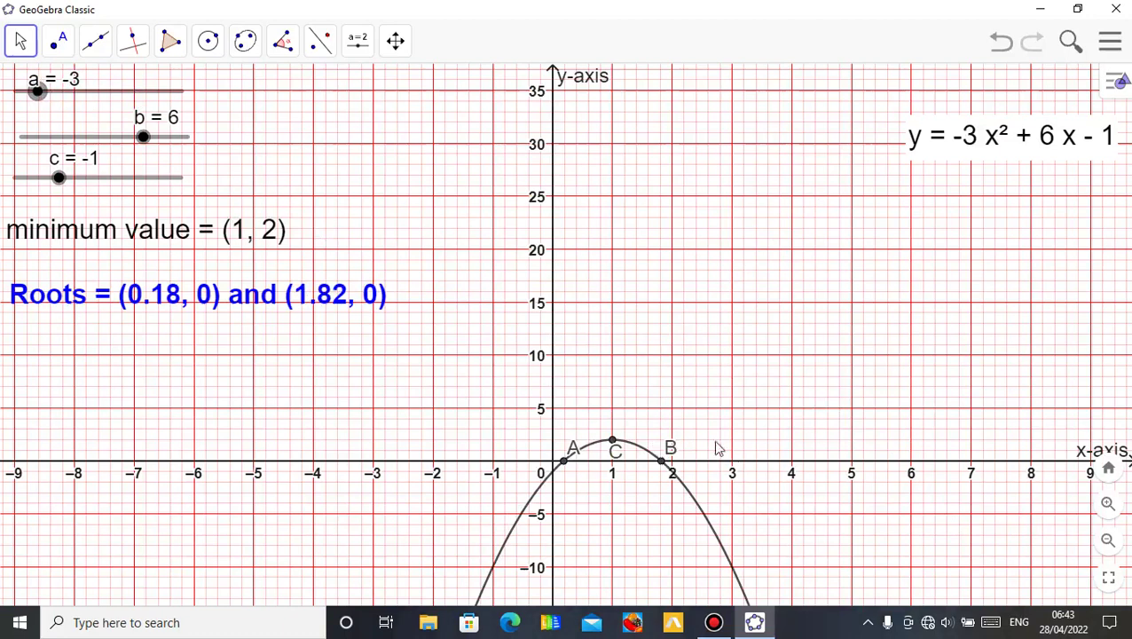
pyautogui.press('Right')
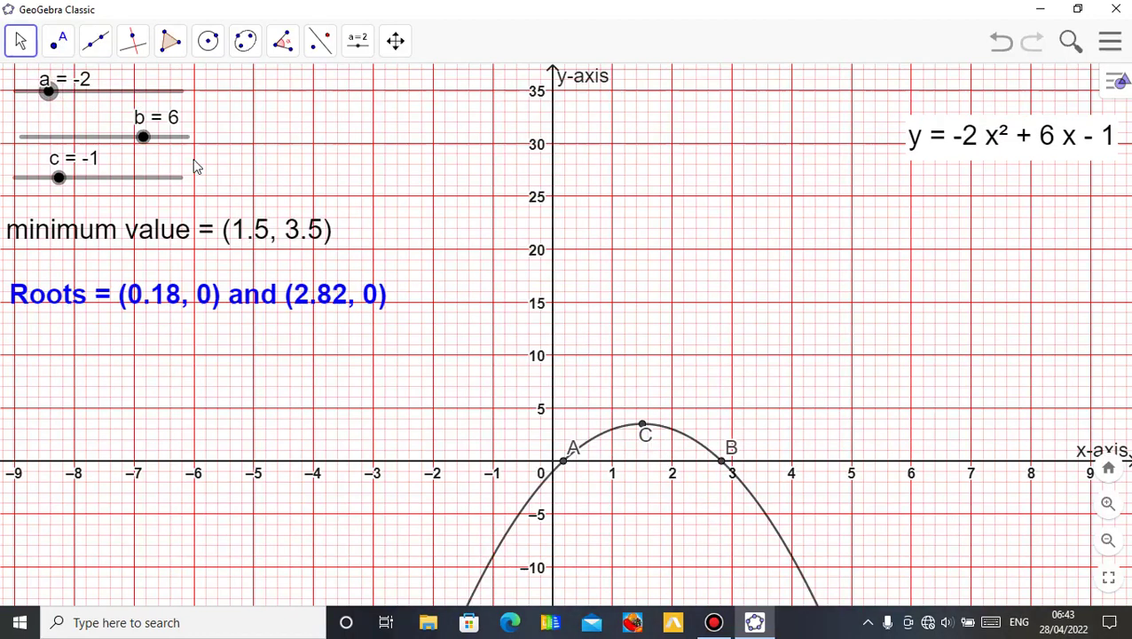
pyautogui.press('Right')
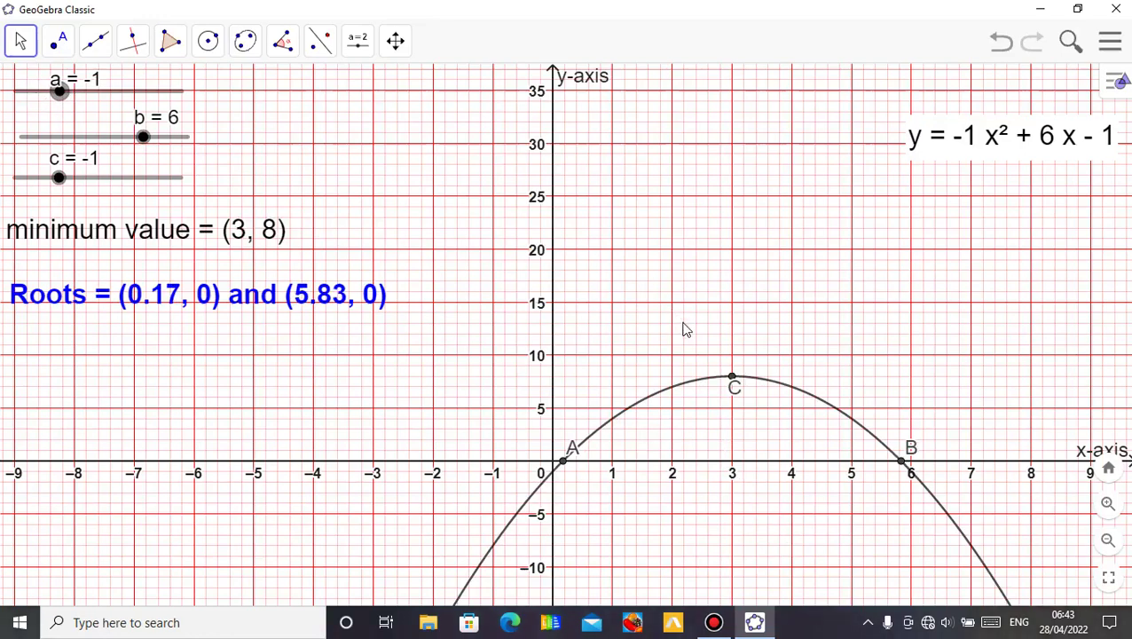
# Move the equation text above the parabola's vertex, at about y = 30
pyautogui.moveTo(662, 313); pyautogui.dragTo(685, 329)
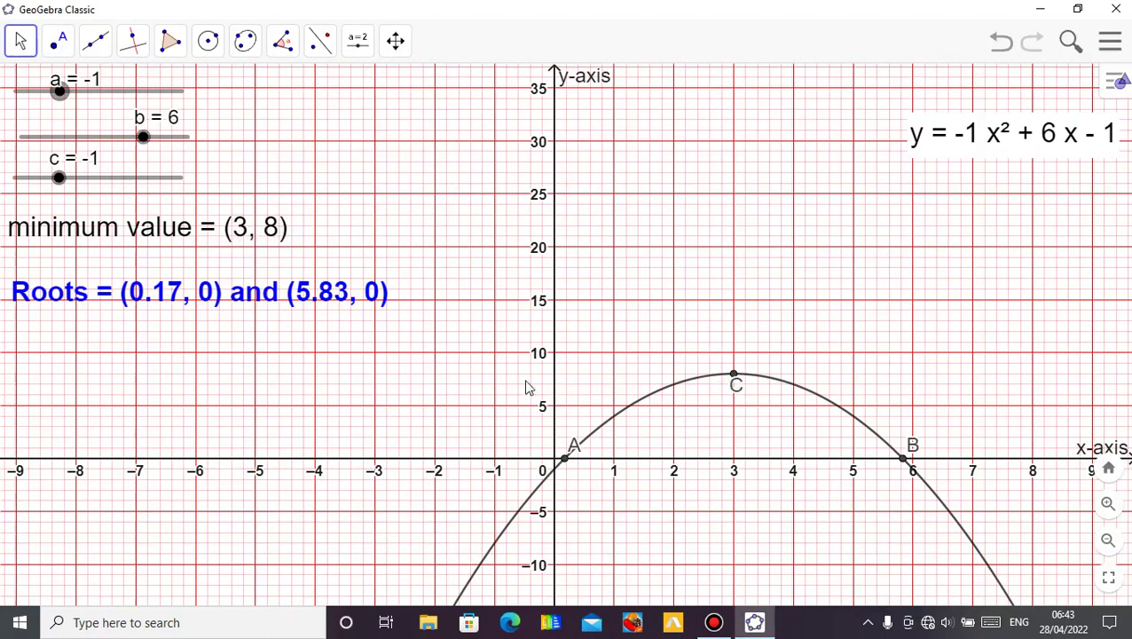
pyautogui.moveTo(1025, 149); pyautogui.dragTo(817, 165)
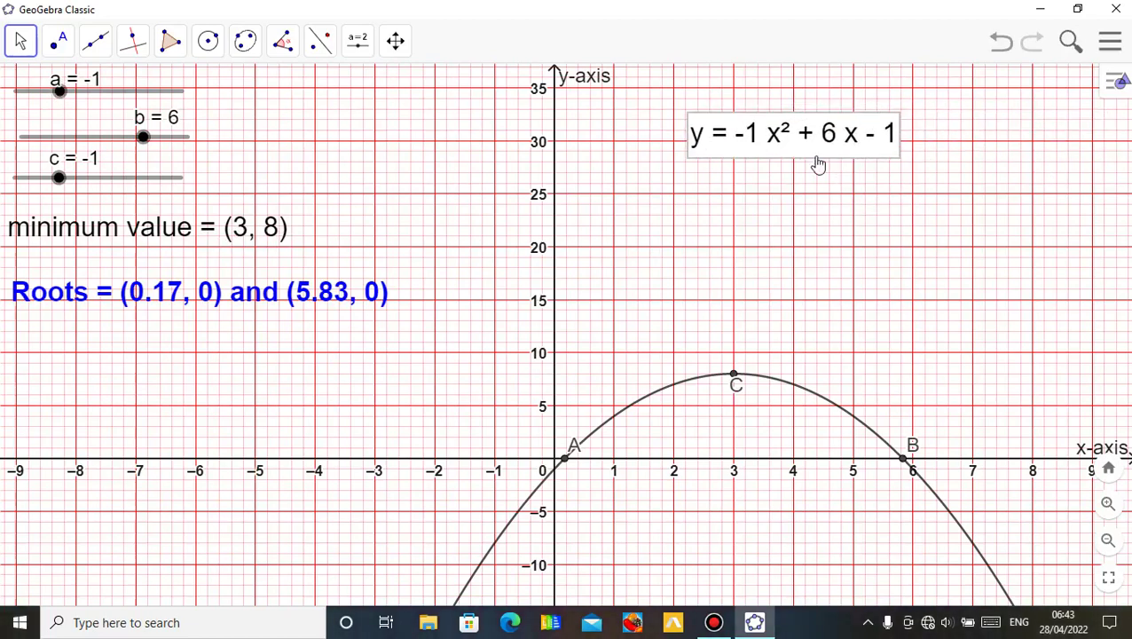
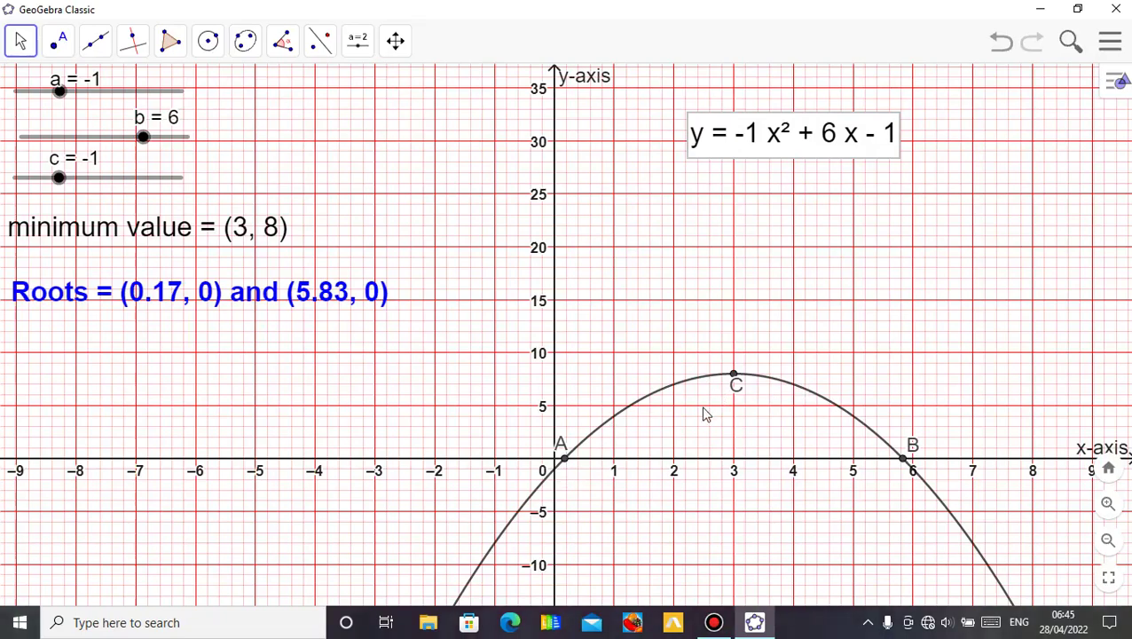
# Place a new point on the parabola between points A and C, at about x = 1.25
pyautogui.moveTo(705, 417)
pyautogui.mouseDown()
pyautogui.moveTo(670, 390)
pyautogui.moveTo(704, 411)
pyautogui.mouseUp()
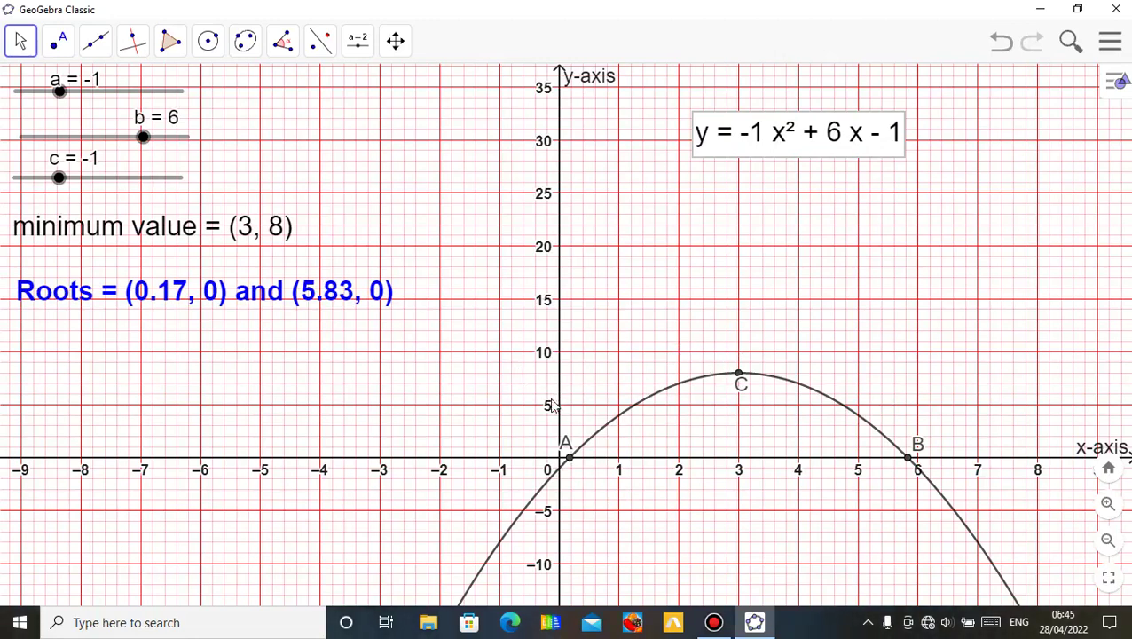
pyautogui.click(59, 42)
pyautogui.click(57, 88)
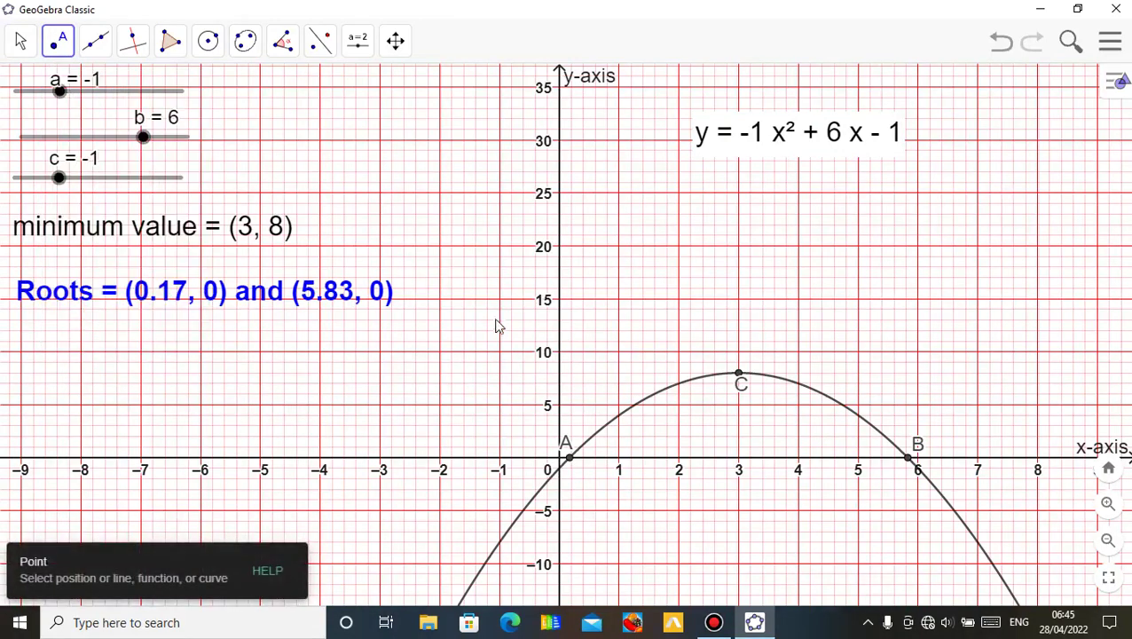
pyautogui.click(632, 409)
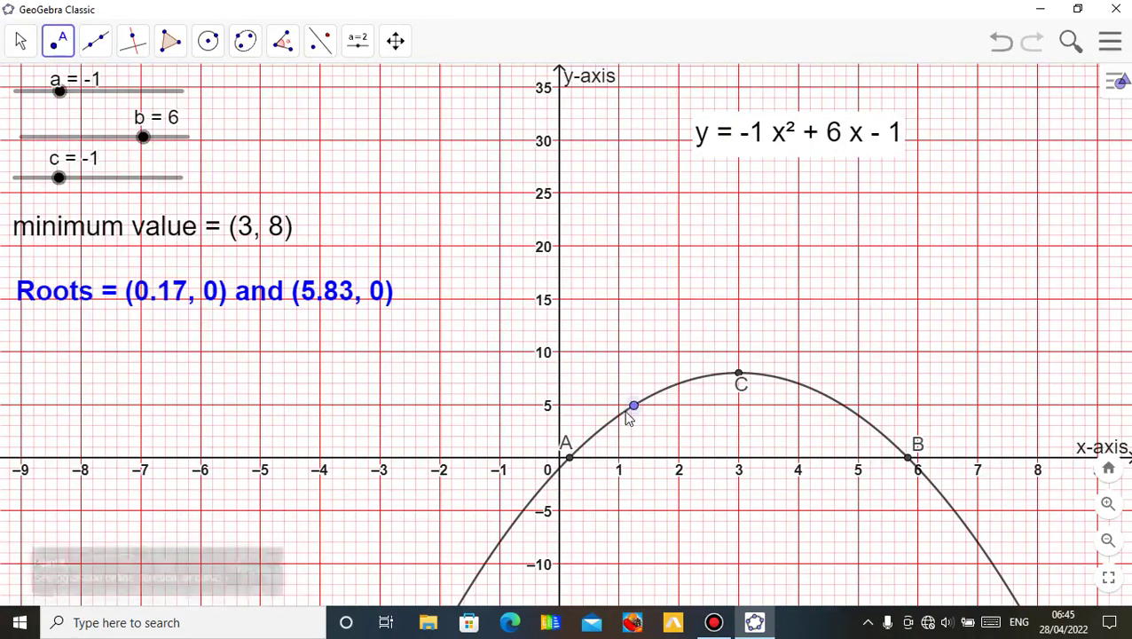
# Show the name as the label of the new point between A and C
pyautogui.click(21, 42)
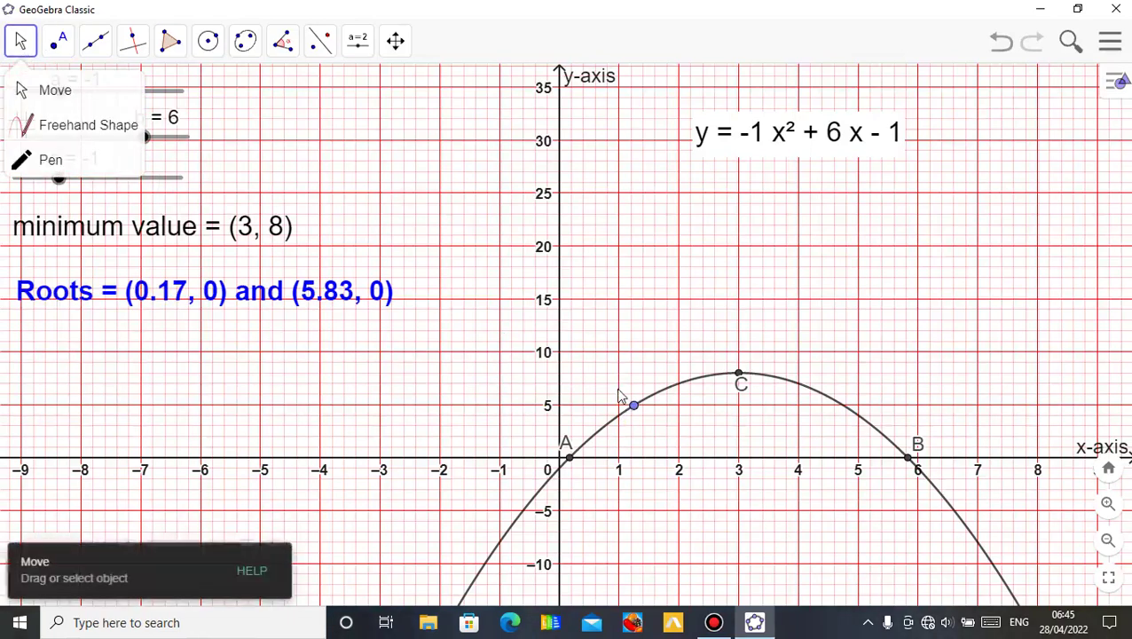
pyautogui.click(634, 409)
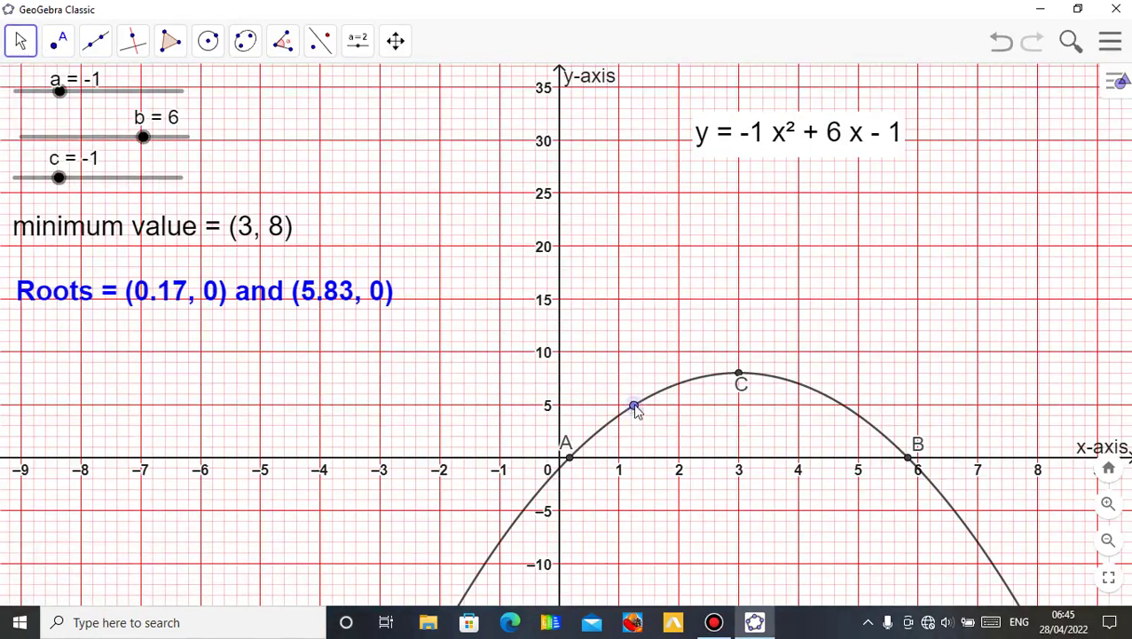
pyautogui.click(1117, 81)
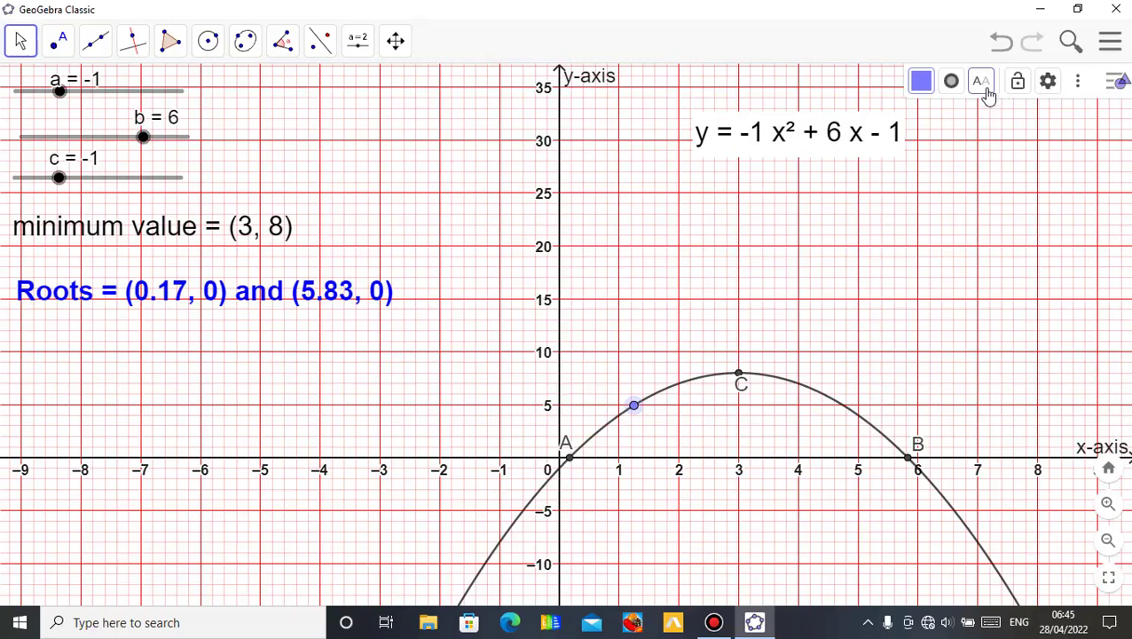
pyautogui.click(983, 89)
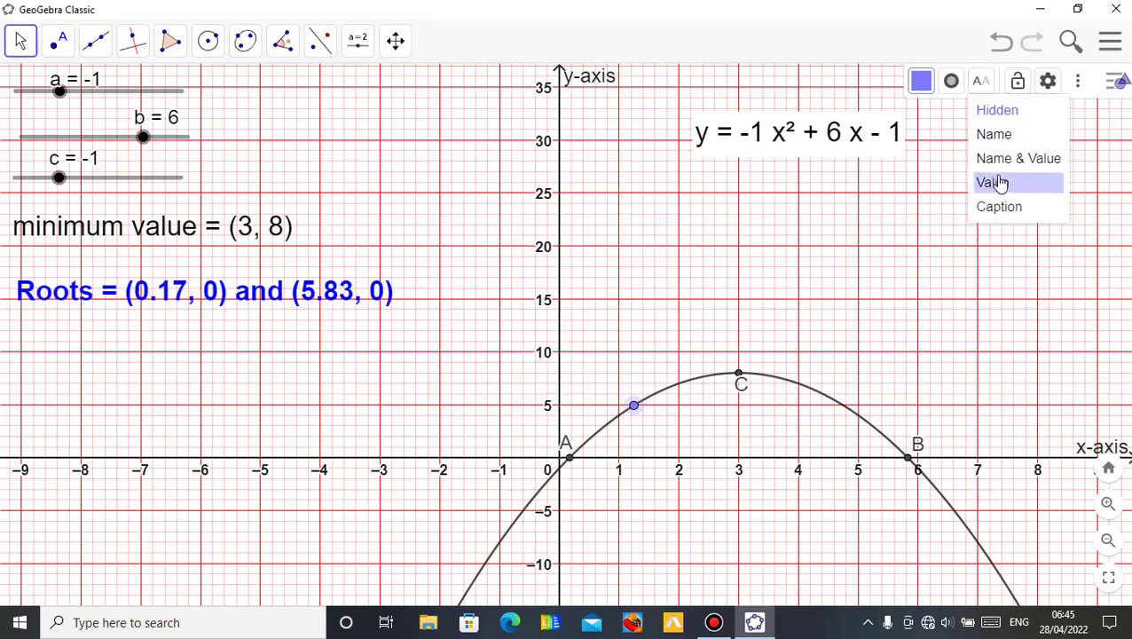
pyautogui.click(1000, 141)
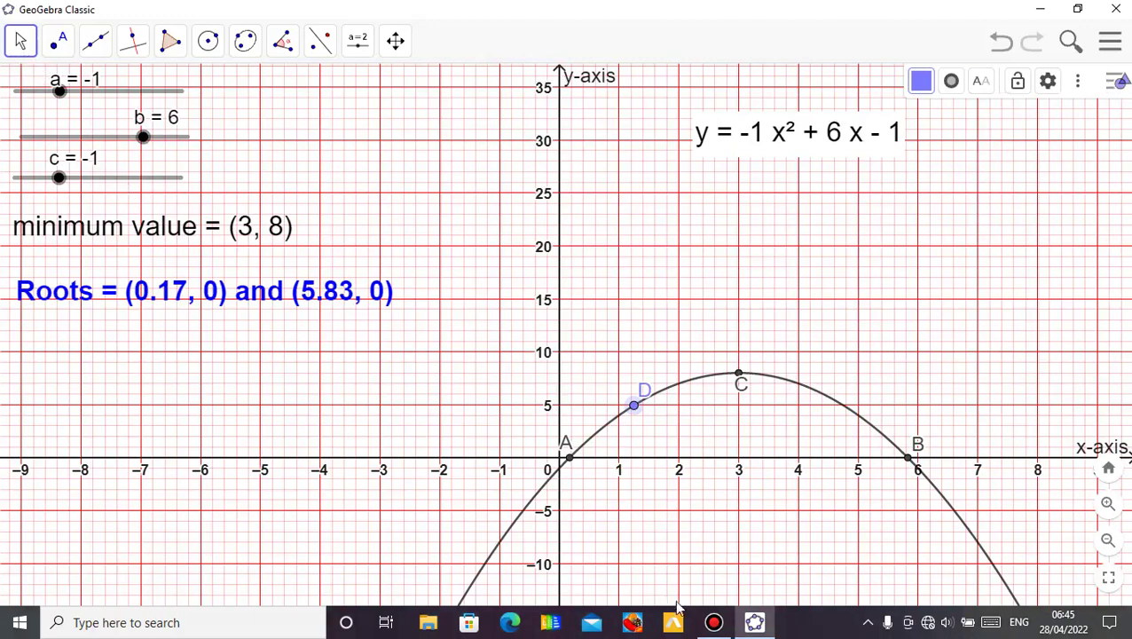
# Try animating point D along the parabola, stop it, and undo the animation
pyautogui.rightClick(636, 408)
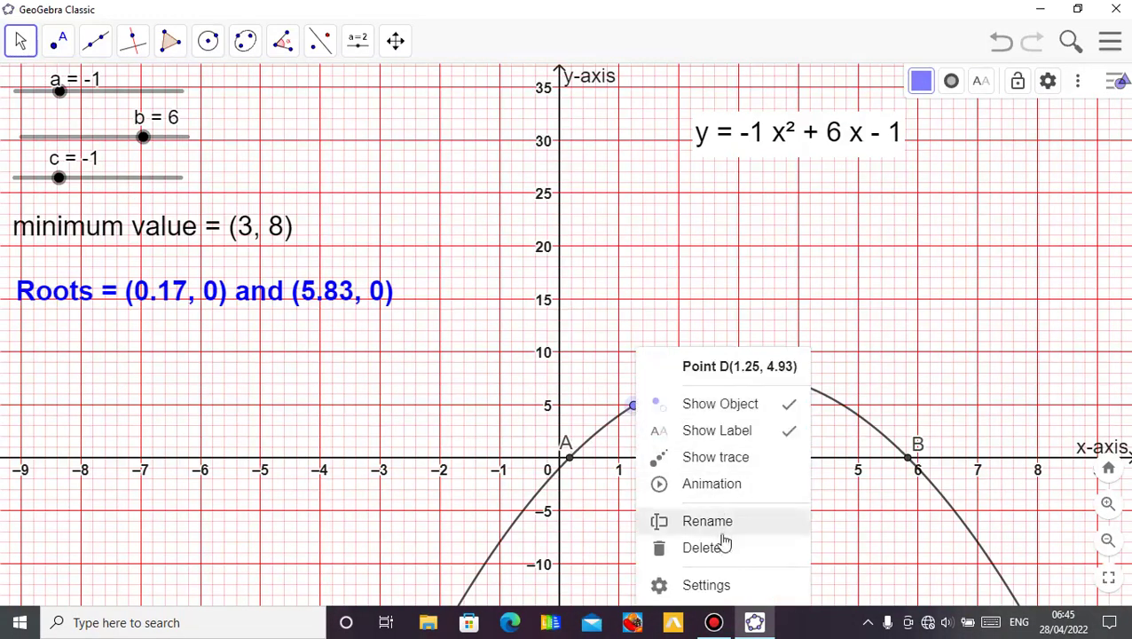
pyautogui.click(721, 488)
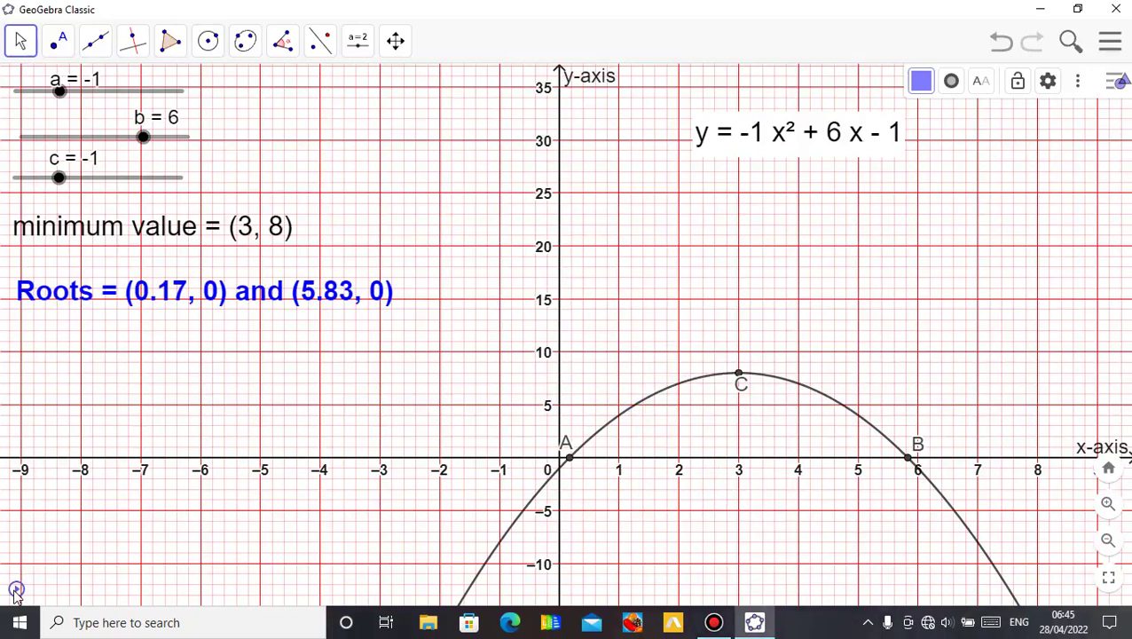
pyautogui.click(19, 589)
pyautogui.click(1005, 45)
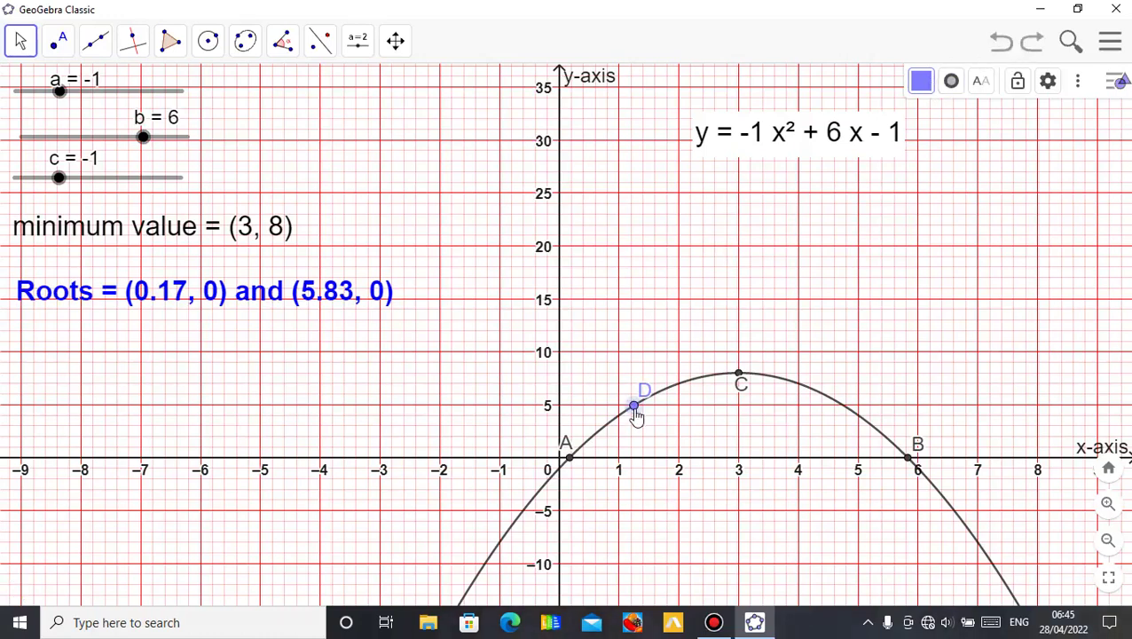
# Move point D along the curve to about (1.33, 5.2) and turn on its trace
pyautogui.moveTo(635, 409); pyautogui.dragTo(688, 414)
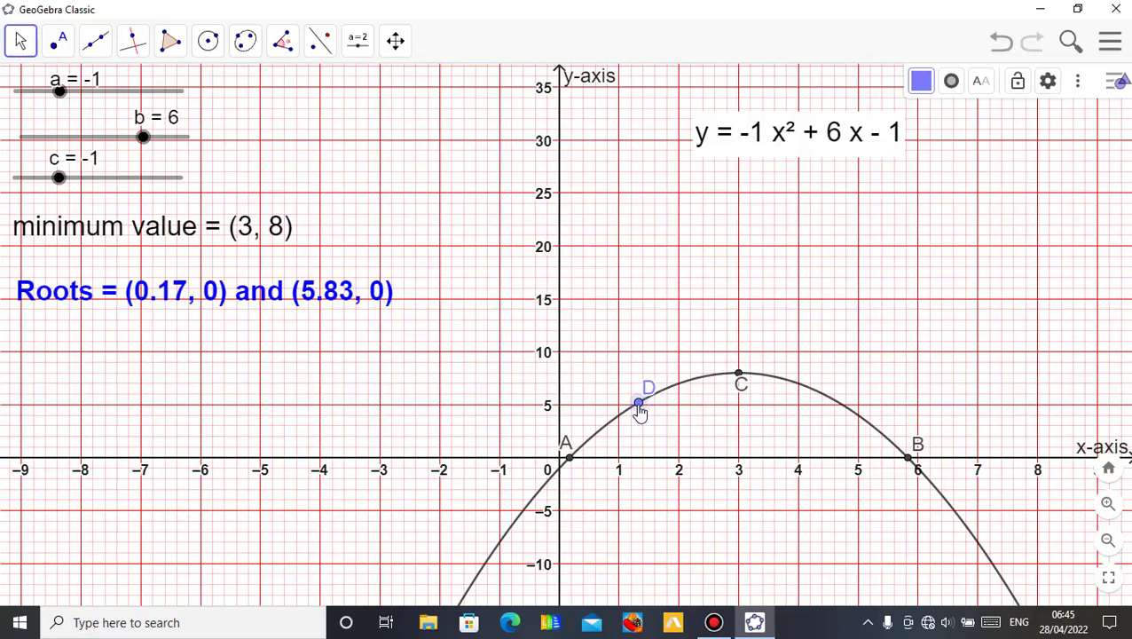
pyautogui.rightClick(640, 414)
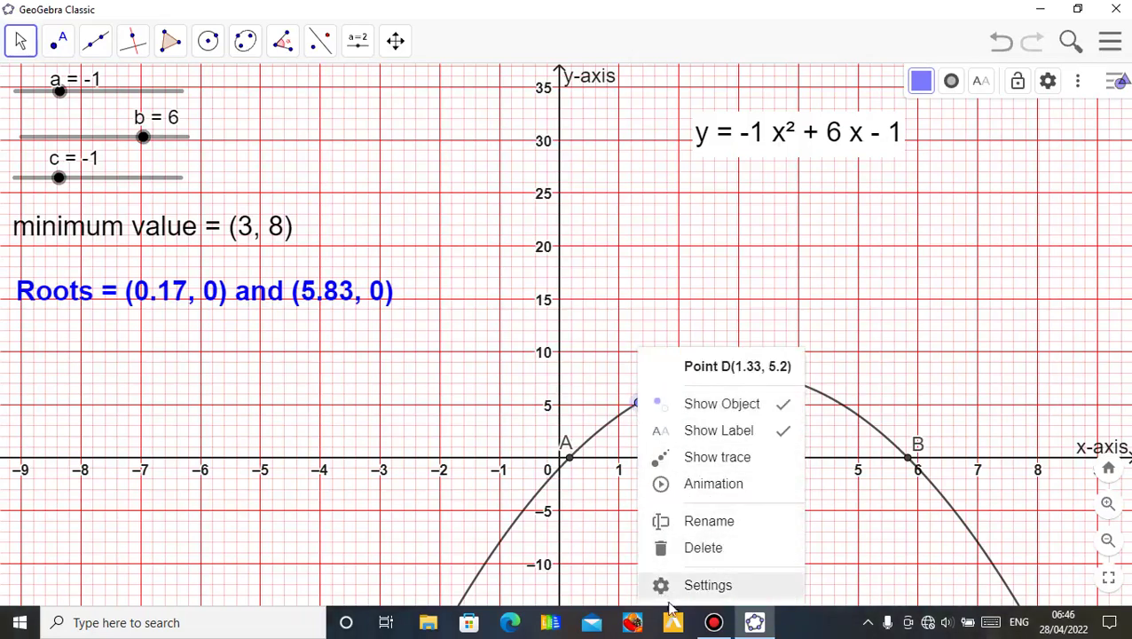
pyautogui.click(714, 458)
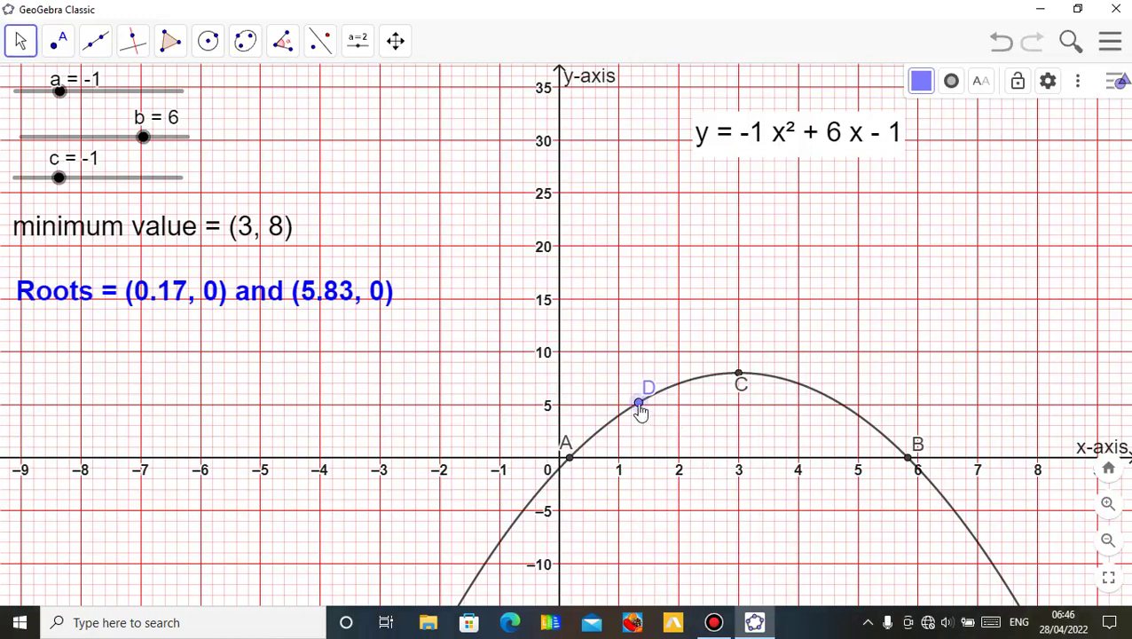
# Trace point D over the vertex to about x = 4, and bring it back to about x = 2
pyautogui.moveTo(639, 414)
pyautogui.mouseDown()
pyautogui.moveTo(697, 395)
pyautogui.moveTo(784, 397)
pyautogui.mouseUp()
pyautogui.press('Left')
pyautogui.press('Left')
pyautogui.press('Left')
pyautogui.press('Left')
pyautogui.press('Left')
pyautogui.press('Left')
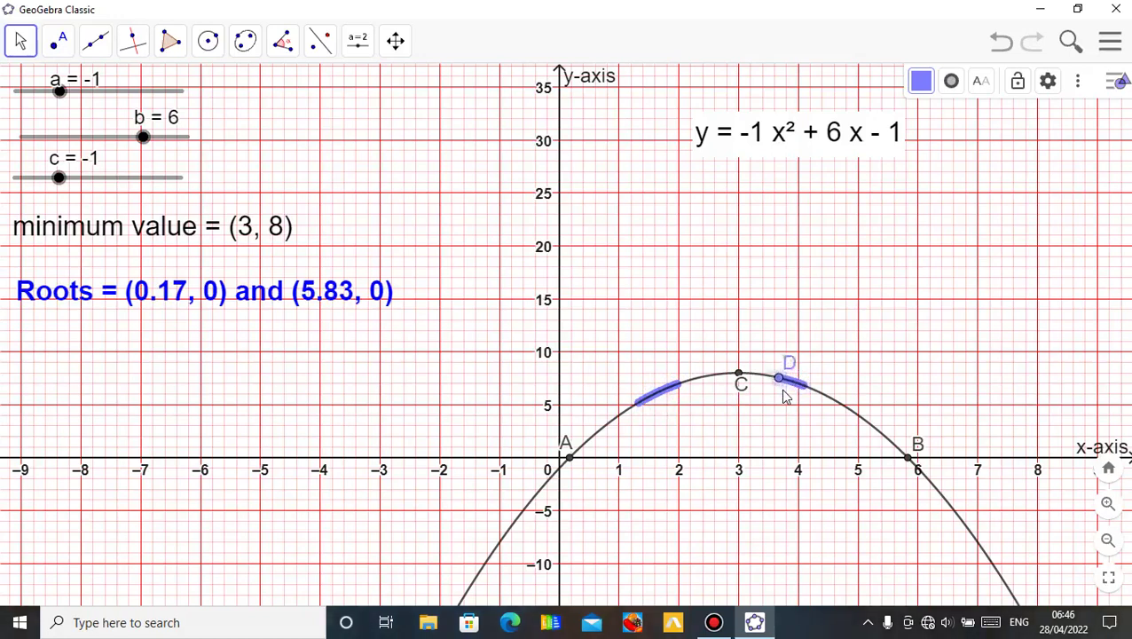
pyautogui.press('Left')
pyautogui.press('Left')
pyautogui.press('Left')
pyautogui.press('Left')
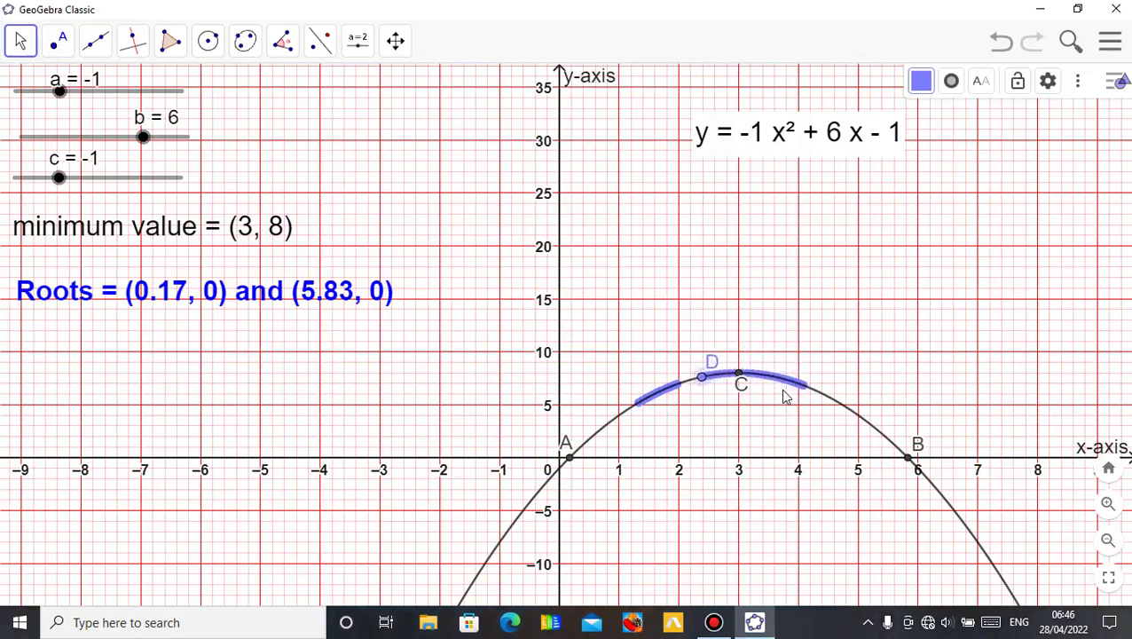
pyautogui.press('Left')
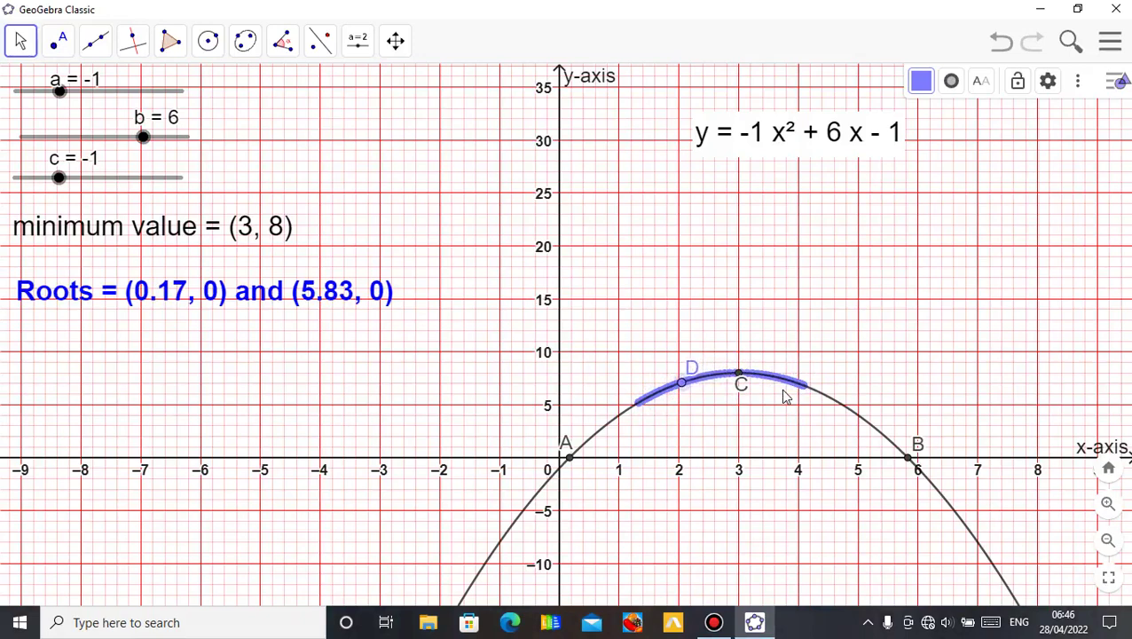
# Advance point D along the parabola past vertex C to about x = 3.4
pyautogui.press('Right')
pyautogui.press('Right')
pyautogui.press('Right')
pyautogui.press('Right')
pyautogui.press('Right')
pyautogui.press('Right')
pyautogui.press('Right')
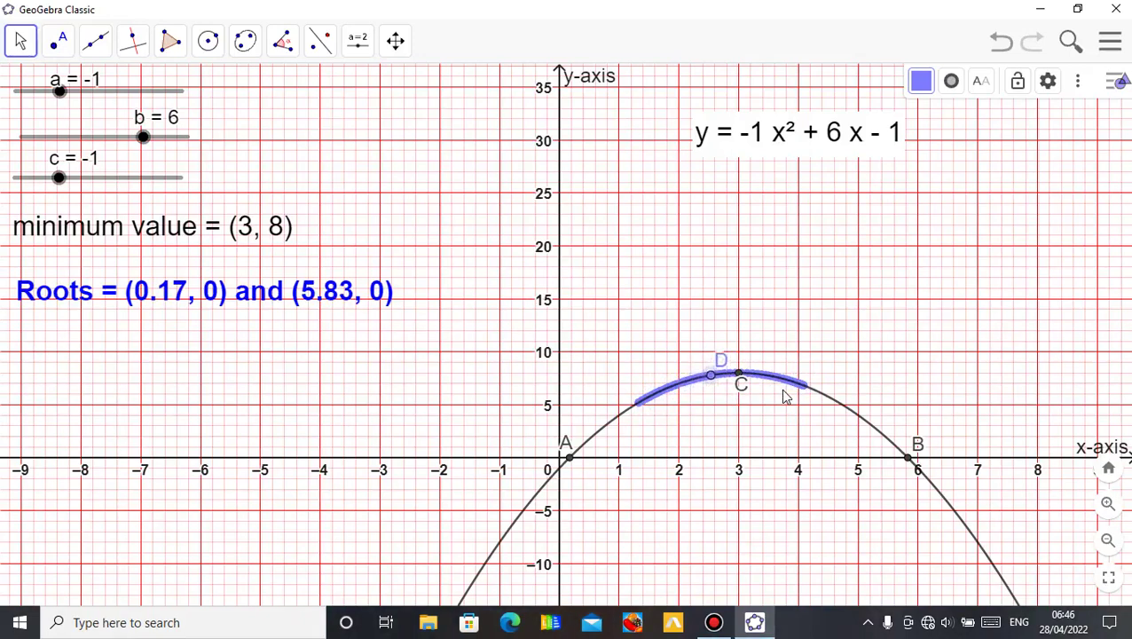
pyautogui.press('Right')
pyautogui.press('Right')
pyautogui.press('Right')
pyautogui.press('Right')
pyautogui.press('Right')
pyautogui.press('Right')
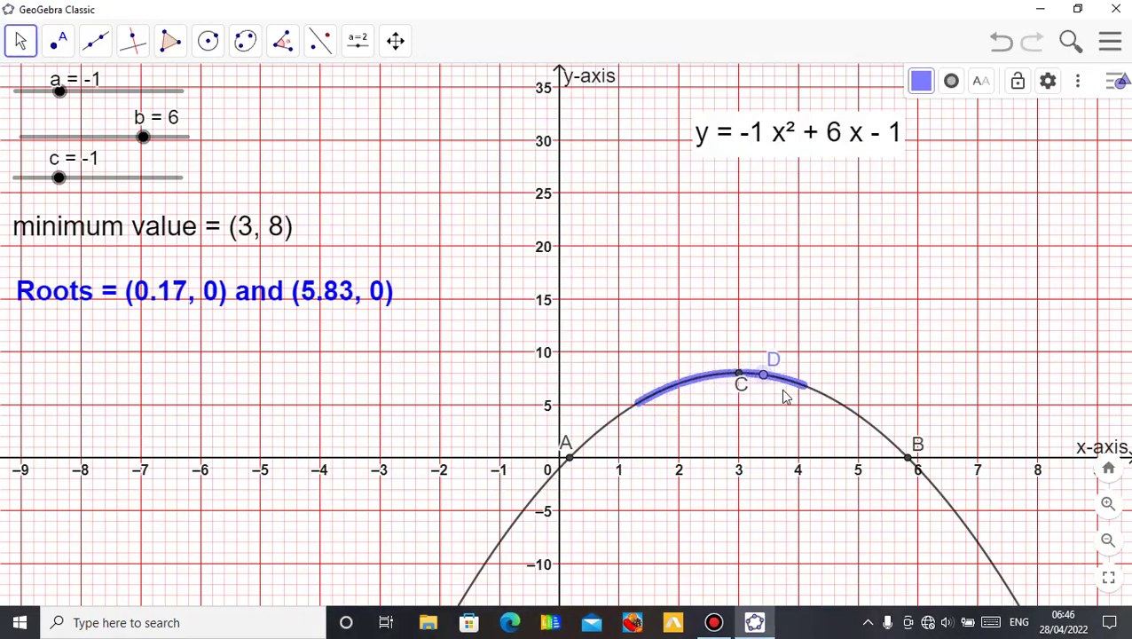
# Bring point D back over the vertex to about x = 1.6 on the rising side of the parabola
pyautogui.press('Left')
pyautogui.press('Left')
pyautogui.press('Left')
pyautogui.press('Left')
pyautogui.press('Left')
pyautogui.press('Left')
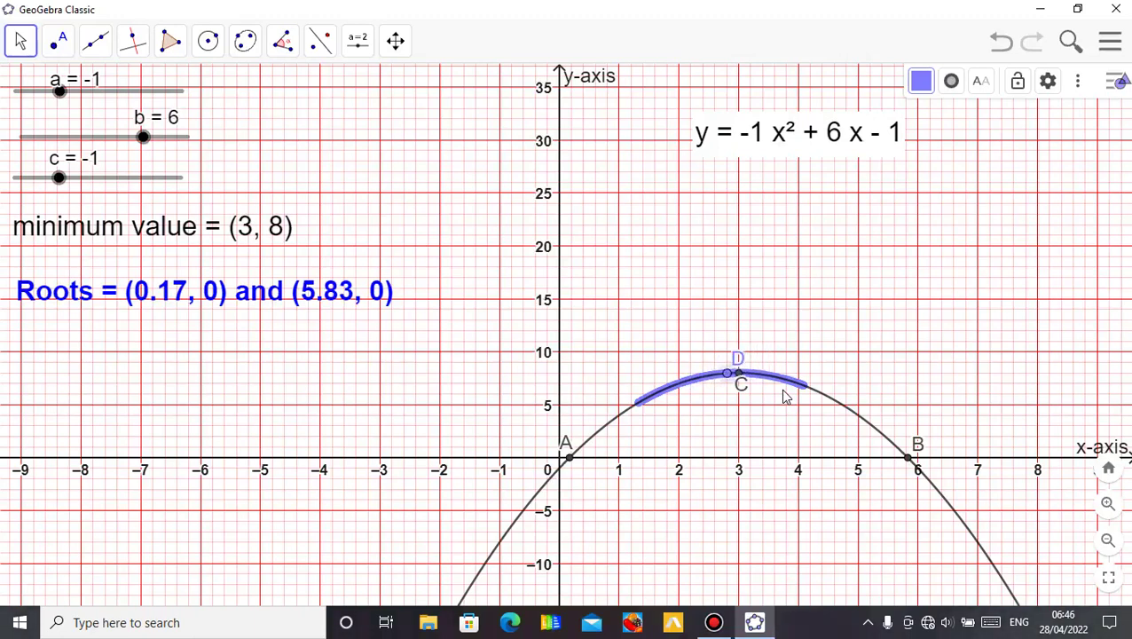
pyautogui.press('Left')
pyautogui.press('Left')
pyautogui.press('Left')
pyautogui.press('Left')
pyautogui.press('Left')
pyautogui.press('Left')
pyautogui.press('Left')
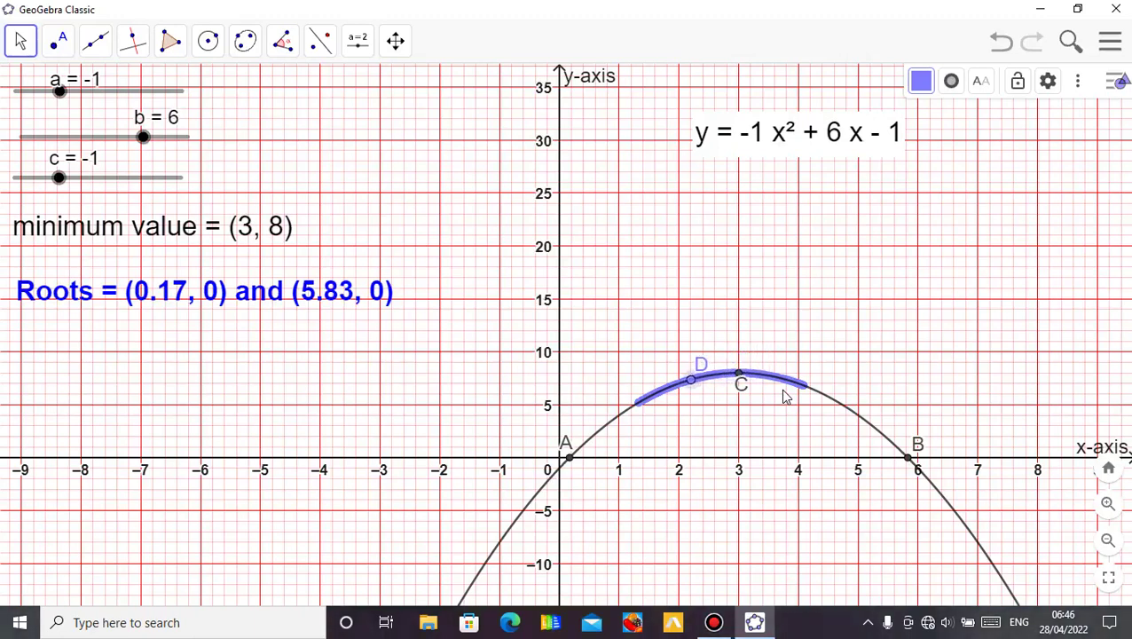
pyautogui.press('Left')
pyautogui.press('Left')
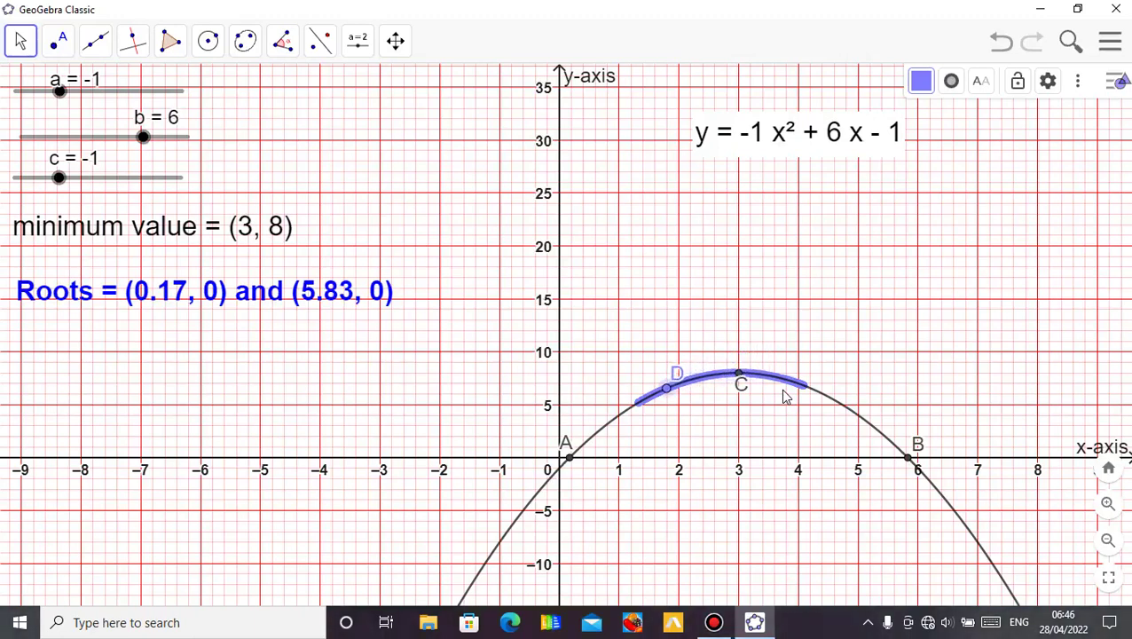
pyautogui.press('Left')
pyautogui.press('Left')
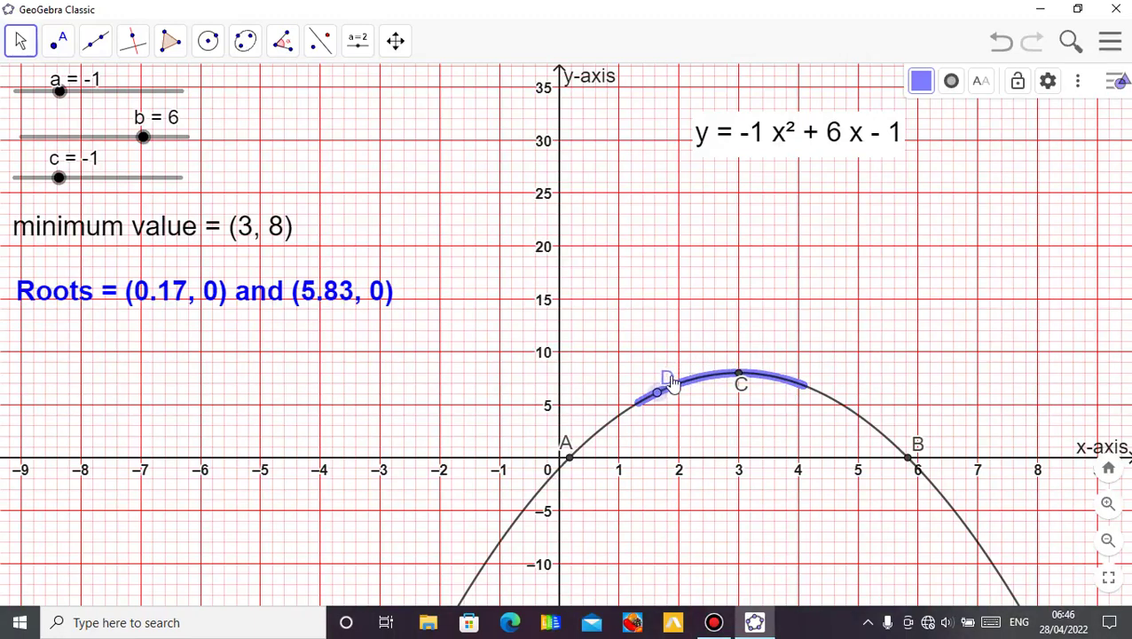
# Reposition the label of point D above and to the left of its point, and deselect it
pyautogui.moveTo(672, 381); pyautogui.dragTo(651, 376)
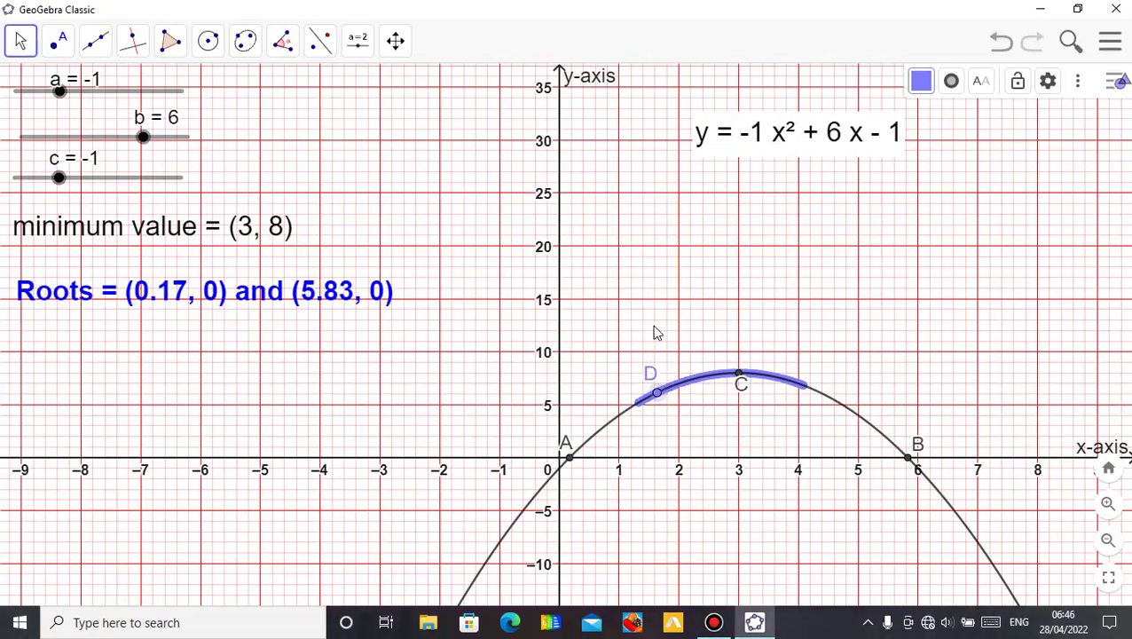
pyautogui.click(672, 347)
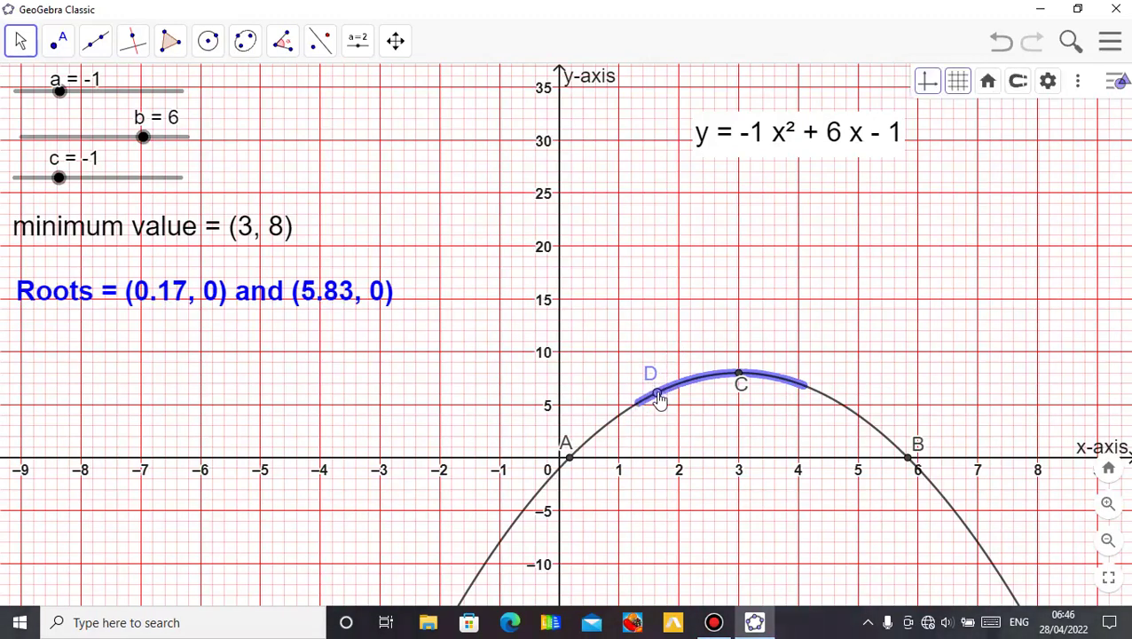
# Move point D down the parabola to about x = 1 and clear its drawn trace
pyautogui.moveTo(658, 400); pyautogui.dragTo(635, 415)
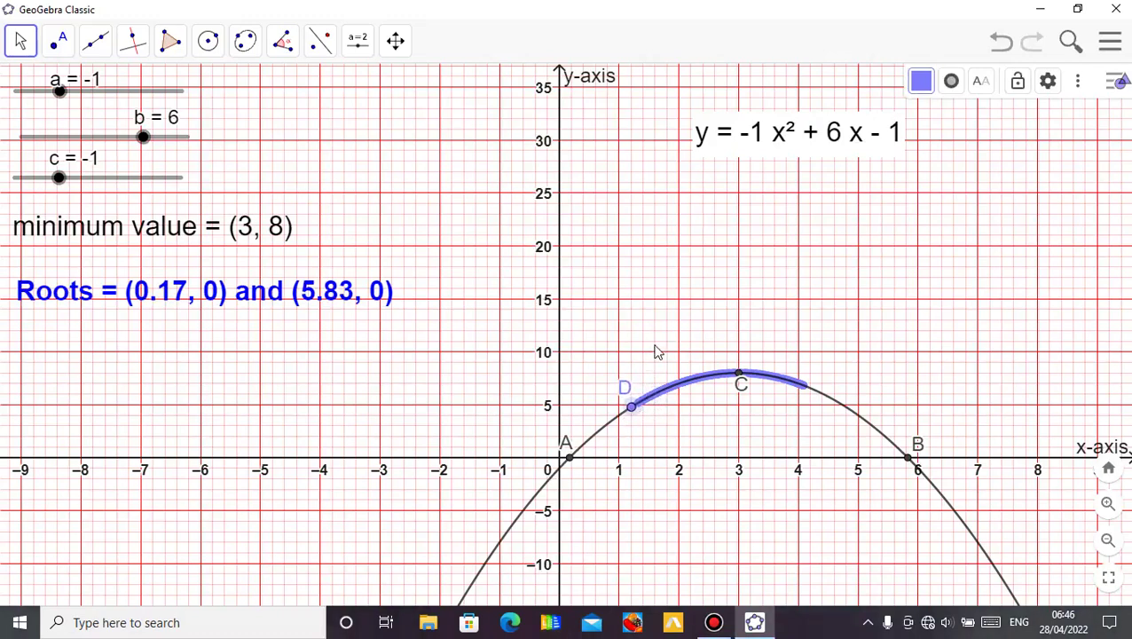
pyautogui.press('Left')
pyautogui.press('Left')
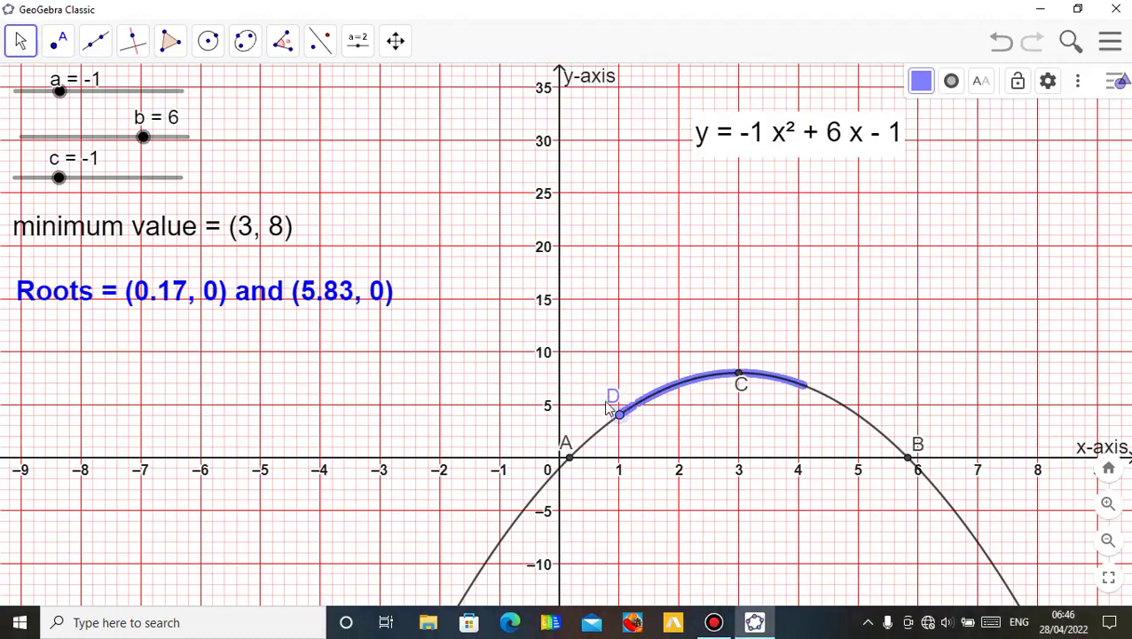
pyautogui.click(635, 336)
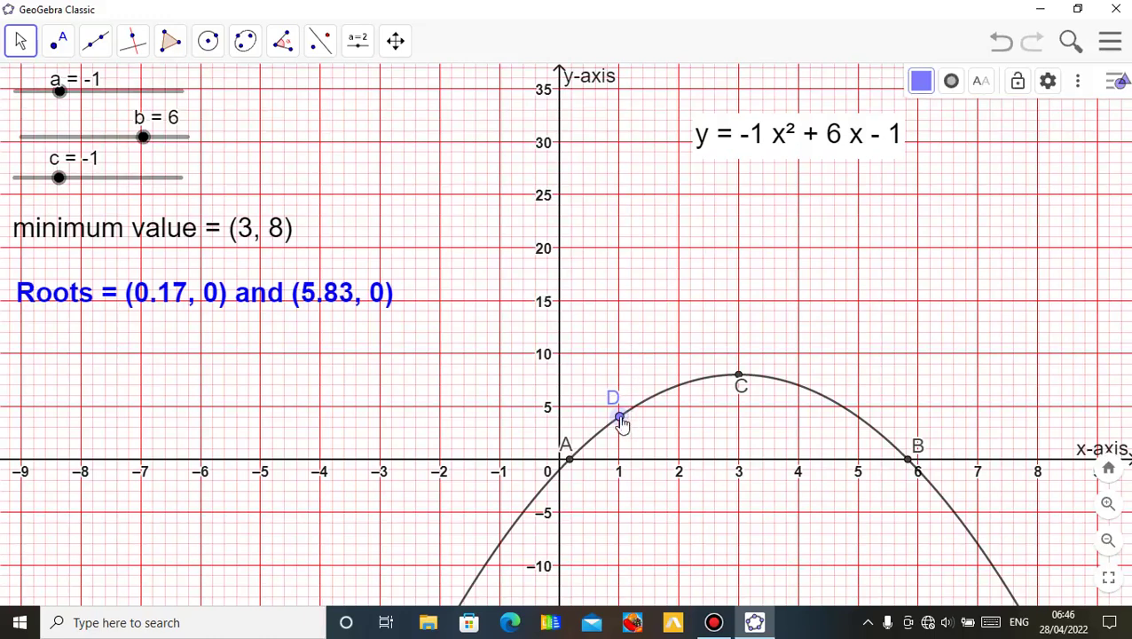
# Trace point D along the parabola from about x = 1, over vertex C, to about x = 4.2
pyautogui.press('Right')
pyautogui.press('Right')
pyautogui.press('Right')
pyautogui.press('Right')
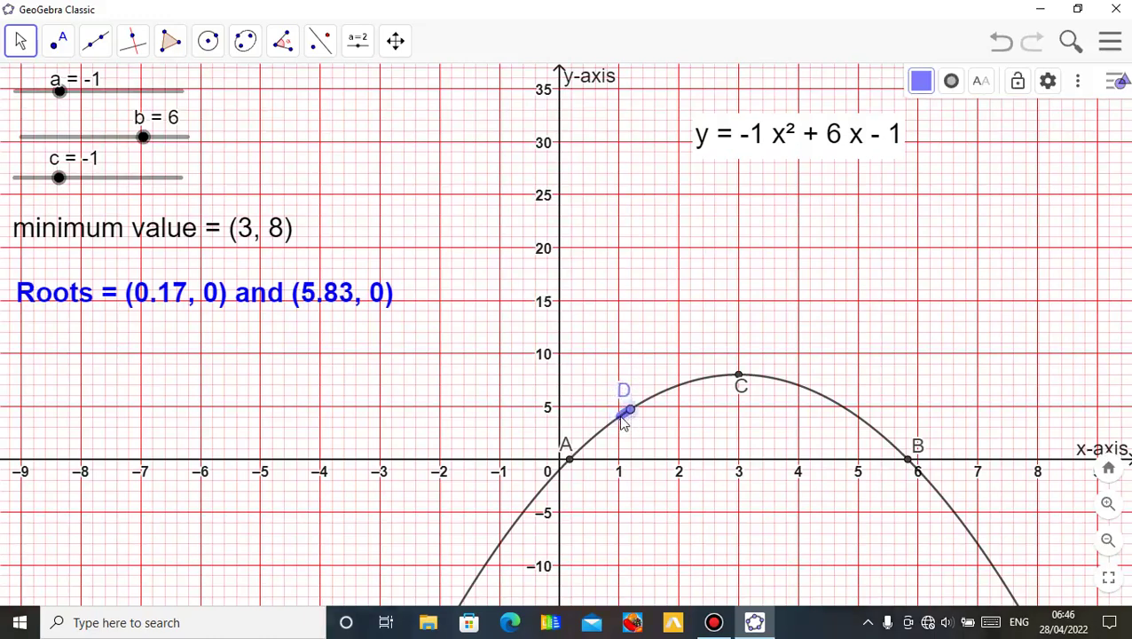
pyautogui.press('Right')
pyautogui.press('Right')
pyautogui.press('Right')
pyautogui.press('Right')
pyautogui.press('Right')
pyautogui.press('Right')
pyautogui.press('Right')
pyautogui.press('Right')
pyautogui.press('Right')
pyautogui.press('Right')
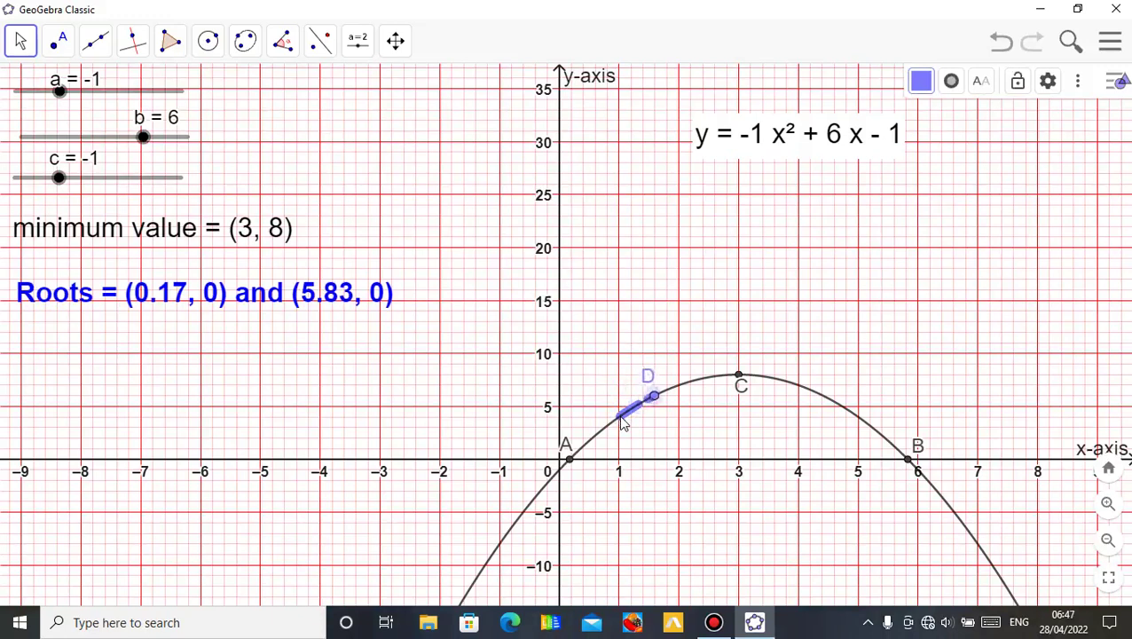
pyautogui.press('Right')
pyautogui.press('Right')
pyautogui.press('Right')
pyautogui.press('Right')
pyautogui.press('Right')
pyautogui.press('Right')
pyautogui.press('Right')
pyautogui.press('Right')
pyautogui.press('Right')
pyautogui.press('Right')
pyautogui.press('Right')
pyautogui.press('Right')
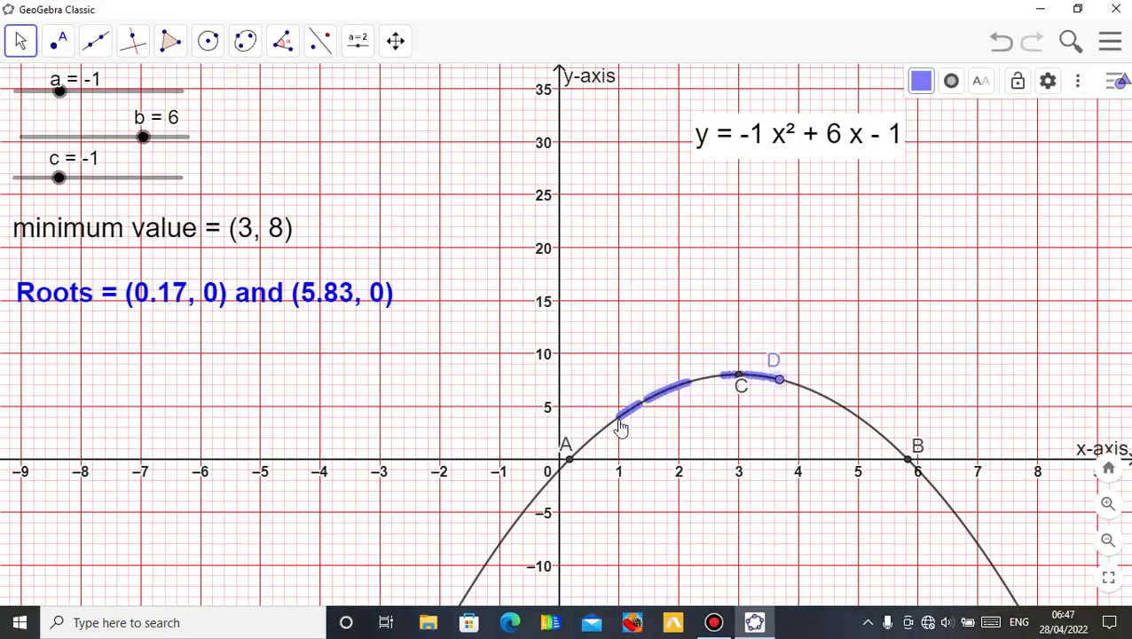
# Move point D back over the vertex to about x = 2.3, filling in the trace
pyautogui.press('Left')
pyautogui.press('Left')
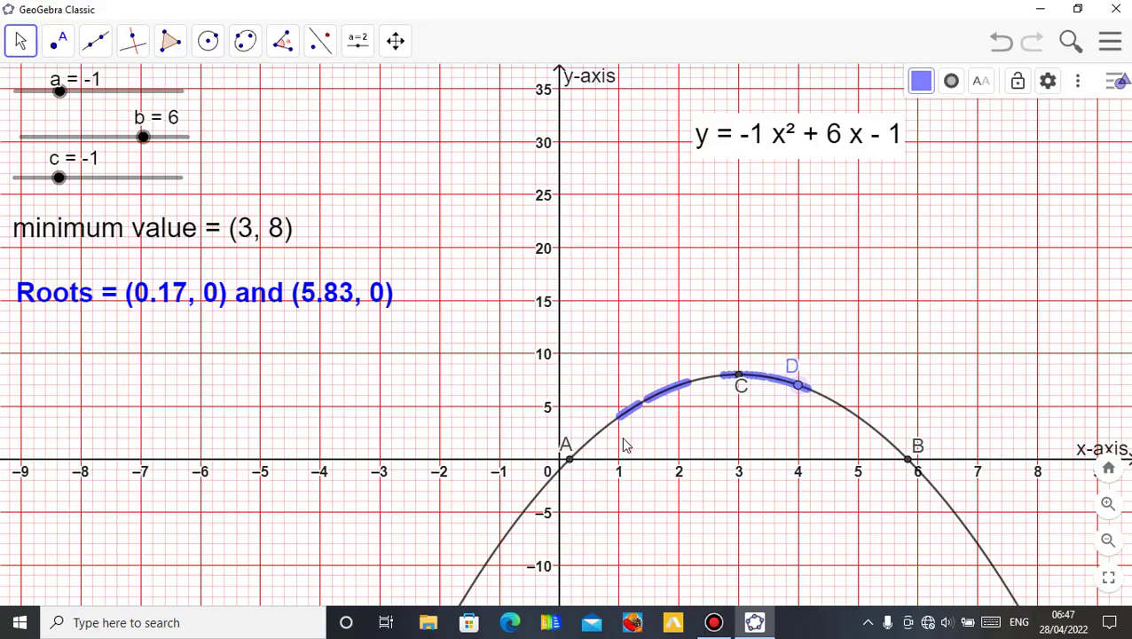
pyautogui.press('Left')
pyautogui.press('Left')
pyautogui.press('Left')
pyautogui.press('Left')
pyautogui.press('Left')
pyautogui.press('Left')
pyautogui.press('Left')
pyautogui.press('Left')
pyautogui.press('Left')
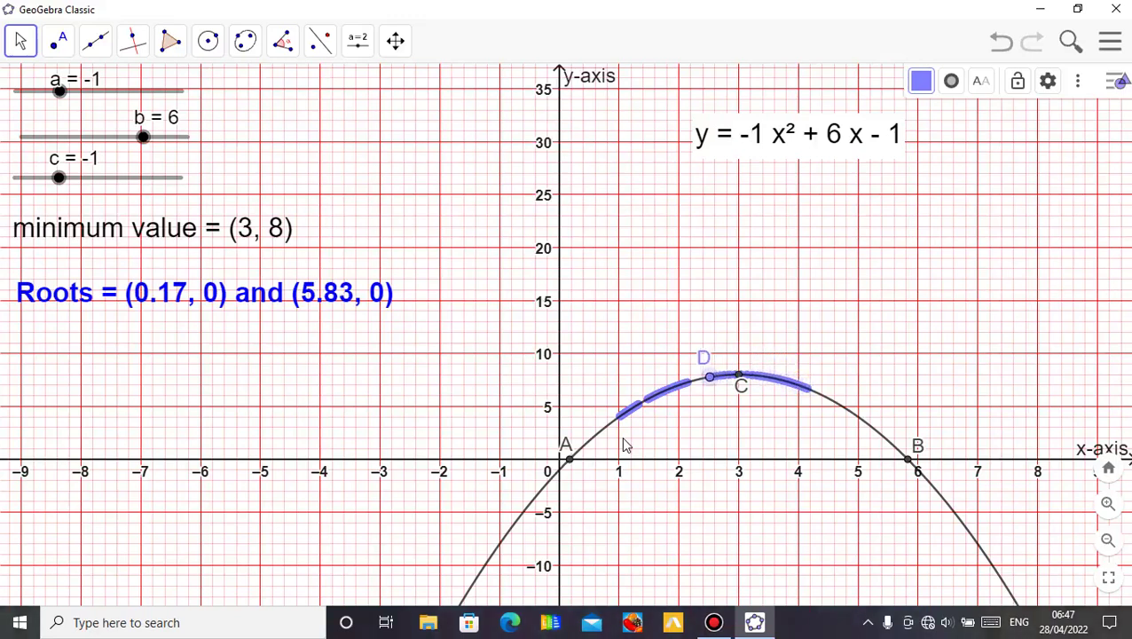
pyautogui.press('Left')
pyautogui.press('Left')
pyautogui.press('Left')
pyautogui.press('Left')
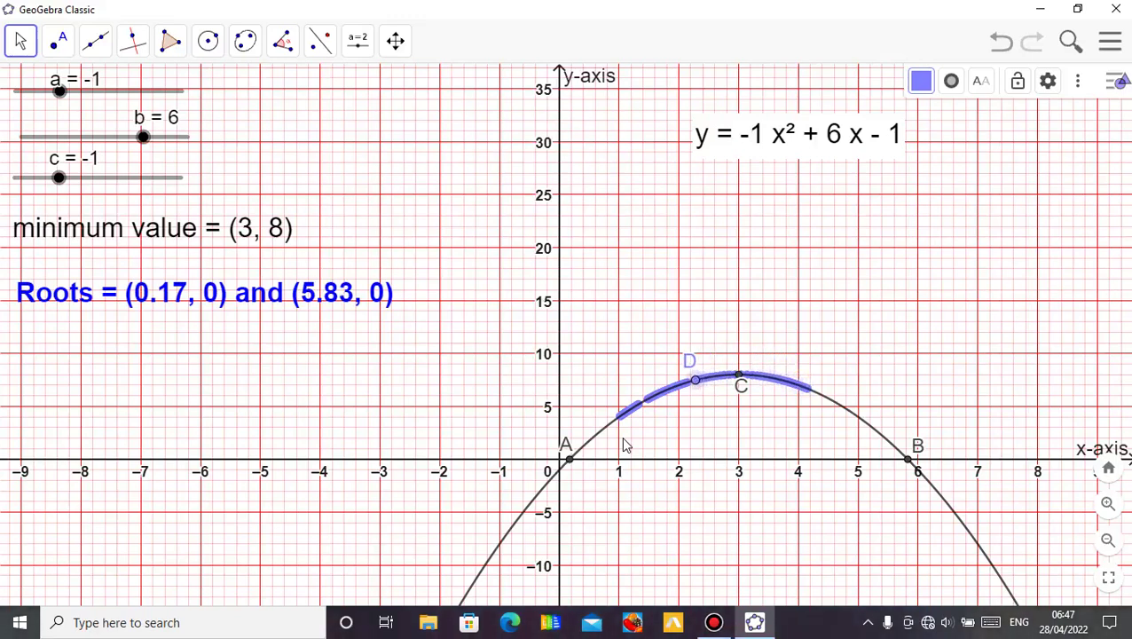
# Show the Algebra view and start an Integral command that takes a function, start x-value and end x-value
pyautogui.click(1077, 81)
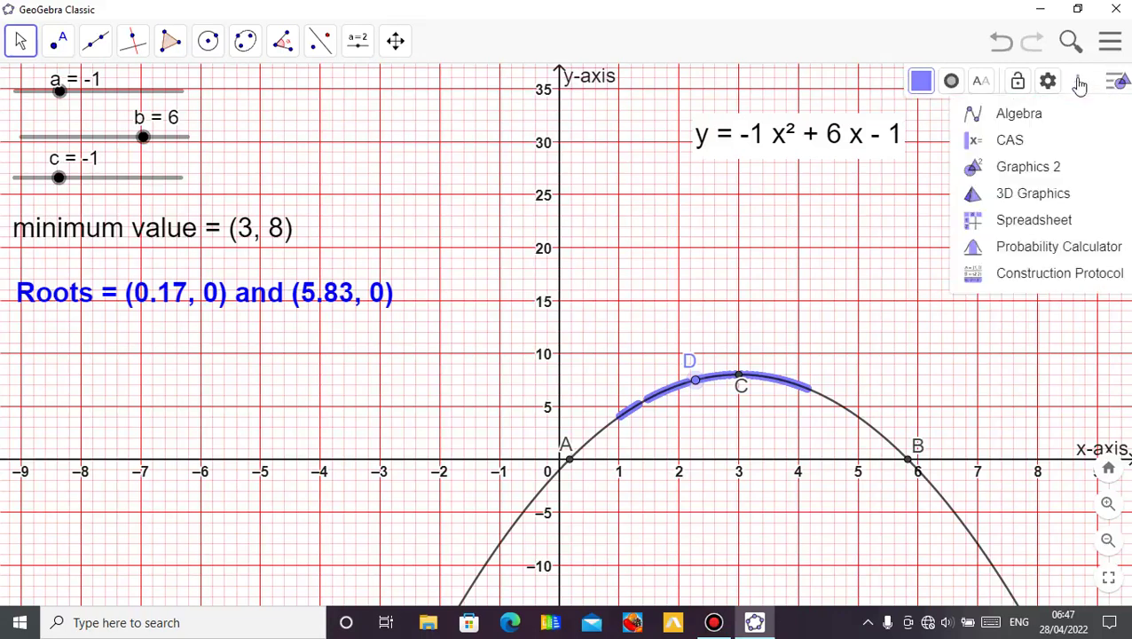
pyautogui.click(1019, 114)
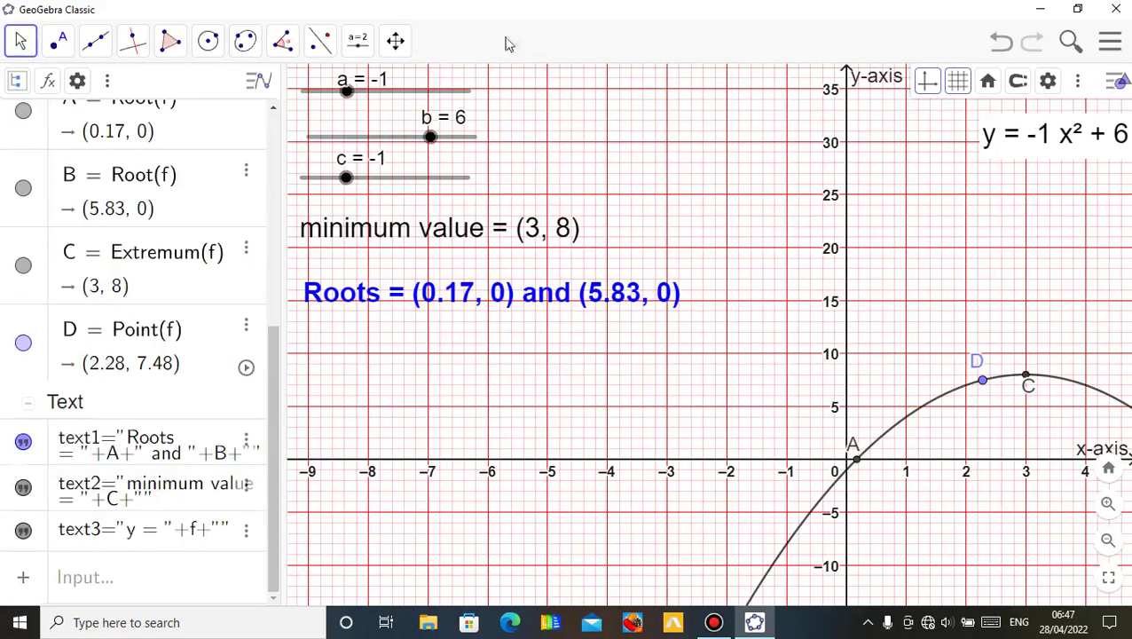
pyautogui.click(164, 580)
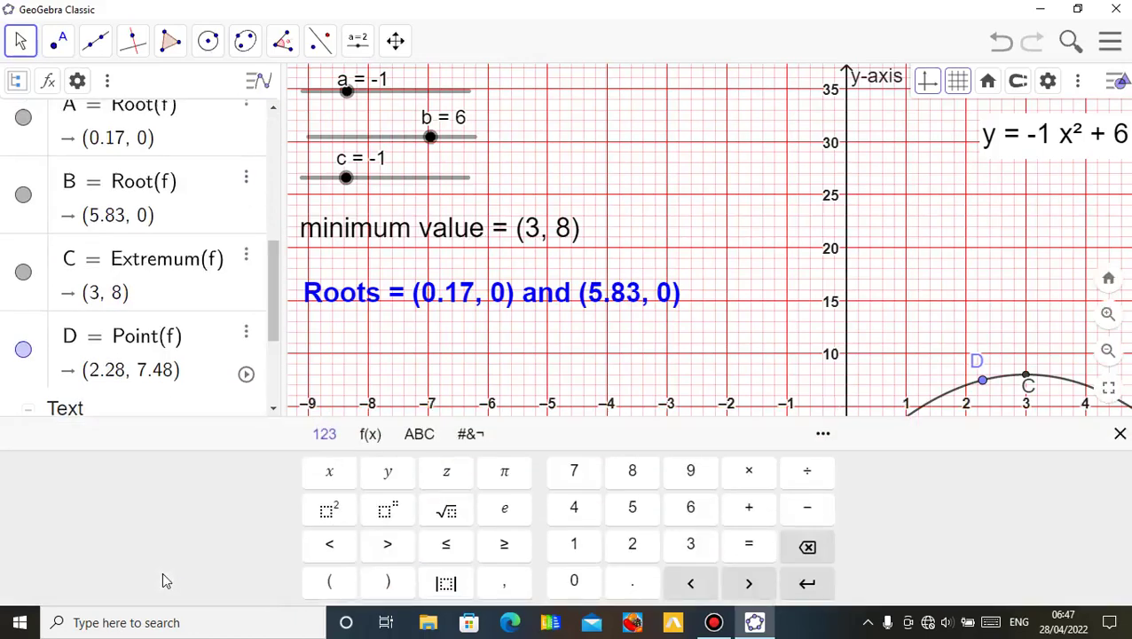
pyautogui.write('Int')
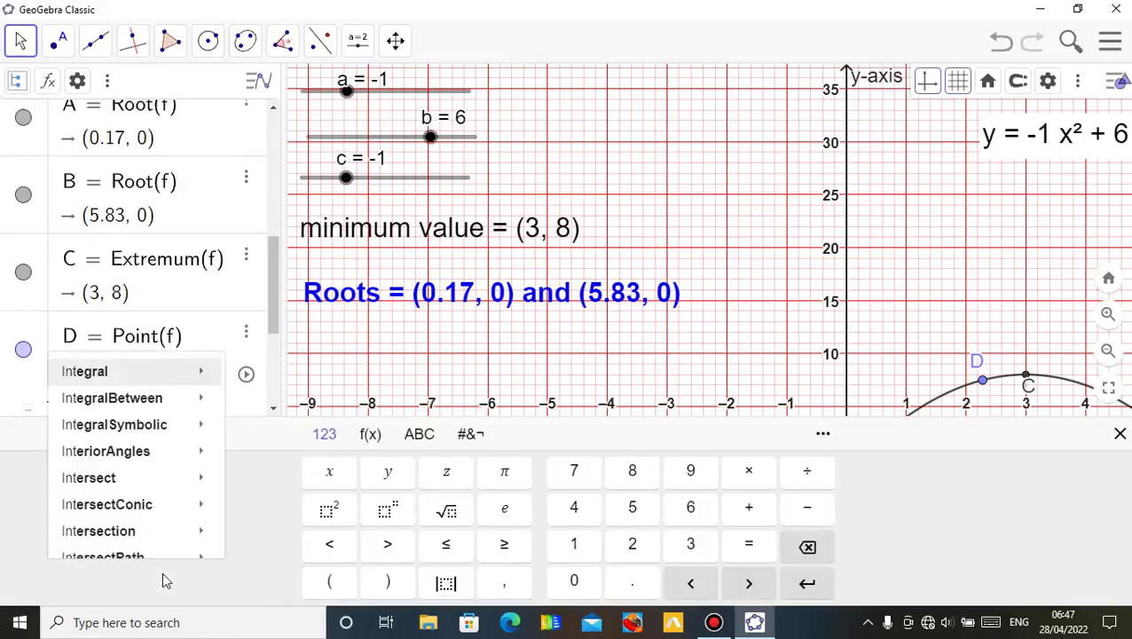
pyautogui.moveTo(115, 406)
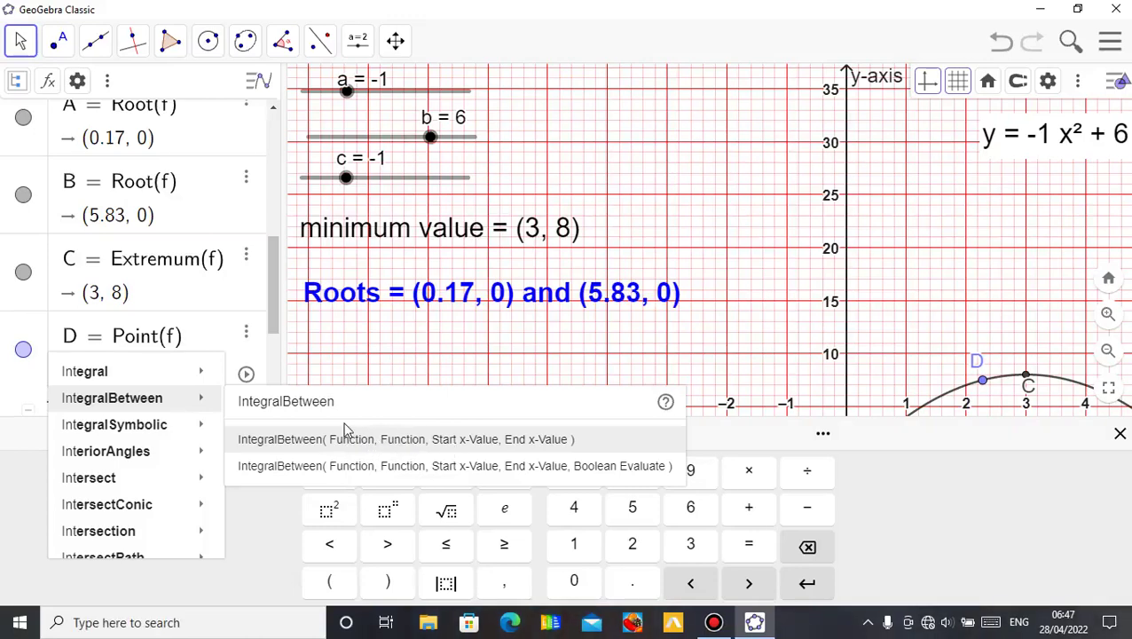
pyautogui.moveTo(188, 428)
pyautogui.moveTo(144, 376)
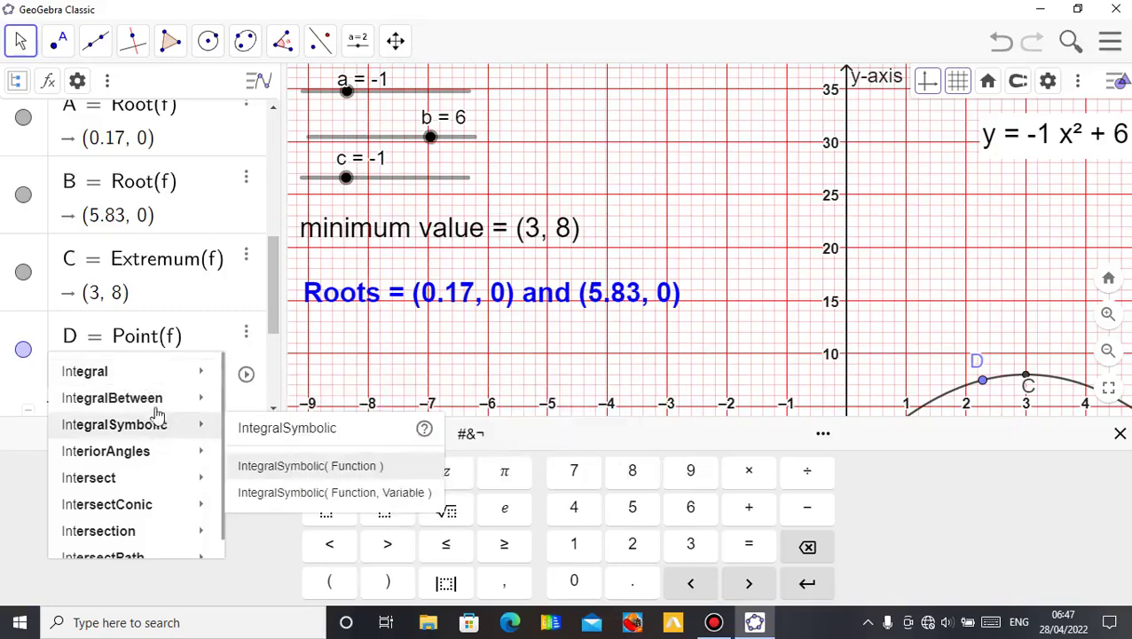
pyautogui.moveTo(163, 410)
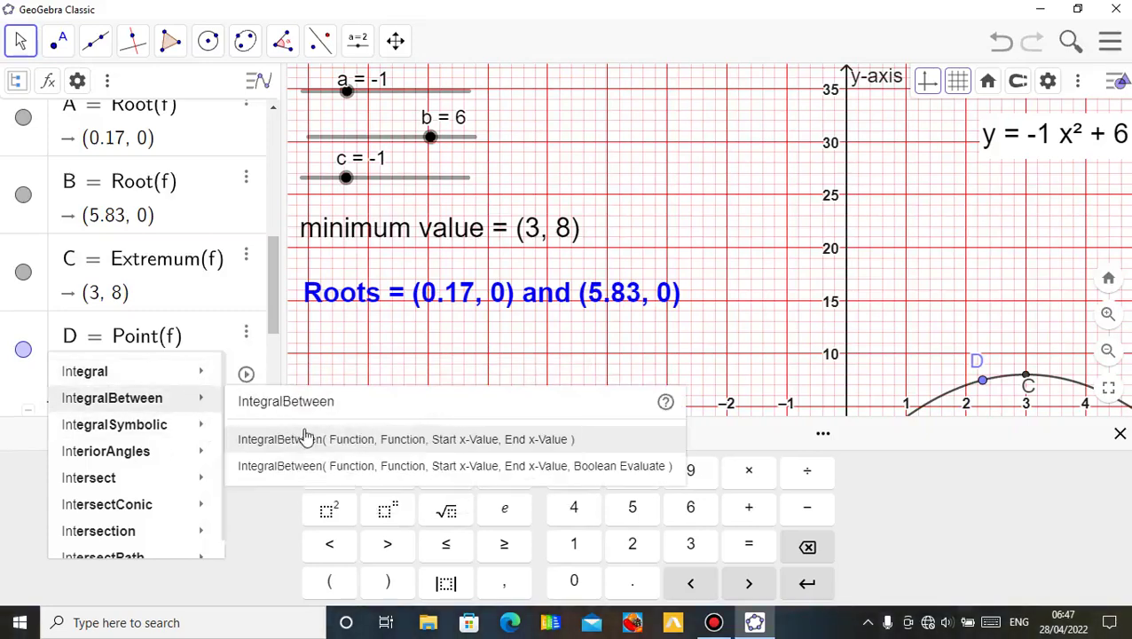
pyautogui.moveTo(200, 372)
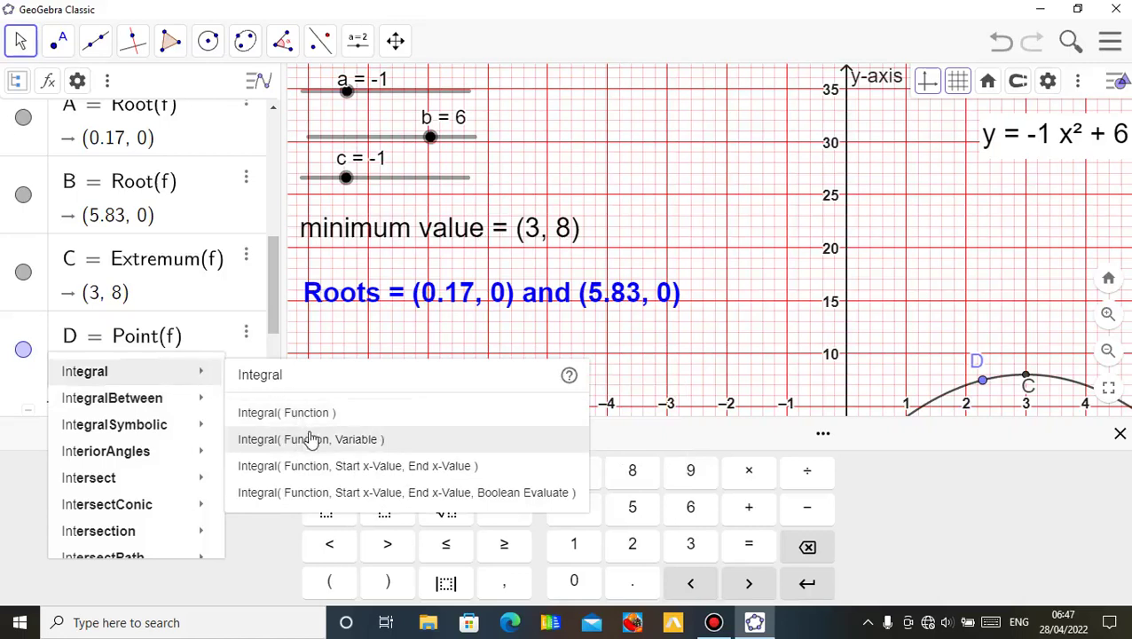
pyautogui.click(354, 475)
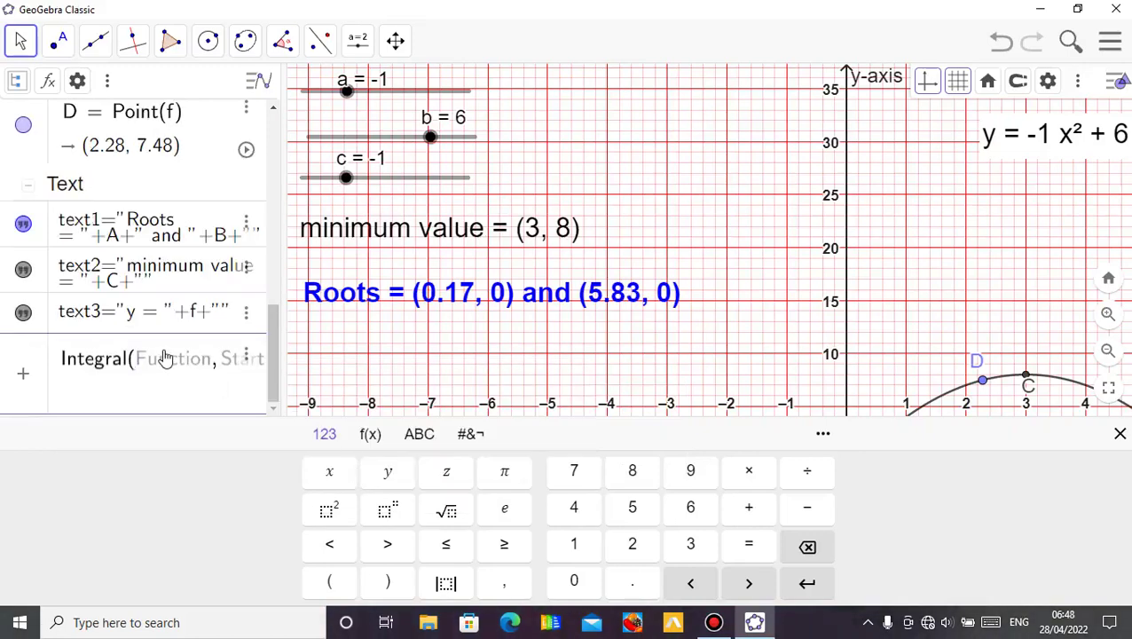
# Create the definite integral of f from x = 1 to x = 4 and finish the entry
pyautogui.write('f,')
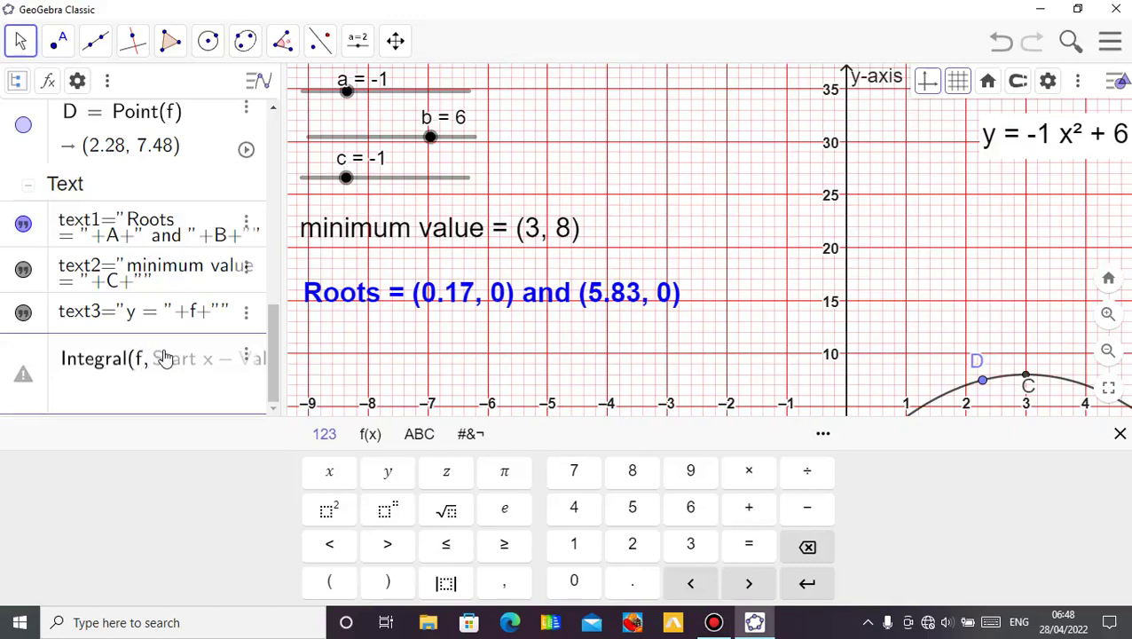
pyautogui.write('1,')
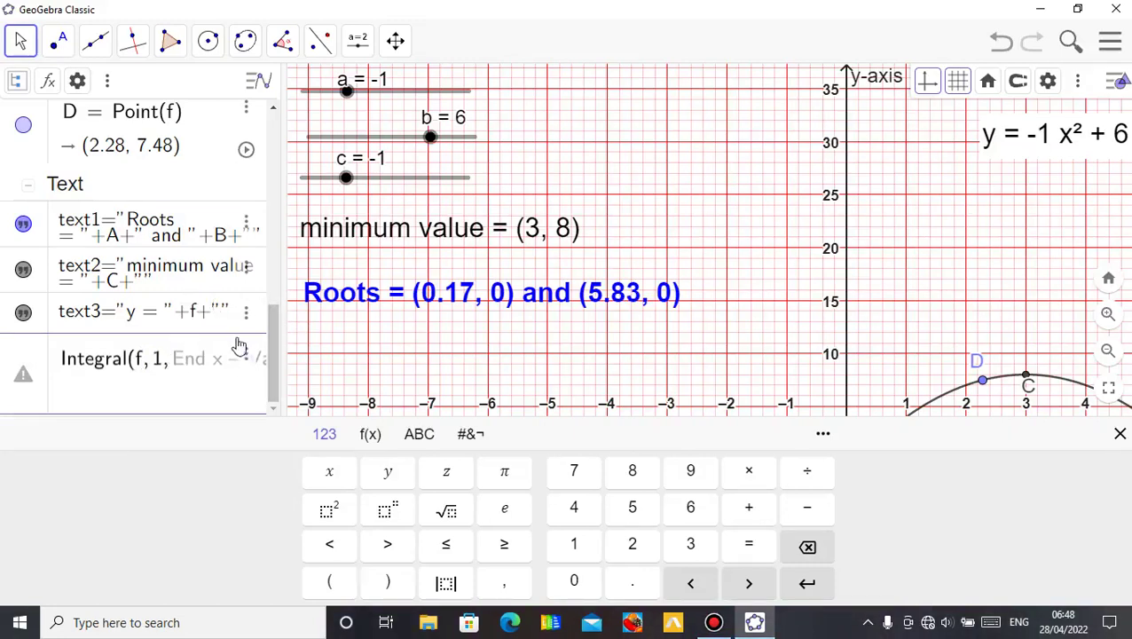
pyautogui.write('4')
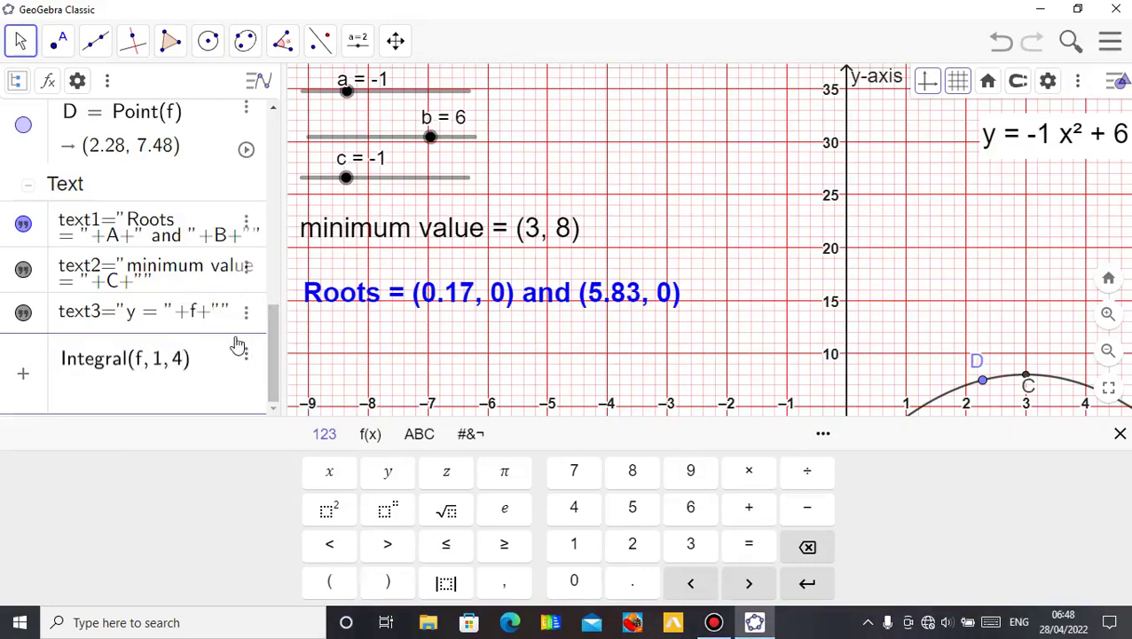
pyautogui.press('Return')
pyautogui.click(621, 229)
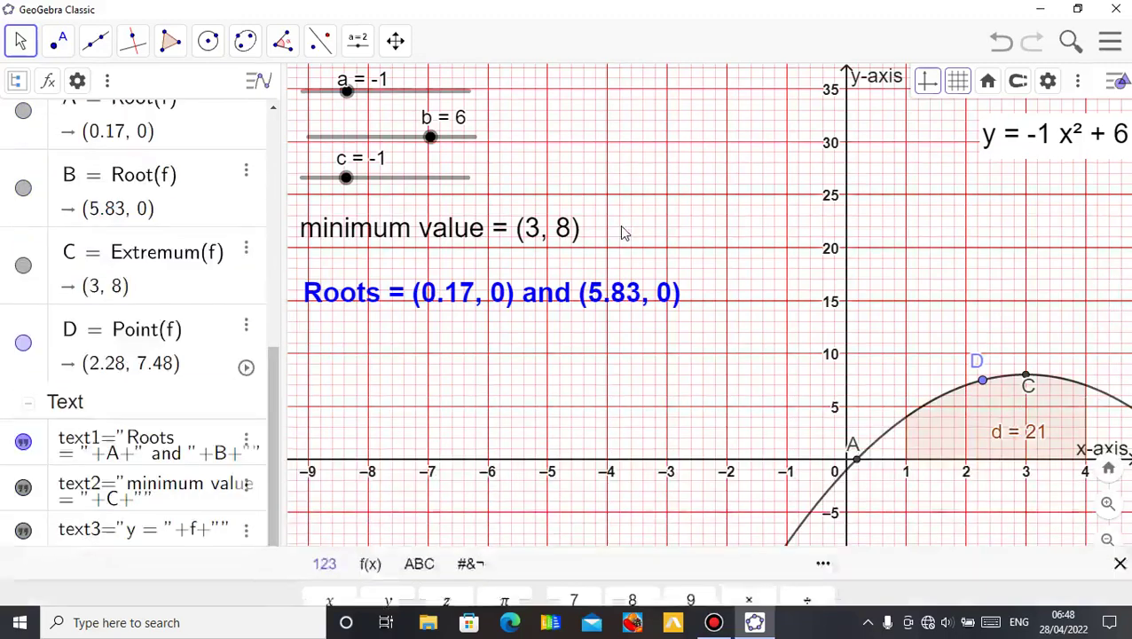
# Look through the algebra entries, including the integral definition, and close the Algebra view
pyautogui.click(257, 83)
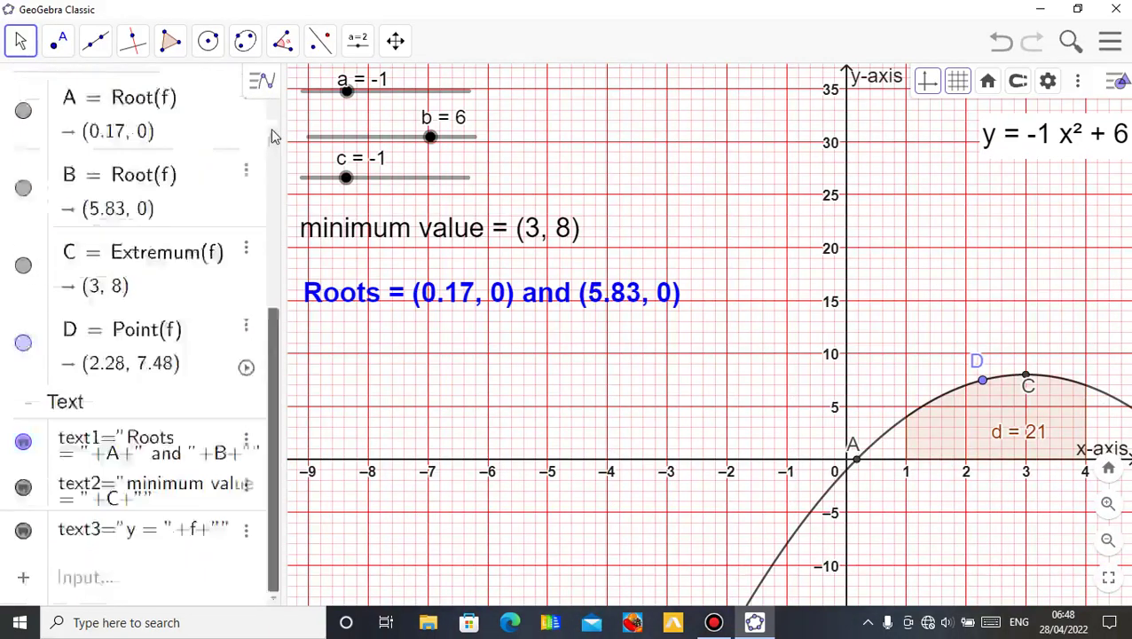
pyautogui.scroll(5, 274, 135)
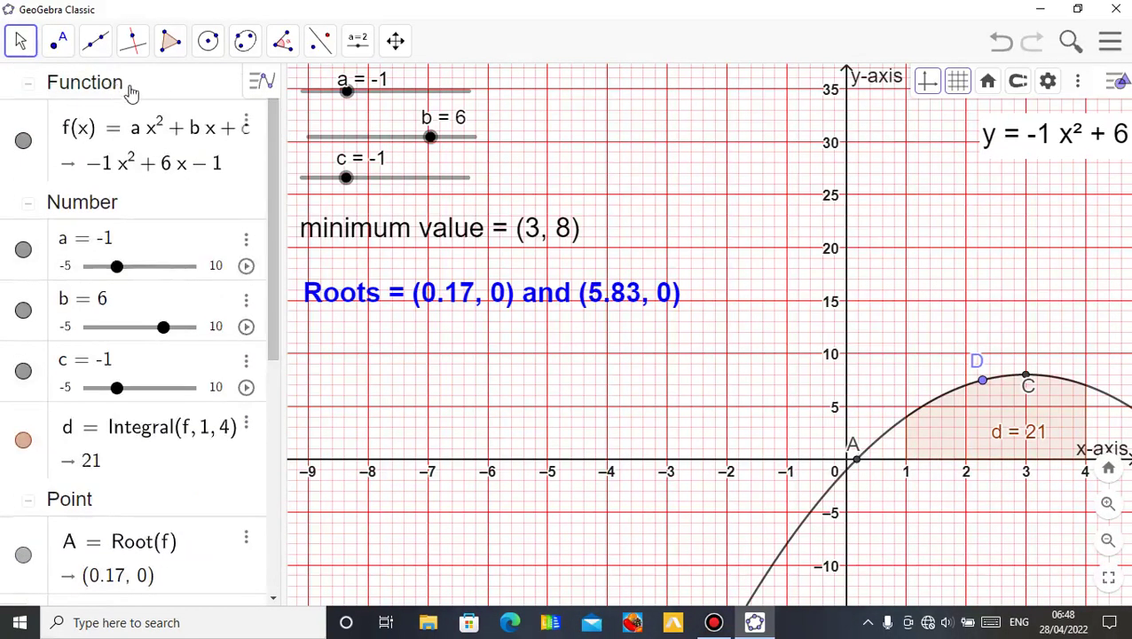
pyautogui.scroll(-5, 131, 92)
pyautogui.click(252, 89)
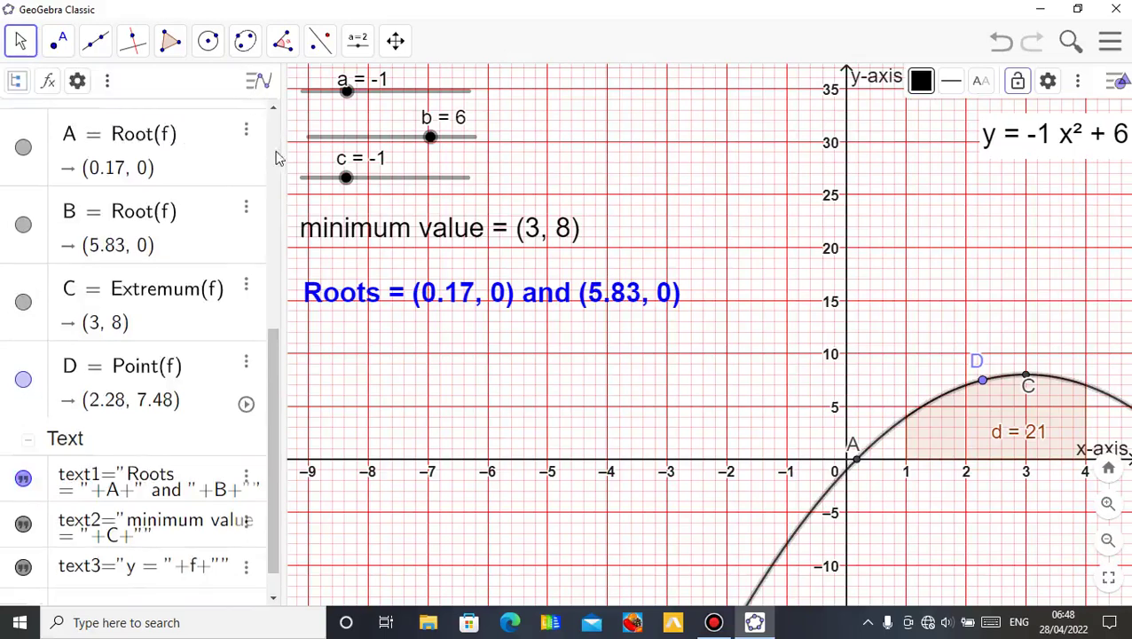
pyautogui.click(108, 82)
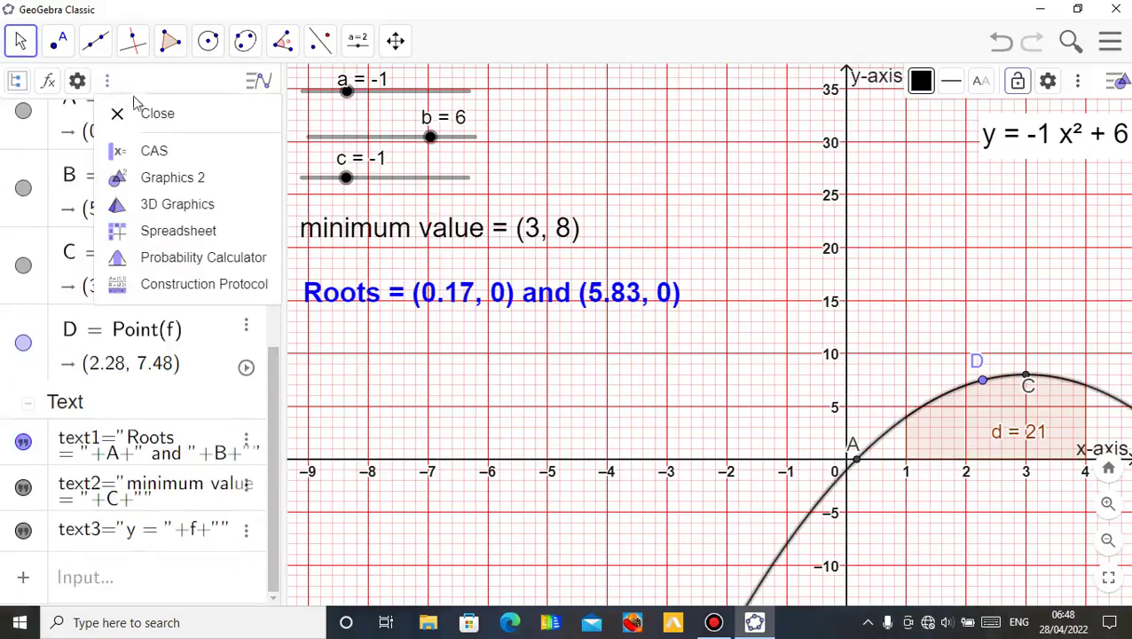
pyautogui.click(147, 115)
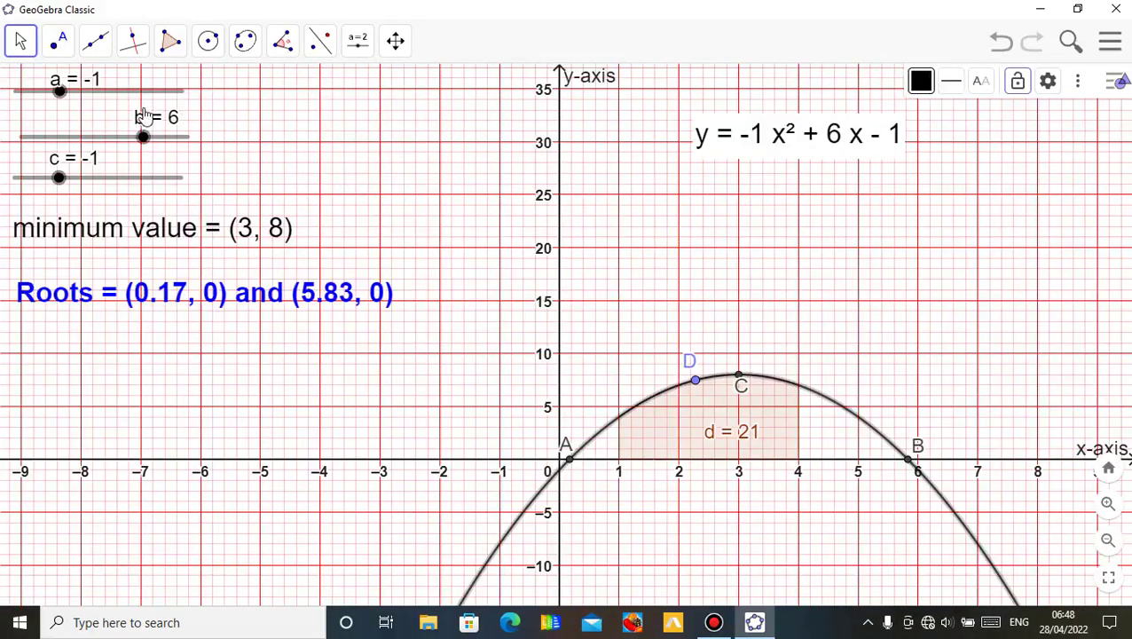
# Shift the integral's label slightly within the shaded area and trace point D along the parabola between about x = 1 and x = 4
pyautogui.moveTo(682, 269); pyautogui.dragTo(672, 228)
pyautogui.moveTo(721, 404)
pyautogui.mouseDown()
pyautogui.moveTo(738, 400)
pyautogui.moveTo(706, 396)
pyautogui.mouseUp()
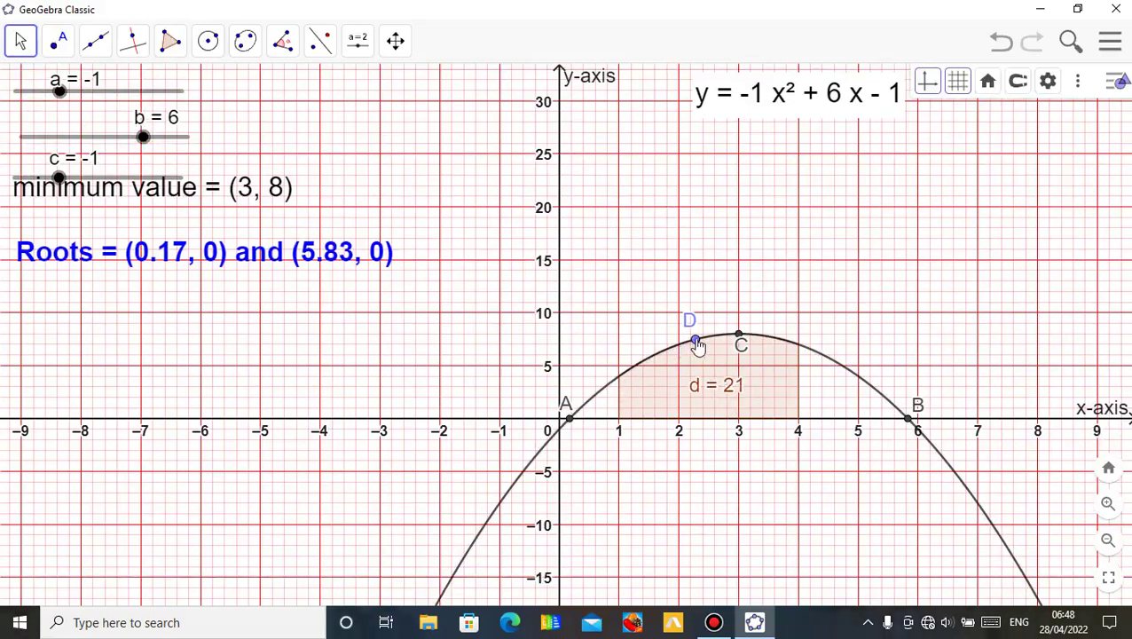
pyautogui.moveTo(695, 339)
pyautogui.mouseDown()
pyautogui.moveTo(627, 382)
pyautogui.moveTo(700, 343)
pyautogui.moveTo(799, 346)
pyautogui.mouseUp()
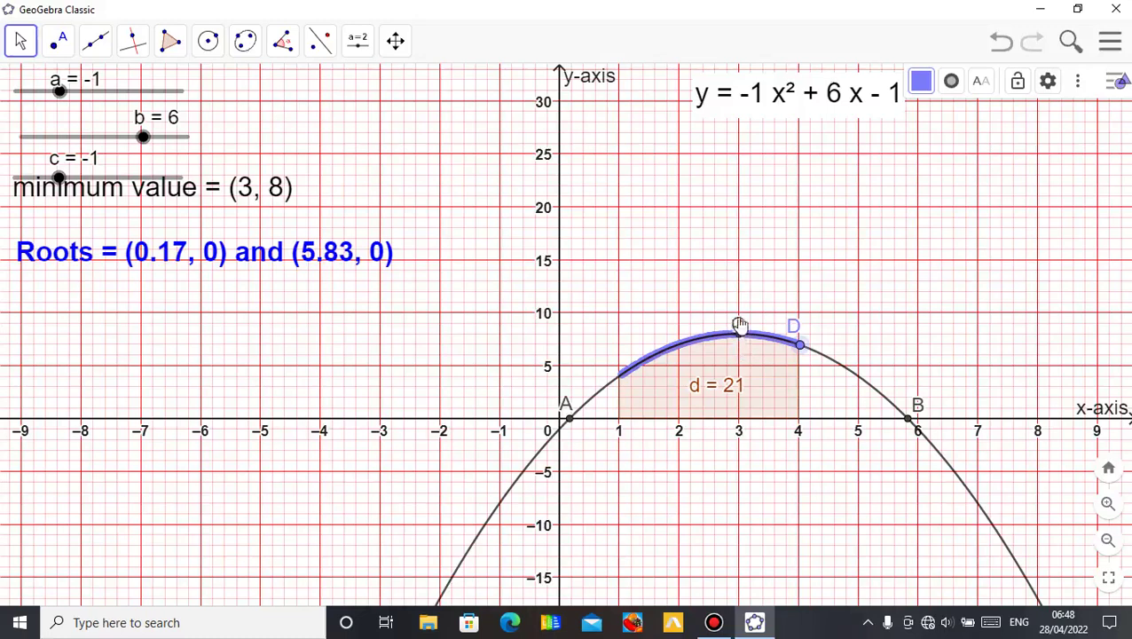
# Set the outline thickness of the shaded integral area to 1
pyautogui.click(708, 378)
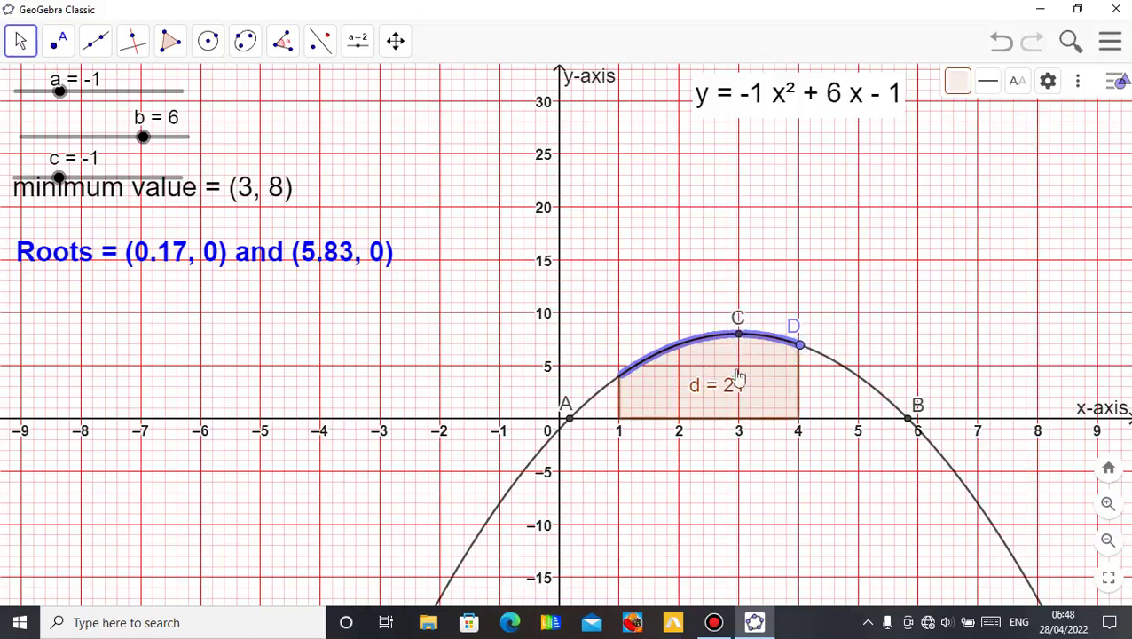
pyautogui.click(982, 88)
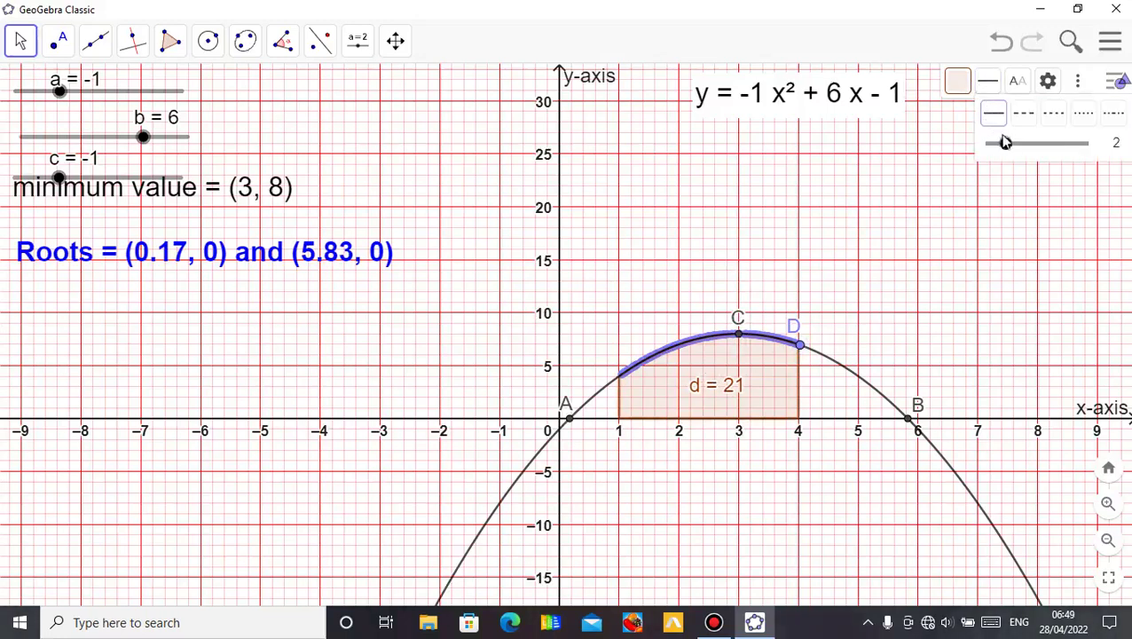
pyautogui.moveTo(1031, 147)
pyautogui.mouseDown()
pyautogui.moveTo(1049, 147)
pyautogui.moveTo(1004, 154)
pyautogui.mouseUp()
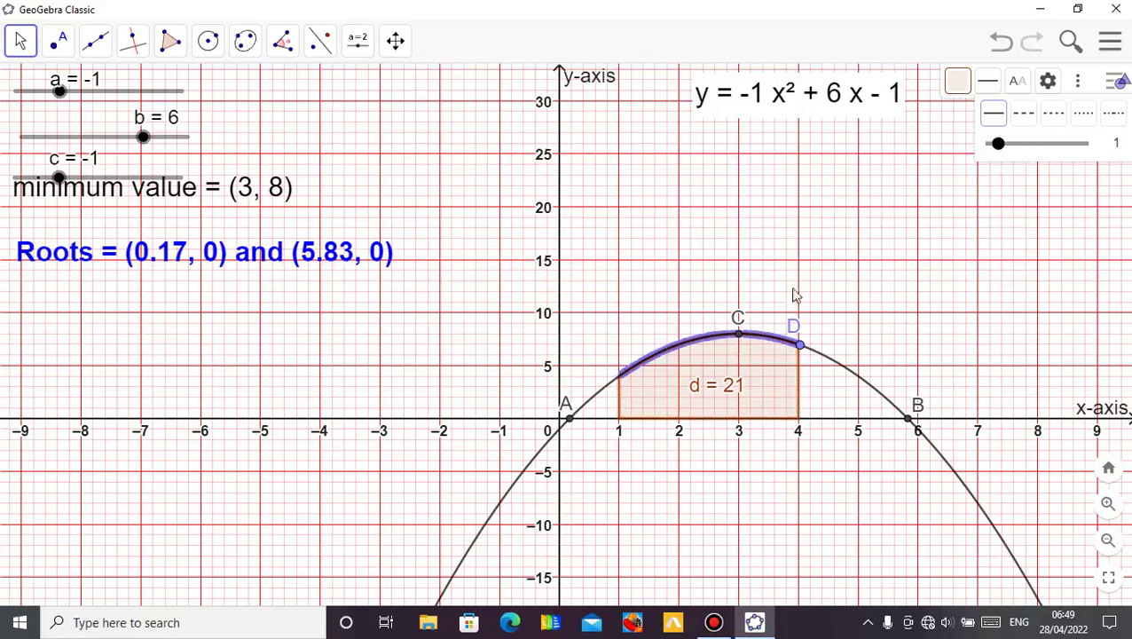
pyautogui.click(658, 407)
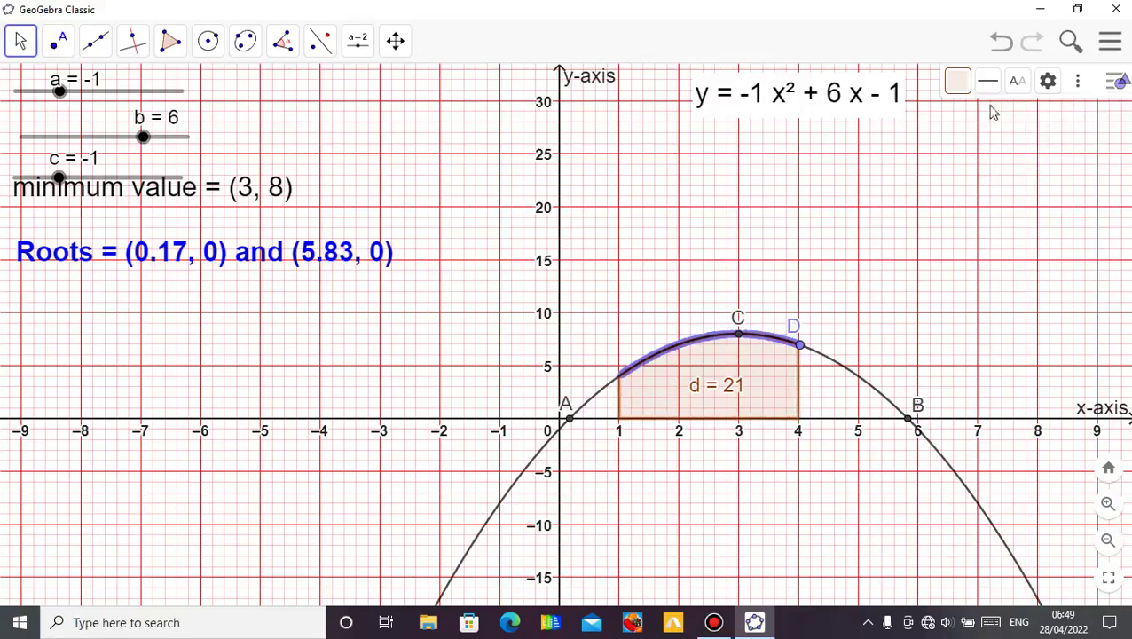
# Change the shaded integral area's colour to green, increase its fill opacity beyond 30, and deselect it
pyautogui.click(958, 82)
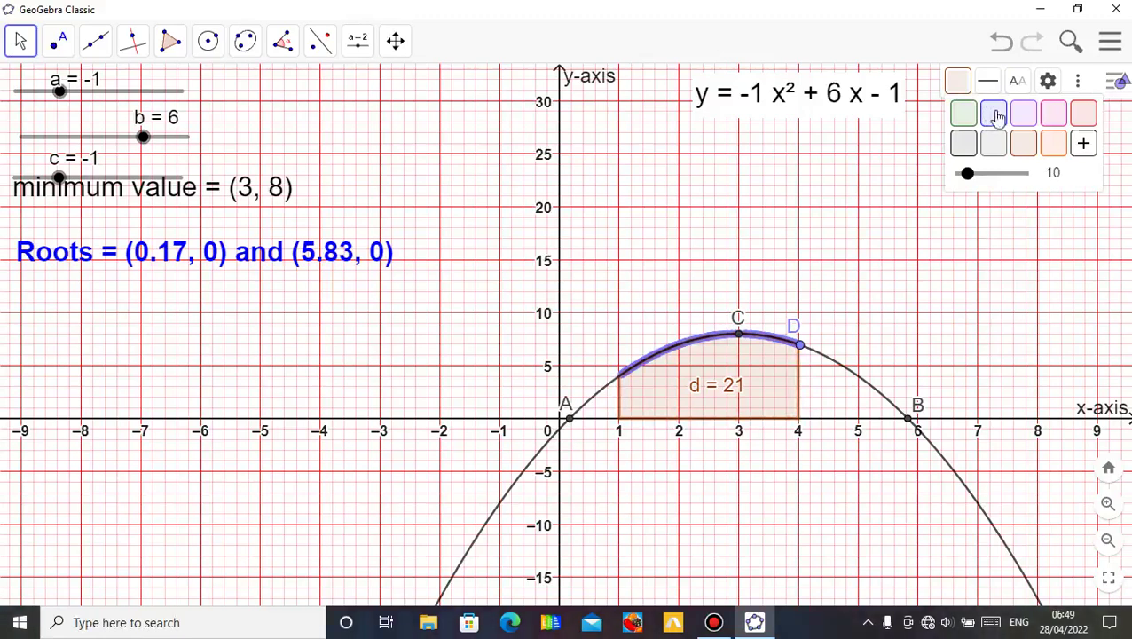
pyautogui.moveTo(969, 176); pyautogui.dragTo(982, 178)
pyautogui.click(988, 119)
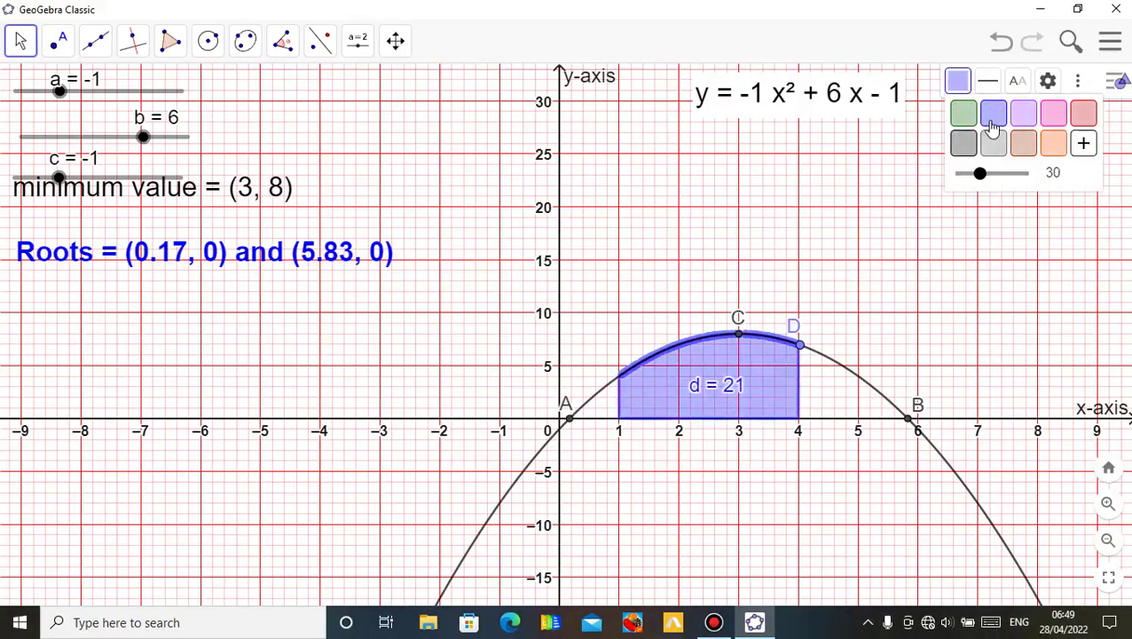
pyautogui.click(964, 116)
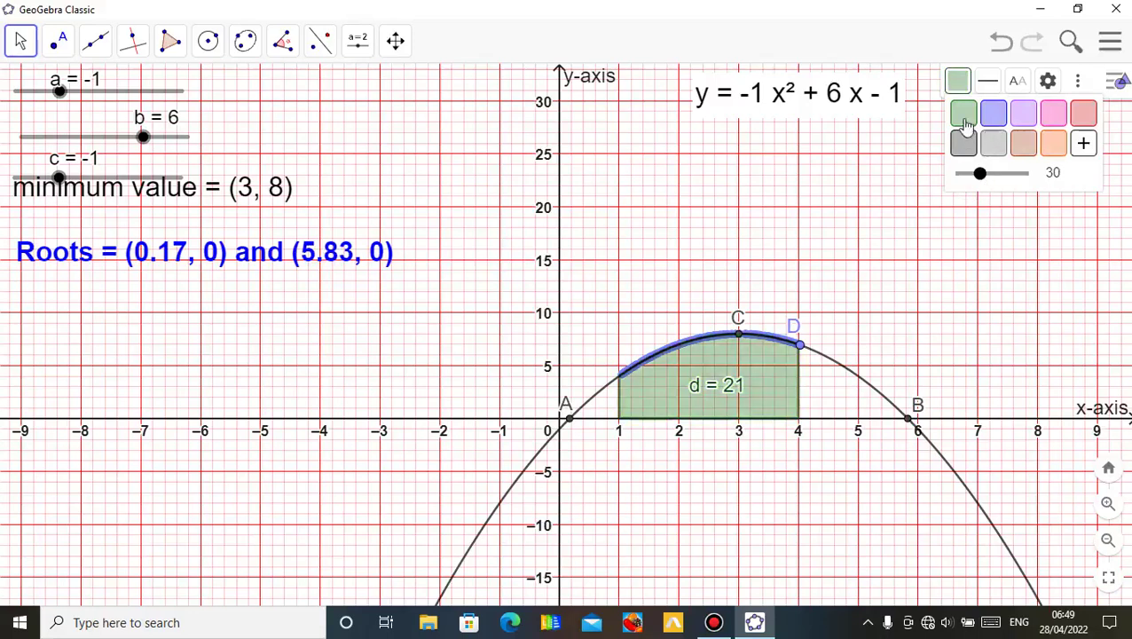
pyautogui.moveTo(983, 177); pyautogui.dragTo(993, 172)
pyautogui.click(695, 245)
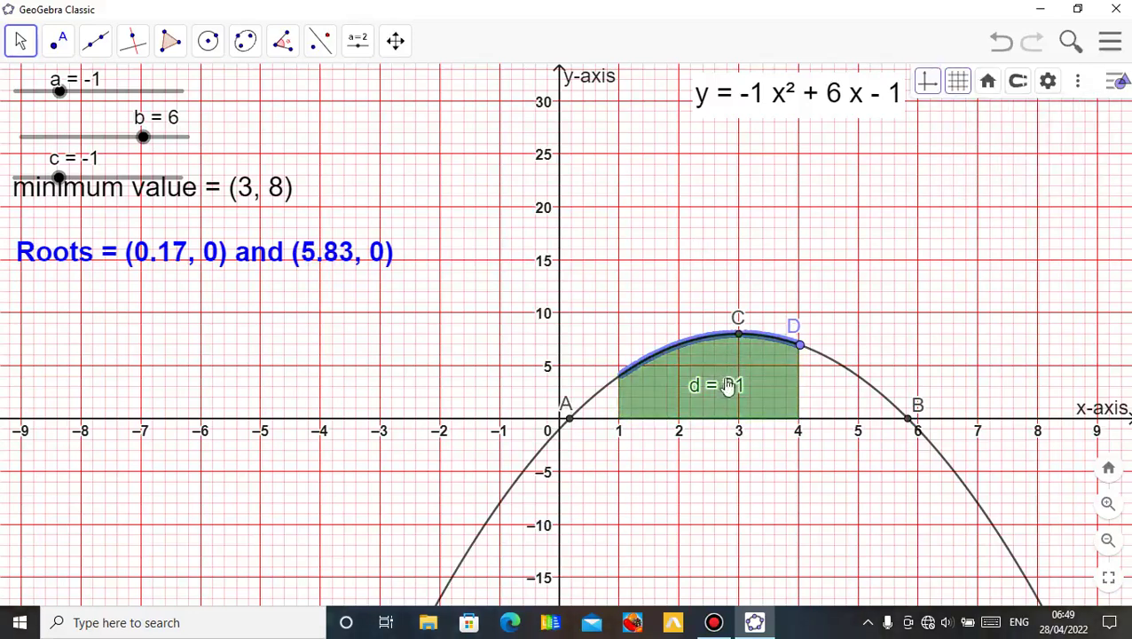
# Move the integral's label below the x-axis under the shaded area and collapse the graphics style options
pyautogui.moveTo(720, 386); pyautogui.dragTo(726, 456)
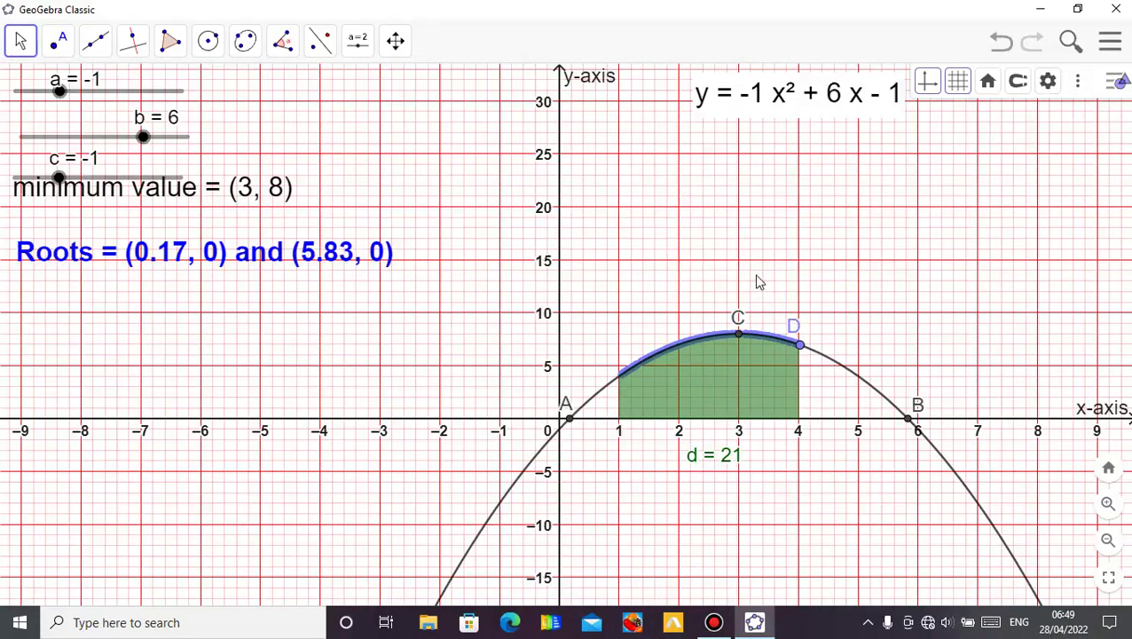
pyautogui.click(1108, 92)
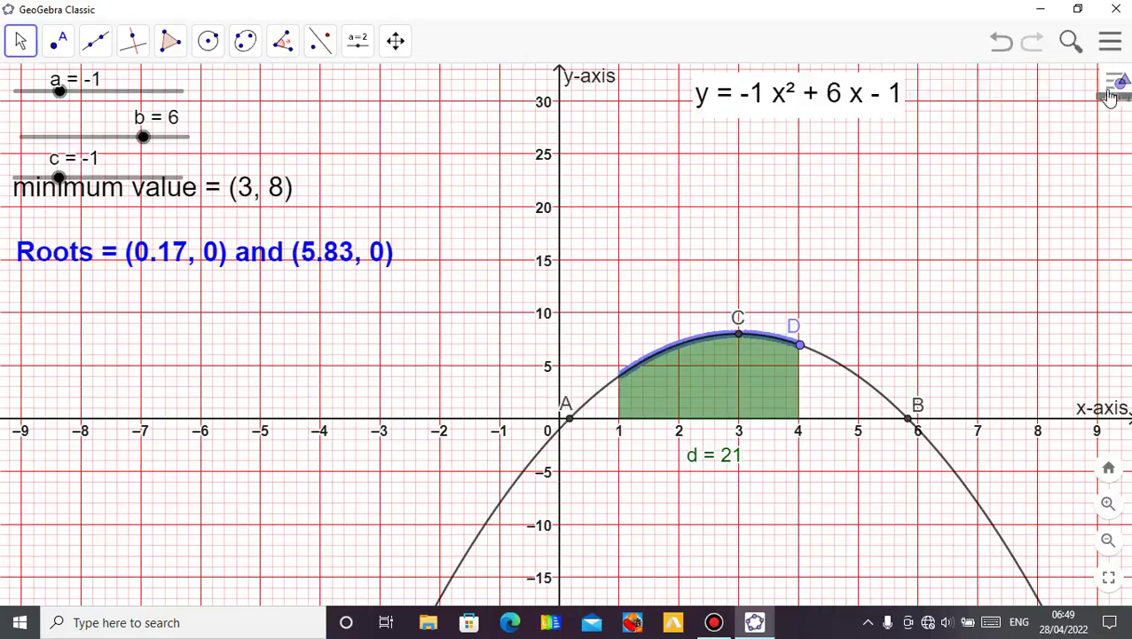